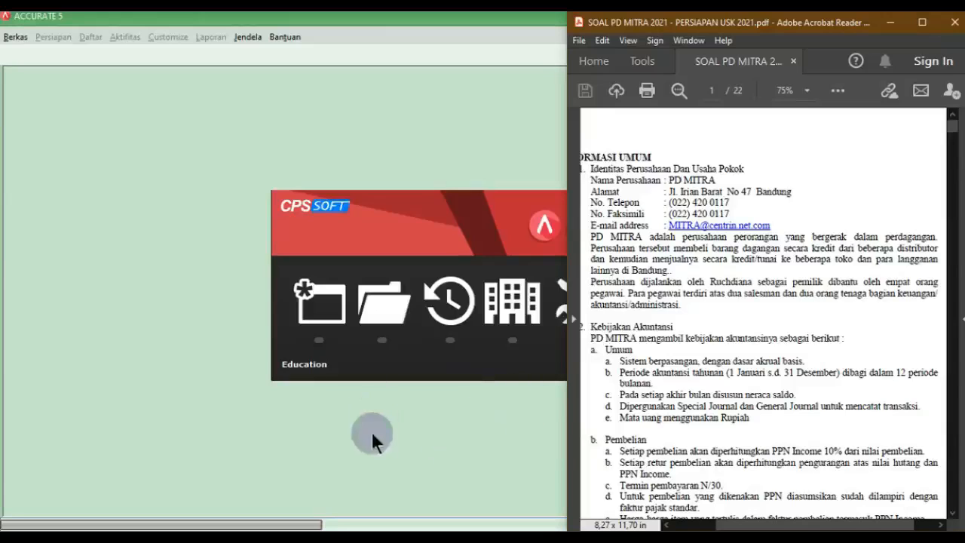
Step: Start a new company database stored in D:\PD MITRA PERSIAPAN USK 2021
click(327, 420)
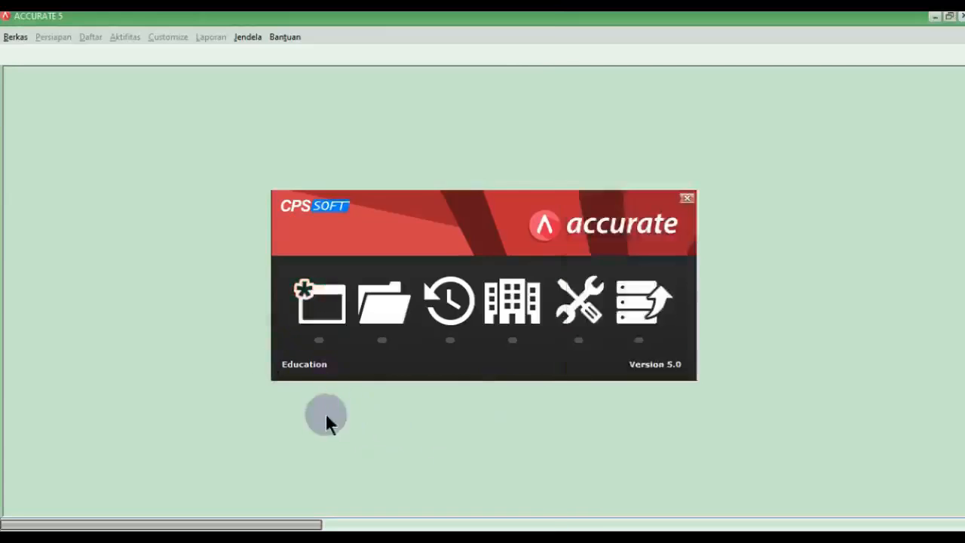
click(325, 314)
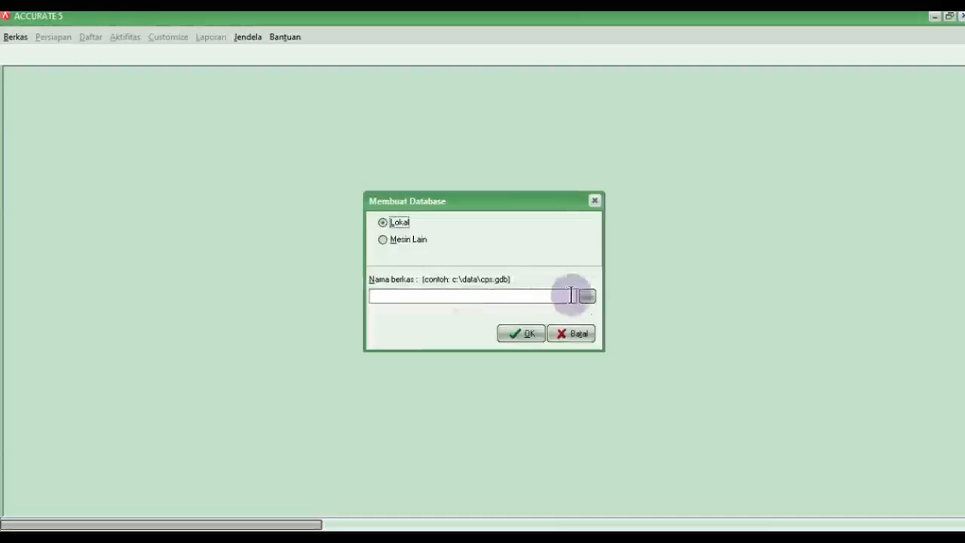
click(587, 298)
click(323, 268)
scroll(375, 300, down, 2)
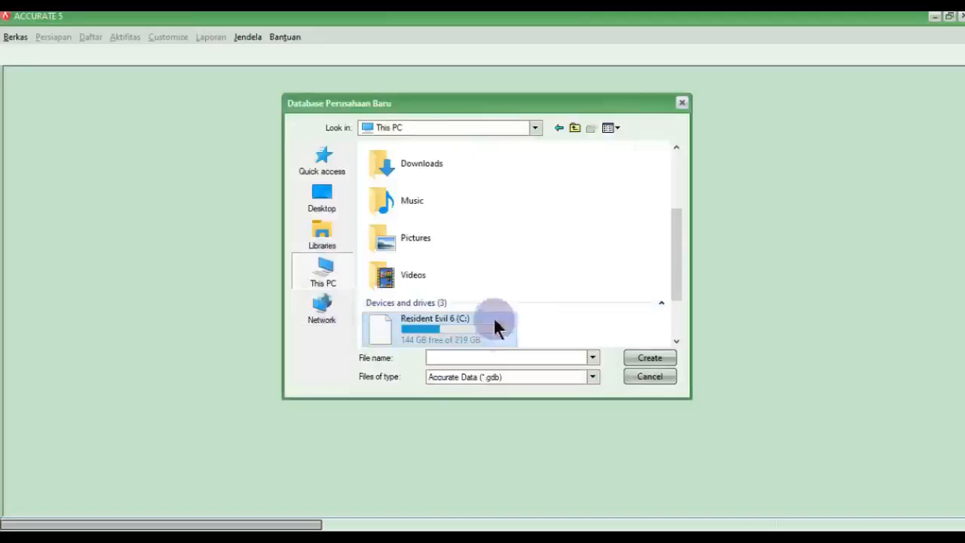
scroll(492, 321, down, 2)
double_click(428, 290)
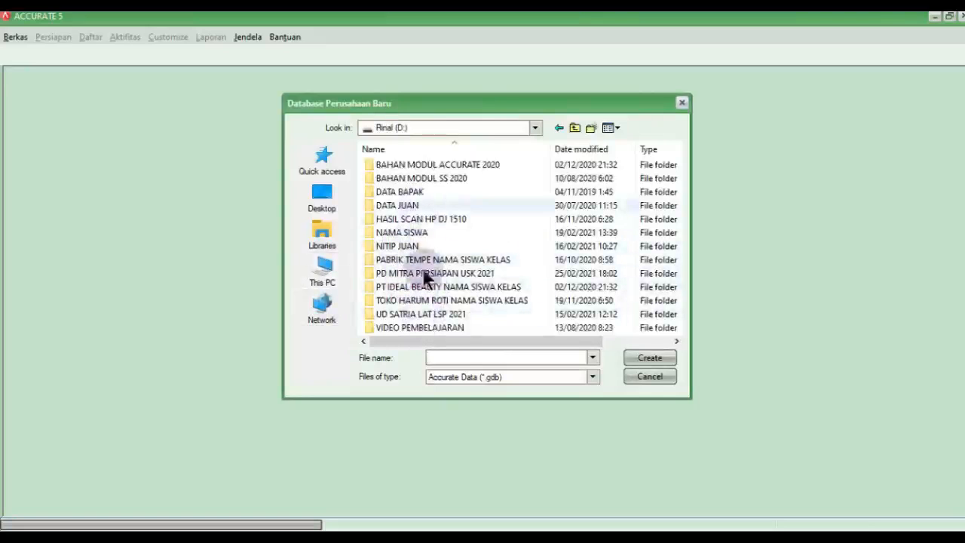
scroll(435, 312, right, 1)
scroll(432, 303, left, 1)
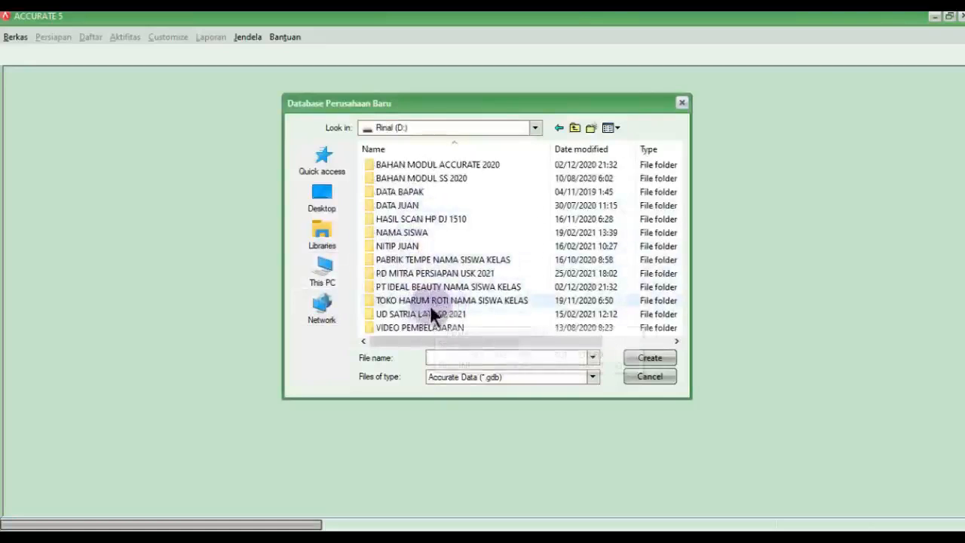
double_click(436, 274)
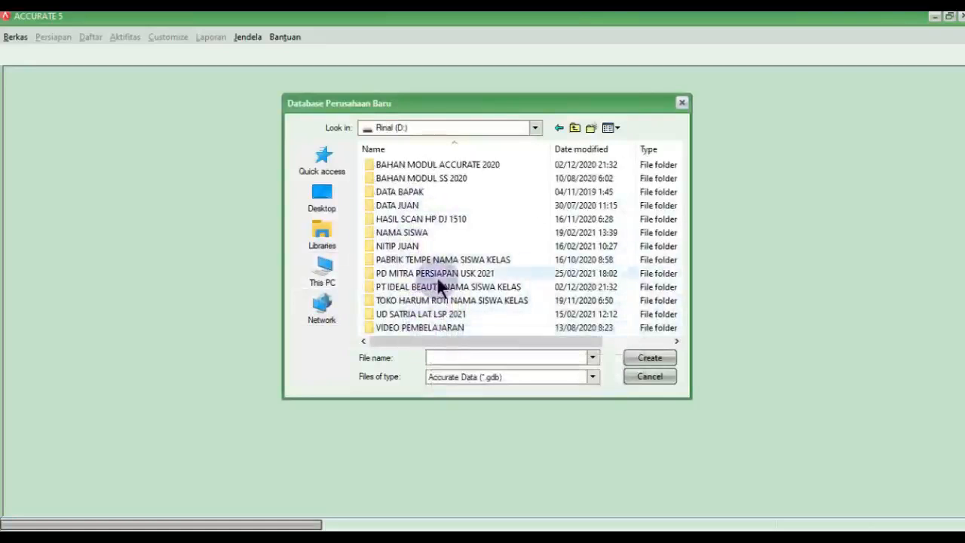
Step: Name the database file PD MITRA JUANITA and create it
click(443, 354)
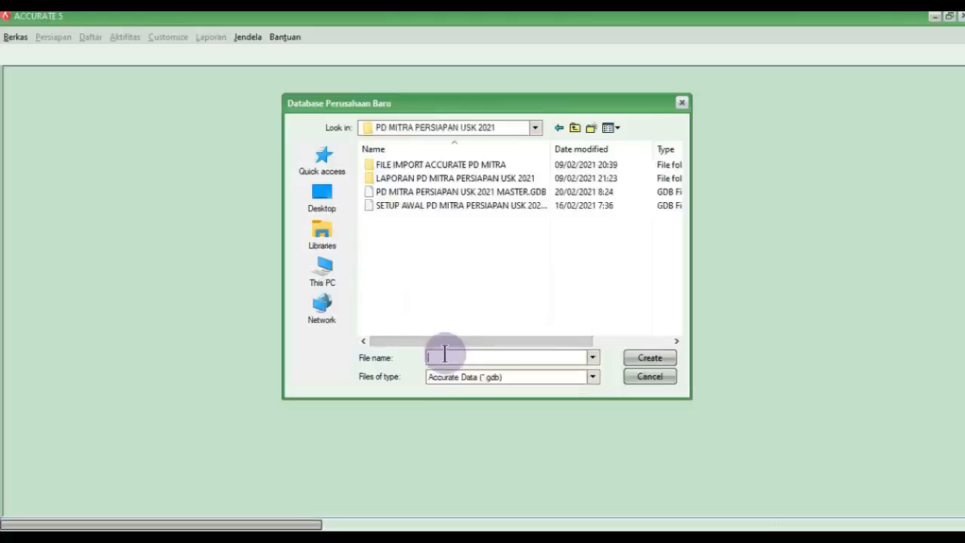
text(PD MITRA)
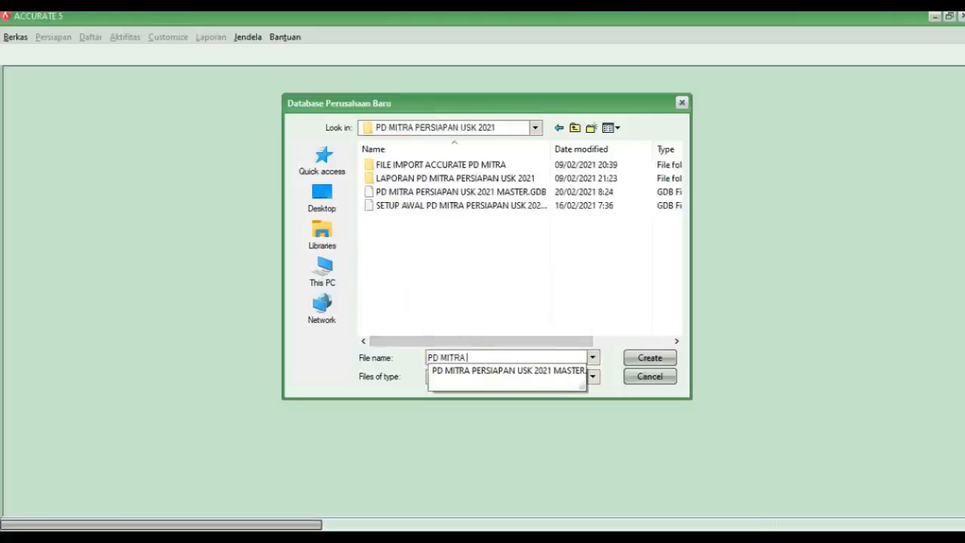
text( JUANITA)
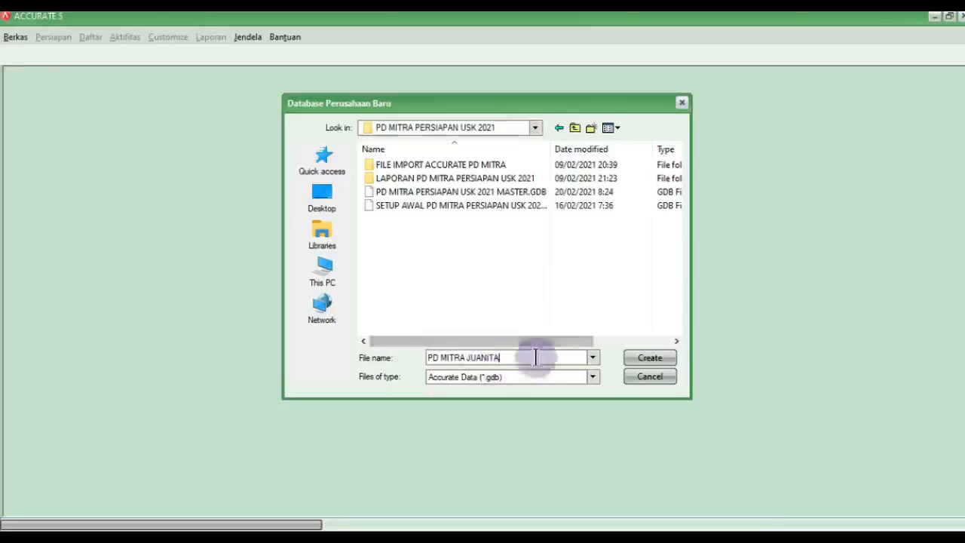
click(650, 359)
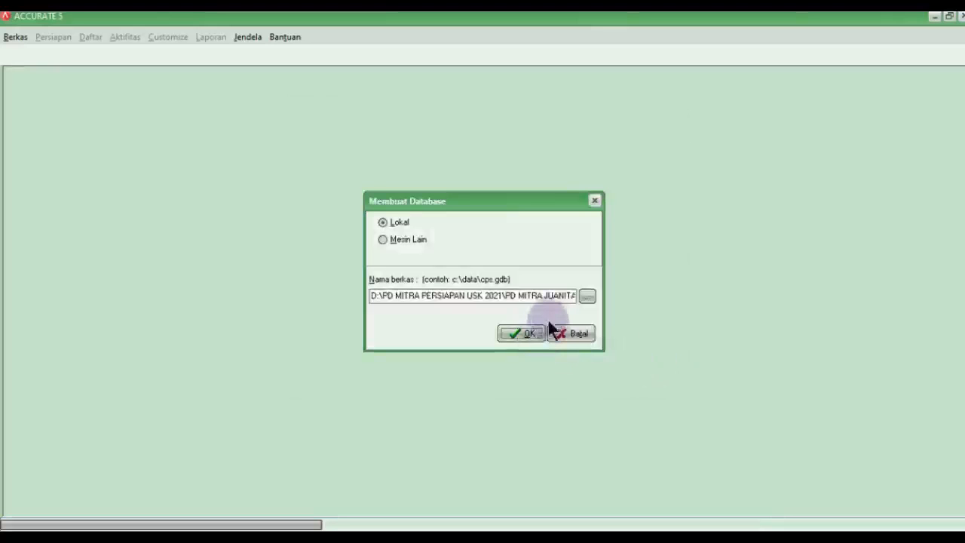
click(520, 333)
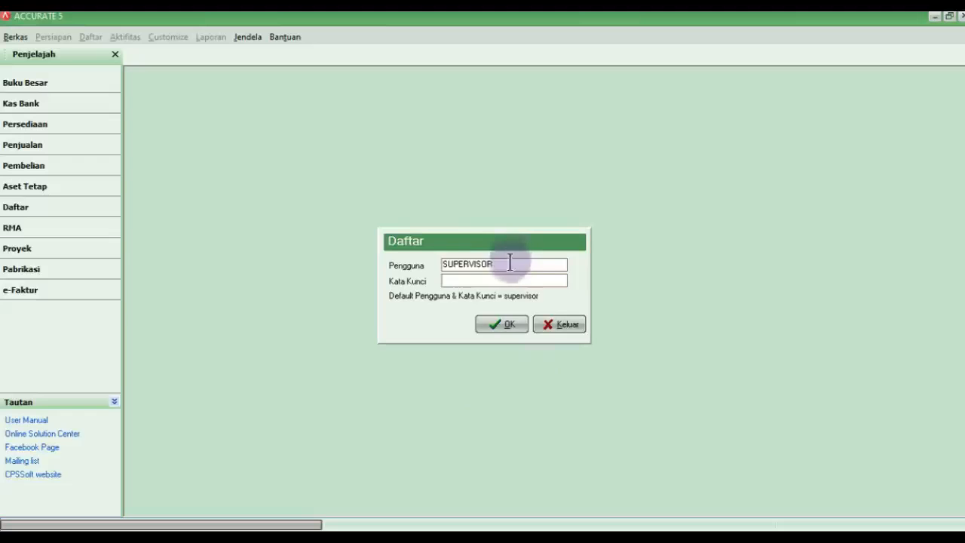
Step: Log in to the new database as SUPERVISOR with its password
drag(512, 260, 402, 263)
click(477, 282)
text(supervisor)
click(524, 322)
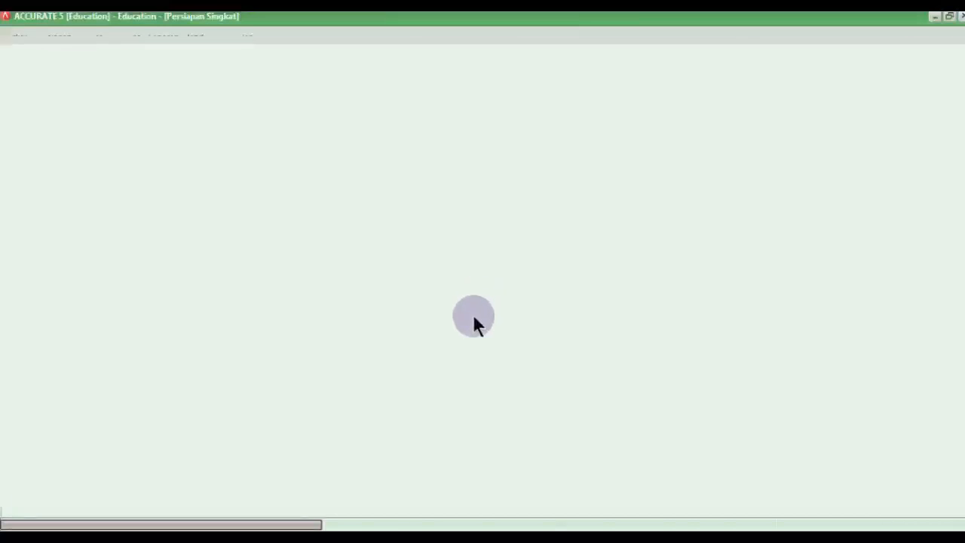
Step: Keep Indonesian as the wizard language and choose the Persiapan Mahir setup type
click(452, 357)
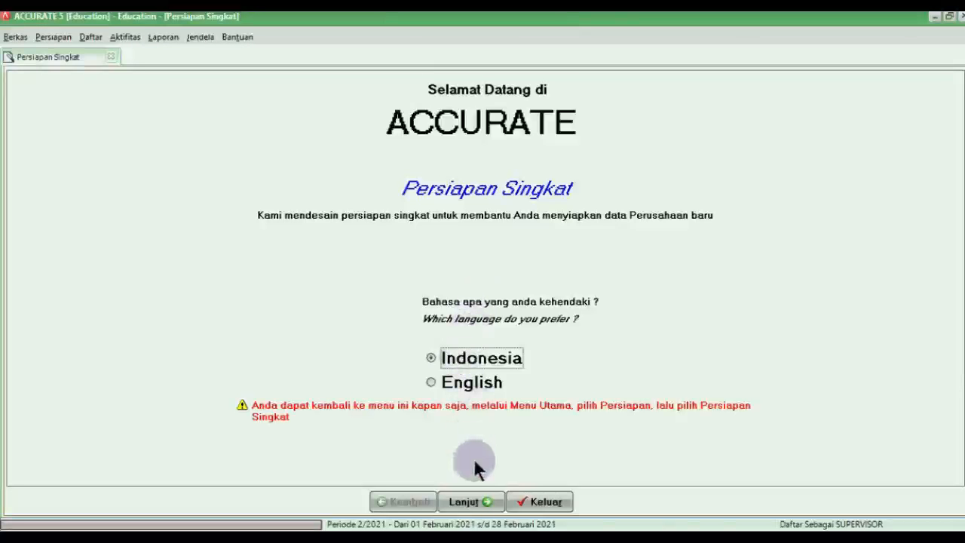
click(471, 502)
click(44, 246)
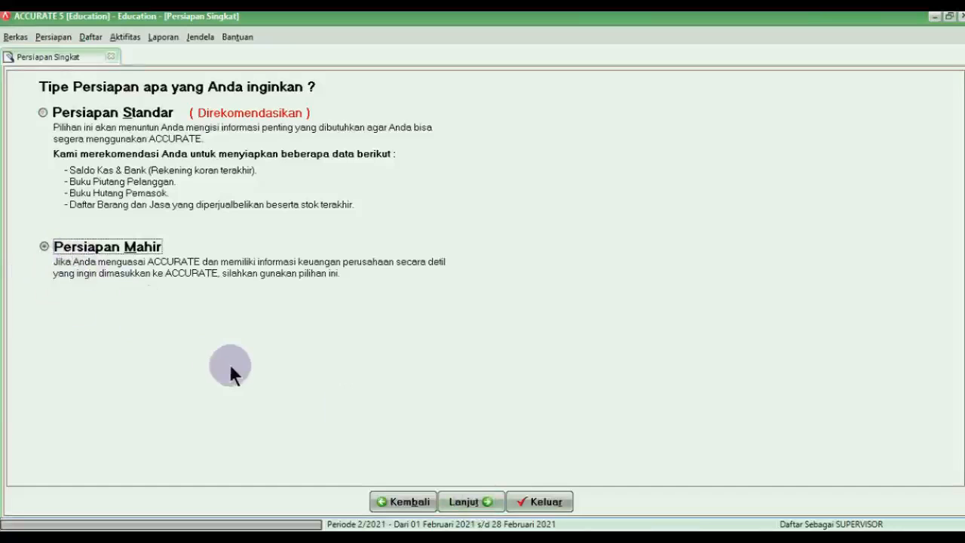
click(461, 502)
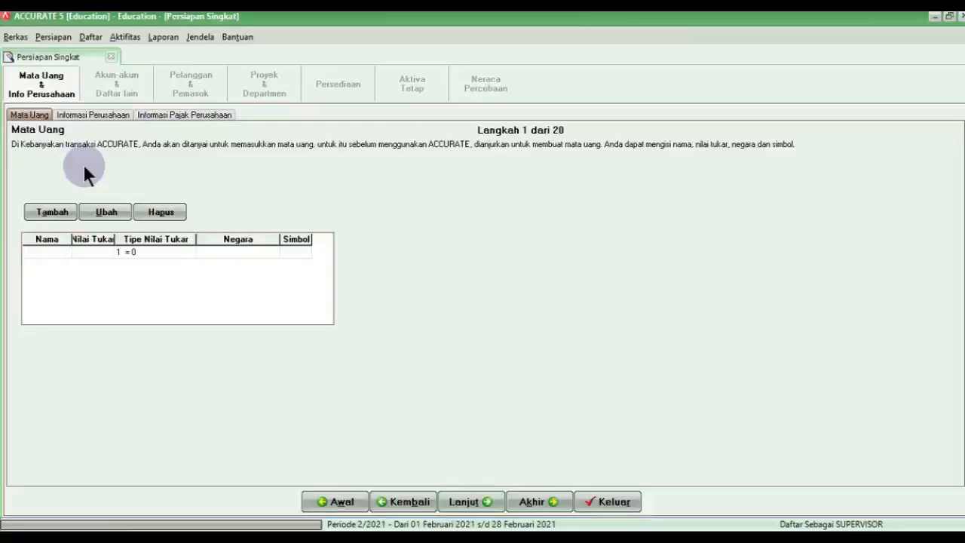
Step: Add the RUPIAH currency with rate 1, country INDONESIA and symbol Rp
text(RUPIAH)
key(Tab)
text(1)
key(Tab)
key(Tab)
text(INDON)
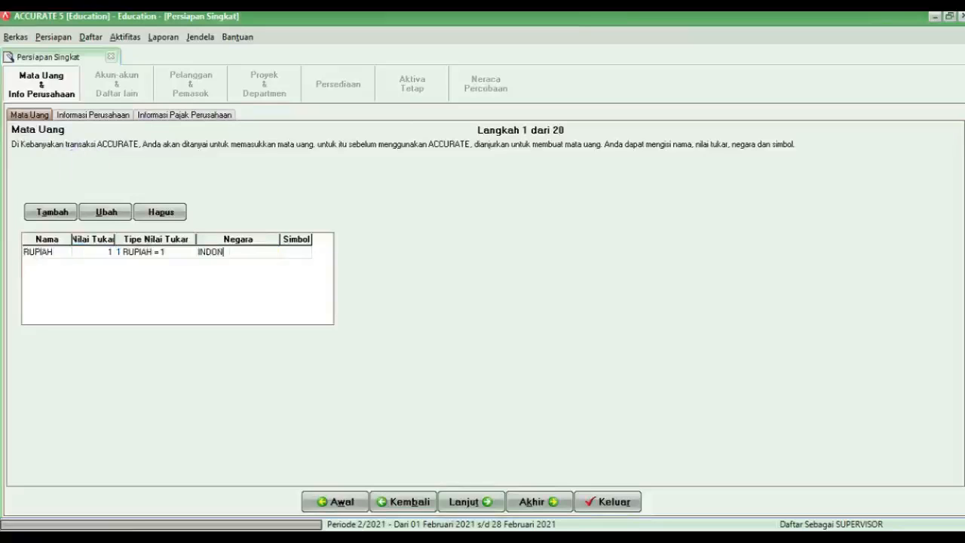
text(EISIA)
key(Tab)
text(R)
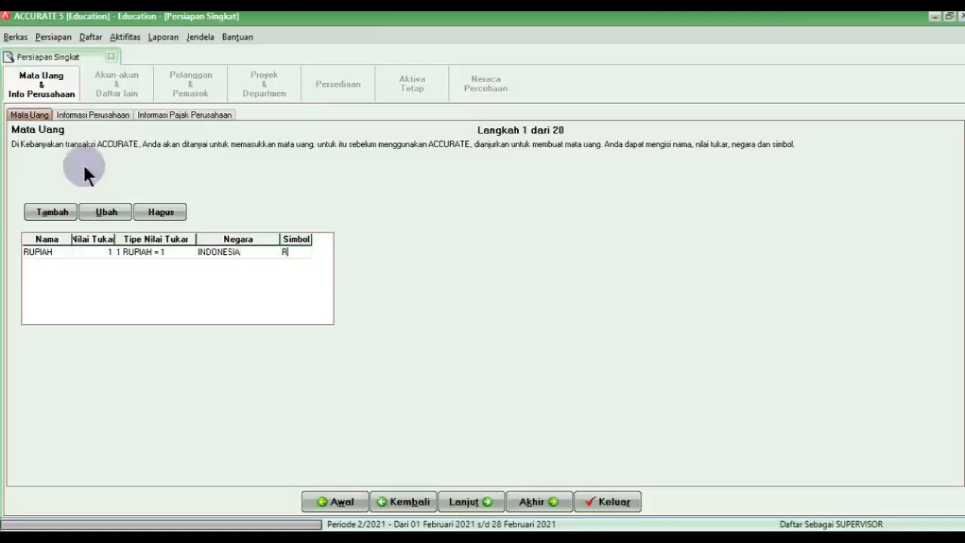
text(p)
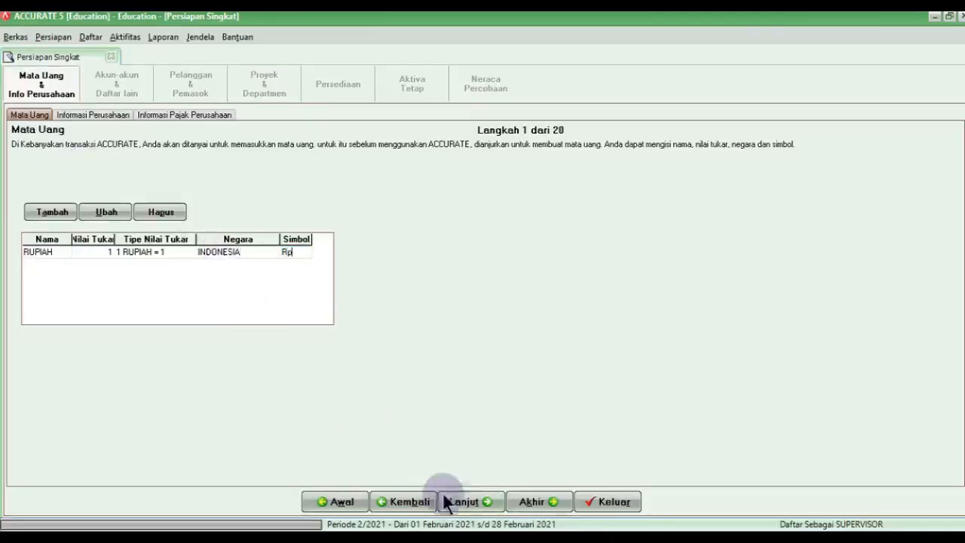
click(450, 501)
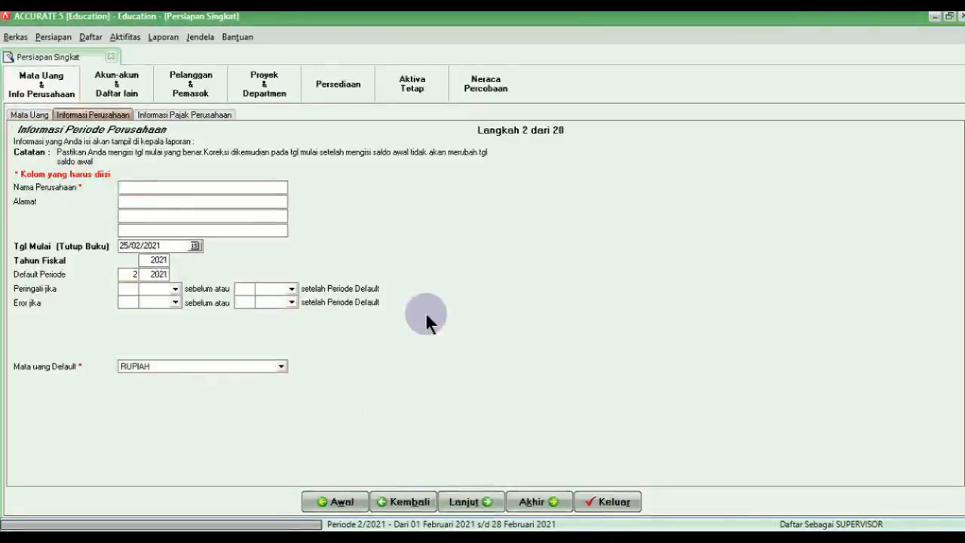
Step: Enter PD MITRA JUANITA as the company name and fill in the company address
text(PD )
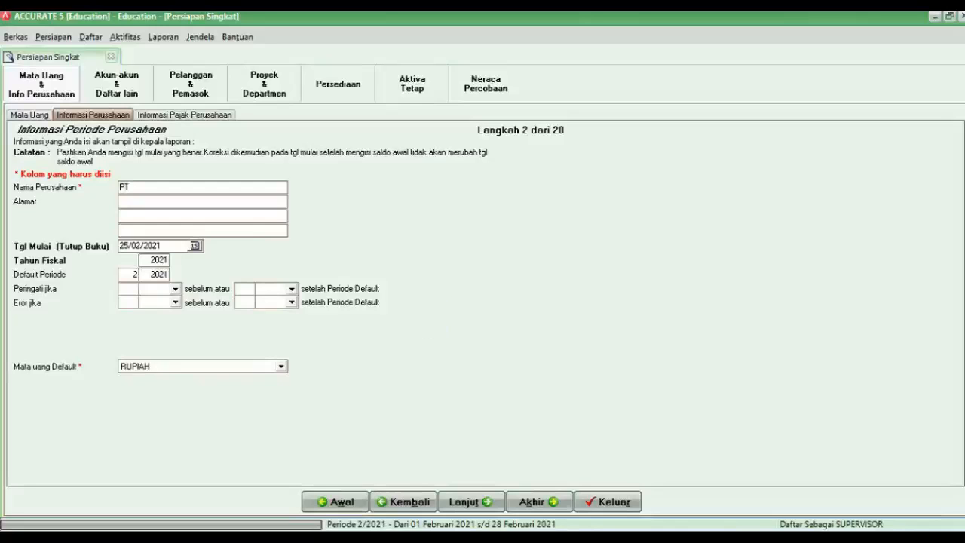
text(MITRA JUANITA)
click(948, 16)
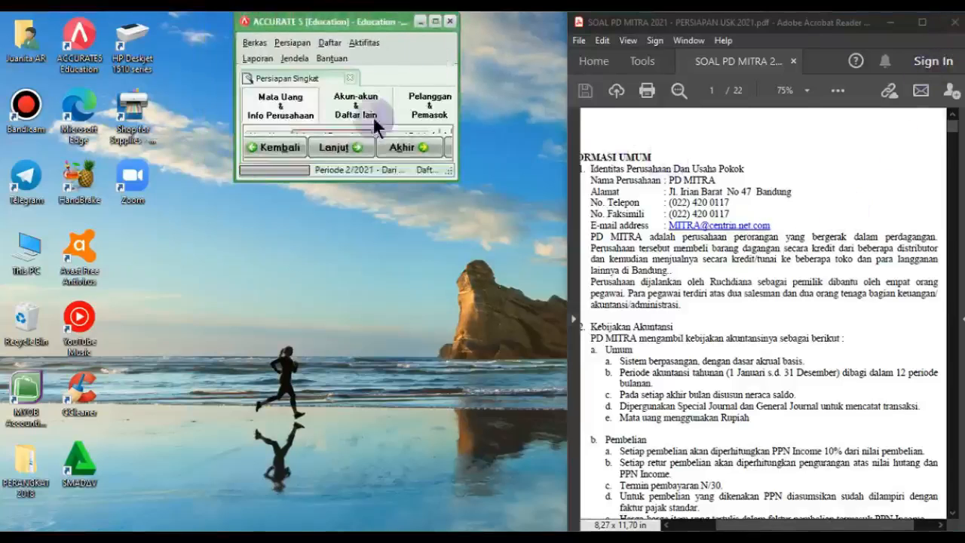
drag(360, 22, 133, 24)
drag(223, 179, 568, 524)
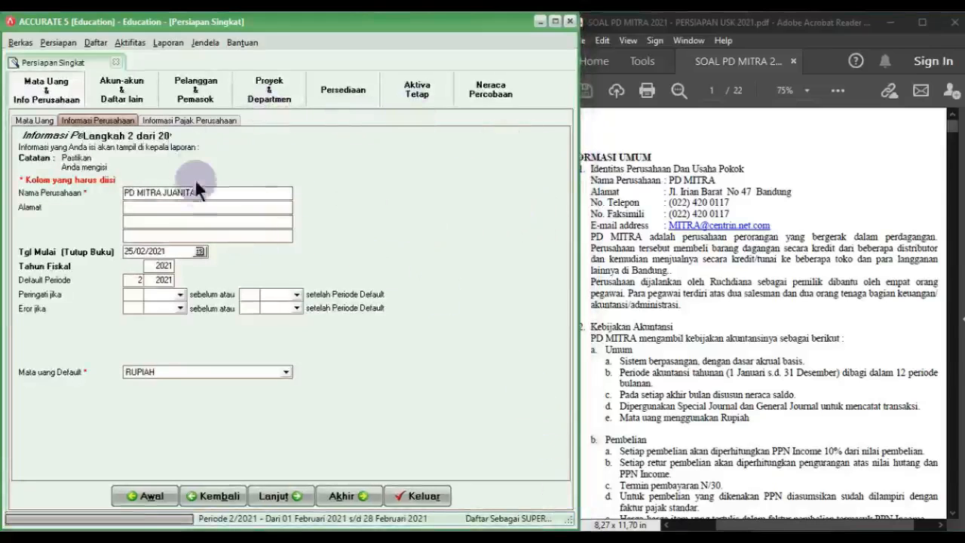
click(209, 202)
key(Tab)
key(Tab)
key(Tab)
key(Tab)
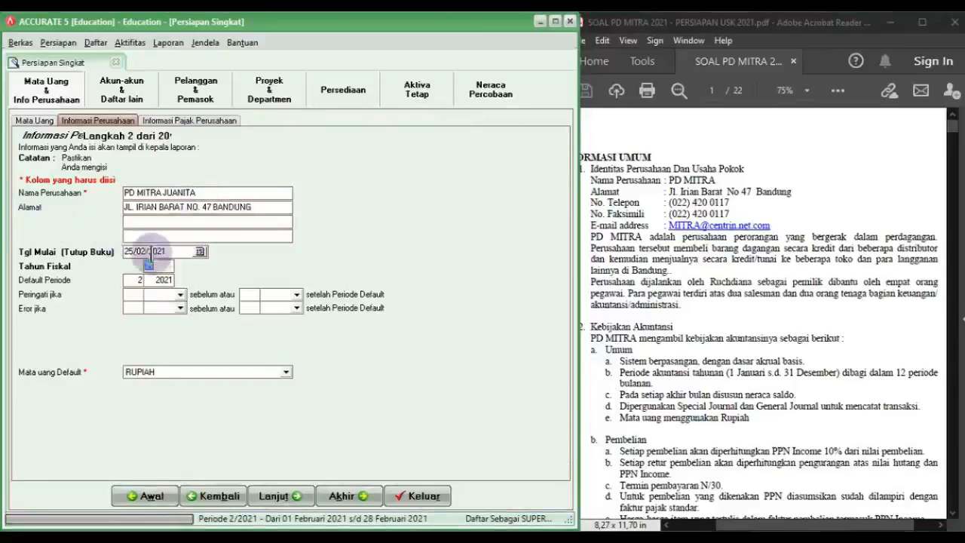
Step: Set the start date to 30/11/2020, matching the PDF's trial balance date
drag(170, 251, 114, 251)
click(648, 355)
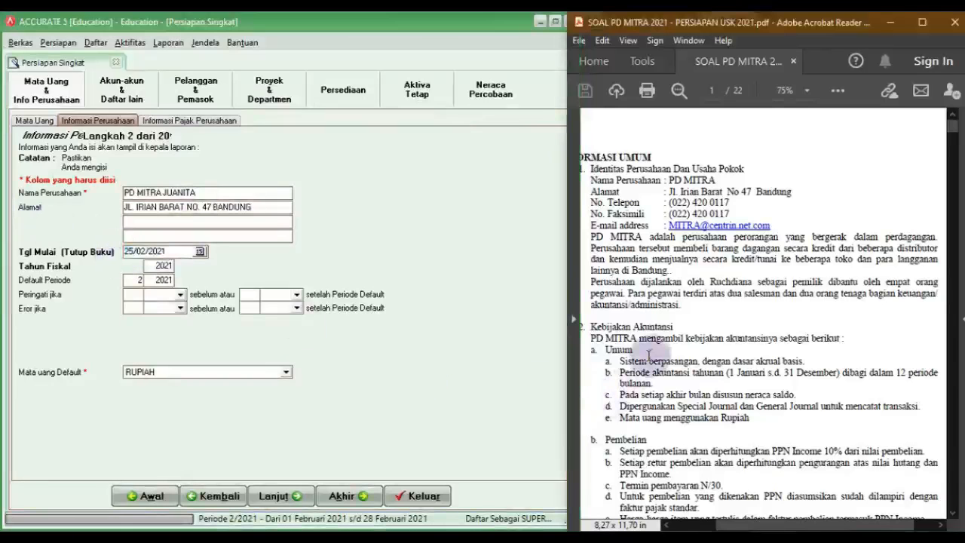
scroll(648, 354, down, 8)
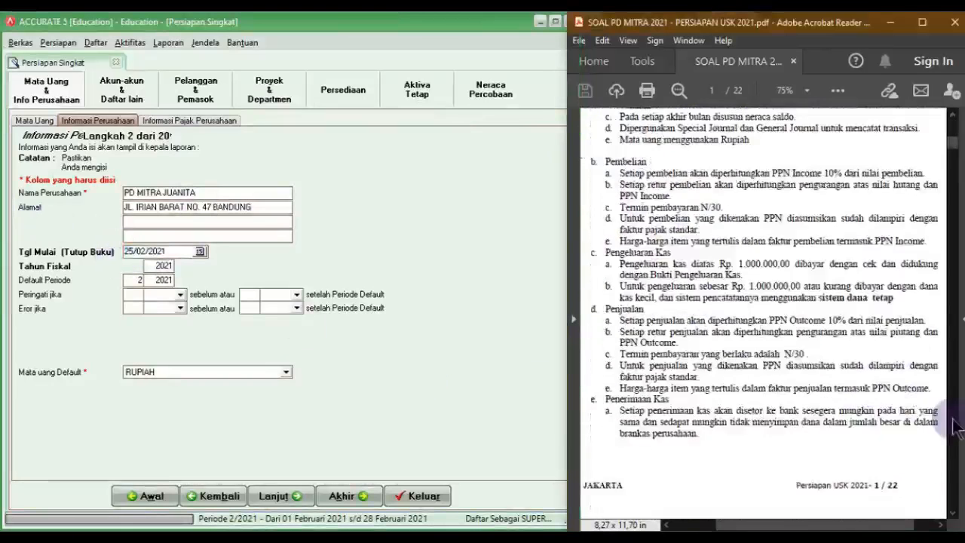
scroll(954, 426, down, 20)
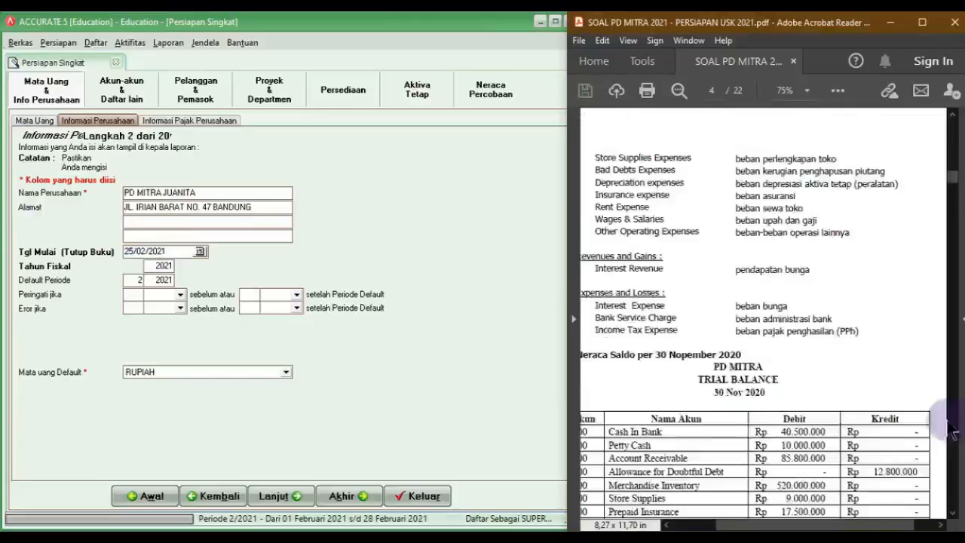
scroll(738, 407, down, 5)
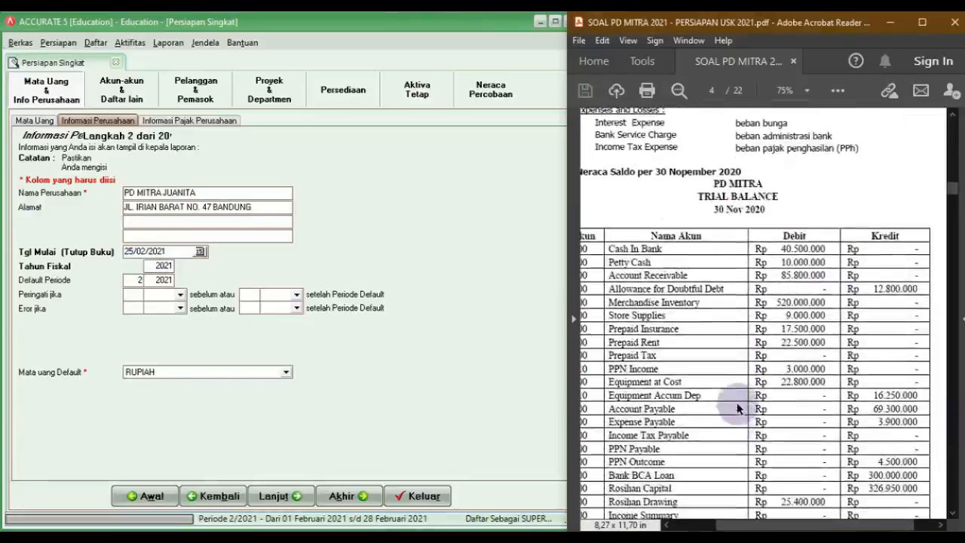
drag(712, 209, 766, 211)
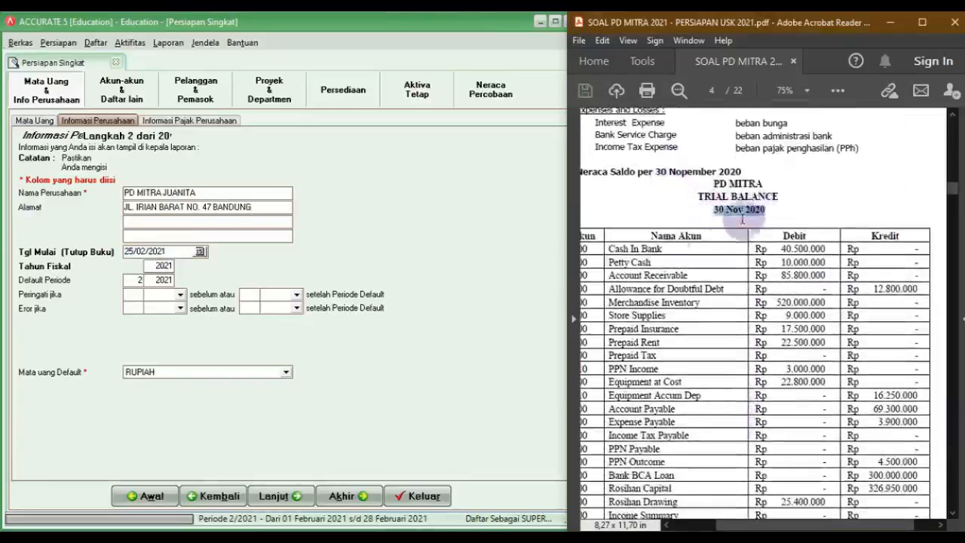
click(205, 237)
click(184, 251)
text(30/11/2020)
click(164, 266)
Step: Enter and correct fiscal year 2020, then proceed to company tax information
double_click(164, 265)
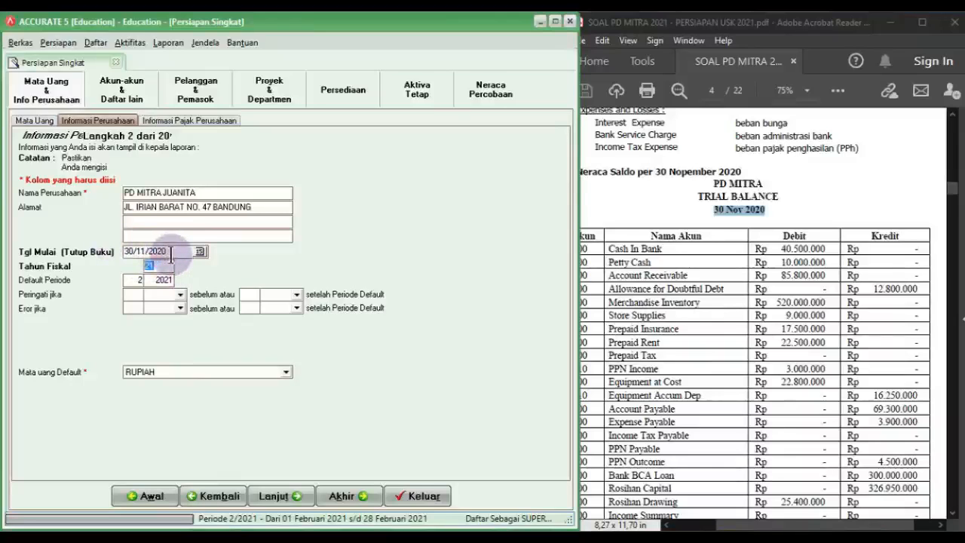
text(2020)
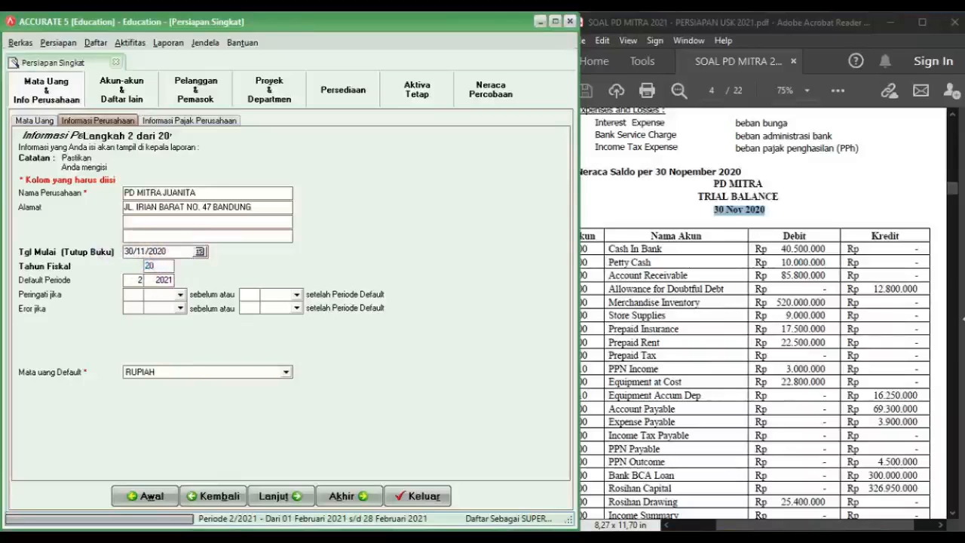
key(Tab)
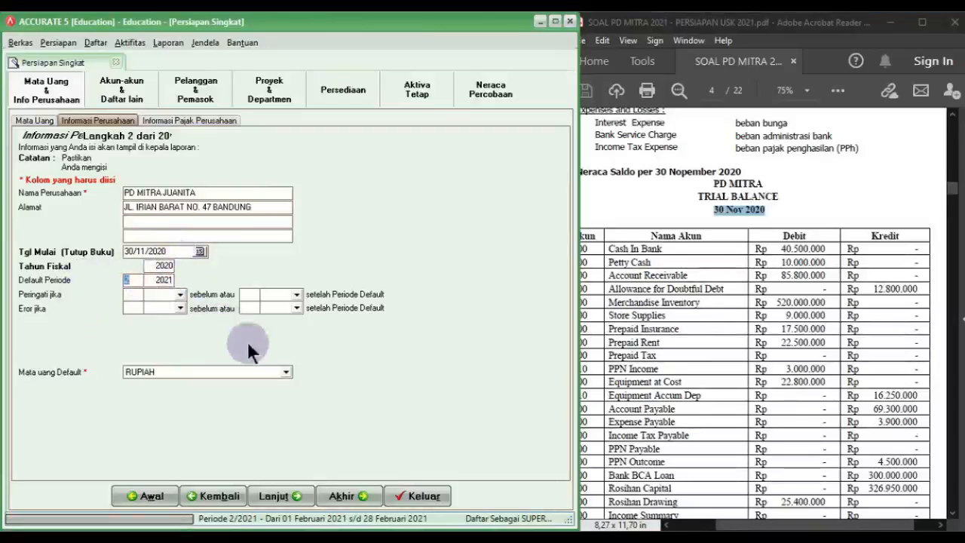
click(172, 266)
key(BackSpace)
key(BackSpace)
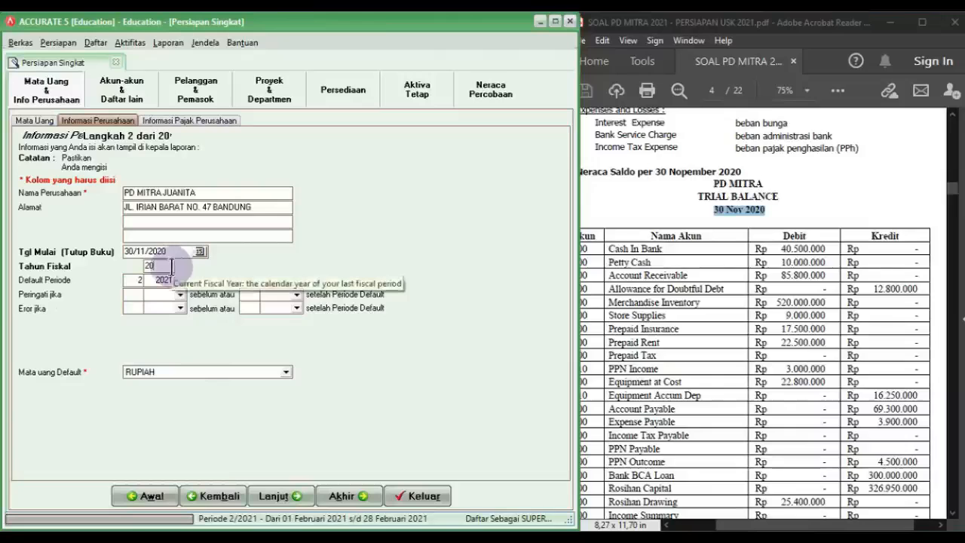
text(20)
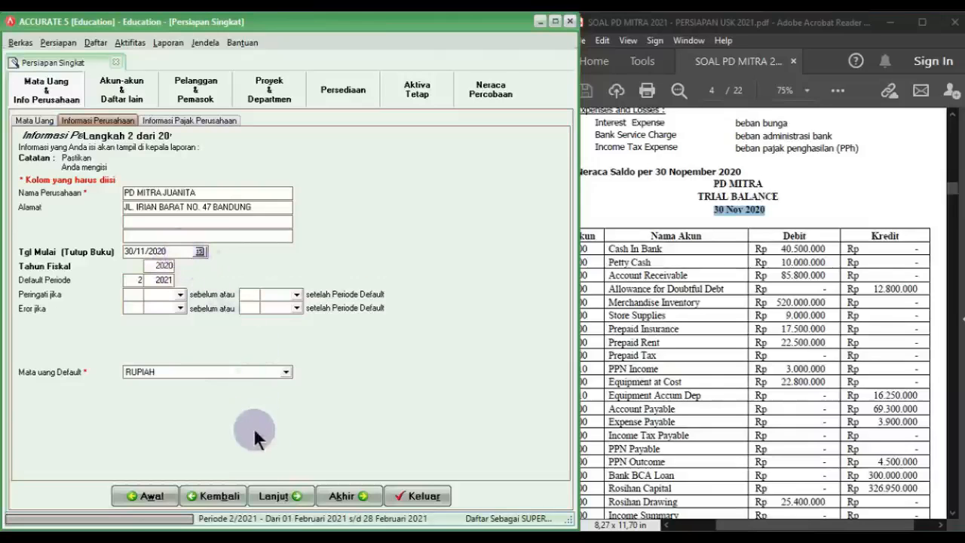
click(294, 492)
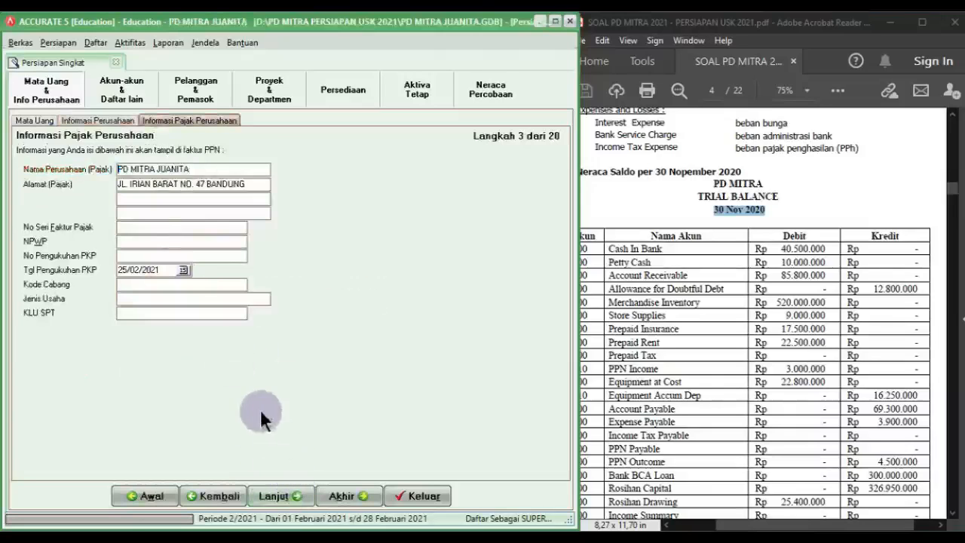
Step: Leave the NPWP and tax invoice fields unchanged and advance to the Daftar Akun step
drag(953, 183, 956, 130)
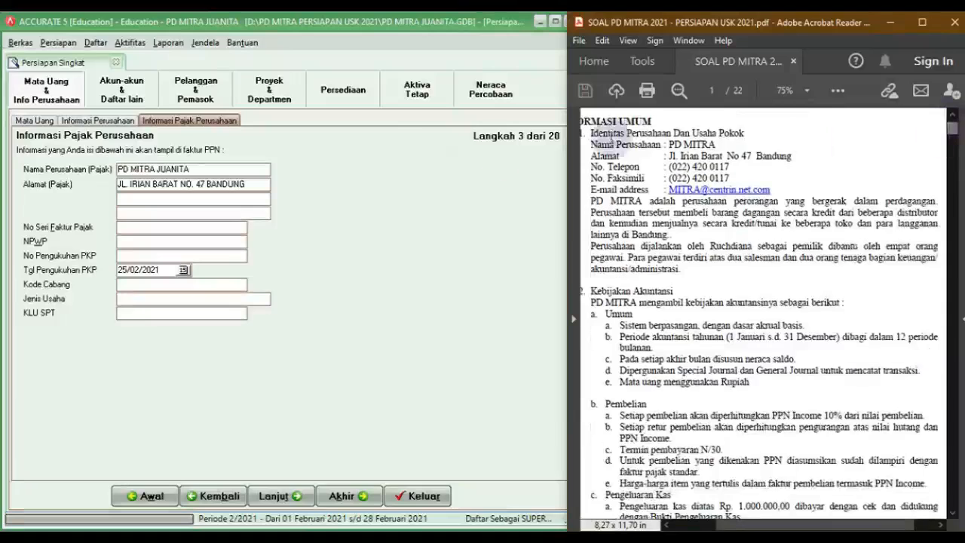
click(221, 200)
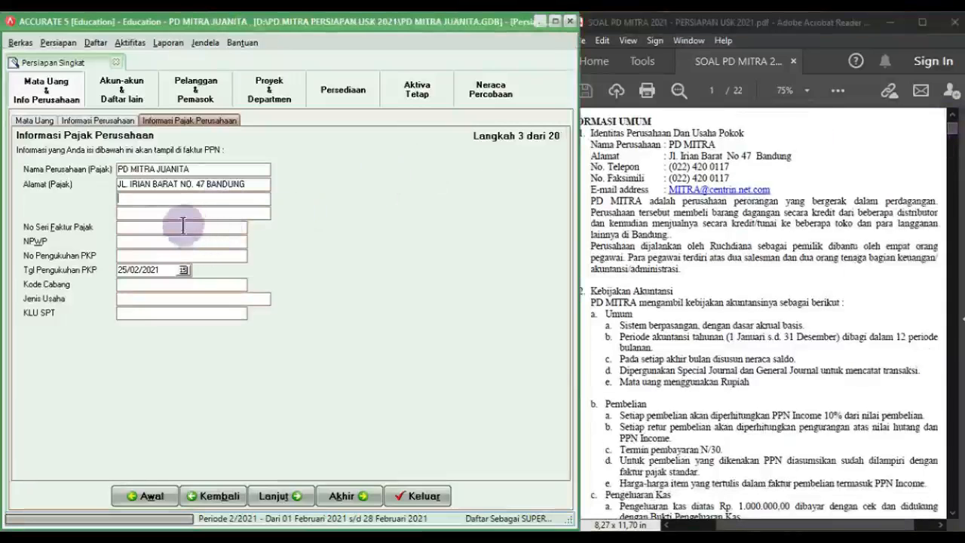
click(129, 226)
click(126, 241)
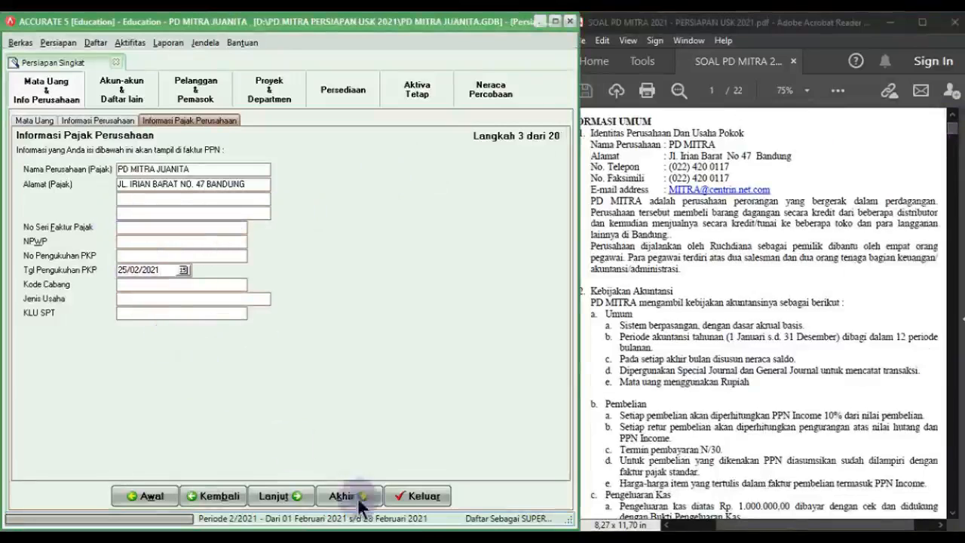
click(278, 493)
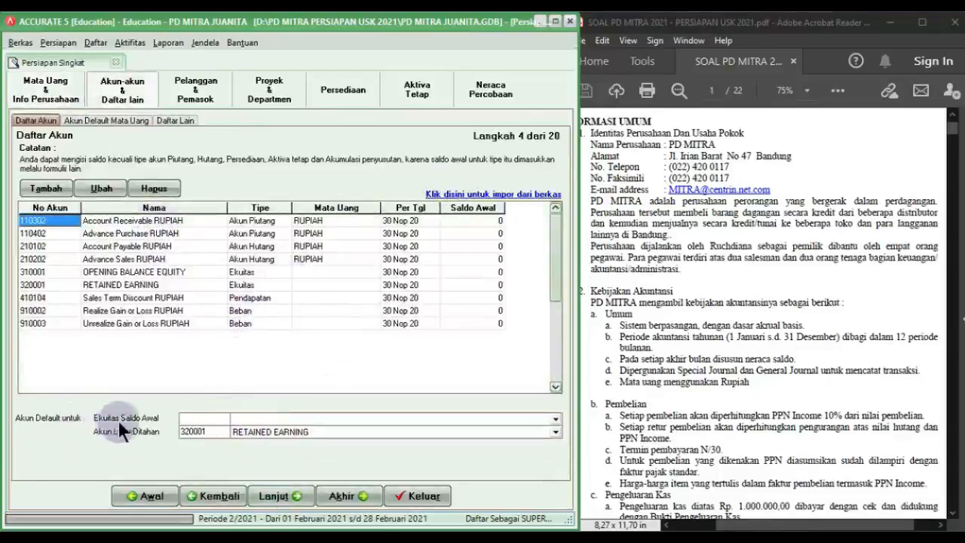
click(260, 417)
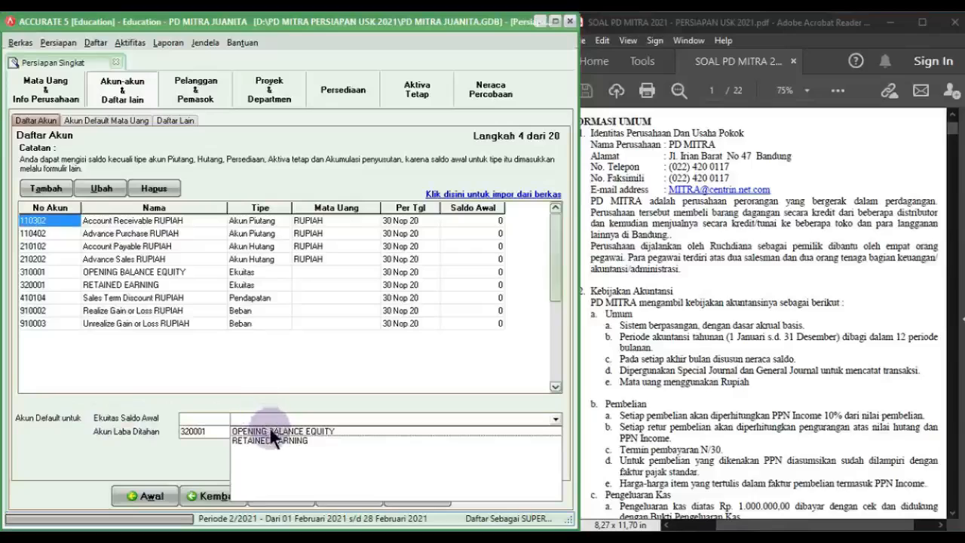
Step: Make 310001 OPENING BALANCE EQUITY the opening equity default and delete account 110302
click(271, 428)
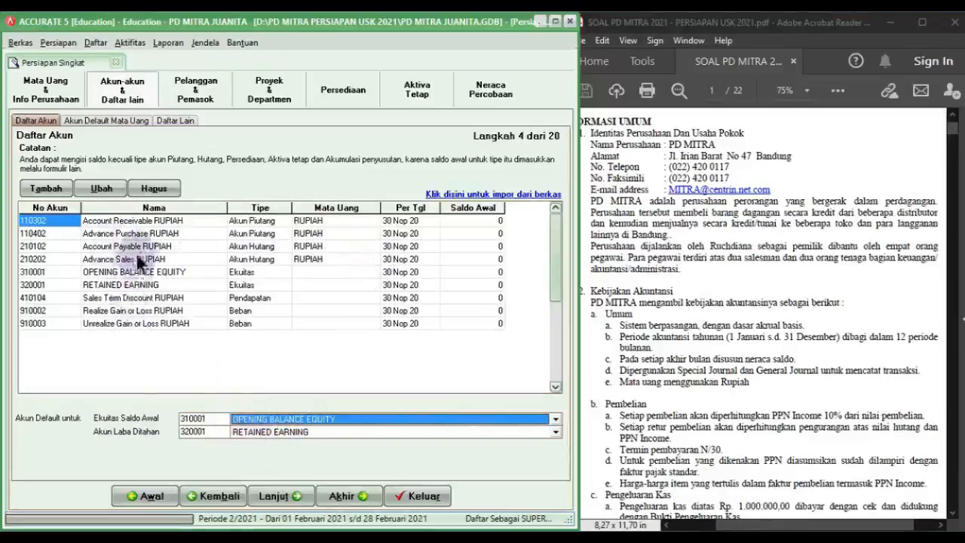
click(130, 218)
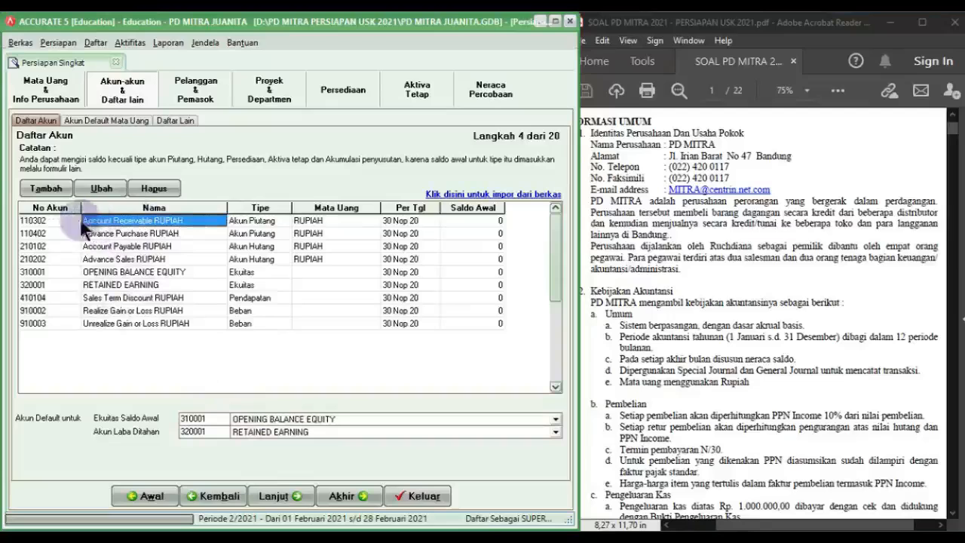
click(58, 223)
click(106, 221)
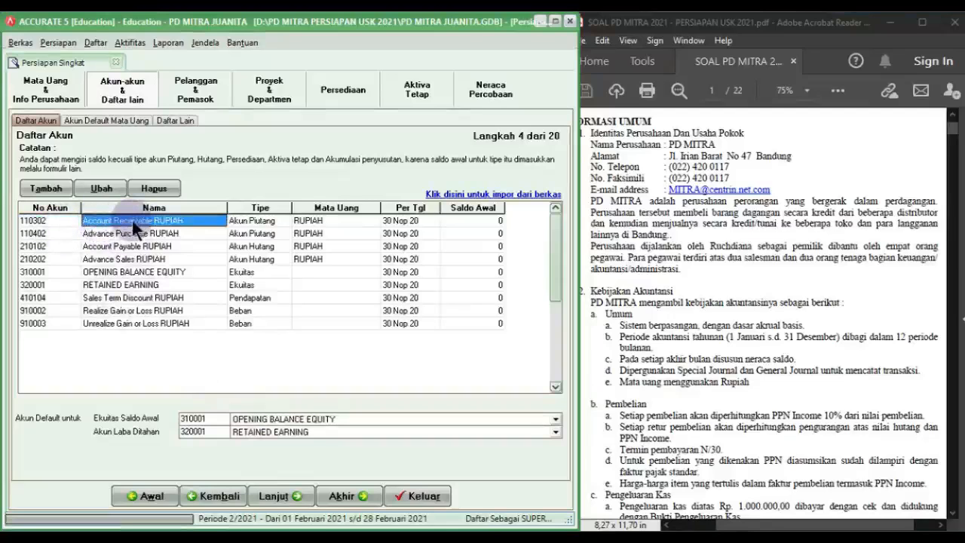
click(164, 188)
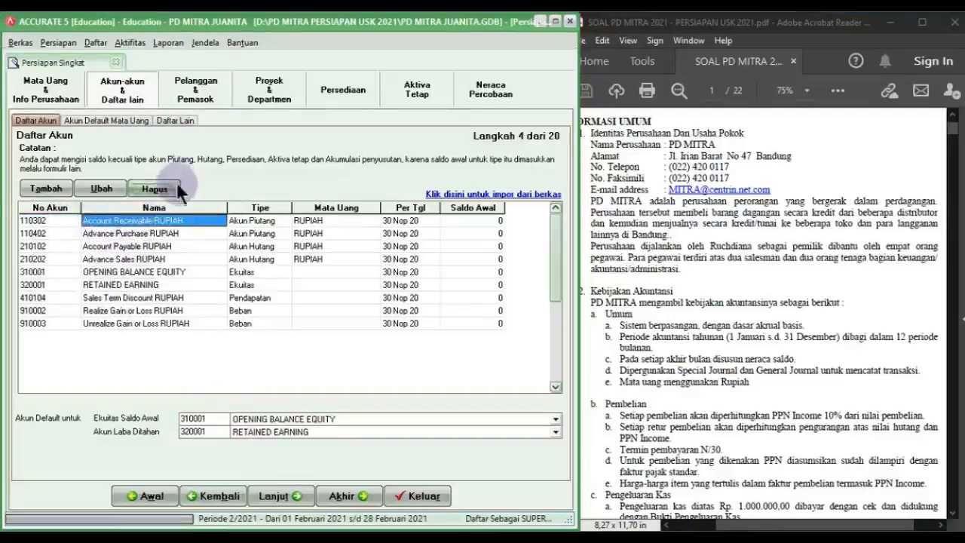
click(459, 314)
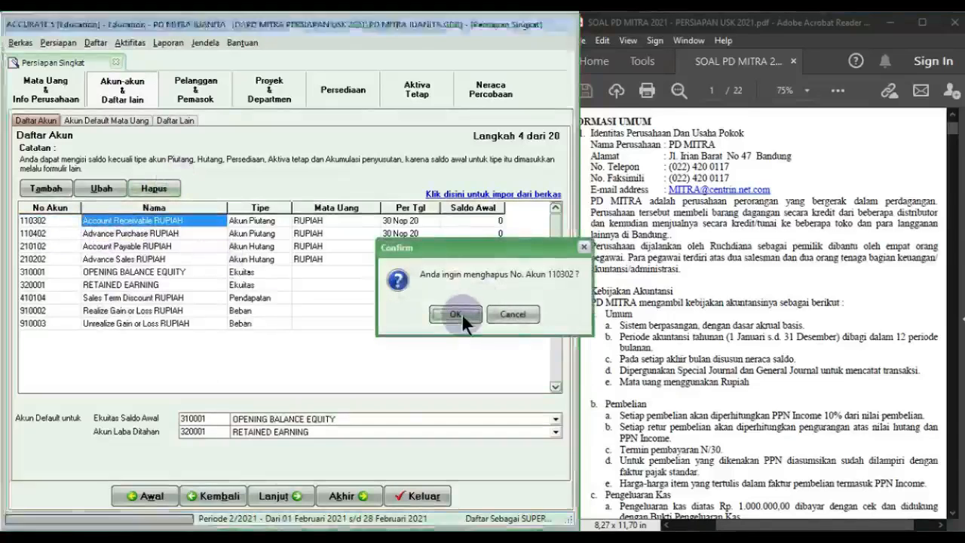
click(456, 314)
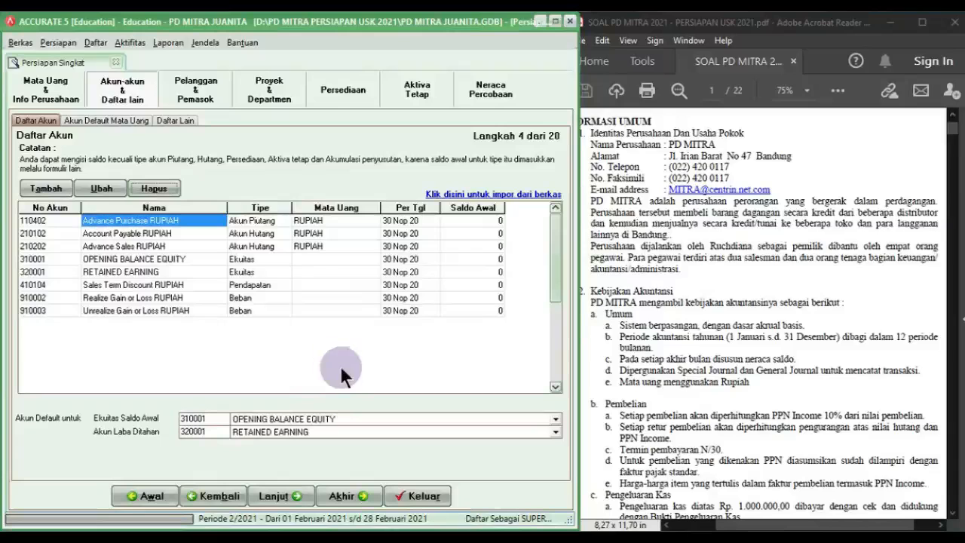
Step: Delete accounts 110402, 210102, 210202, 410104, 910002 and 910003
click(176, 193)
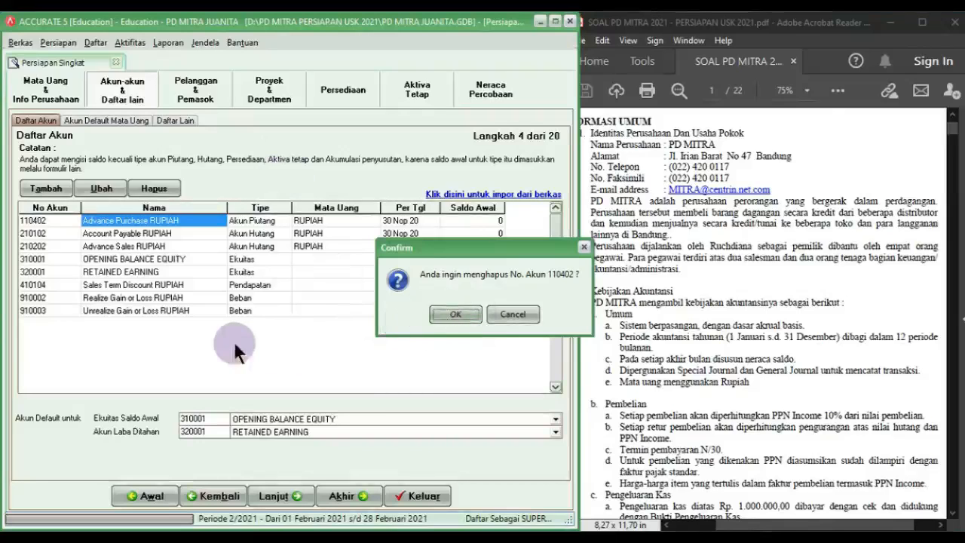
key(Return)
key(Return)
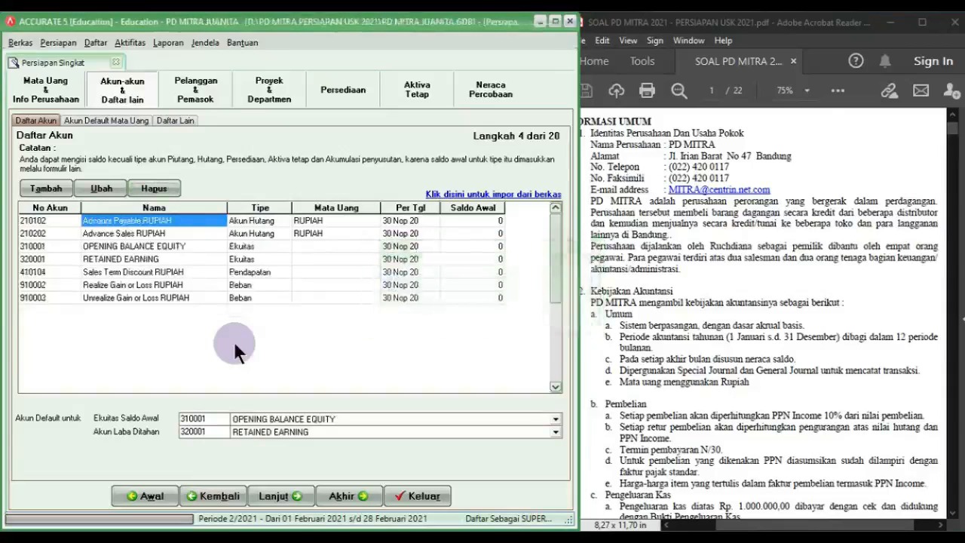
key(Return)
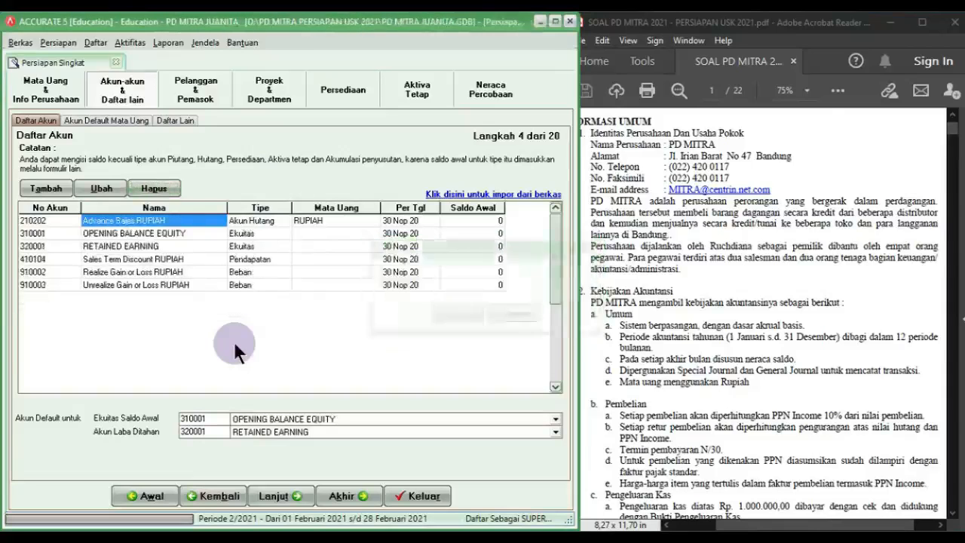
key(Return)
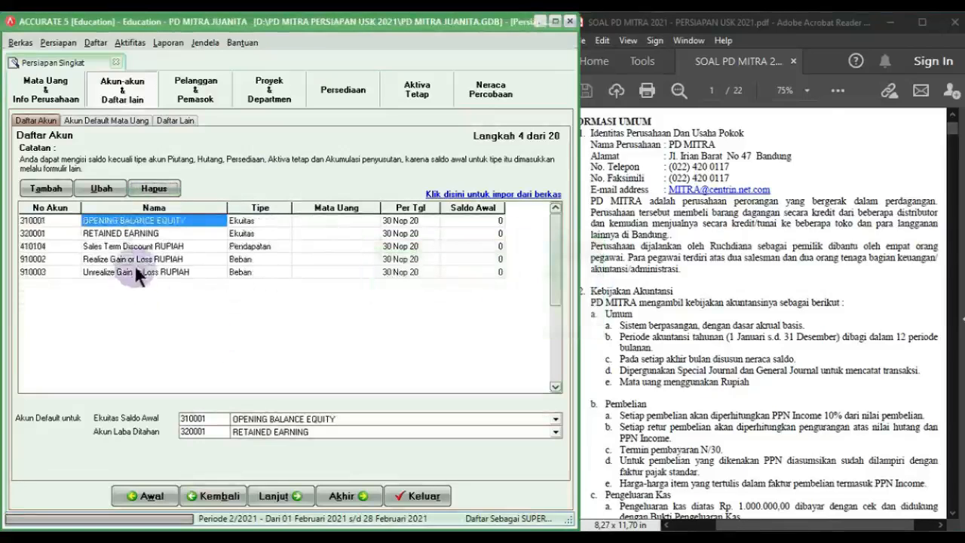
click(136, 246)
click(151, 189)
key(Return)
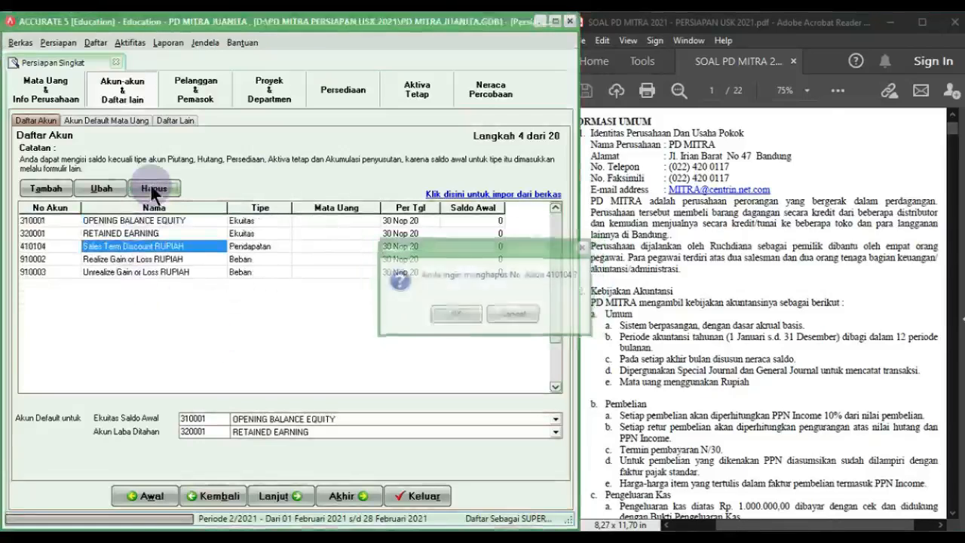
click(150, 189)
key(Return)
click(154, 190)
key(Return)
key(Return)
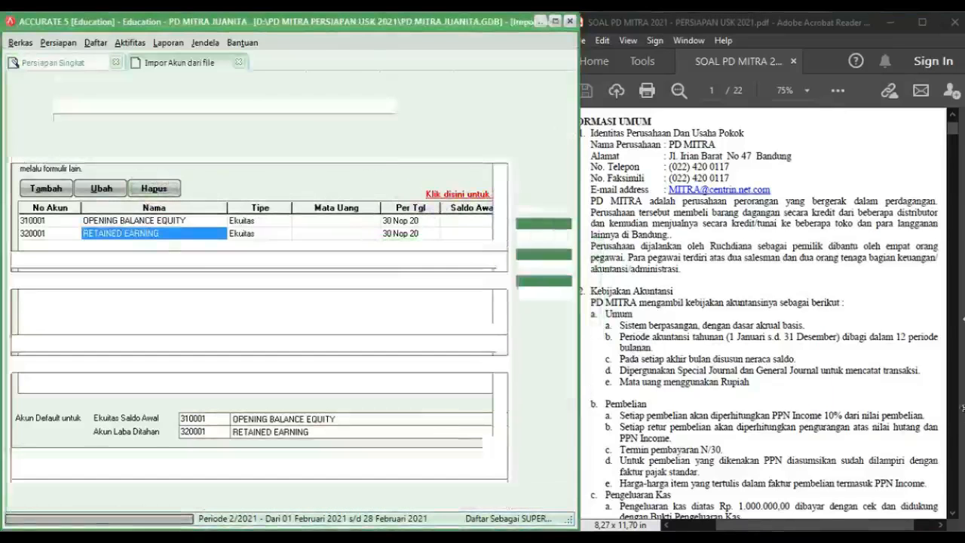
click(952, 409)
Step: Load the Excel file '1. Account List PD MITRA Accurate' from FILE IMPORT ACCURATE PD MITRA
click(953, 410)
click(953, 410)
click(954, 411)
click(954, 411)
click(955, 411)
click(953, 411)
scroll(867, 377, up, 2)
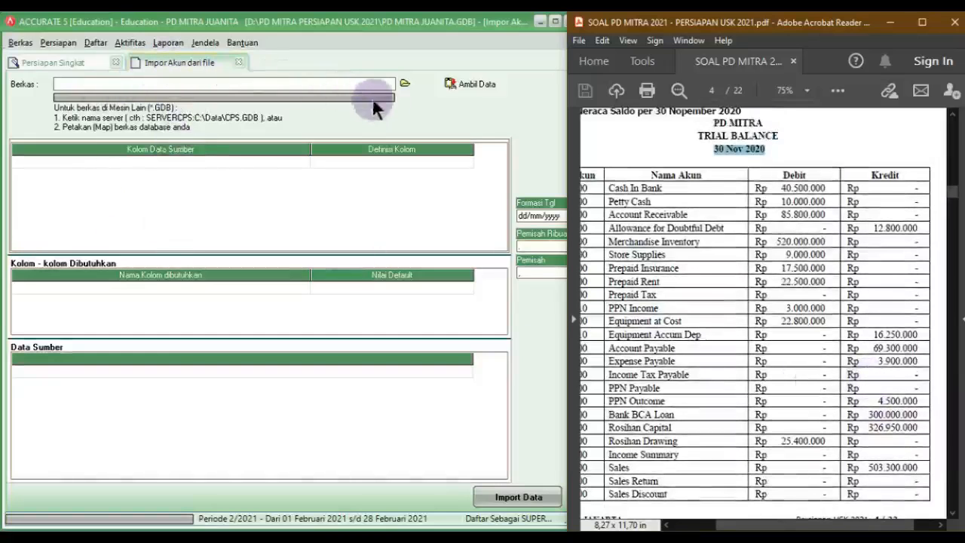
click(404, 83)
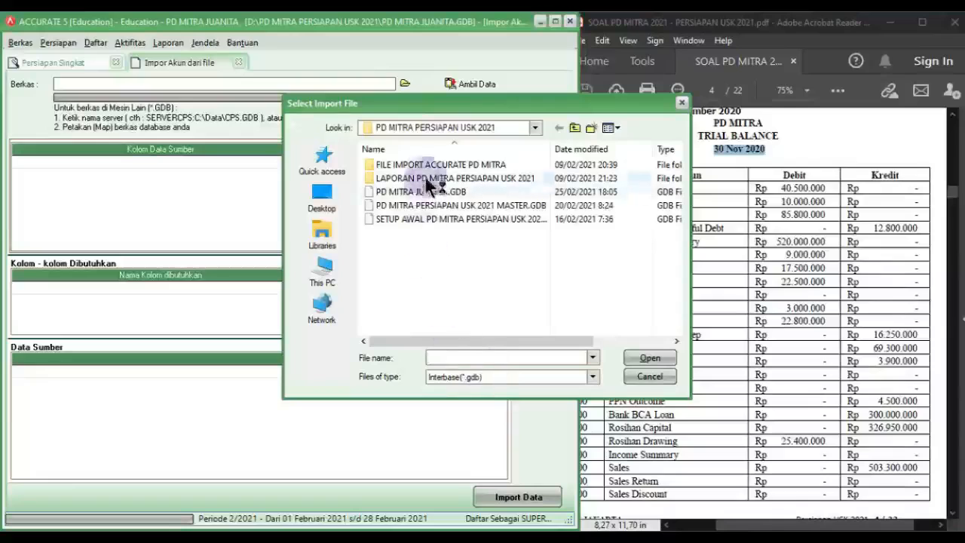
double_click(448, 167)
click(443, 377)
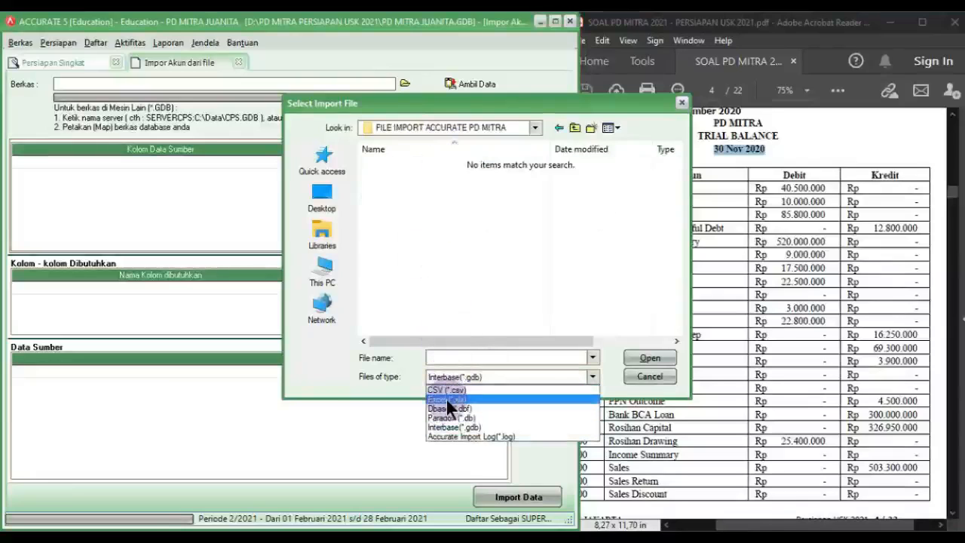
click(447, 400)
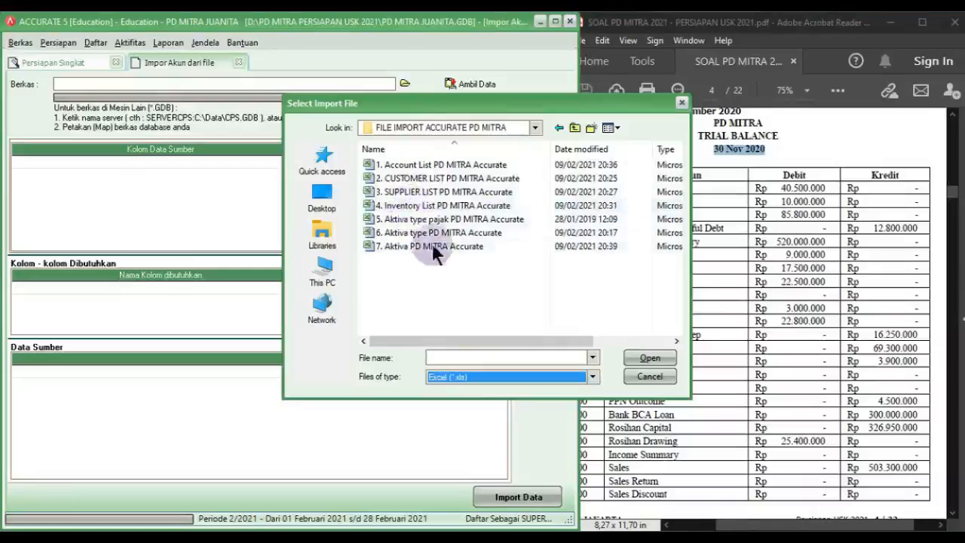
click(424, 162)
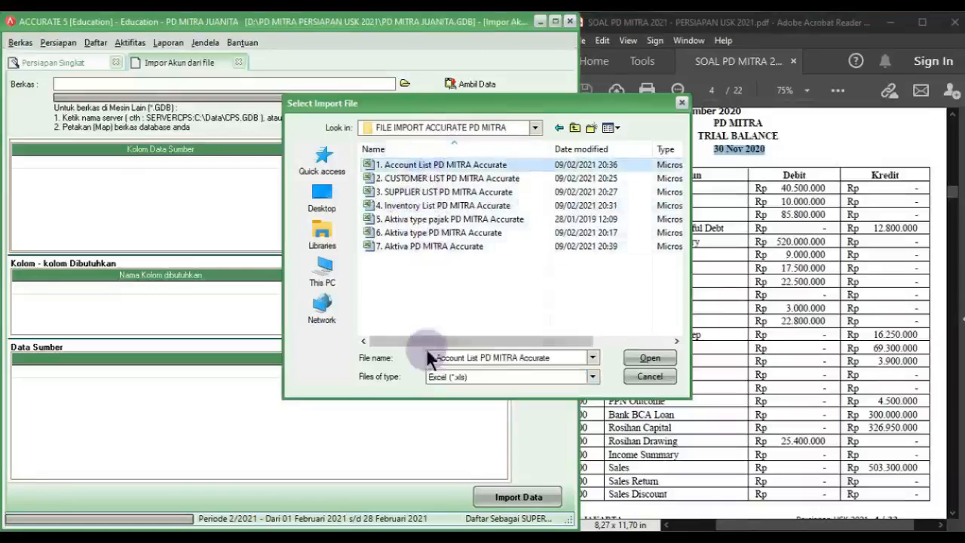
click(651, 358)
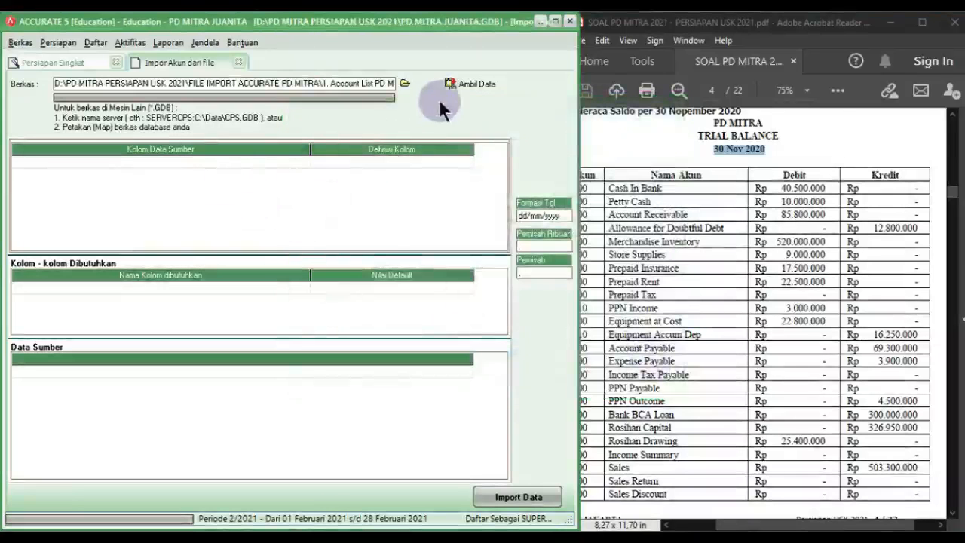
click(455, 84)
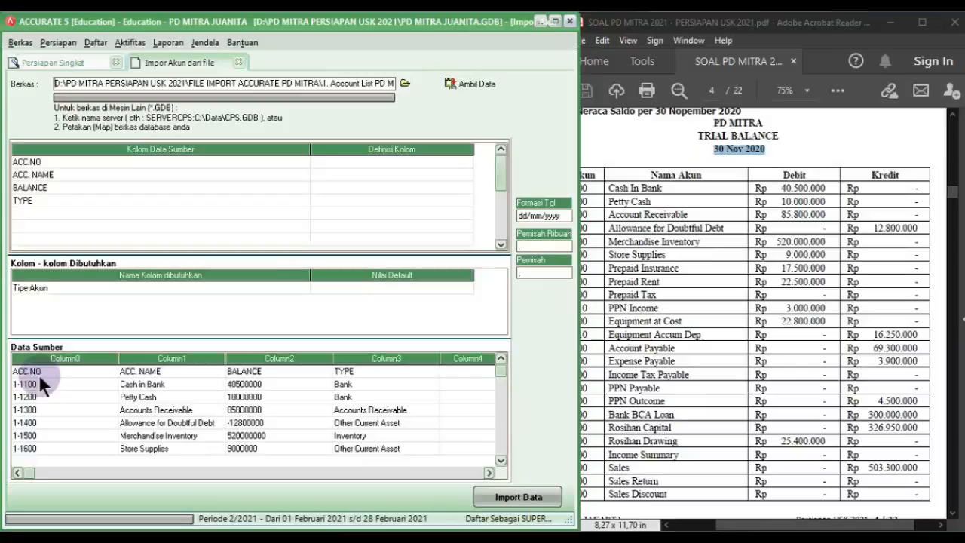
Step: Delete the ACC.NO header row from the source data and narrow the column-name column
click(46, 371)
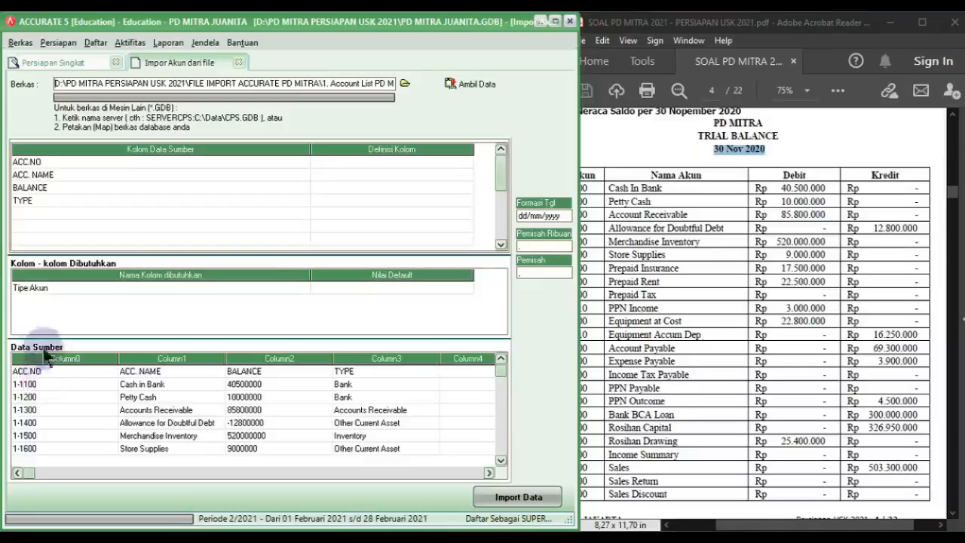
click(52, 368)
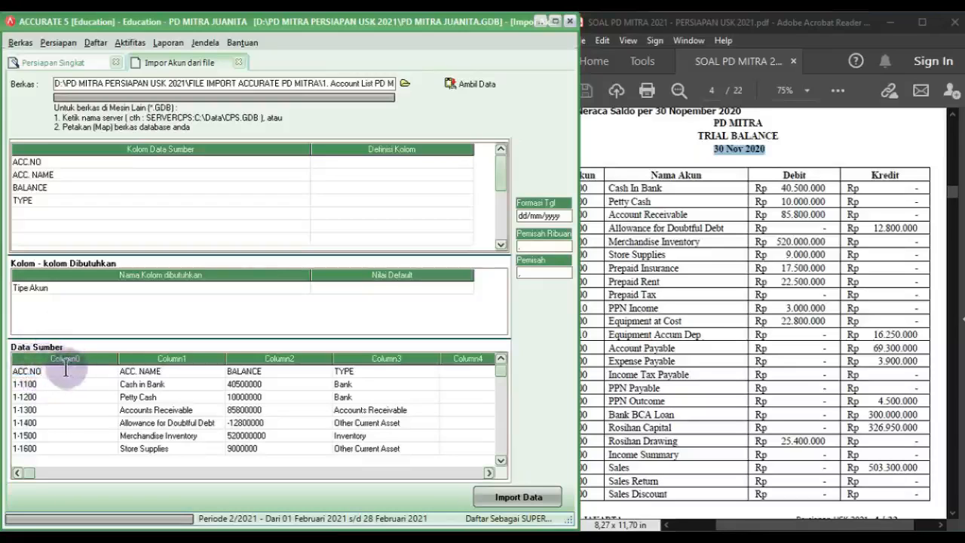
right_click(66, 368)
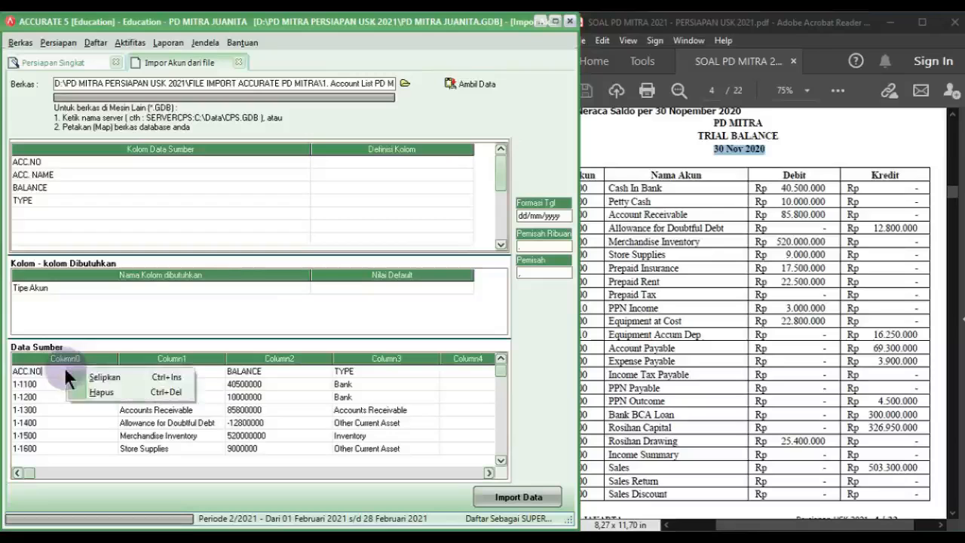
click(90, 391)
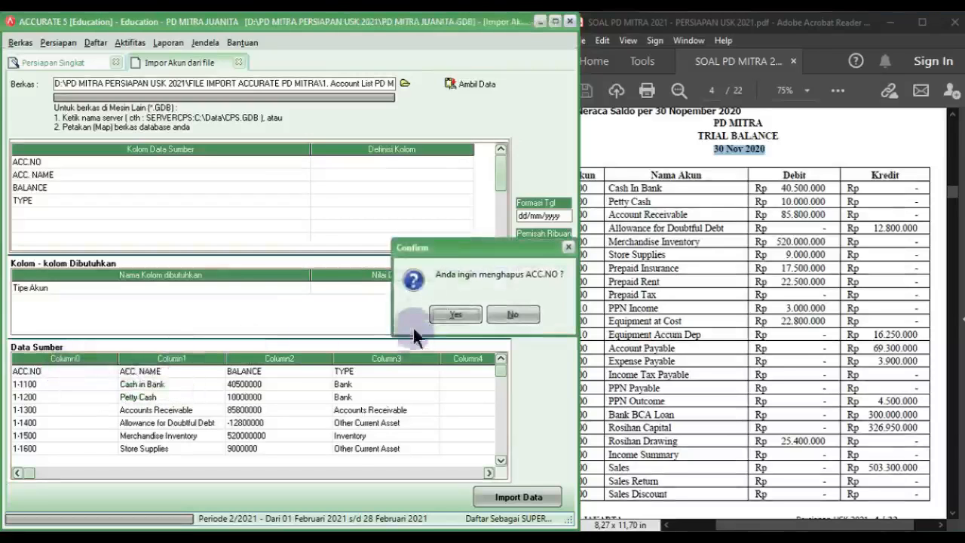
click(452, 314)
drag(312, 148, 94, 158)
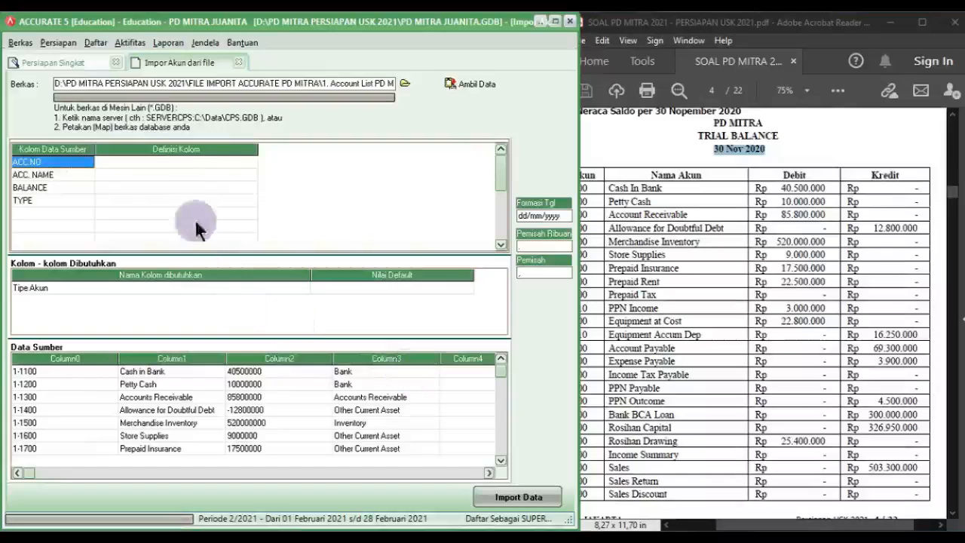
Step: Map ACC.NO to No. Akun and ACC.NAME to Nama Akun
click(218, 162)
click(226, 161)
click(251, 162)
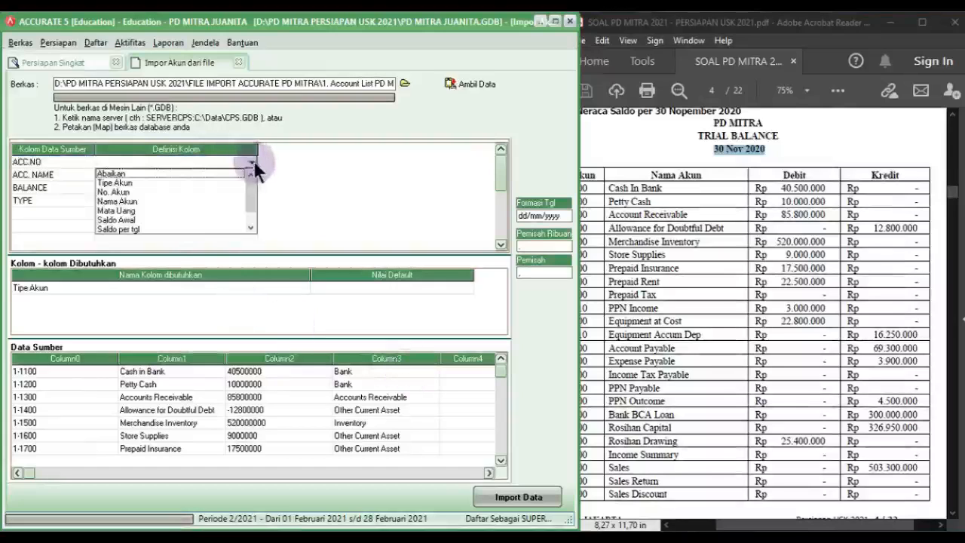
click(120, 189)
click(119, 174)
click(212, 177)
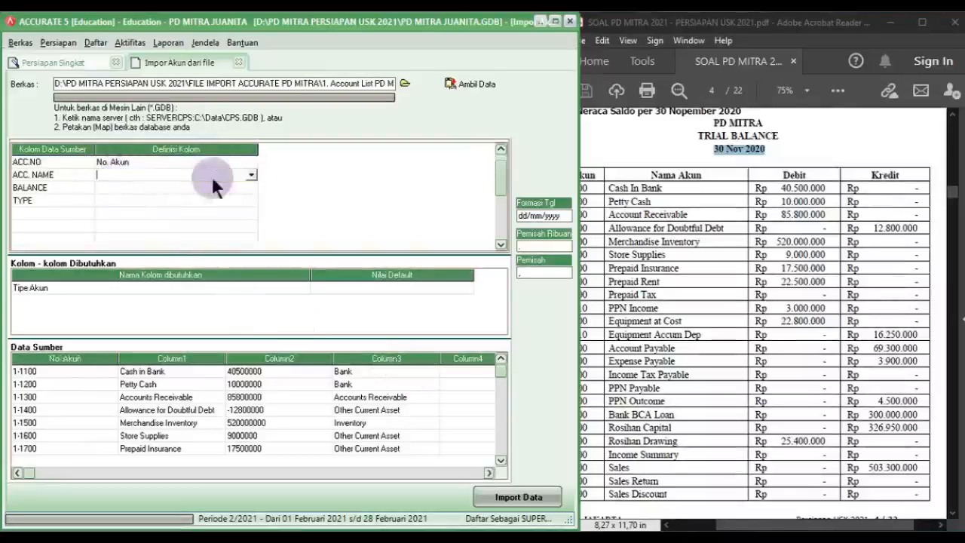
click(251, 176)
click(110, 203)
click(109, 189)
Step: Map BALANCE to Saldo Awal and TYPE to Tipe Akun
click(166, 189)
click(249, 185)
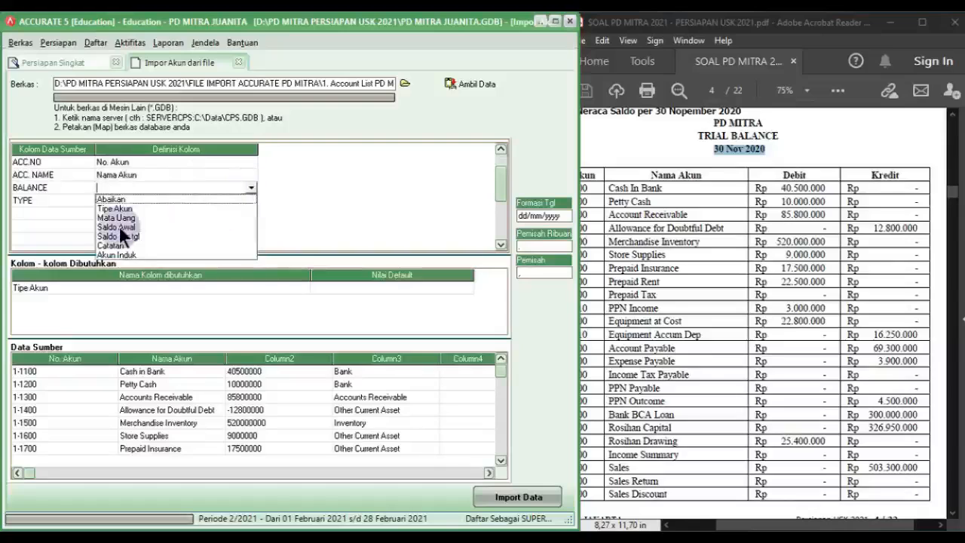
click(116, 226)
click(192, 200)
click(251, 200)
click(138, 219)
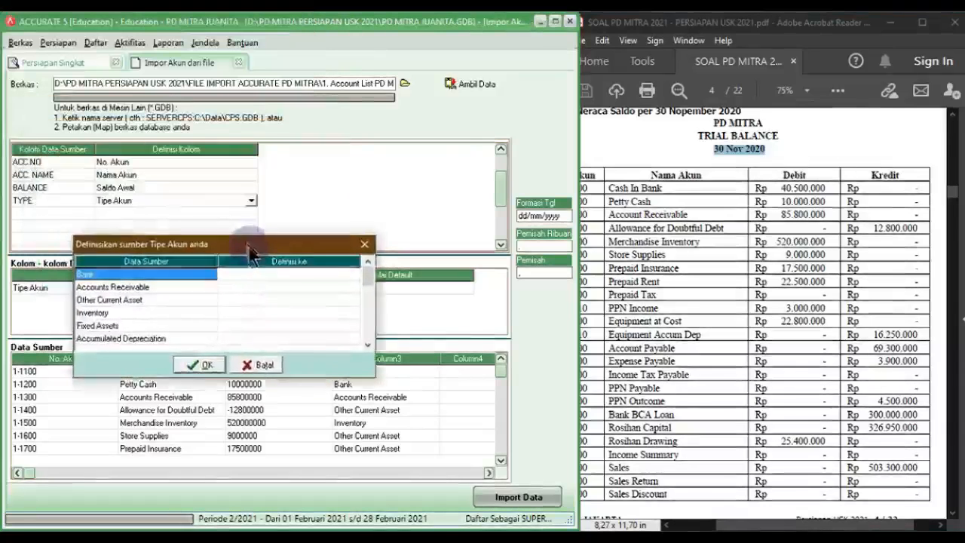
Step: Map asset types to Kas/Bank, Akun Piutang, Aktiva Lancar lainnya, Persediaan, Aktiva Tetap and Akumulasi Penyusutan
click(249, 274)
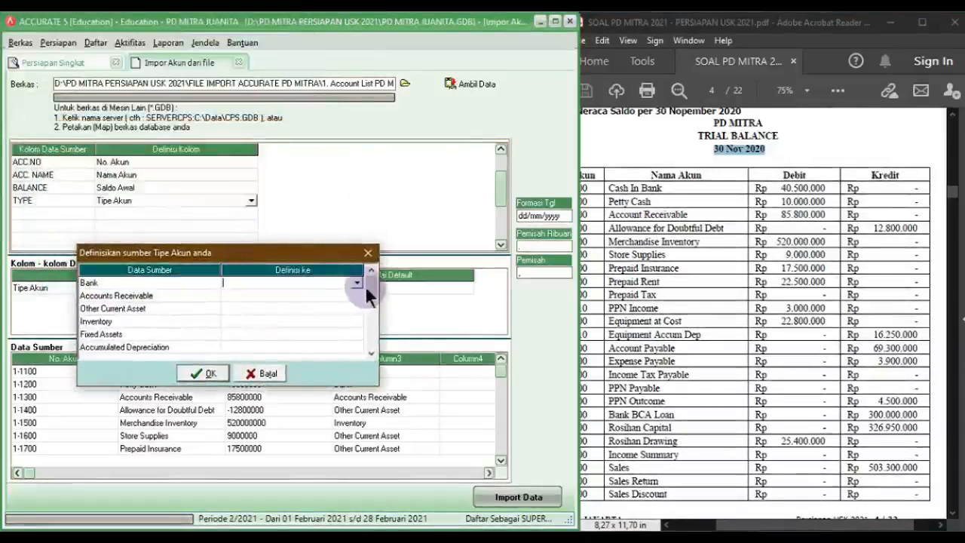
click(357, 281)
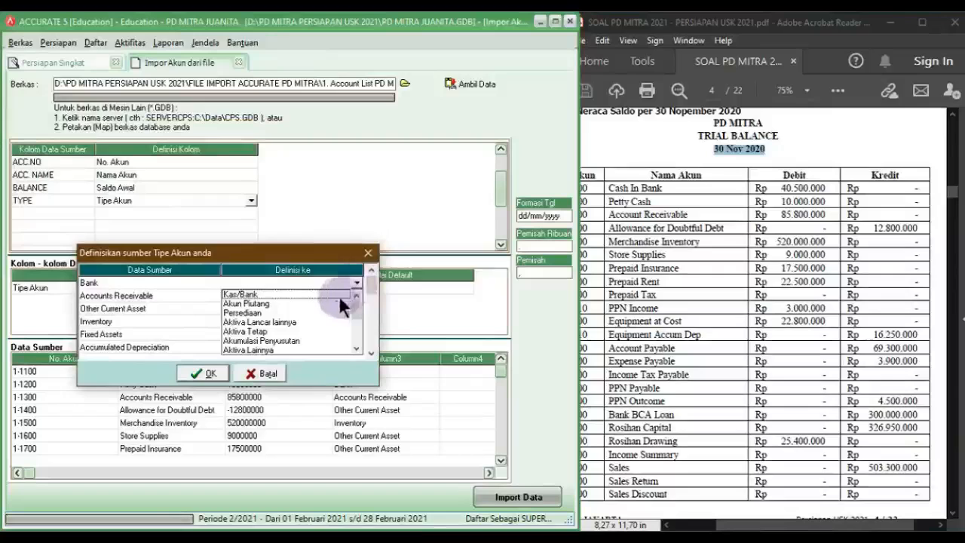
click(300, 292)
click(319, 297)
click(355, 300)
click(290, 315)
click(274, 307)
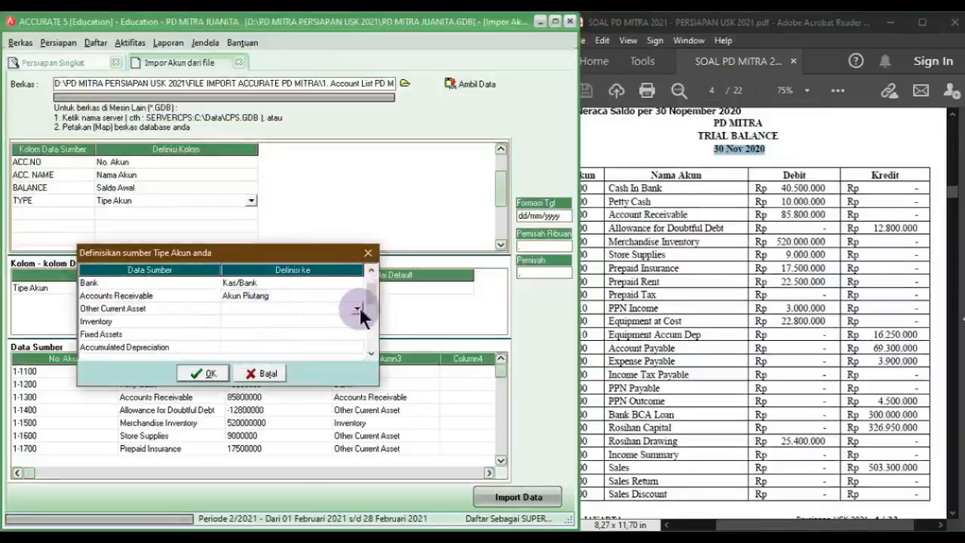
click(356, 308)
click(268, 349)
click(265, 323)
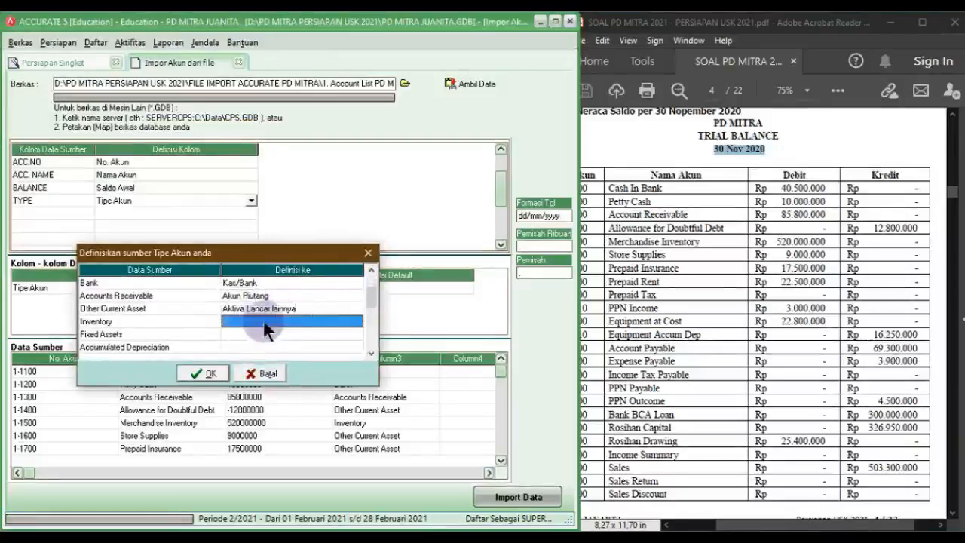
click(357, 321)
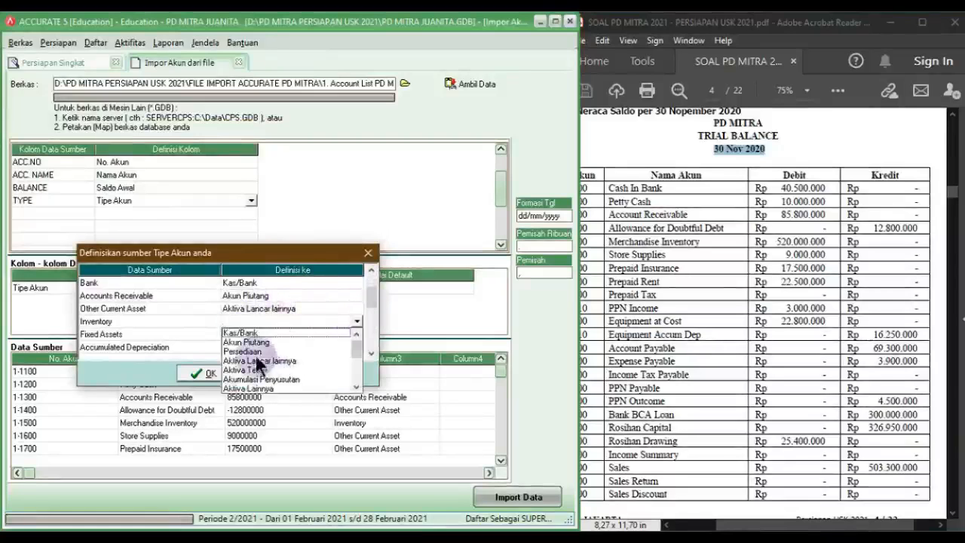
click(254, 352)
click(253, 336)
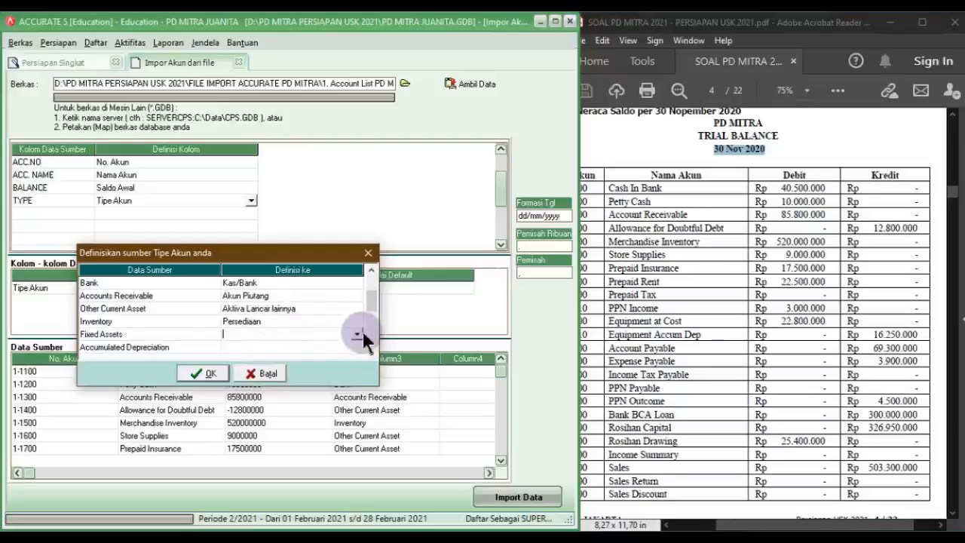
click(359, 333)
click(261, 382)
click(241, 348)
click(356, 348)
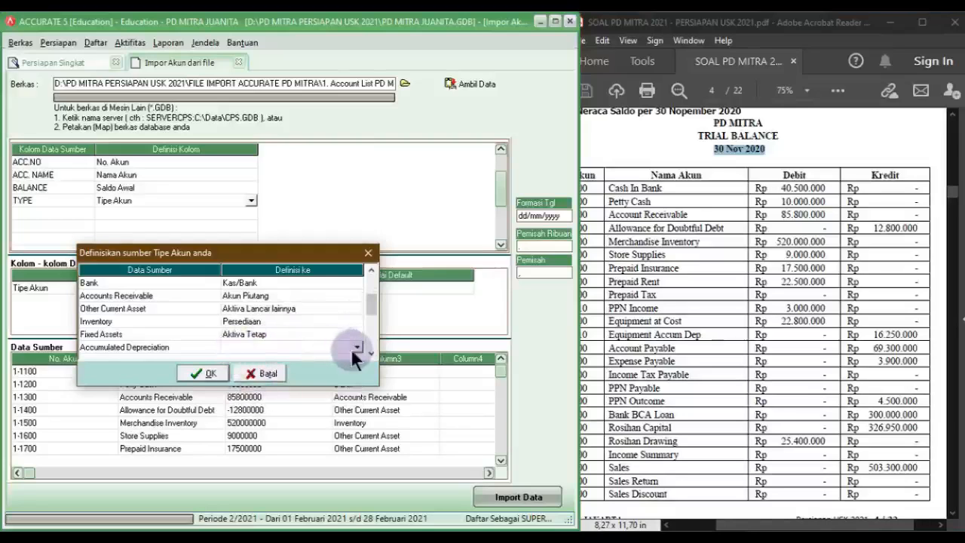
click(356, 348)
click(260, 407)
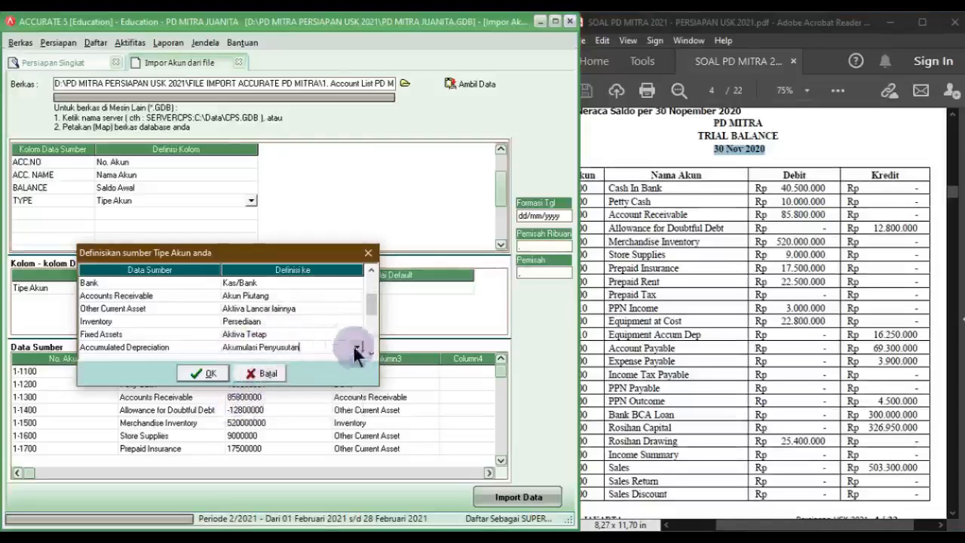
Step: Map liability and equity types to Akun Hutang, Hutang lancar lainnya, Hutang Jangka Panjang and Ekuitas
scroll(356, 351, down, 4)
click(290, 308)
click(345, 308)
click(356, 308)
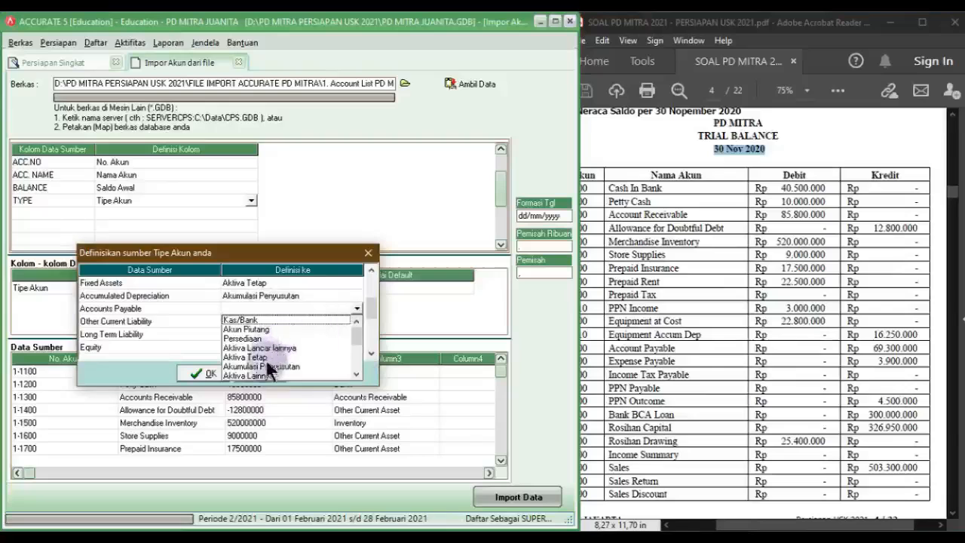
click(355, 353)
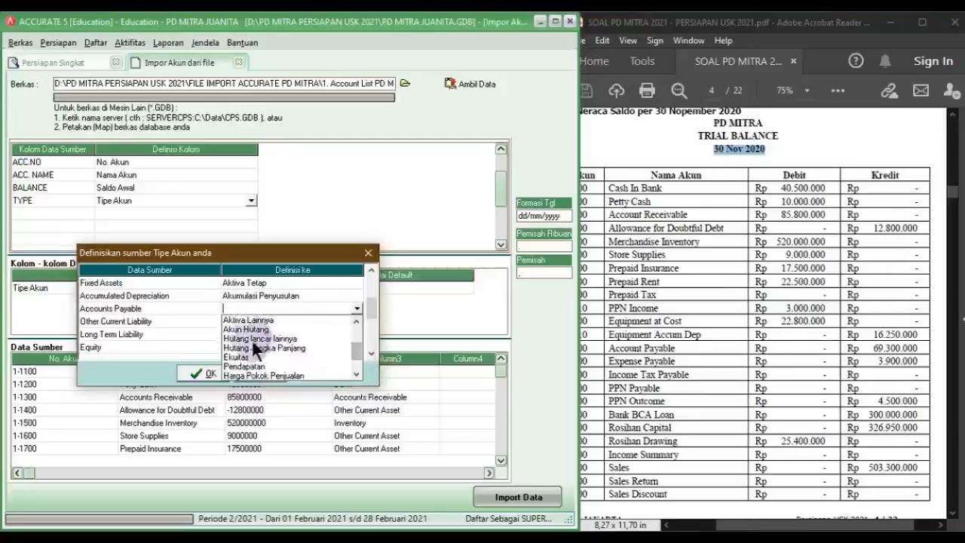
click(248, 329)
click(280, 322)
click(349, 321)
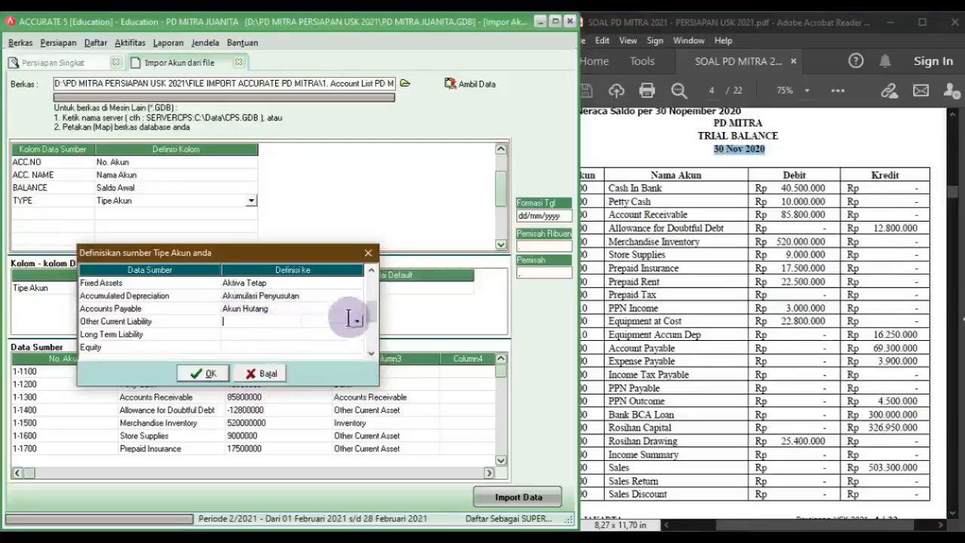
click(356, 321)
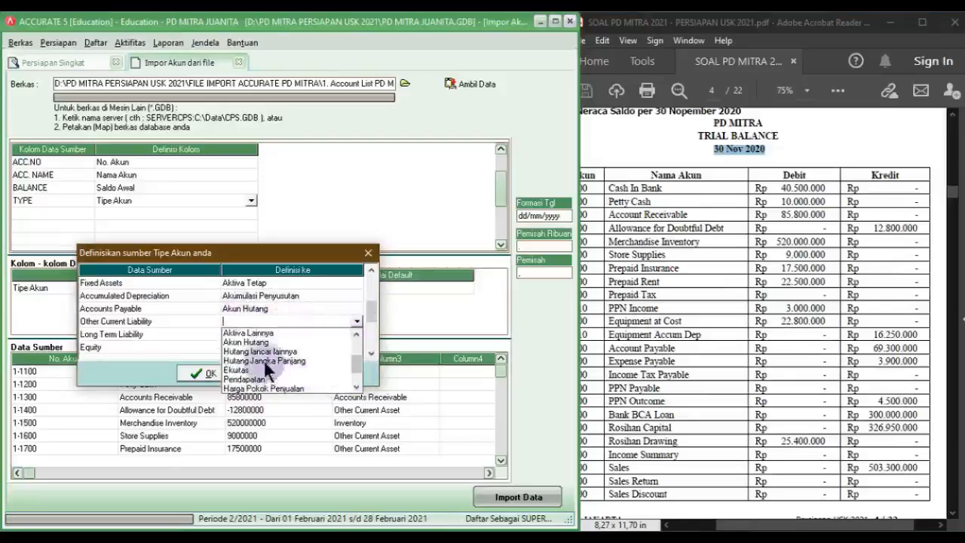
click(264, 352)
click(280, 332)
click(340, 332)
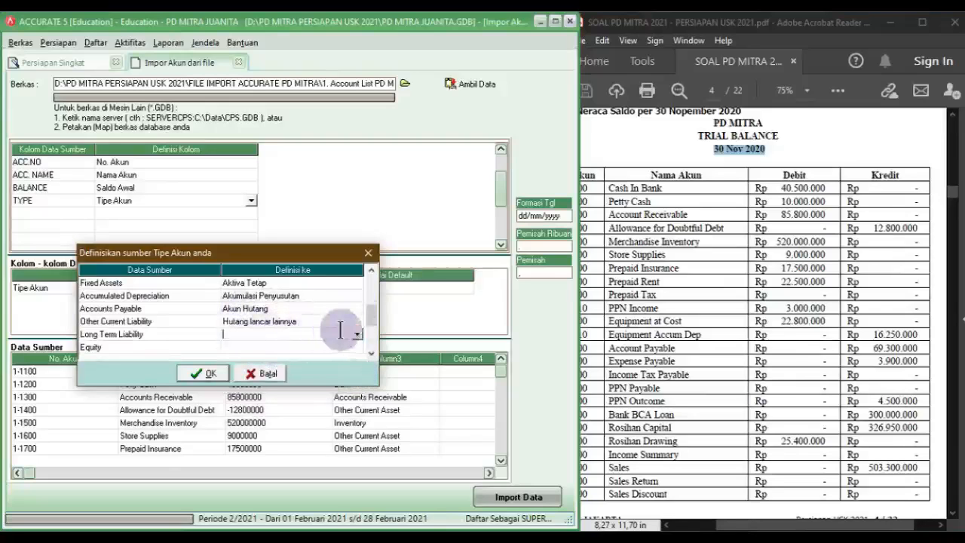
click(356, 334)
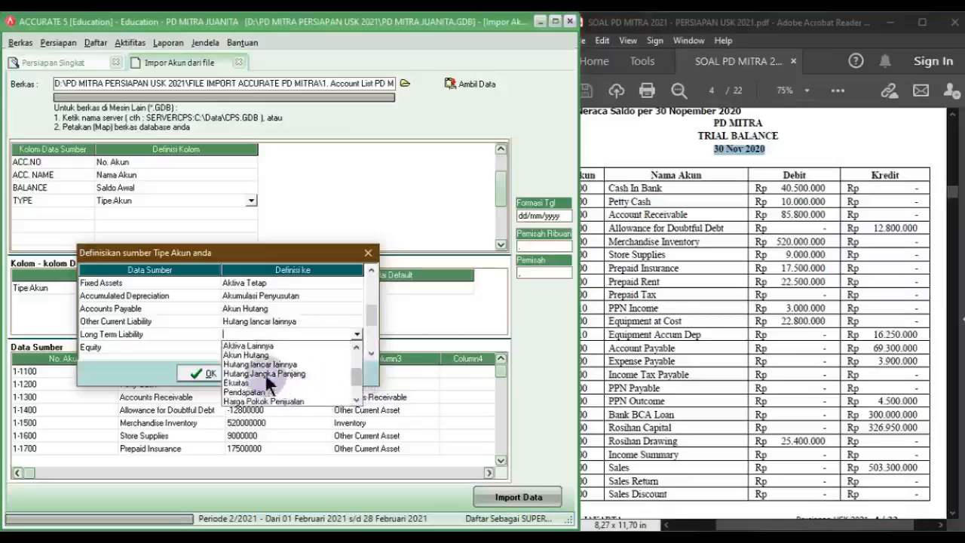
click(265, 373)
click(251, 349)
click(302, 346)
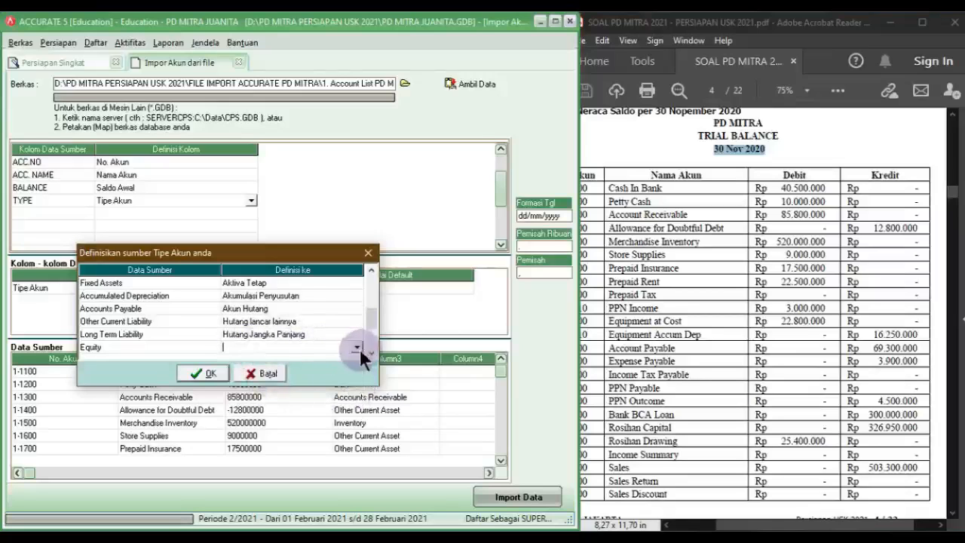
click(358, 349)
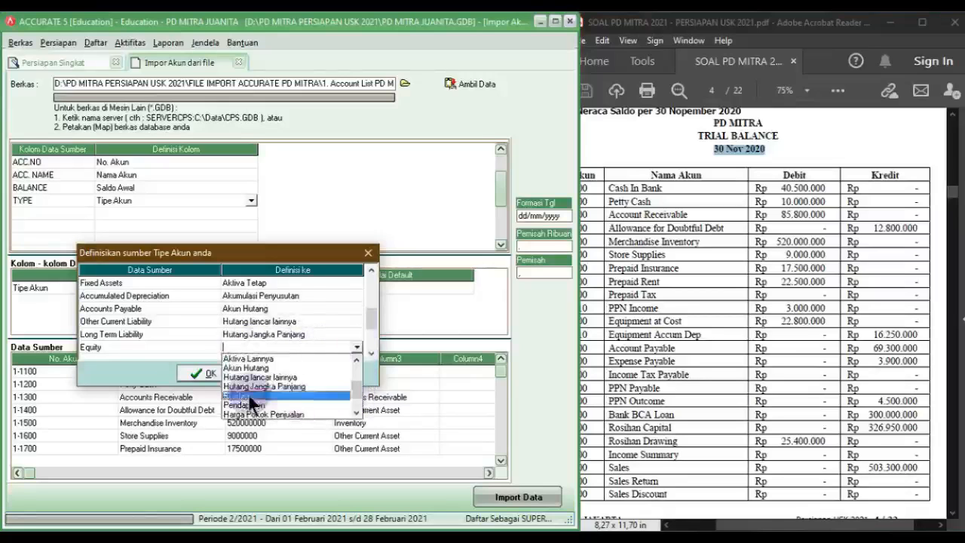
click(249, 395)
Step: Map income and expense types to Pendapatan, Harga Pokok Penjualan, Beban, Pendapatan lain and Beban lain-lain
scroll(367, 343, down, 2)
click(339, 302)
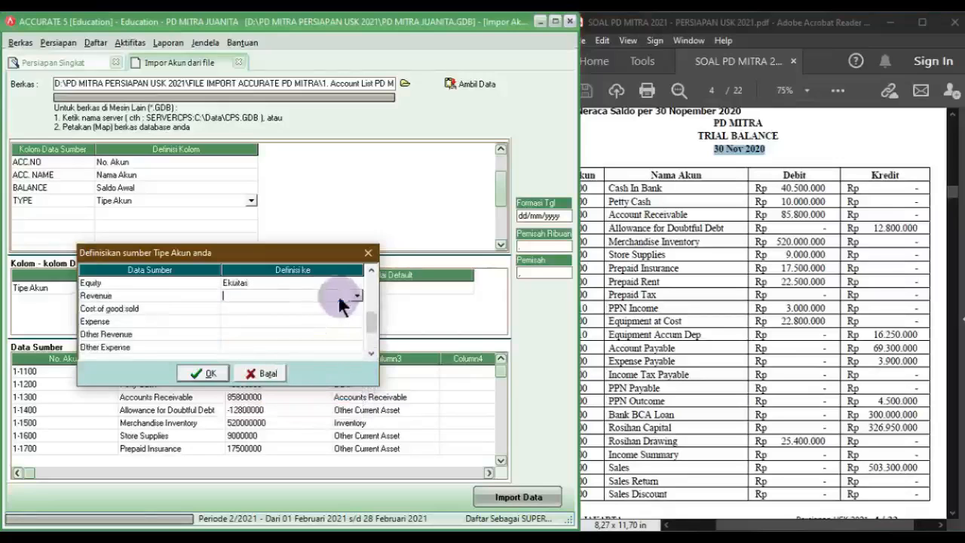
click(358, 297)
scroll(357, 332, down, 3)
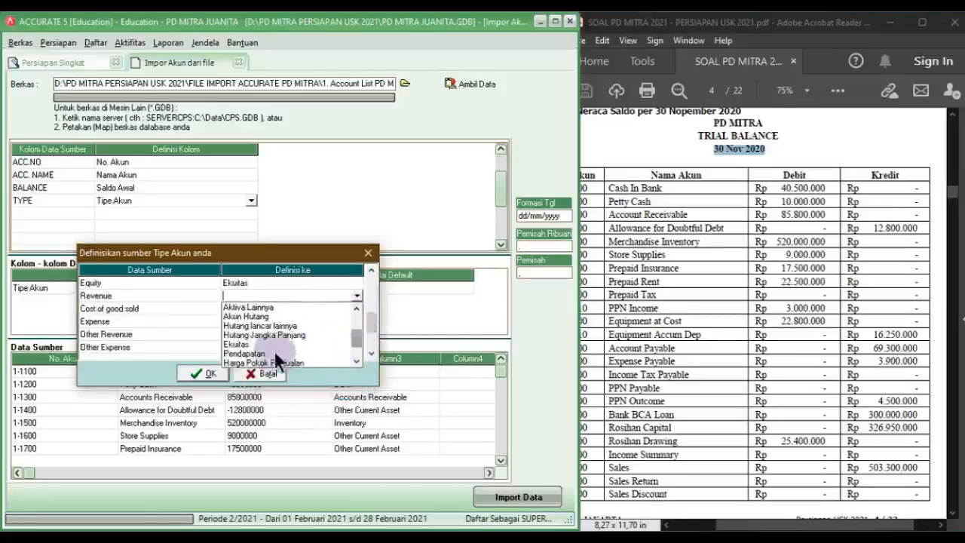
click(276, 366)
click(261, 308)
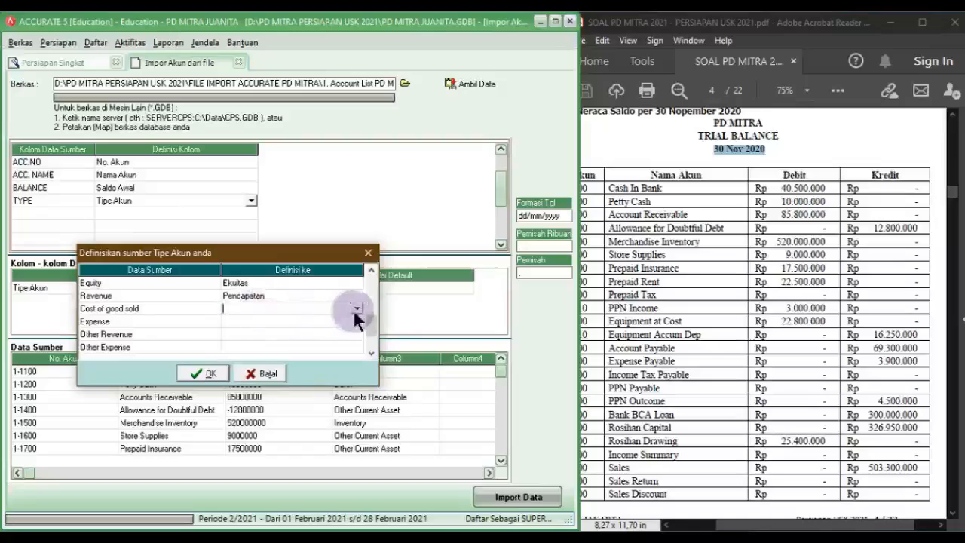
click(357, 308)
scroll(352, 354, down, 3)
click(299, 373)
click(302, 320)
click(357, 322)
scroll(358, 377, down, 3)
scroll(359, 381, down, 2)
click(264, 384)
click(279, 334)
click(357, 334)
scroll(360, 398, down, 5)
click(264, 401)
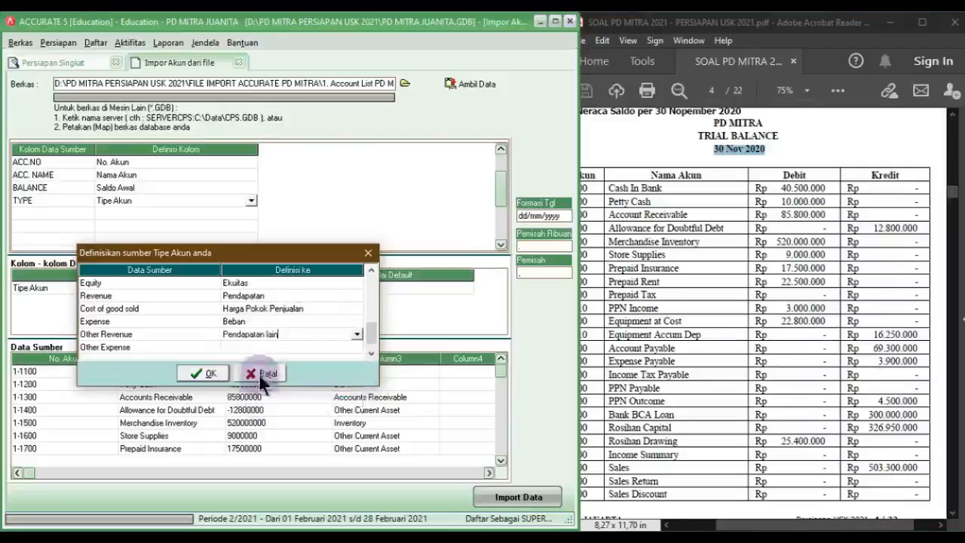
click(260, 347)
click(356, 346)
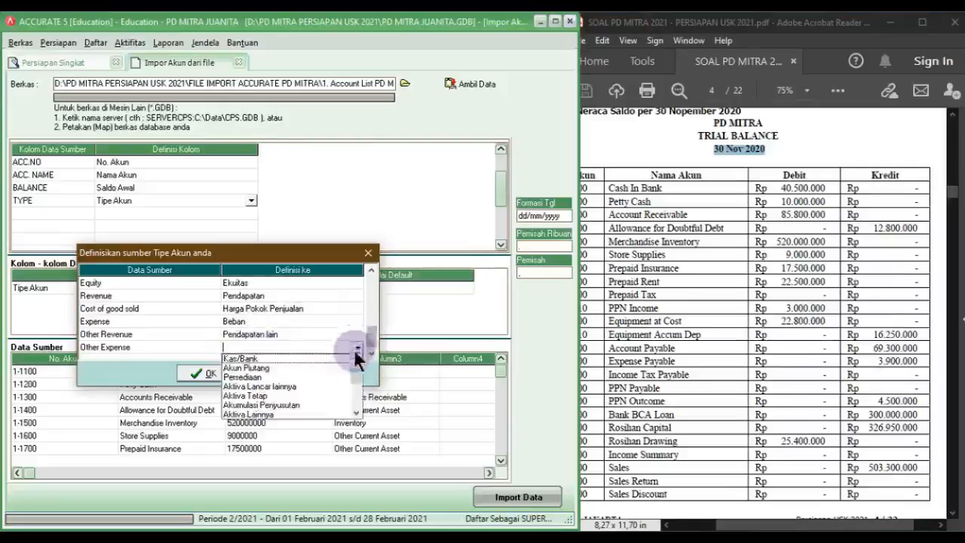
scroll(356, 401, down, 5)
click(266, 404)
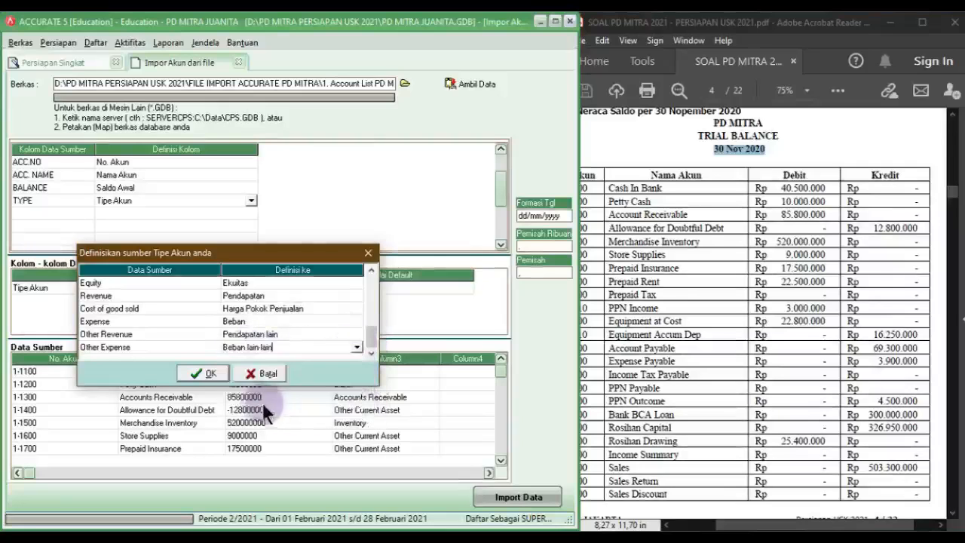
Step: Re-select Beban lain-lain for Other Expense, confirm the mappings and import the 41 accounts
scroll(269, 339, up, 4)
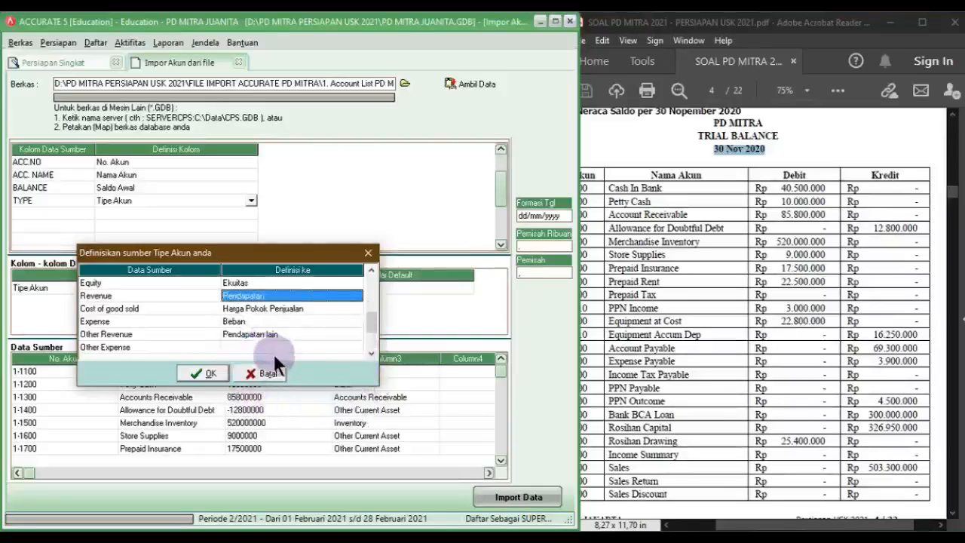
click(273, 349)
click(355, 348)
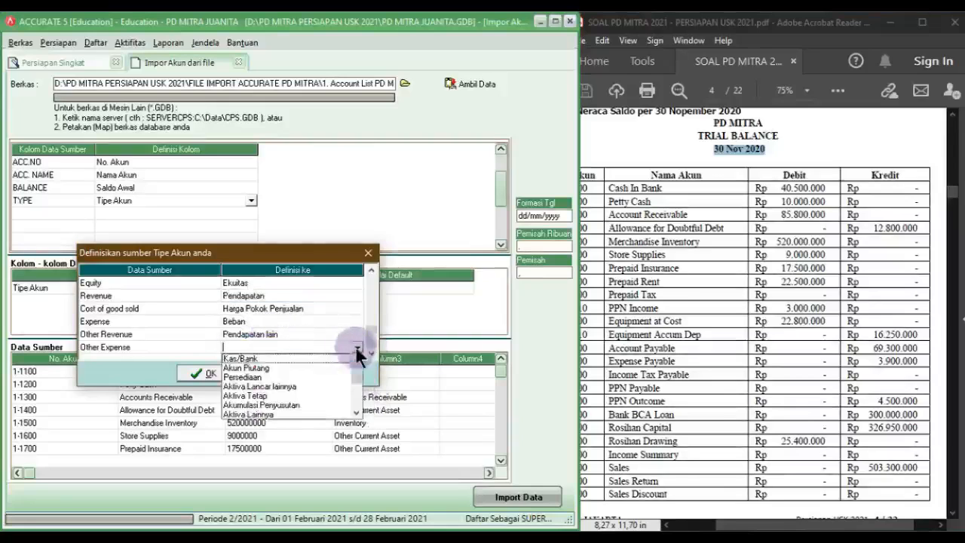
scroll(353, 400, down, 5)
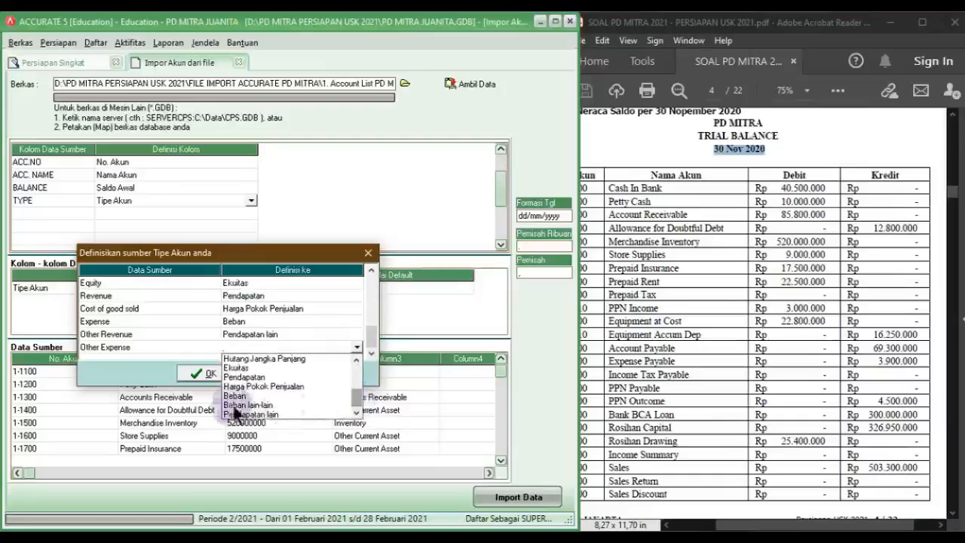
click(233, 411)
click(370, 354)
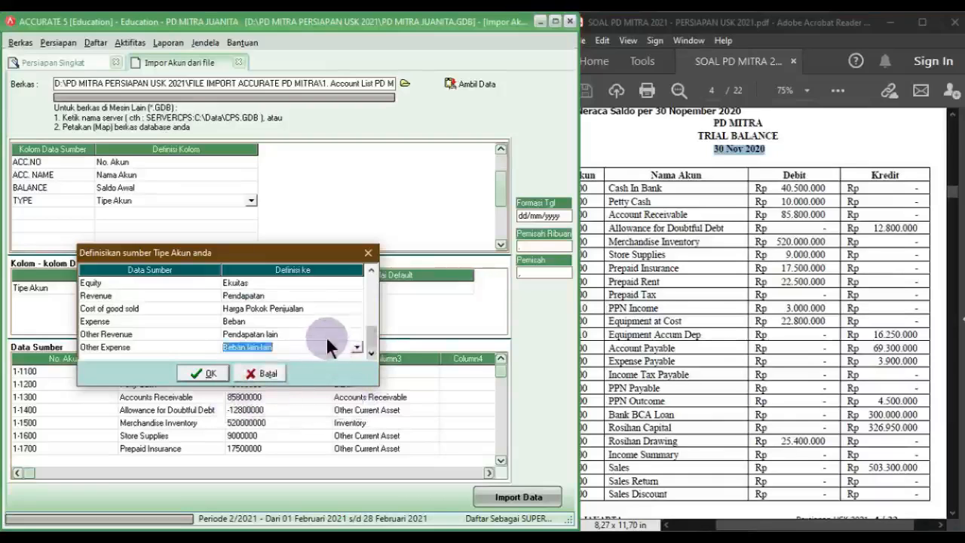
drag(371, 332, 370, 310)
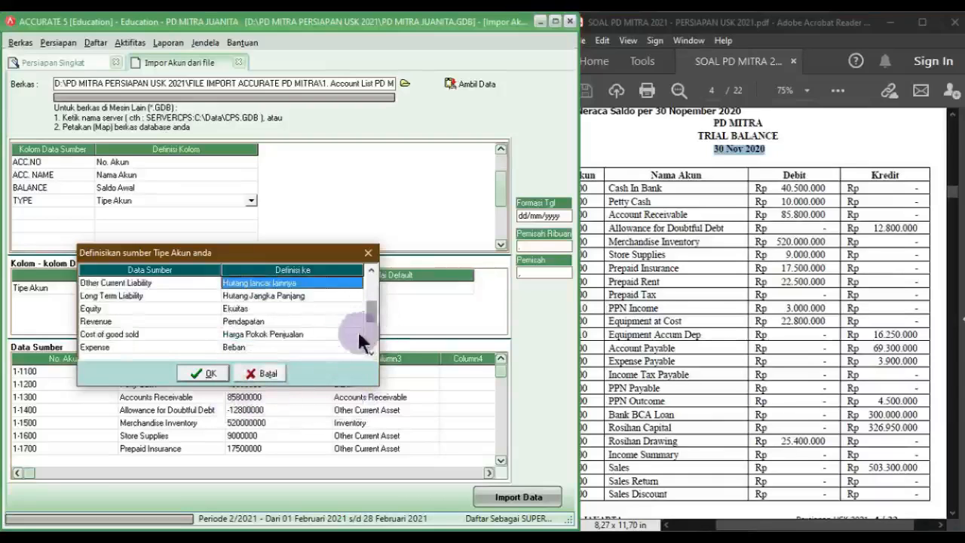
scroll(266, 324, up, 5)
scroll(266, 328, down, 12)
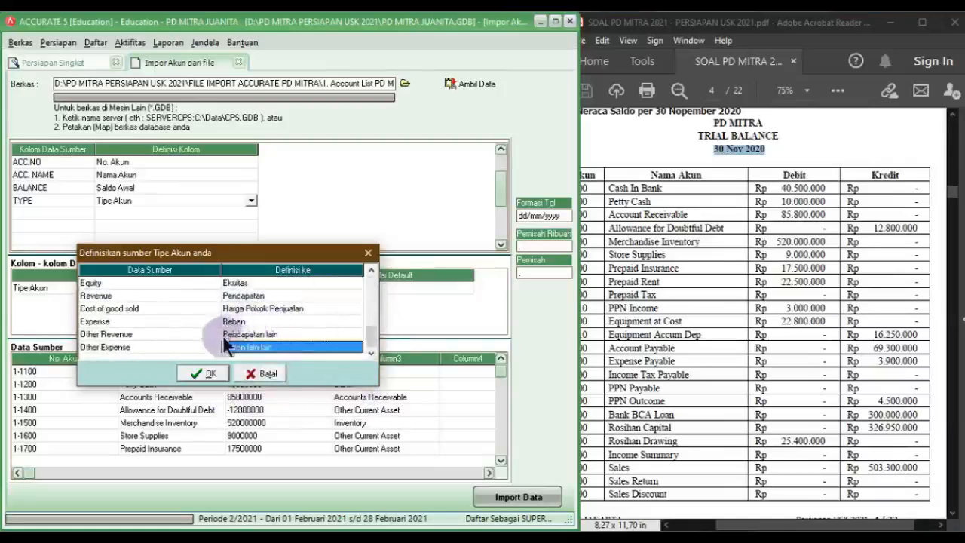
click(211, 374)
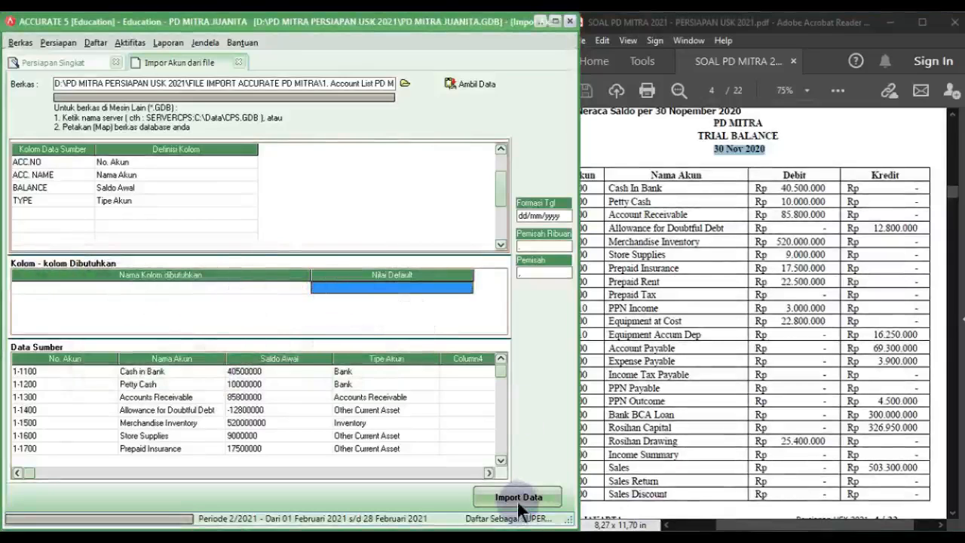
click(537, 496)
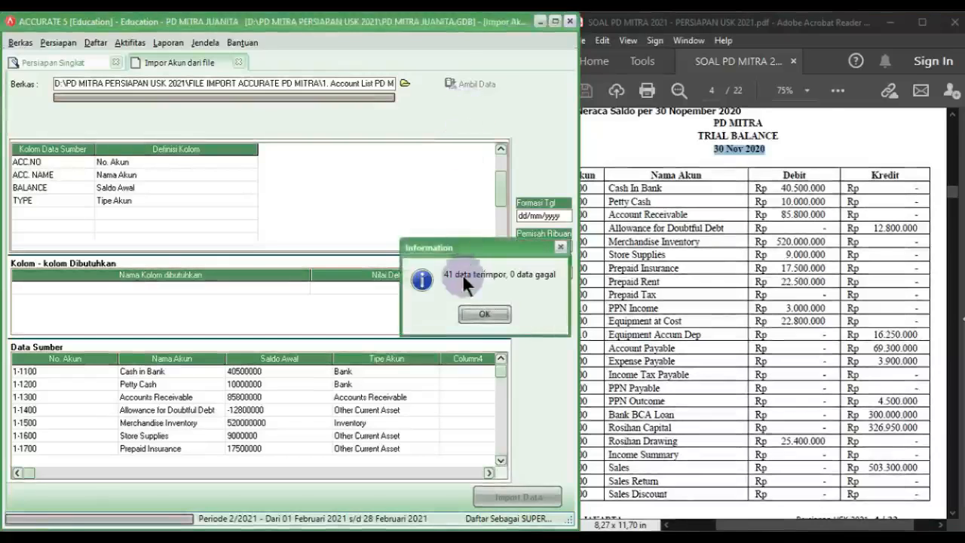
Step: Dismiss the import result, review Daftar Akun, and advance to step 5, currency default accounts
click(485, 314)
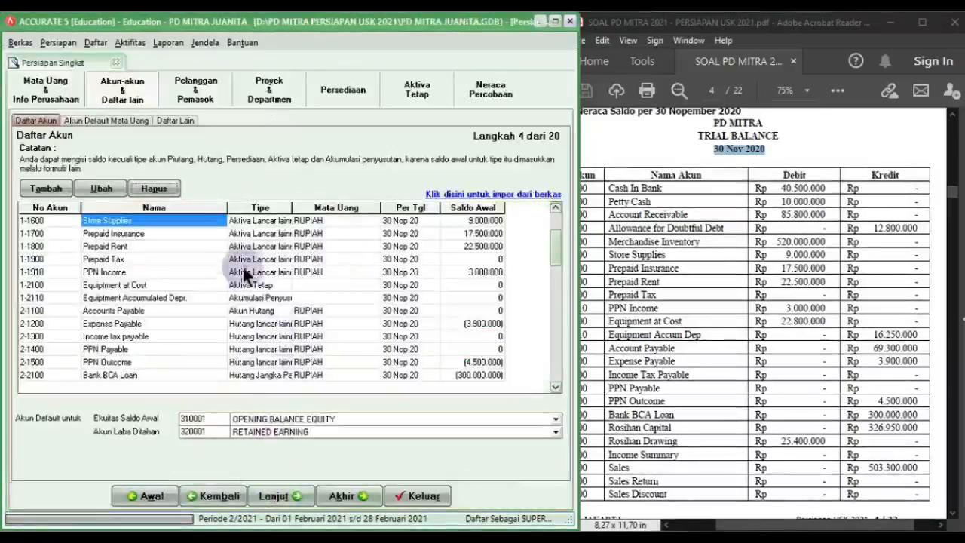
key(Right)
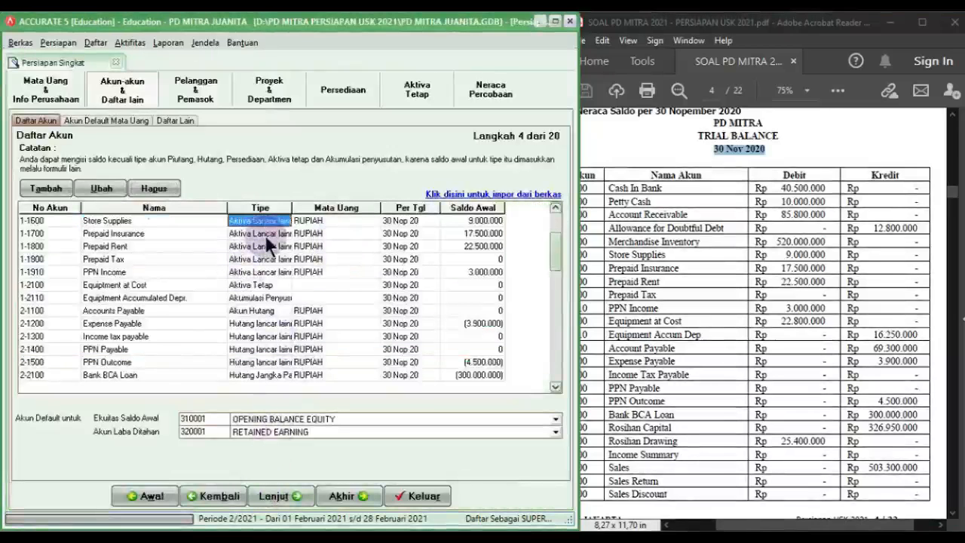
key(Up)
key(Up)
key(Up)
key(Up)
key(Up)
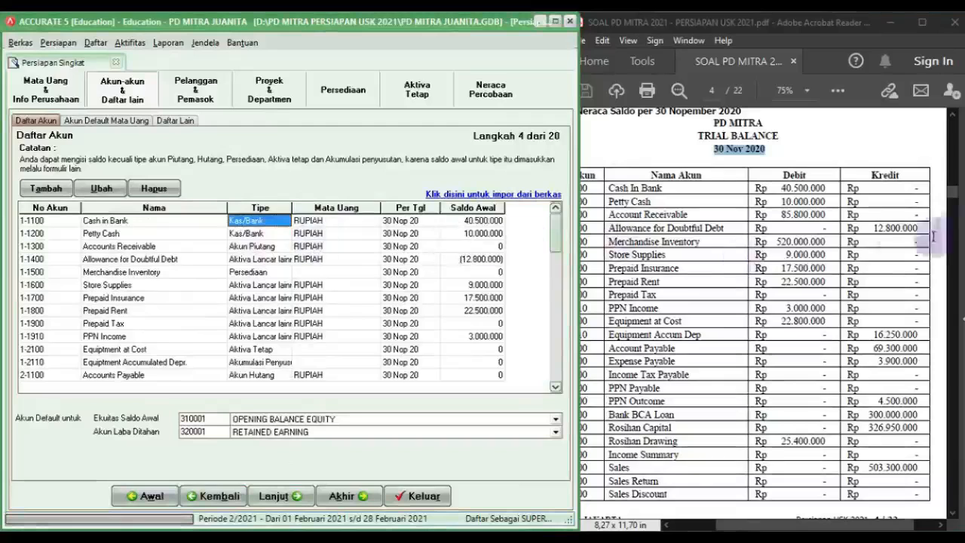
click(955, 194)
drag(956, 195, 955, 155)
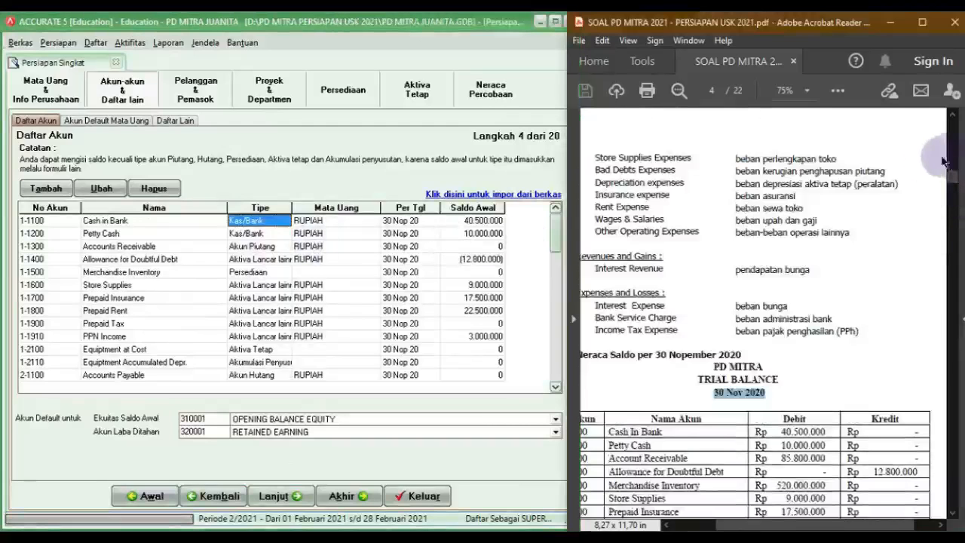
scroll(735, 256, up, 5)
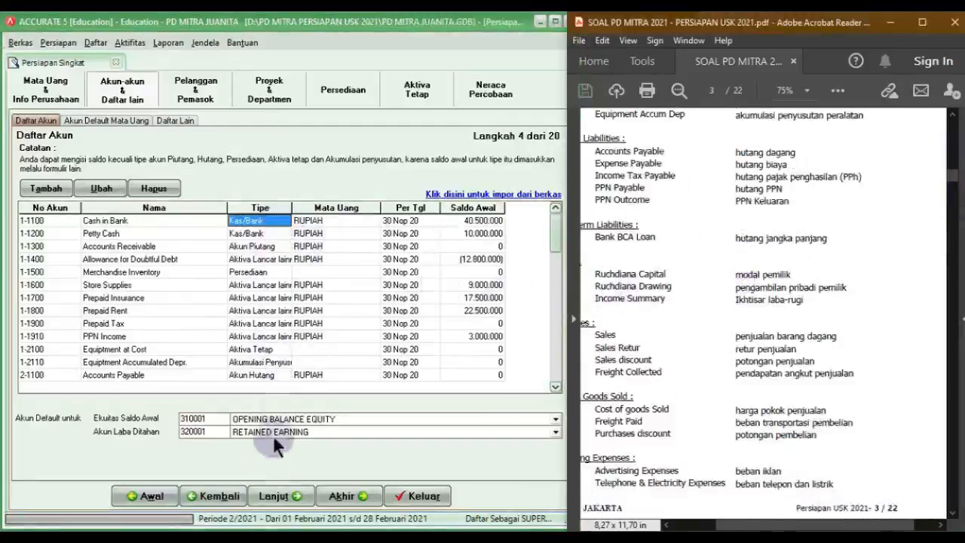
click(271, 498)
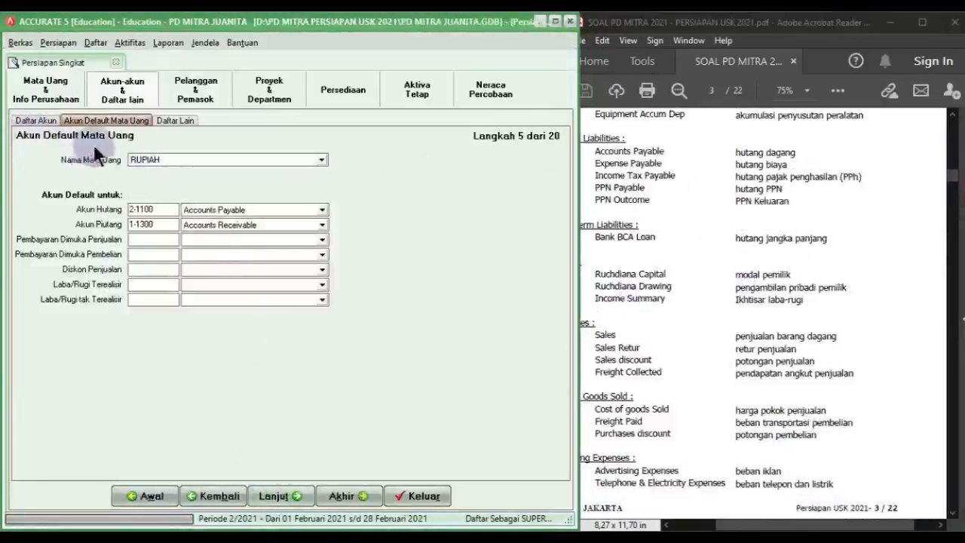
click(155, 161)
Step: For RUPIAH, set prepayments to Accounts Payable and Accounts Receivable, and sales discount to 4-1300
click(151, 167)
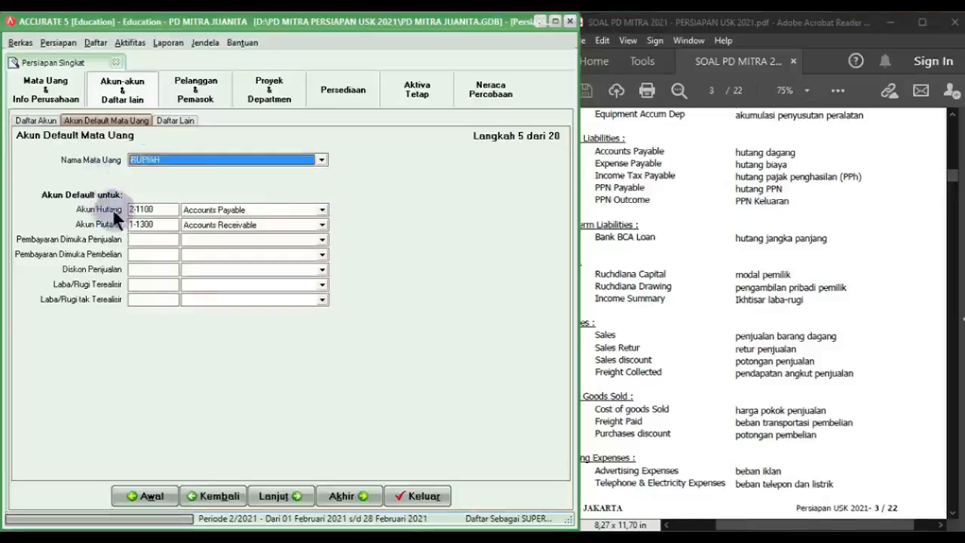
click(232, 239)
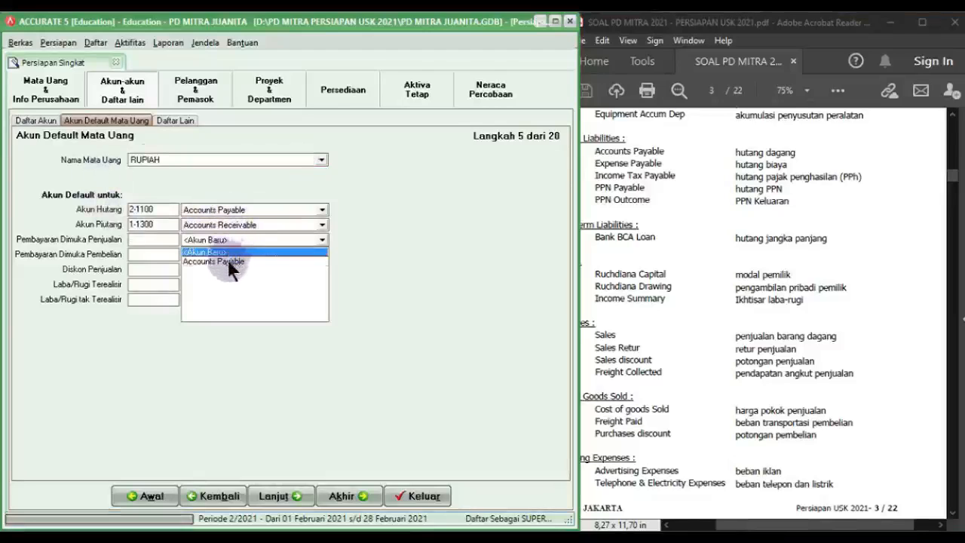
click(229, 261)
click(228, 255)
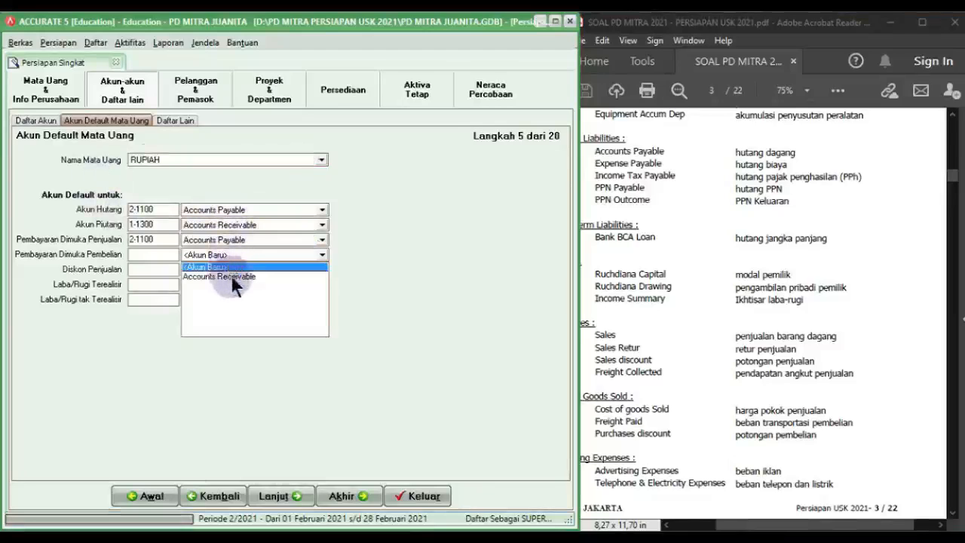
click(231, 276)
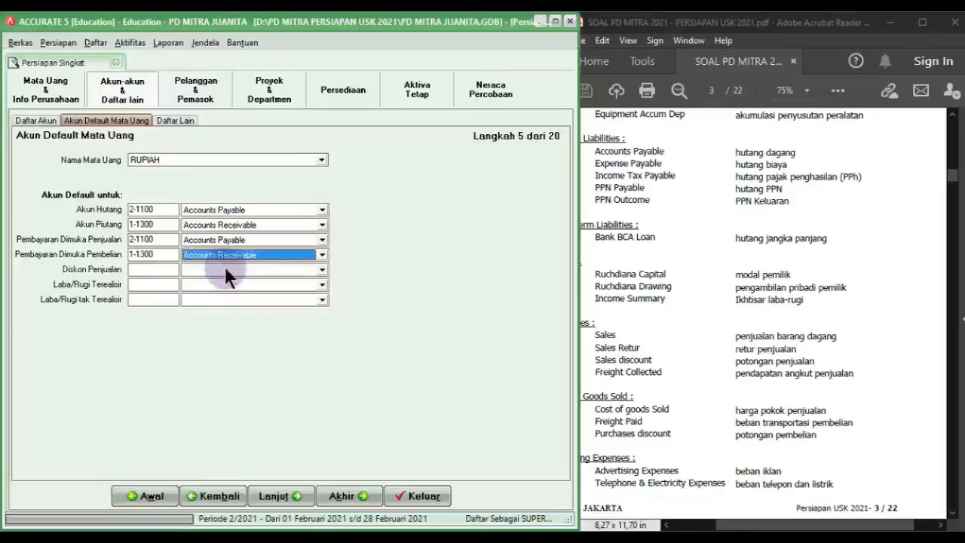
click(228, 270)
click(228, 320)
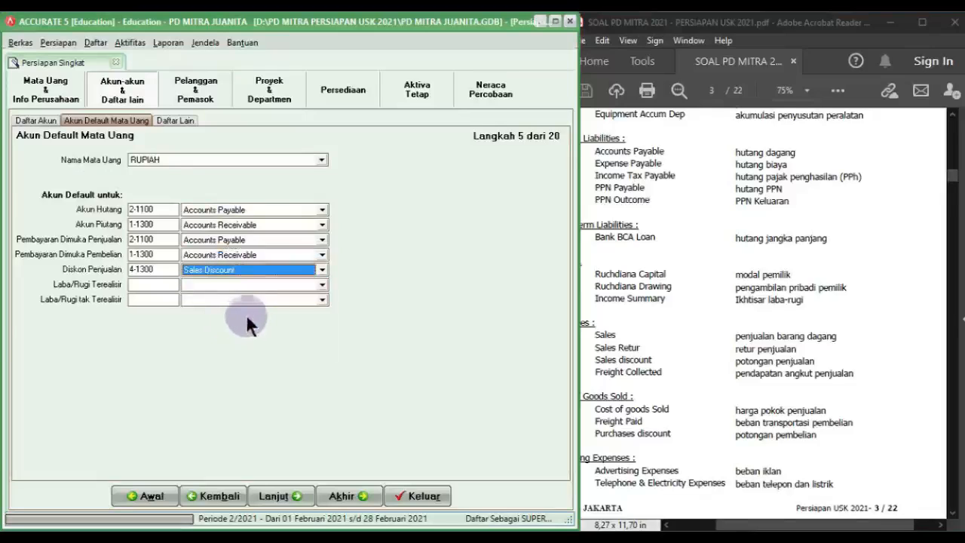
click(257, 500)
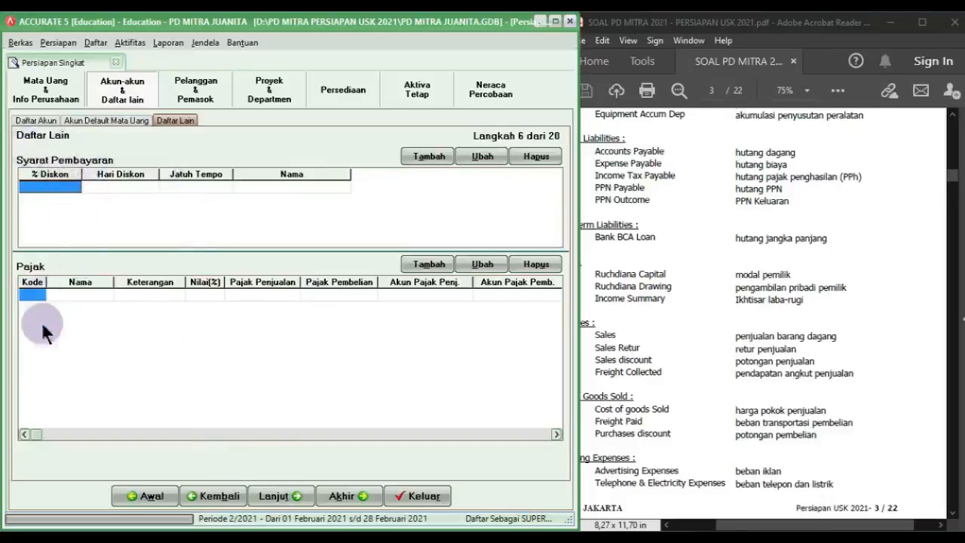
click(829, 302)
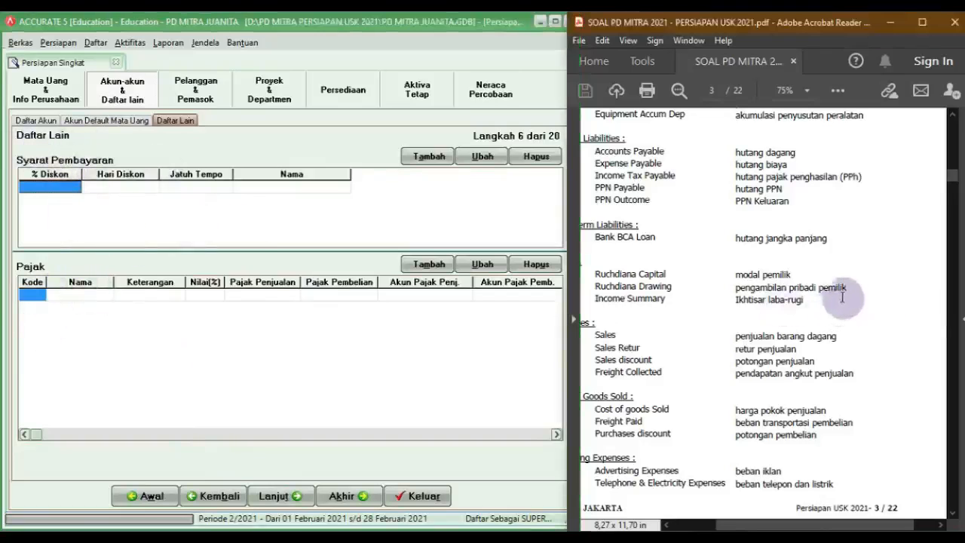
Step: Find the N/30 payment term in the PDF case document
scroll(955, 392, down, 5)
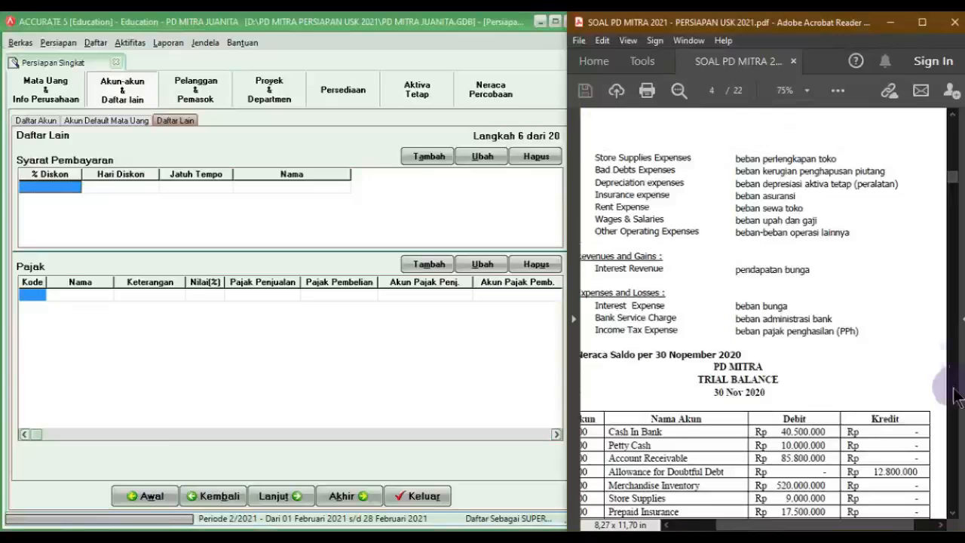
scroll(951, 200, down, 3)
scroll(953, 188, up, 3)
drag(955, 177, 954, 156)
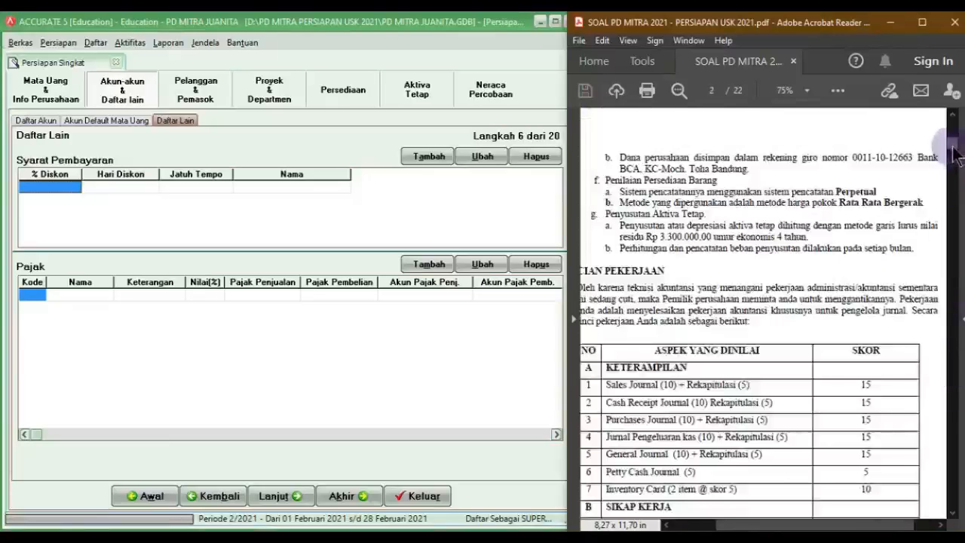
scroll(707, 390, up, 10)
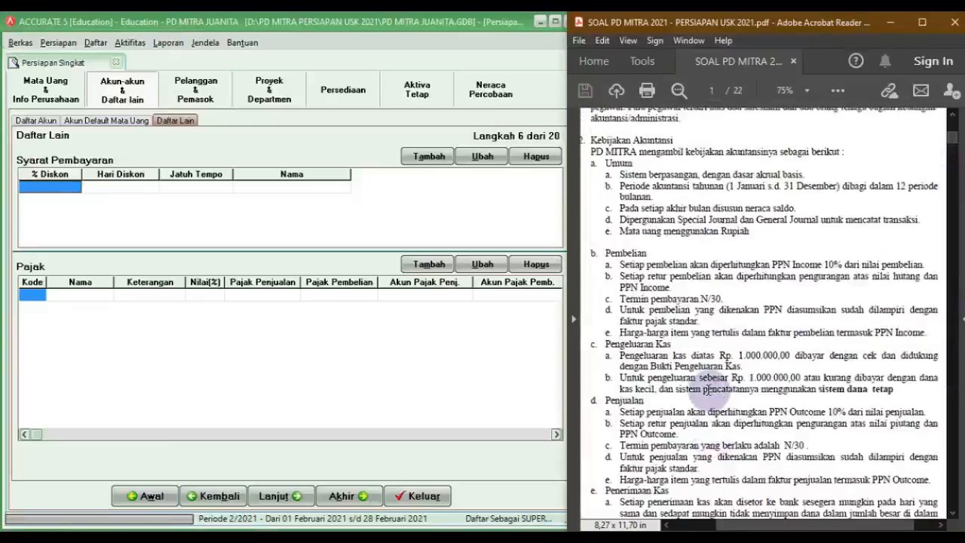
scroll(633, 309, down, 1)
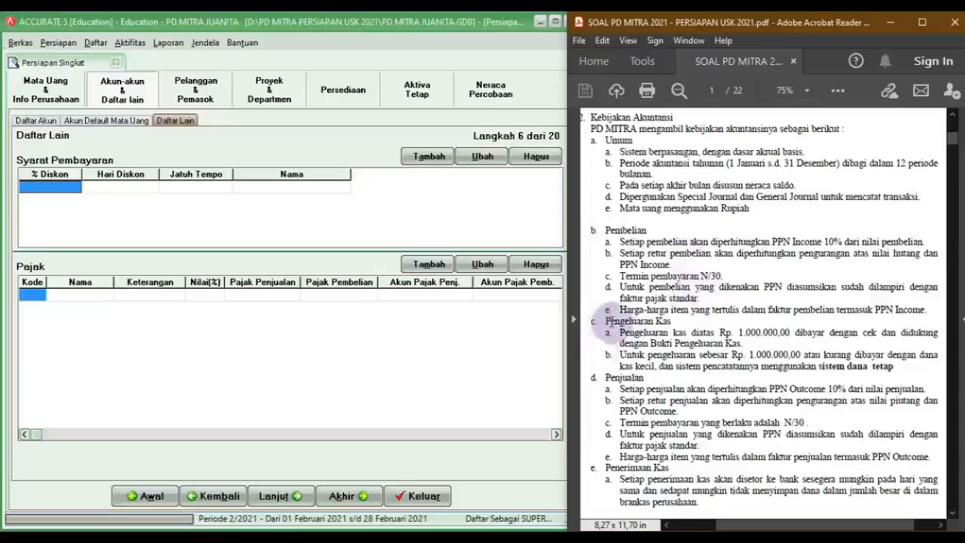
drag(728, 281, 695, 270)
click(729, 292)
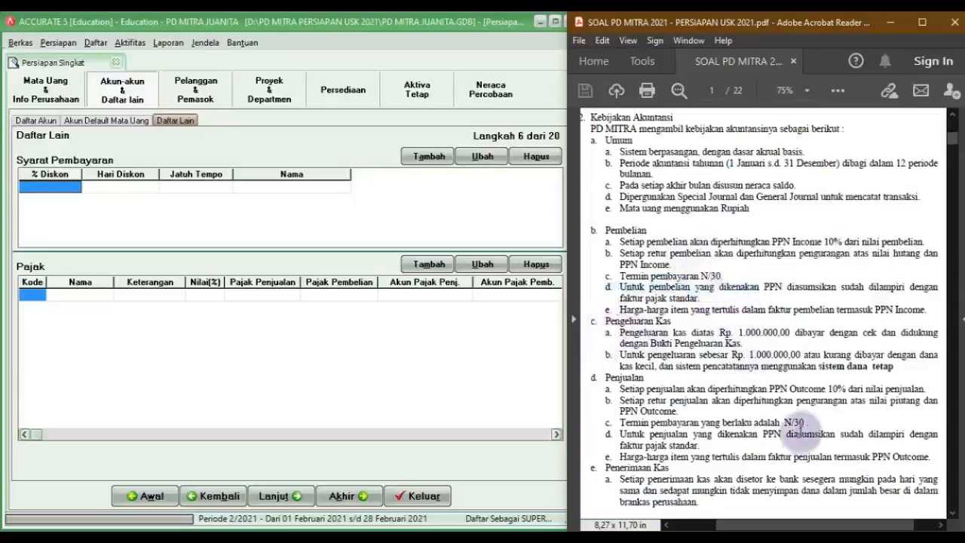
Step: Enter payment terms Net 30 due in 30 days and C.O.D with zero discount and days
click(43, 188)
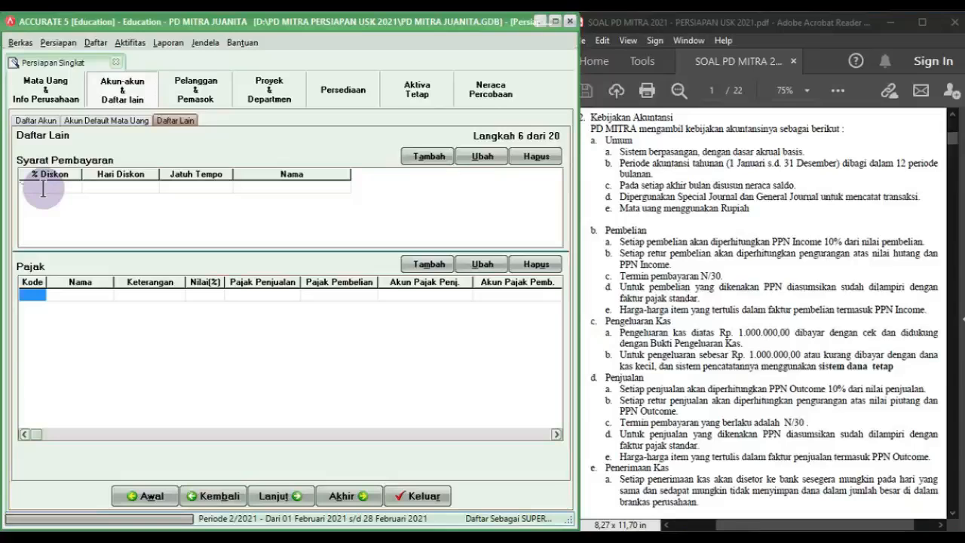
key(Tab)
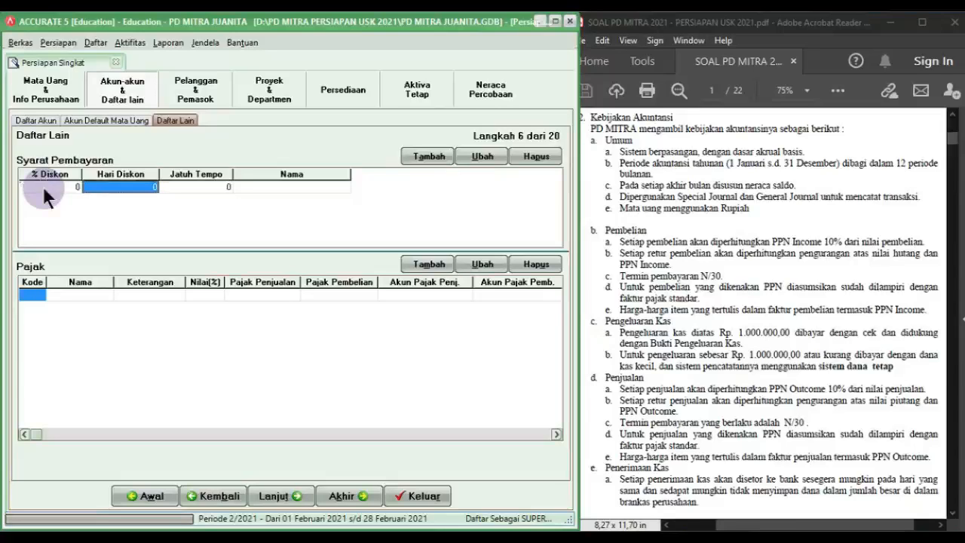
key(Tab)
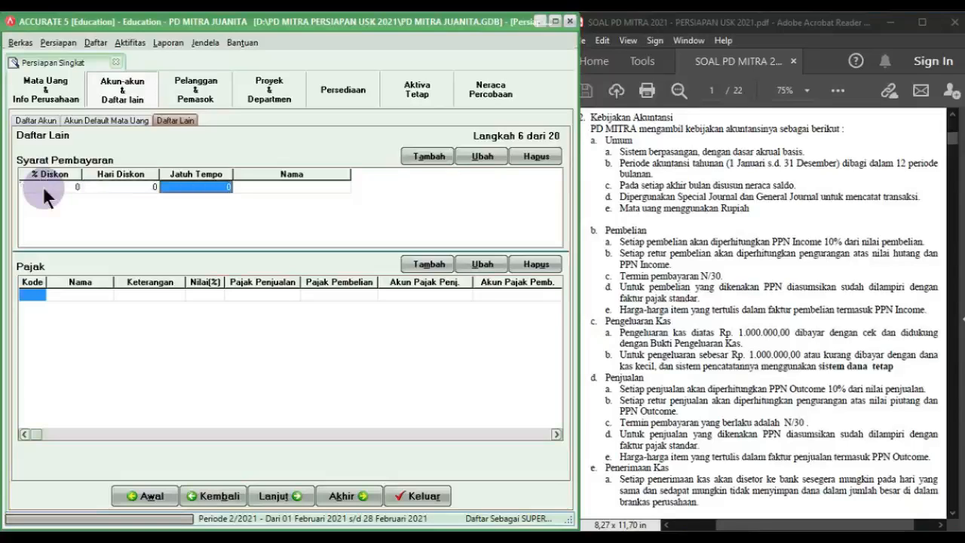
text(30)
key(Tab)
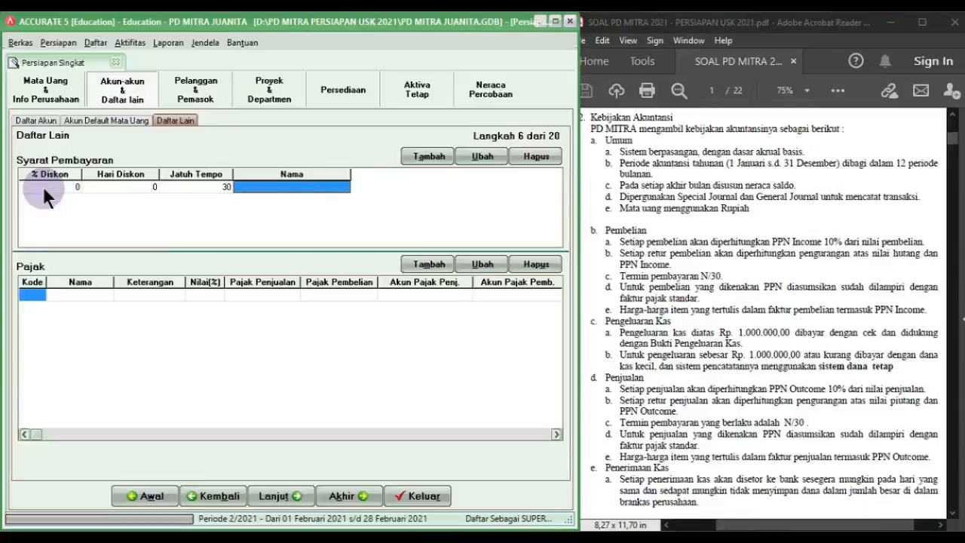
key(Tab)
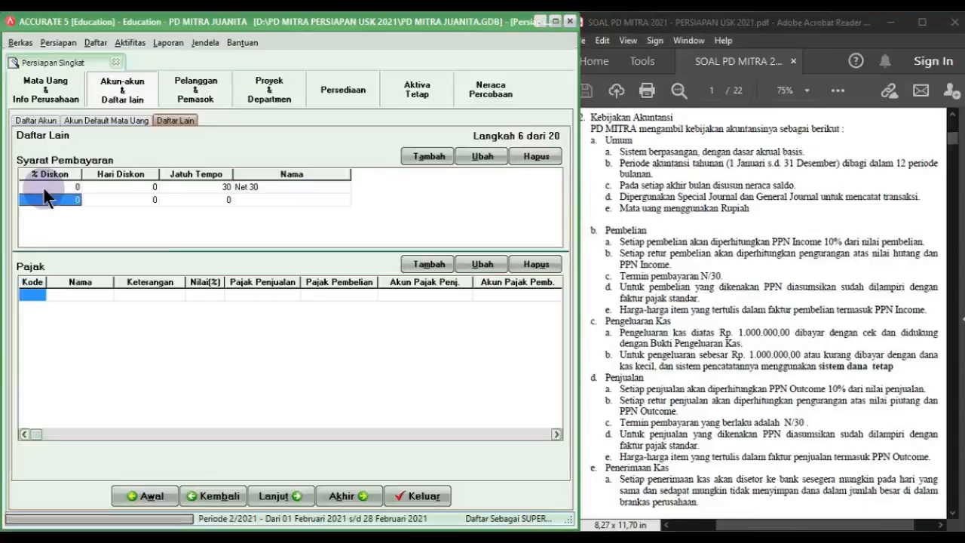
key(Tab)
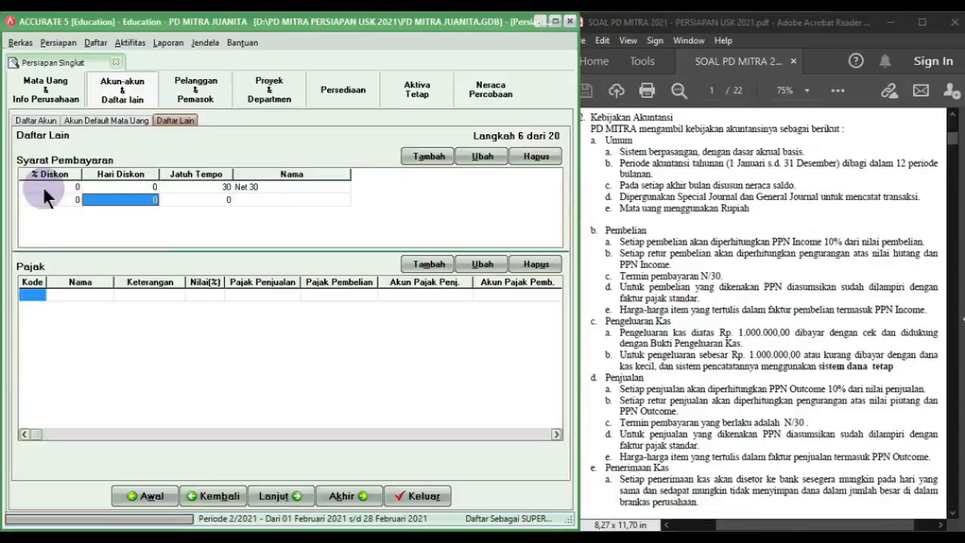
key(Tab)
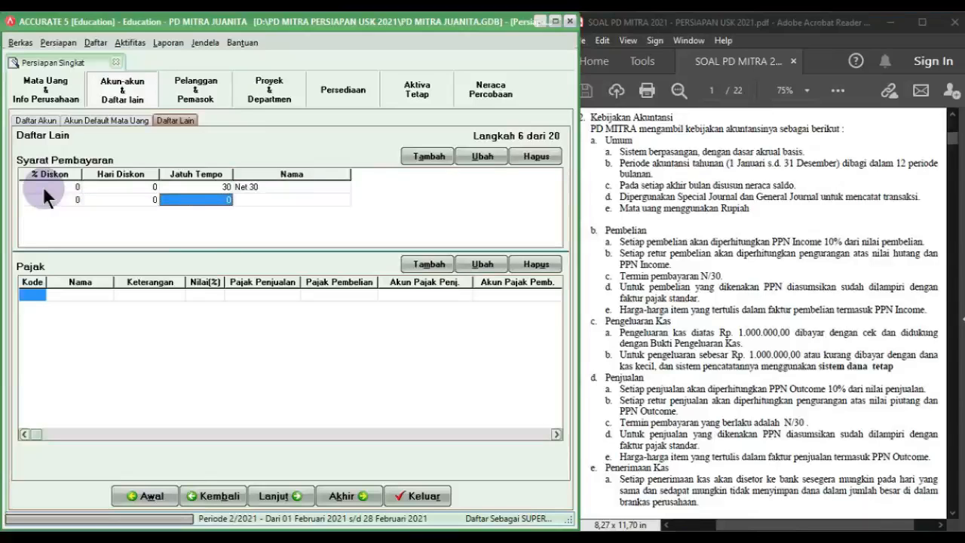
key(Tab)
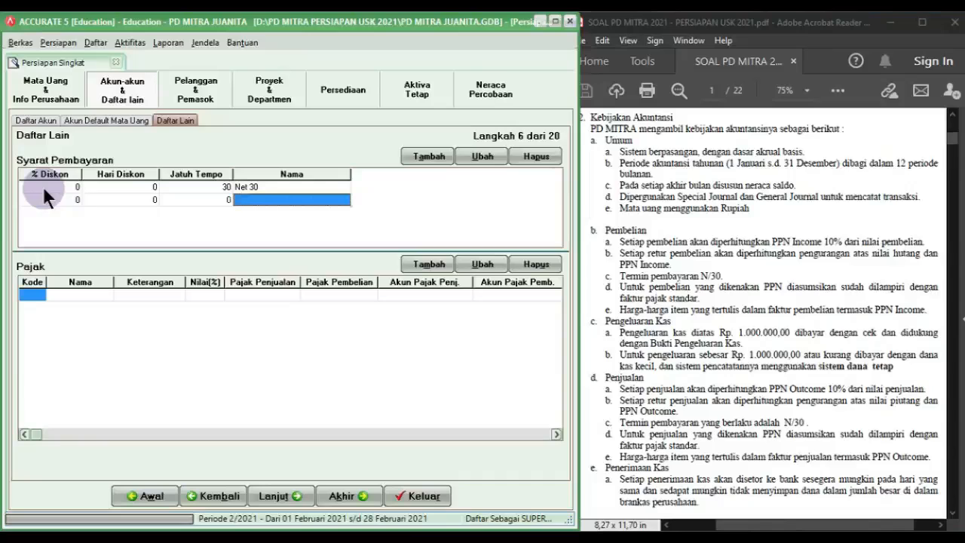
key(Tab)
key(Up)
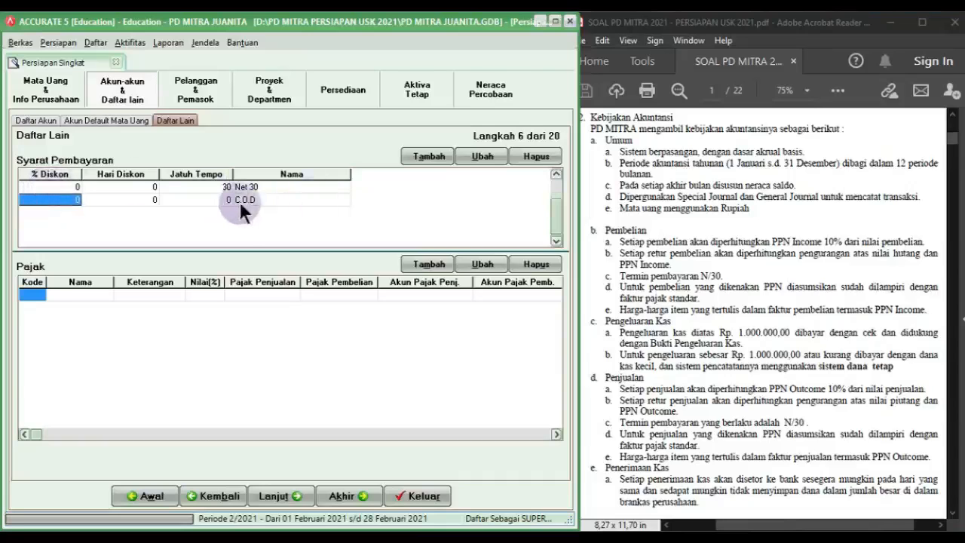
click(37, 294)
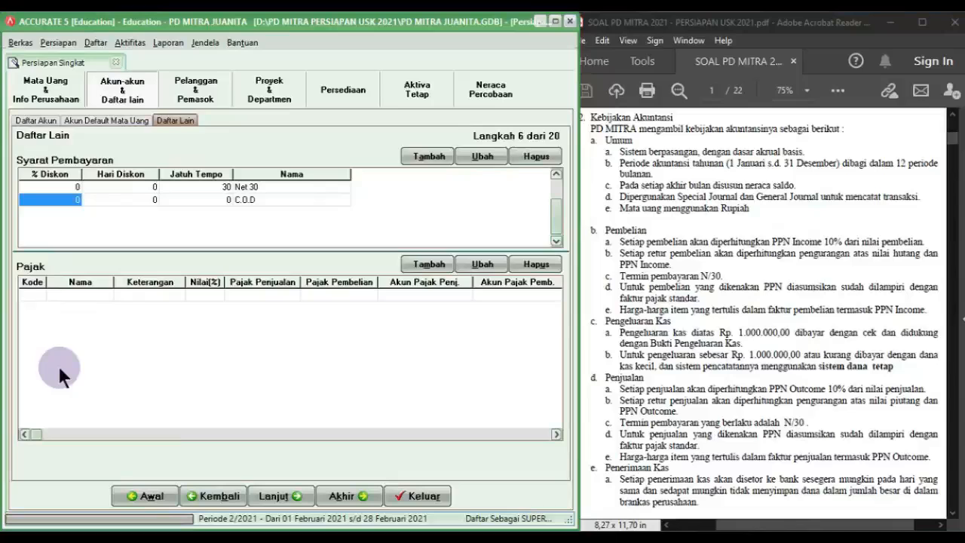
Step: Enter tax code T, name PPN, description PAJAK PERTAMBAHAN NILAI, rate 10%
text(T)
key(Tab)
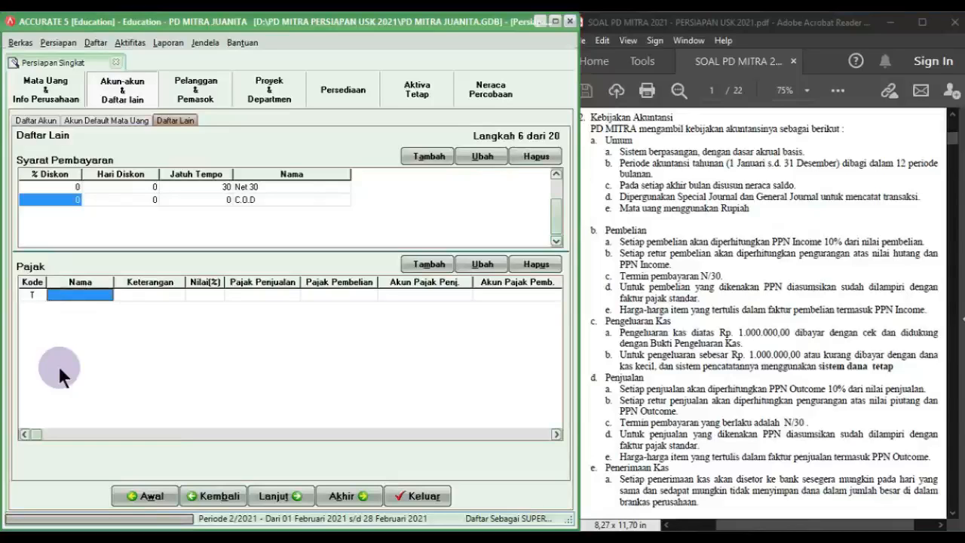
text(PPN)
key(Tab)
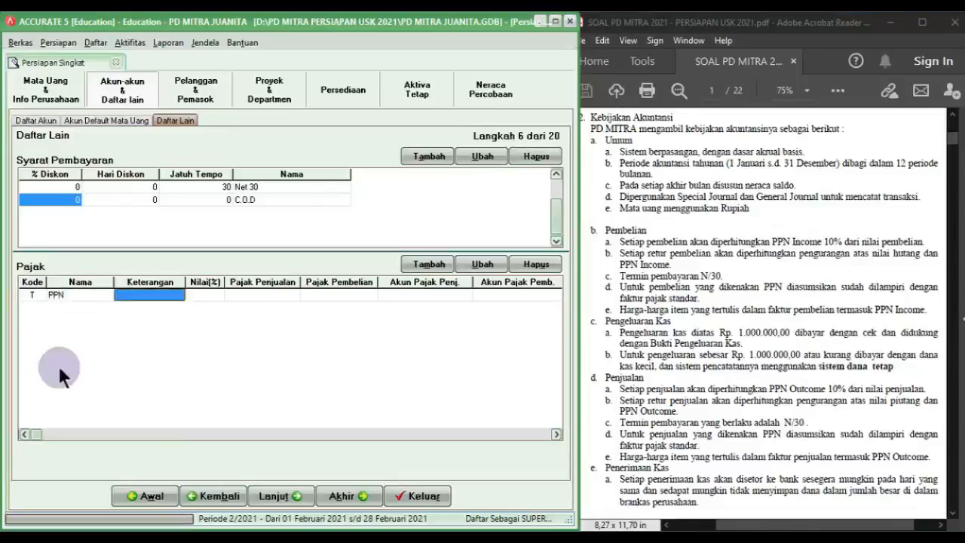
text(PAJAK PER)
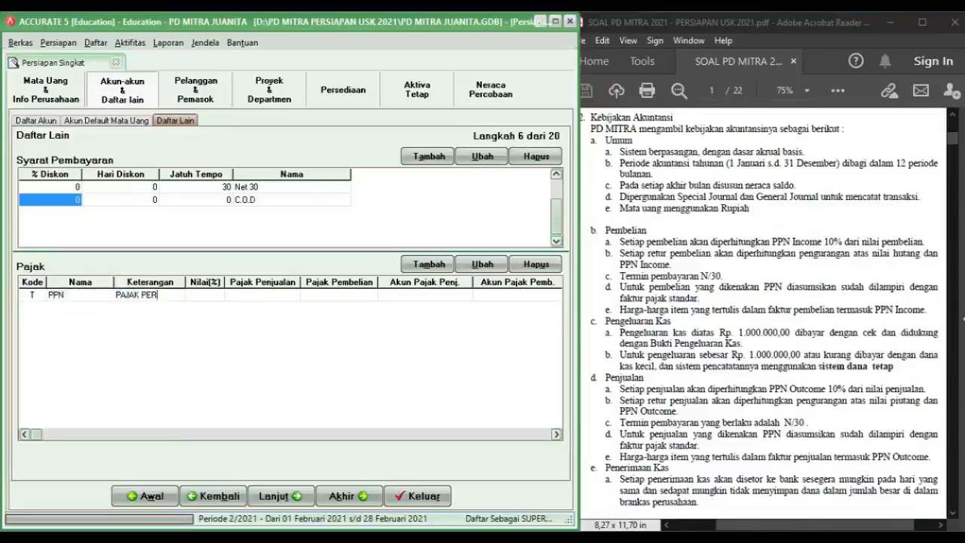
text(TAMBAHAN NILA)
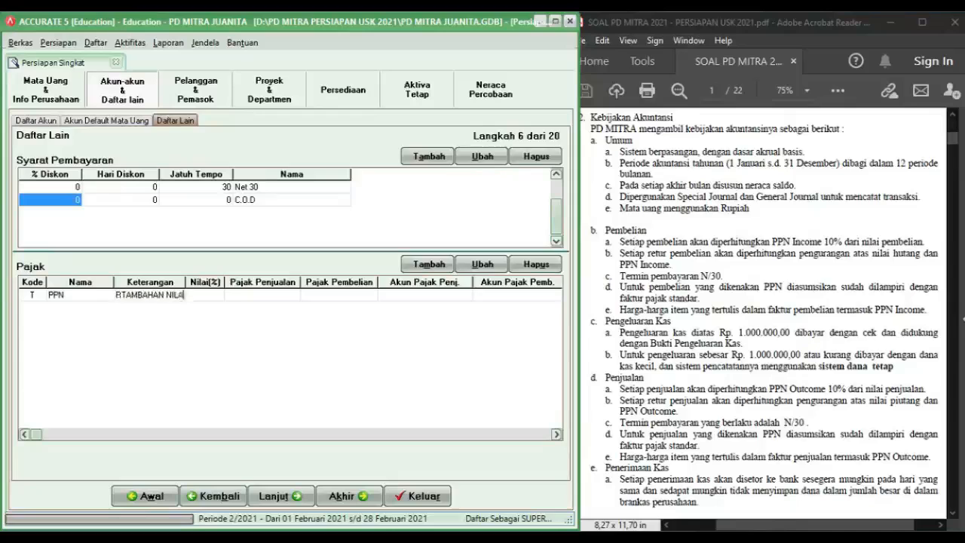
text(I)
key(Tab)
text(10)
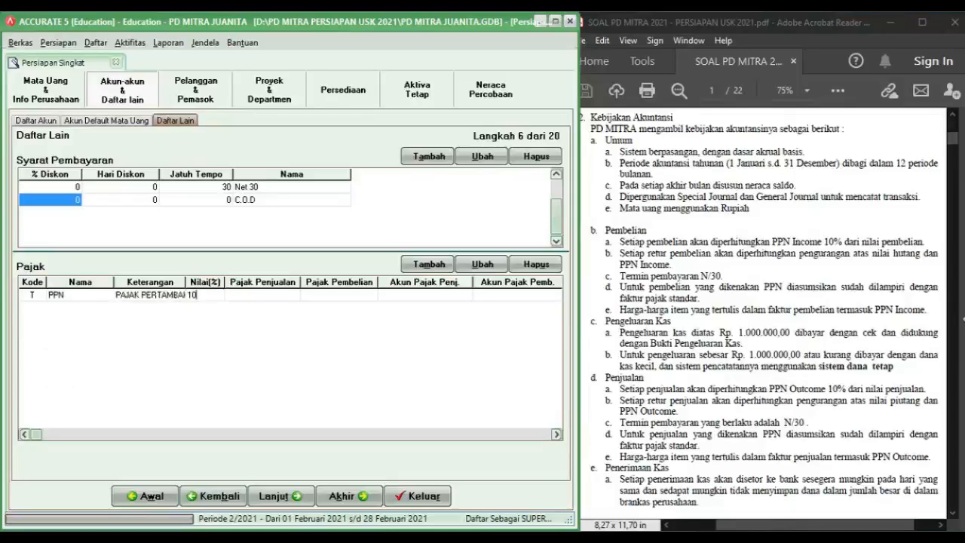
key(Tab)
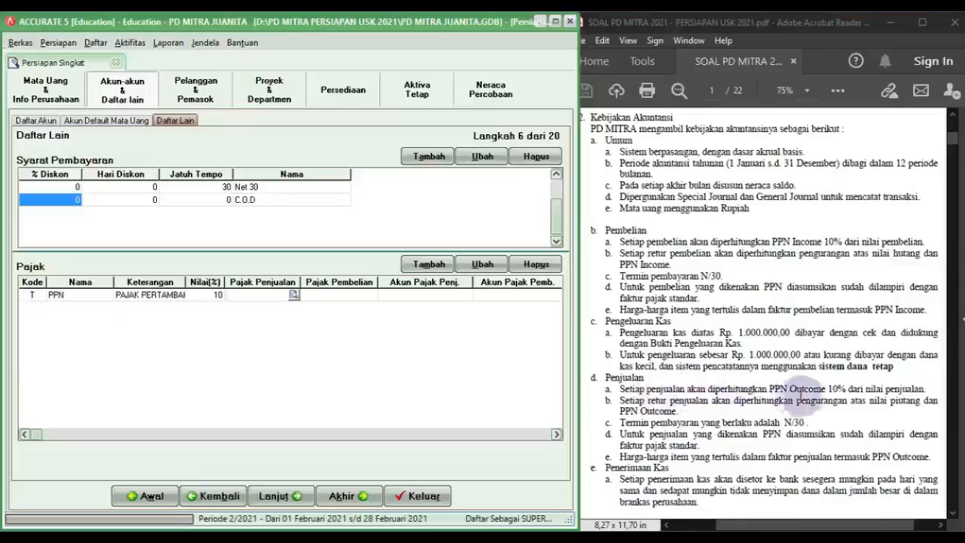
Step: Assign PPN Outcome (2-1500) as sales tax account and PPN Income (1-1910) for purchases
click(293, 294)
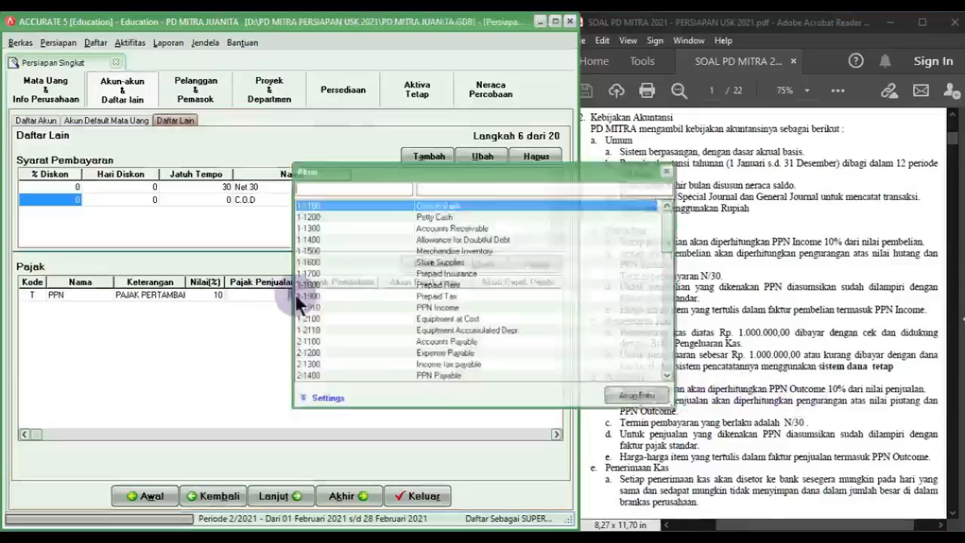
click(443, 190)
text(PPN)
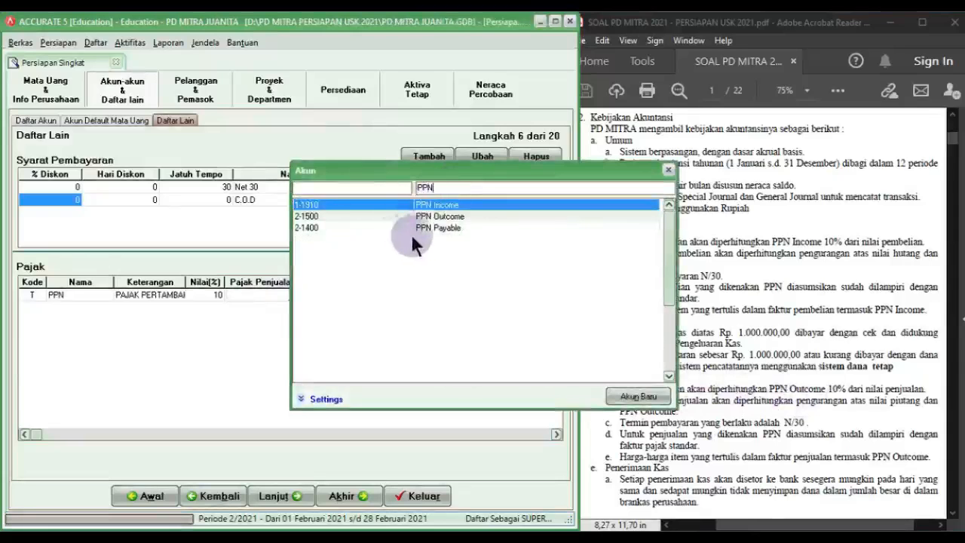
double_click(431, 216)
click(340, 297)
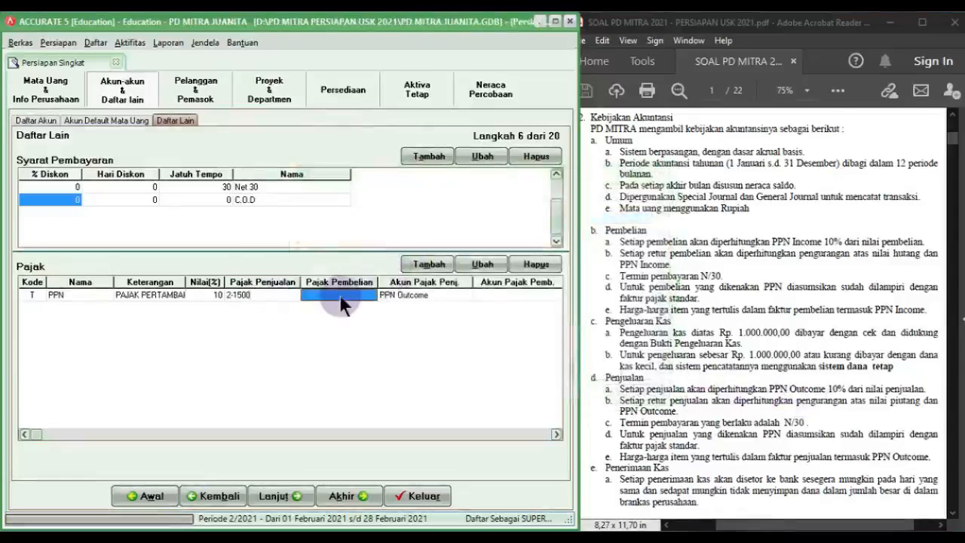
click(360, 304)
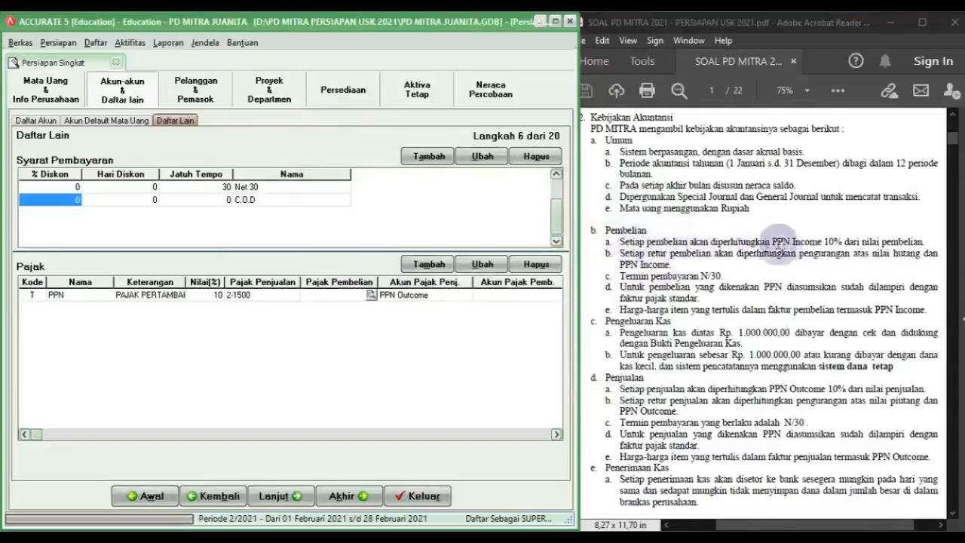
click(369, 294)
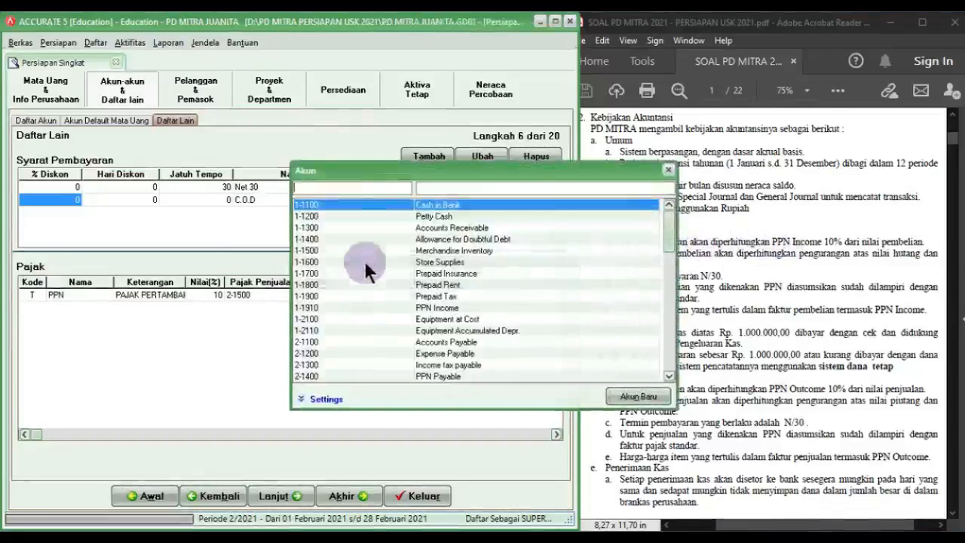
text(PPN)
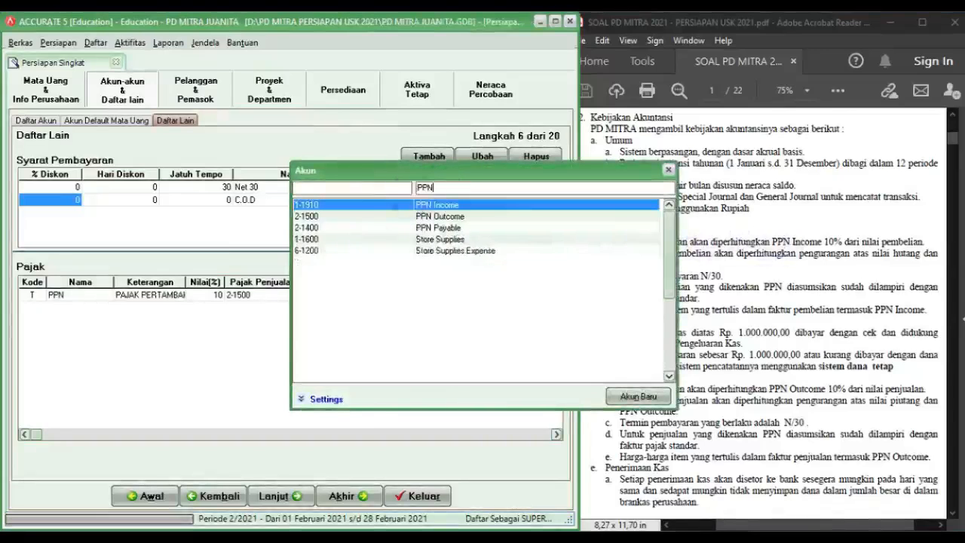
double_click(423, 204)
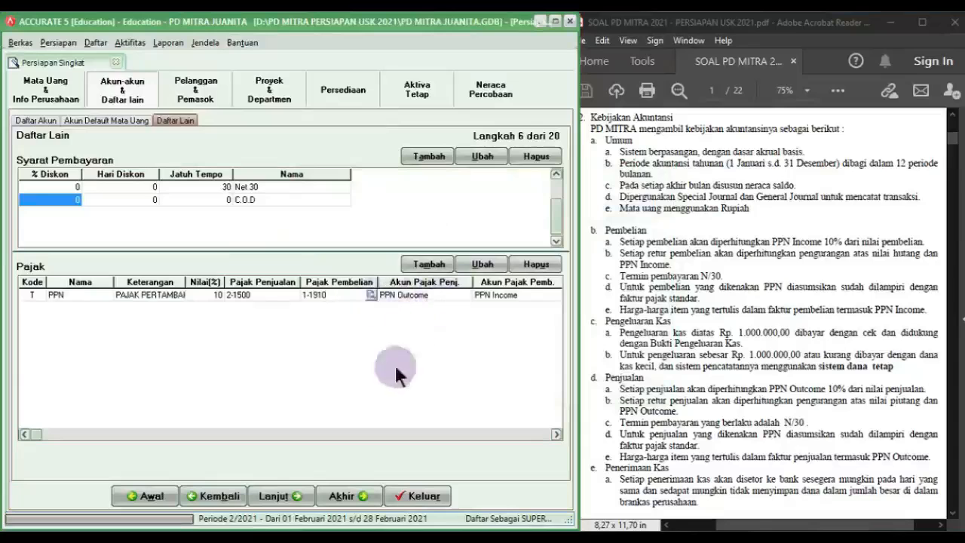
click(300, 493)
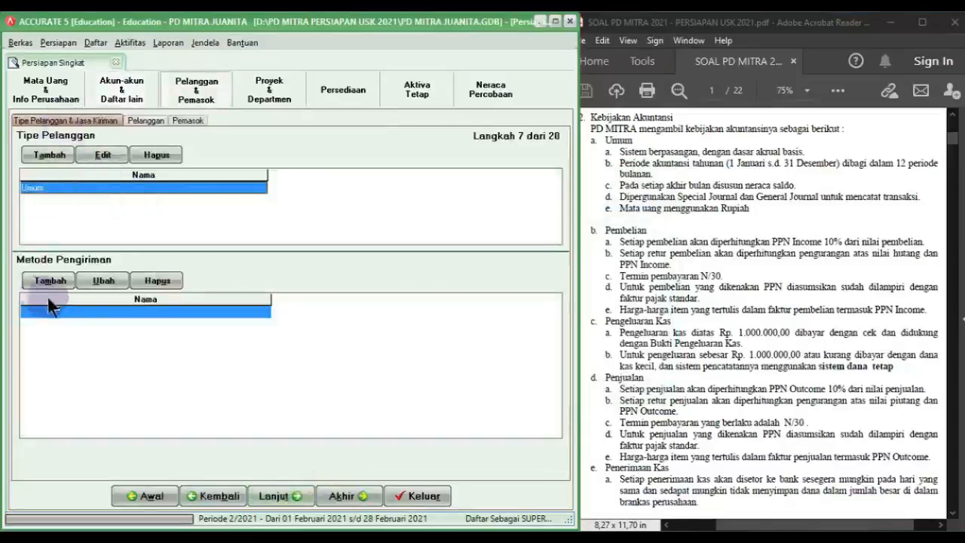
Step: Advance to step 8 Pelanggan, maximize the window, and start importing customers from a file
click(278, 497)
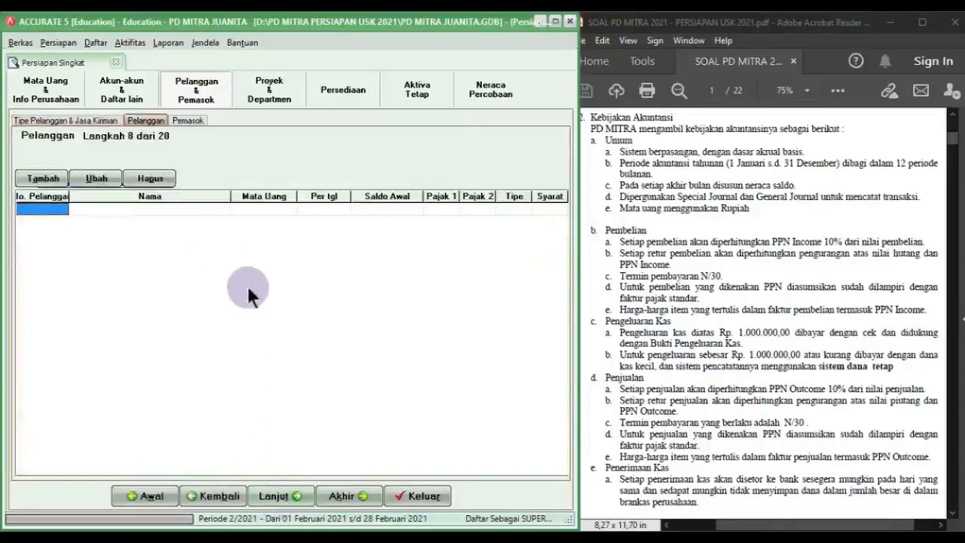
drag(68, 196, 94, 197)
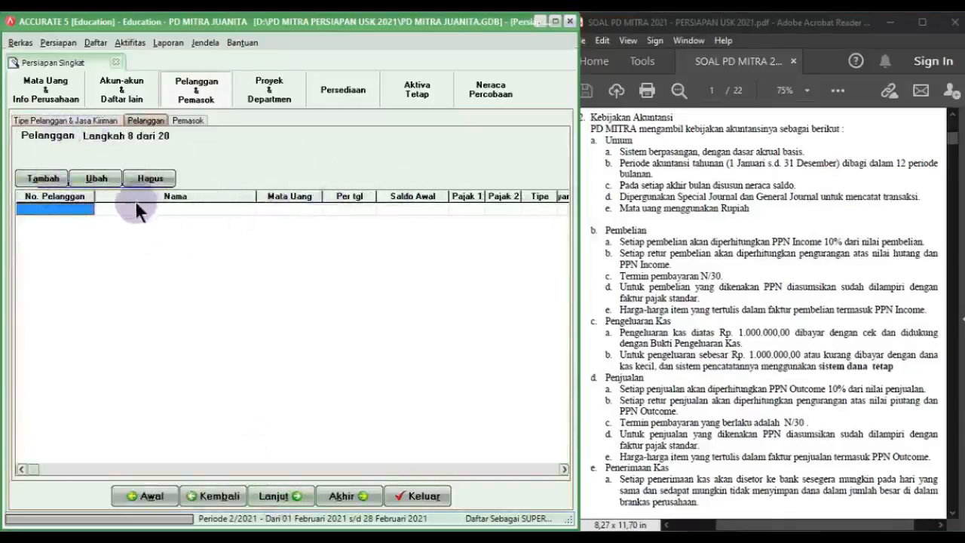
click(556, 21)
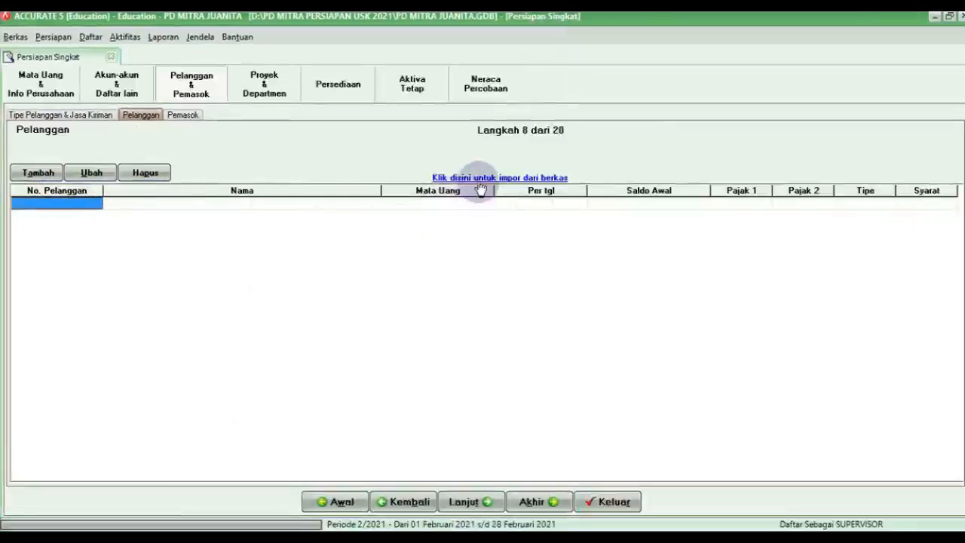
click(479, 178)
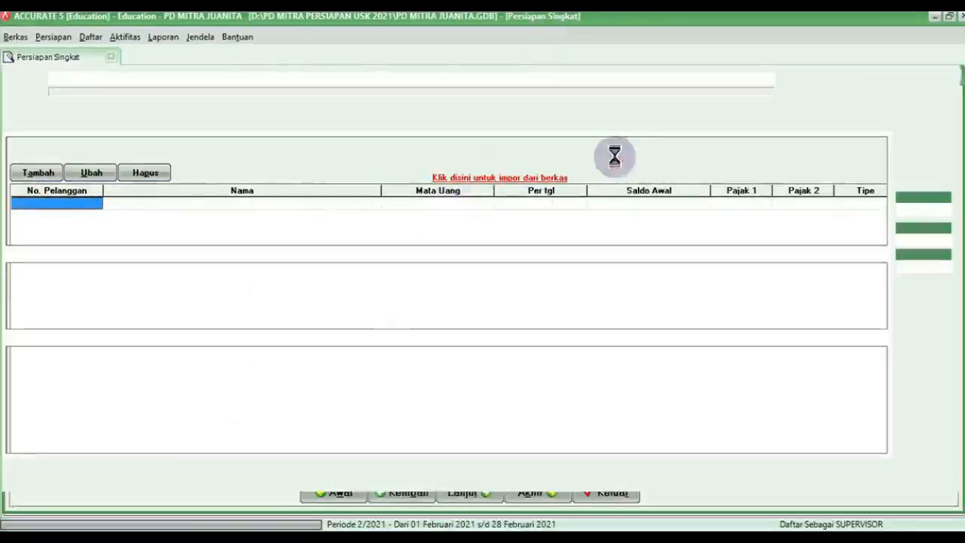
Step: Resize the window and select the Excel file '2. CUSTOMER LIST PD MITRA Accurate' as source
click(948, 16)
drag(226, 183, 573, 524)
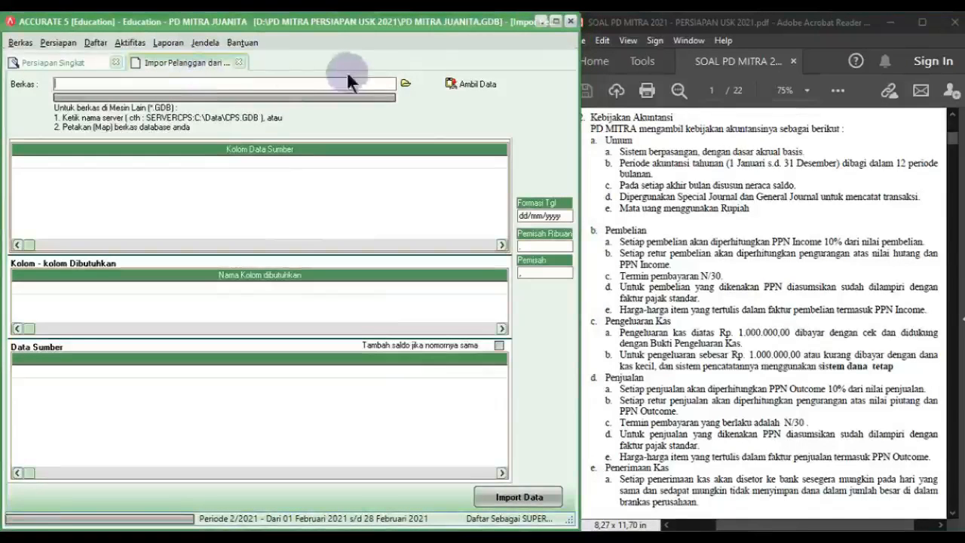
click(405, 83)
click(464, 377)
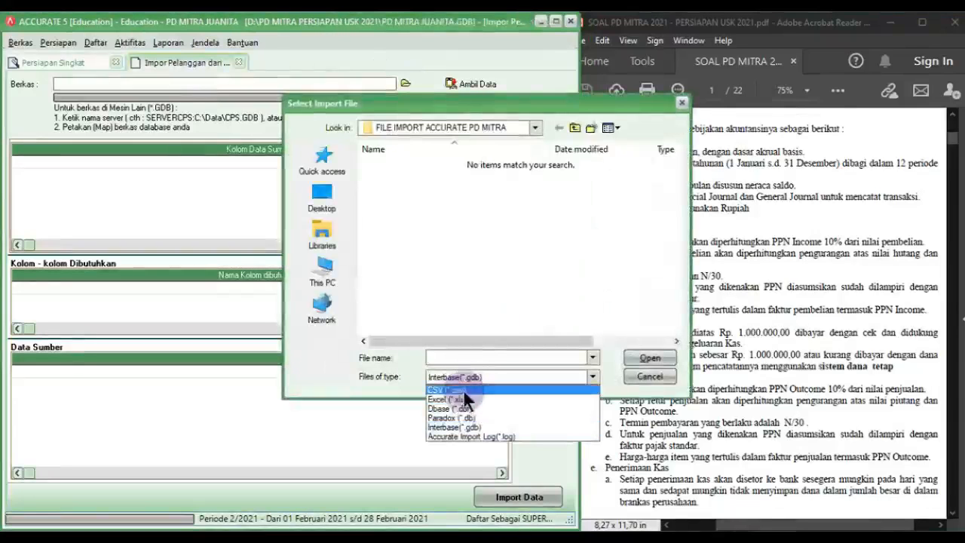
click(467, 400)
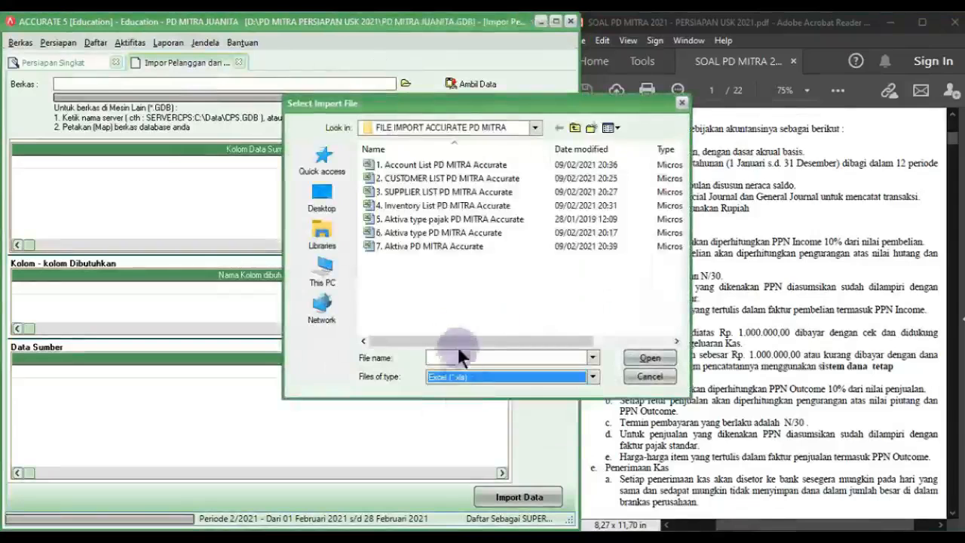
click(433, 179)
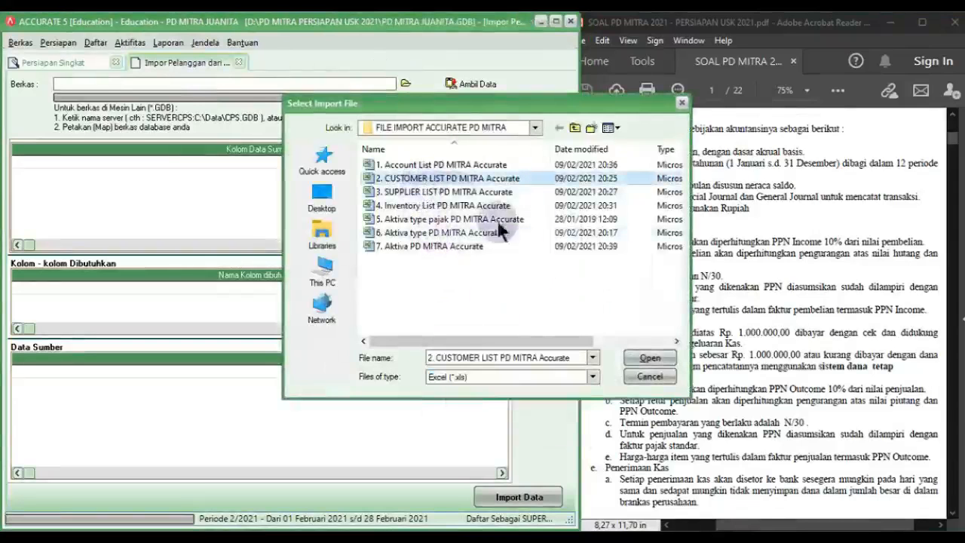
click(644, 358)
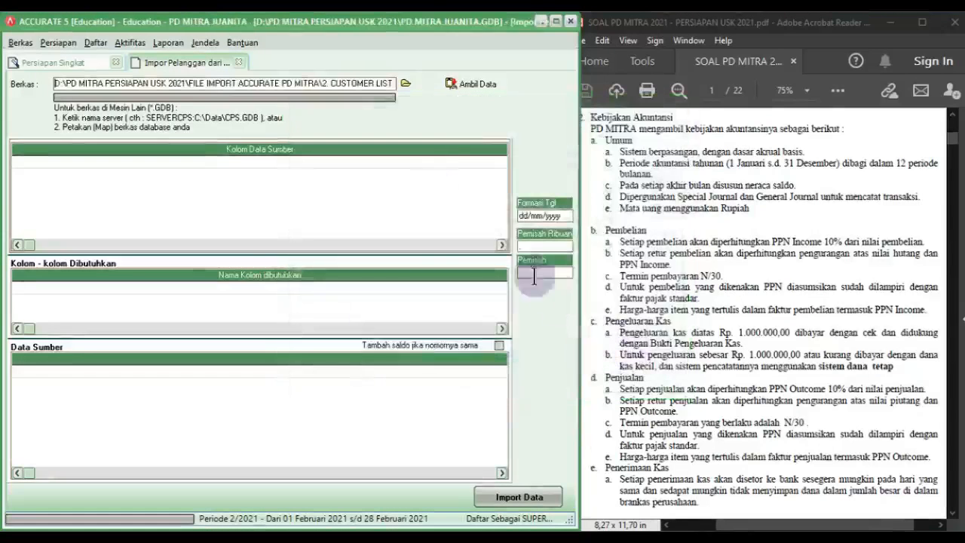
Step: Load the customer file's data and delete the Cust.No header row from the source data
click(462, 85)
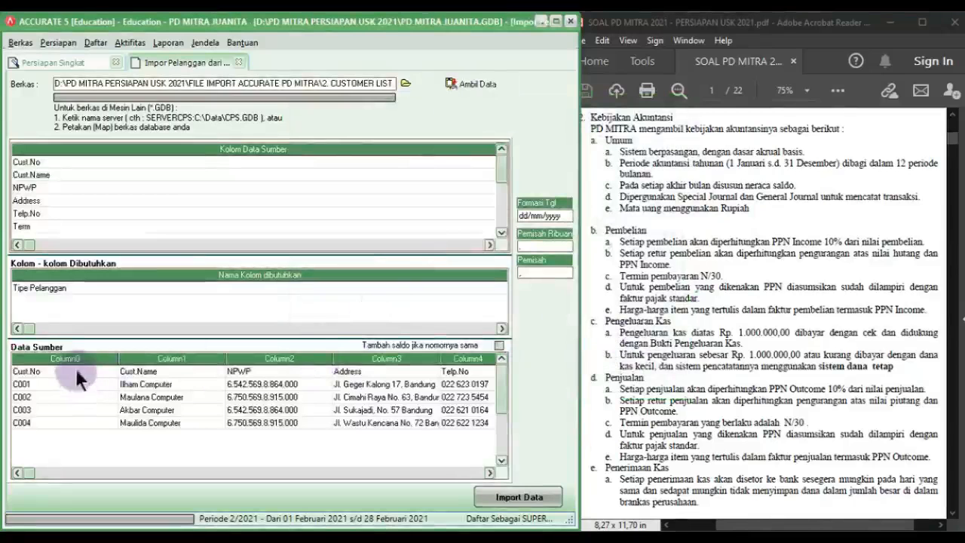
right_click(75, 367)
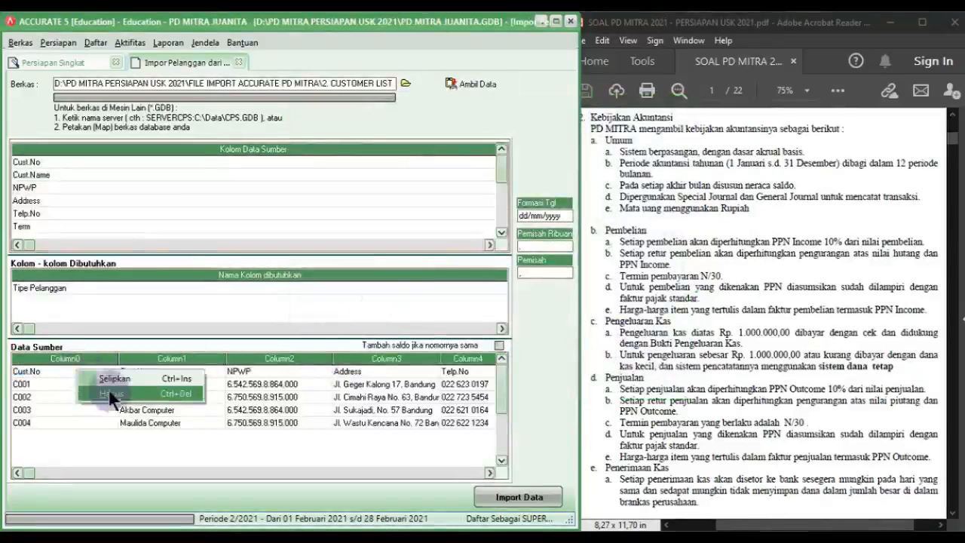
click(110, 394)
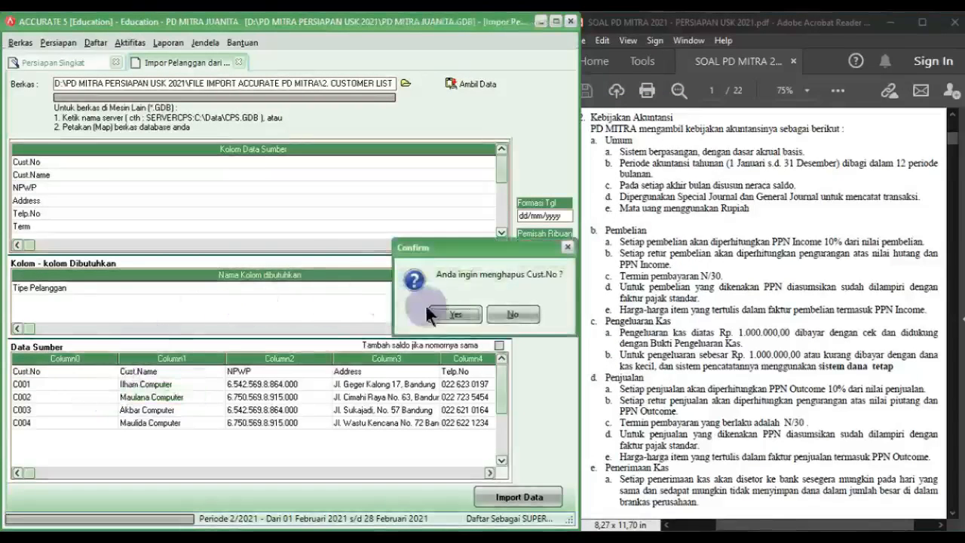
click(452, 313)
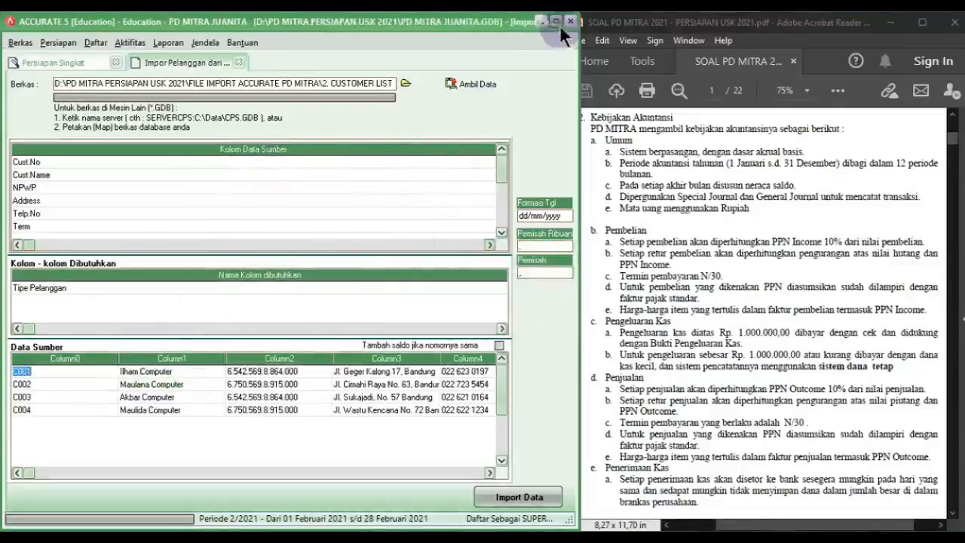
Step: Resize the import window and columns so the Kolom Data Sumber and Definisi Kolom columns both show
click(366, 246)
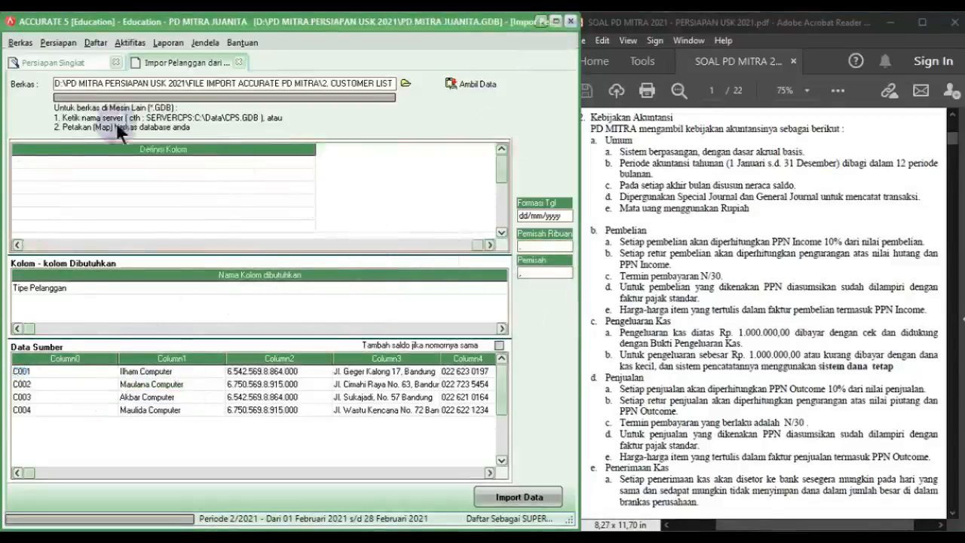
click(23, 245)
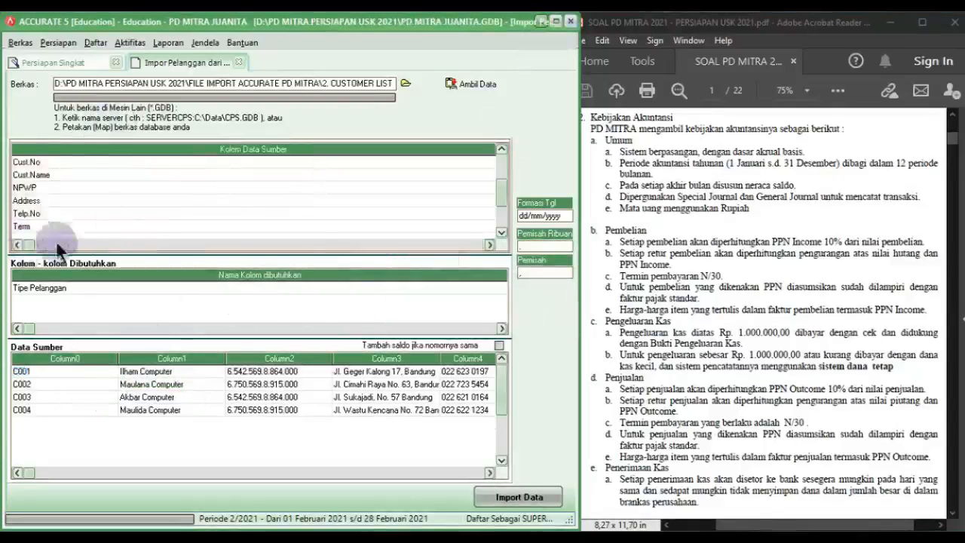
click(556, 23)
drag(568, 147, 82, 182)
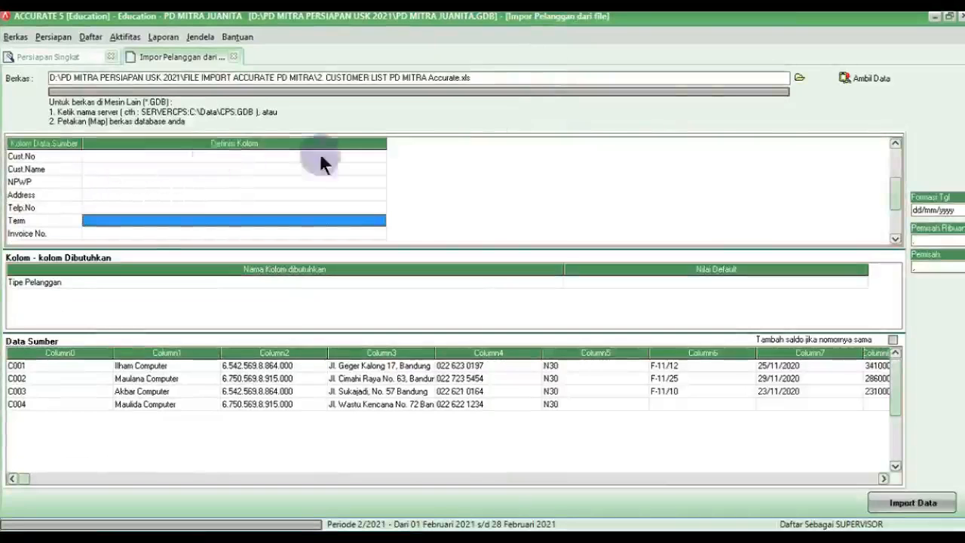
click(949, 16)
drag(223, 185, 590, 527)
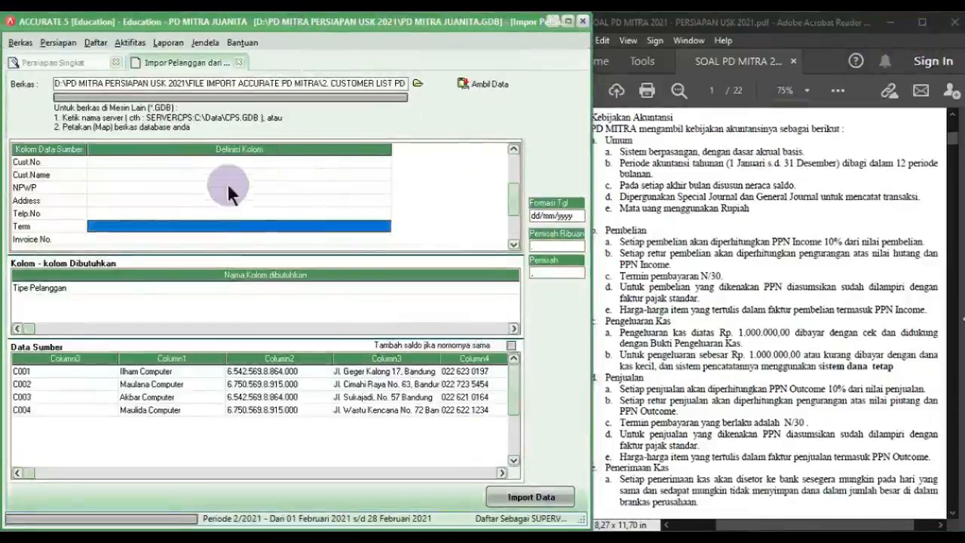
Step: Map Cust.No to No. Pelanggan and Cust.Name to Nama Pelanggan
click(190, 160)
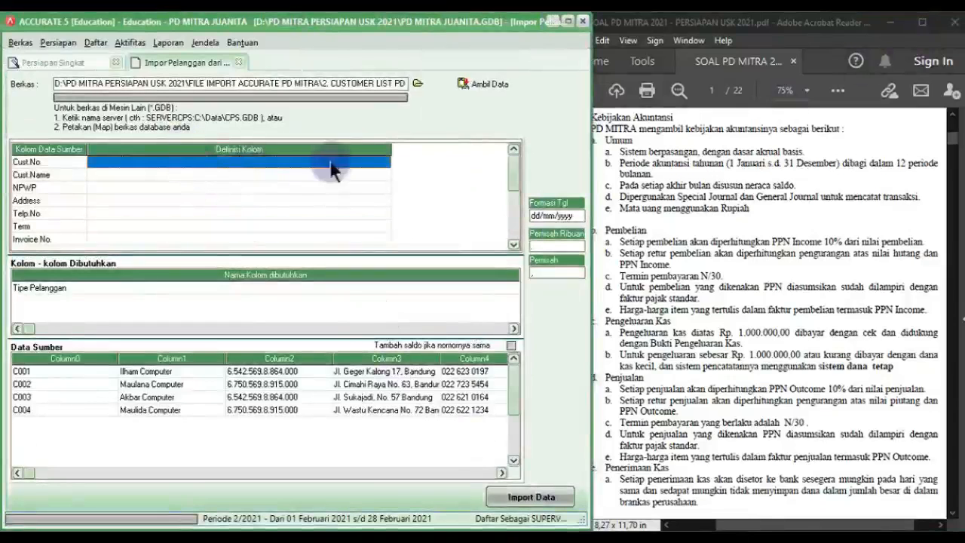
drag(391, 148, 211, 150)
click(204, 164)
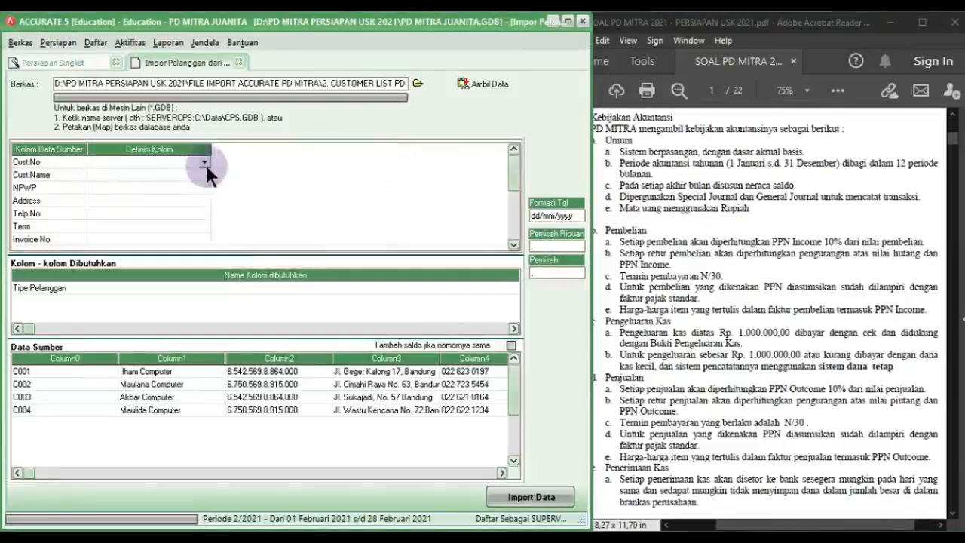
click(204, 164)
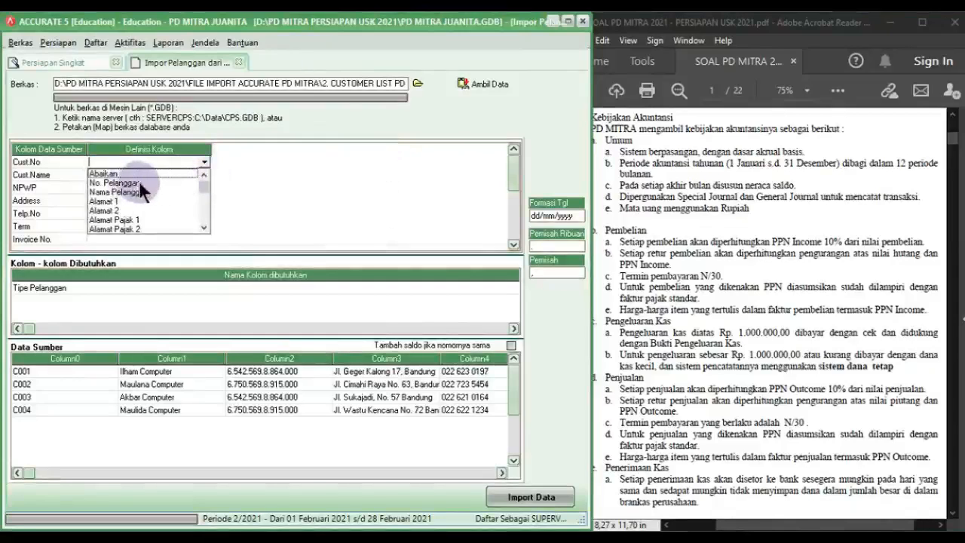
click(136, 182)
click(150, 174)
click(196, 175)
click(205, 175)
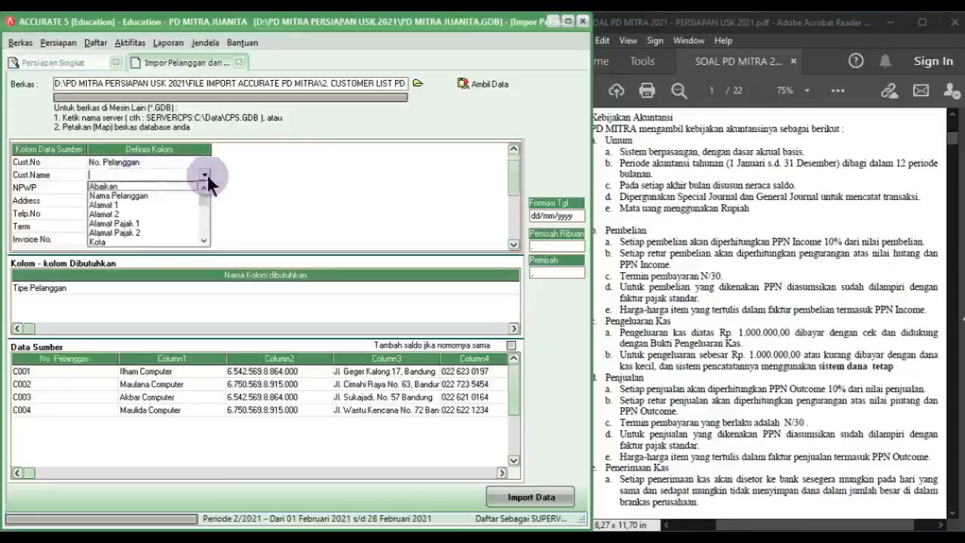
click(173, 194)
Step: Map NPWP to Nomor Pajak and Address to Alamat 1
click(174, 186)
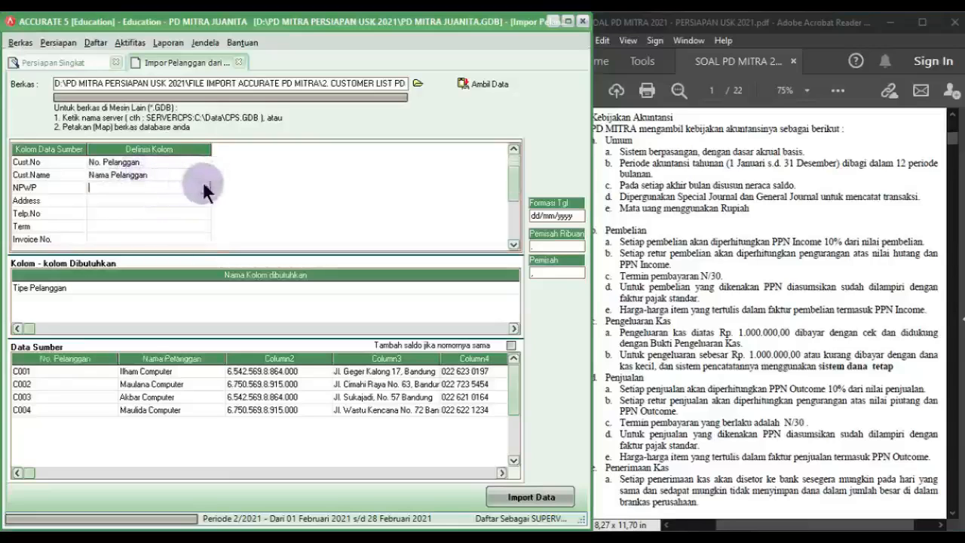
click(205, 187)
scroll(206, 239, down, 2)
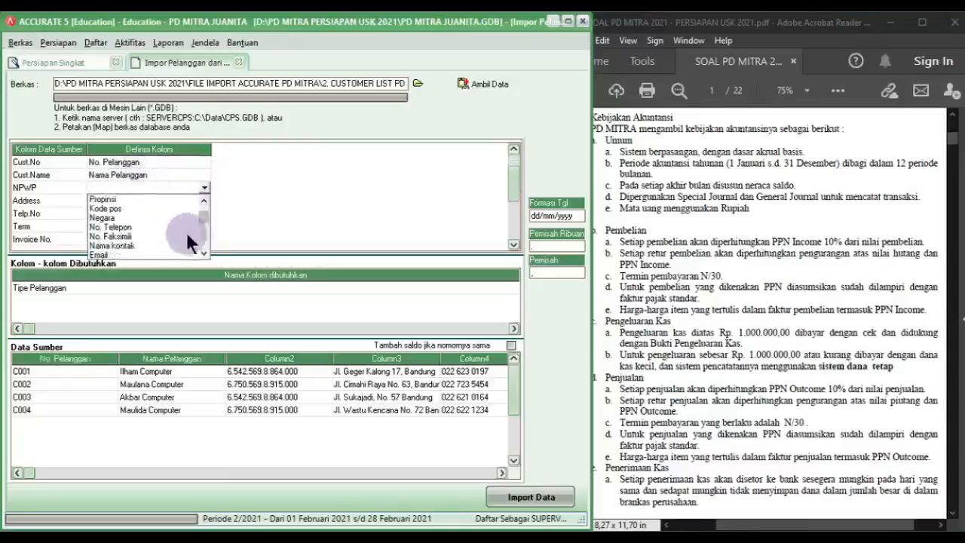
scroll(204, 242, down, 2)
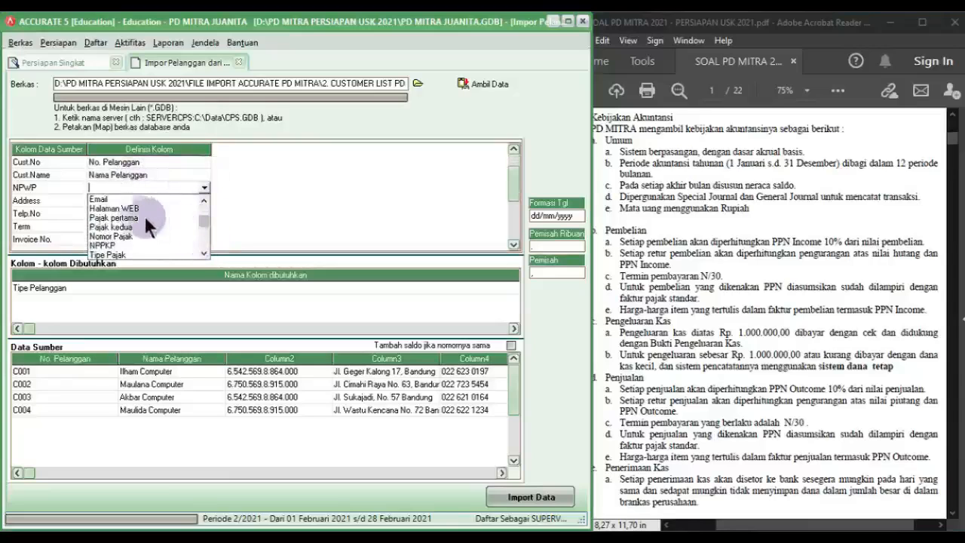
click(126, 237)
click(121, 201)
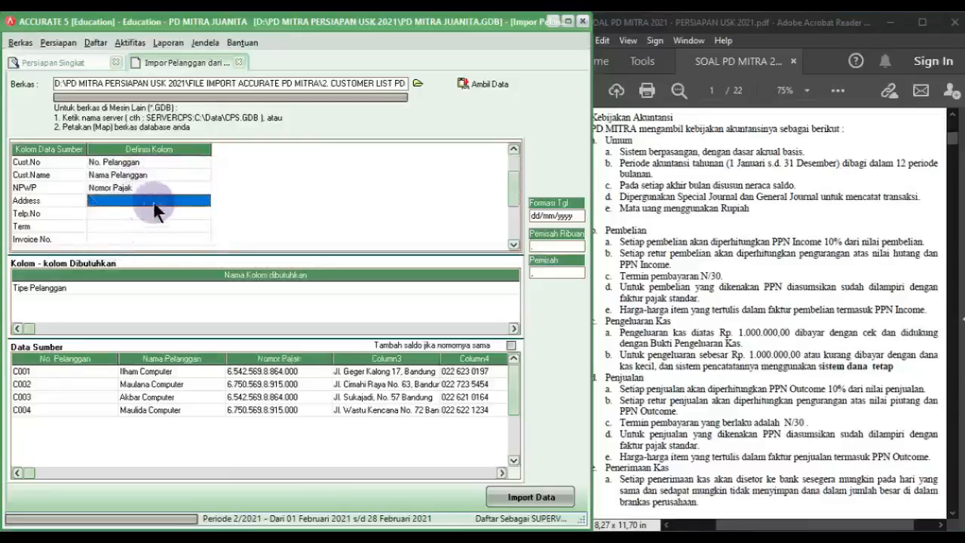
click(204, 200)
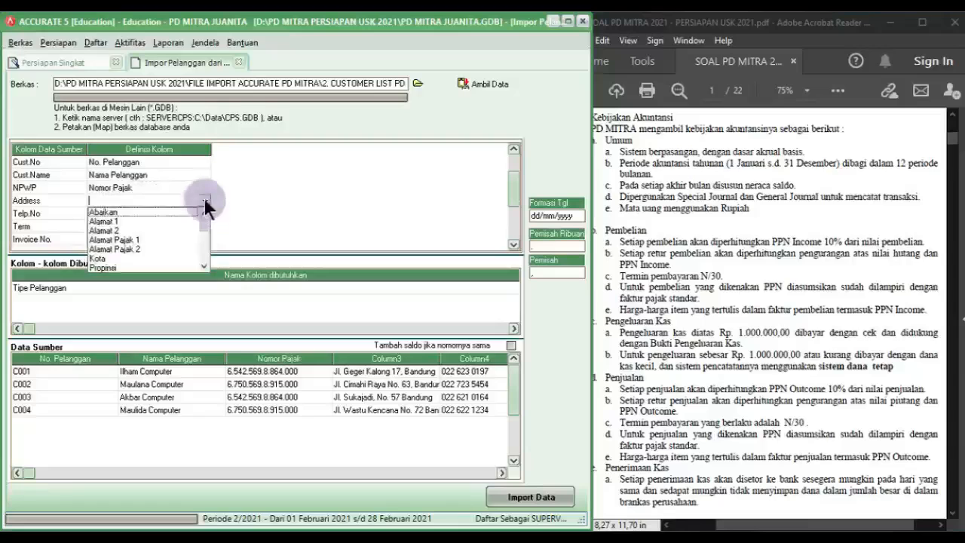
click(128, 211)
Step: Map Telp.No to No. Telepon and Term to Syarat, then begin defining the N30 term
click(154, 214)
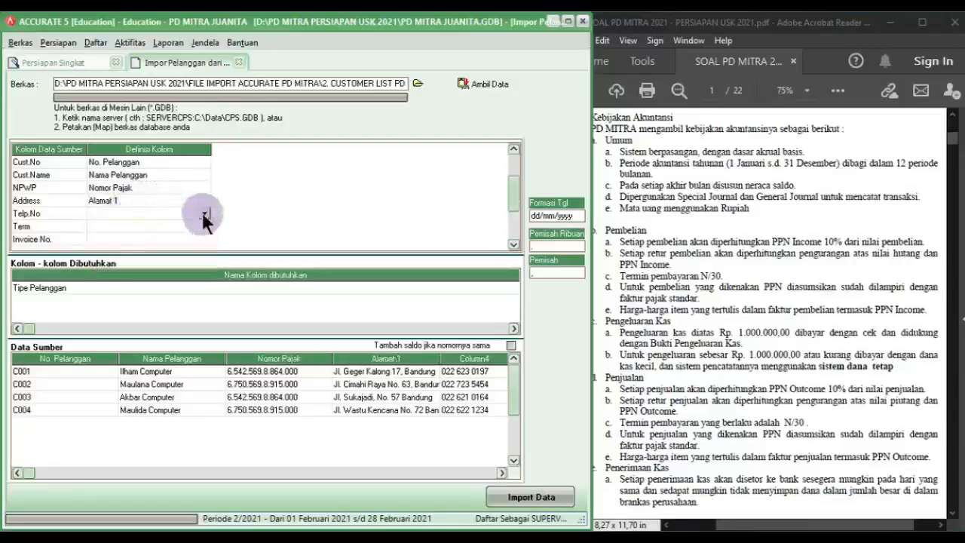
click(204, 213)
click(212, 261)
click(201, 213)
scroll(201, 255, down, 2)
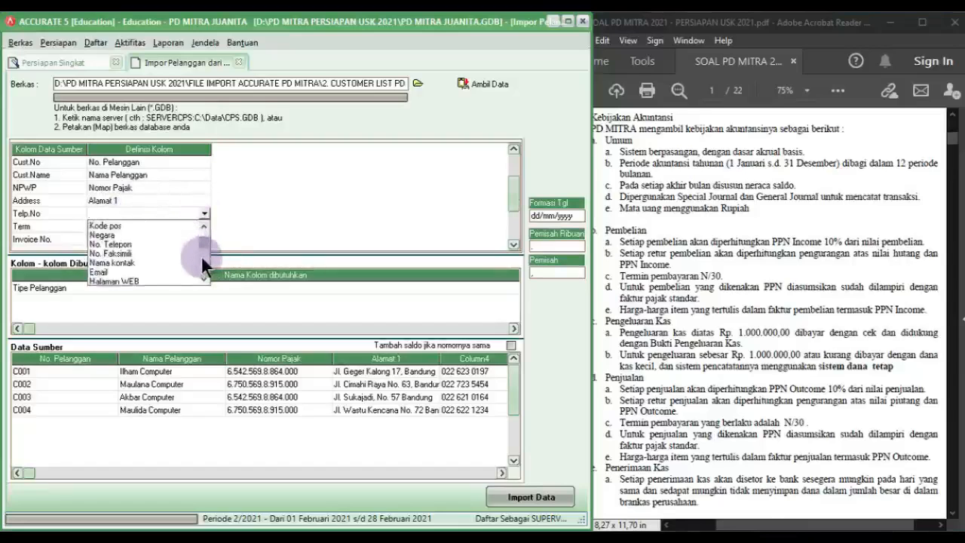
click(140, 239)
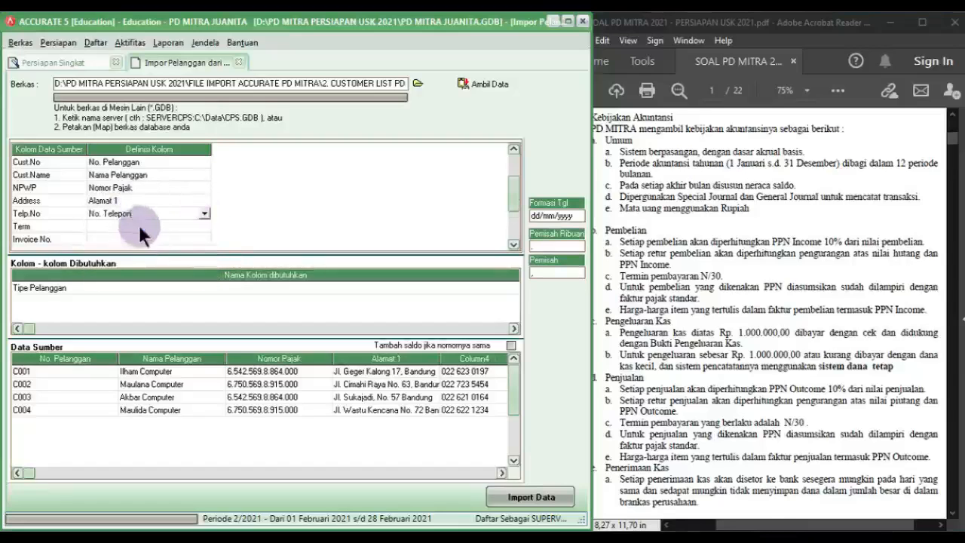
click(202, 226)
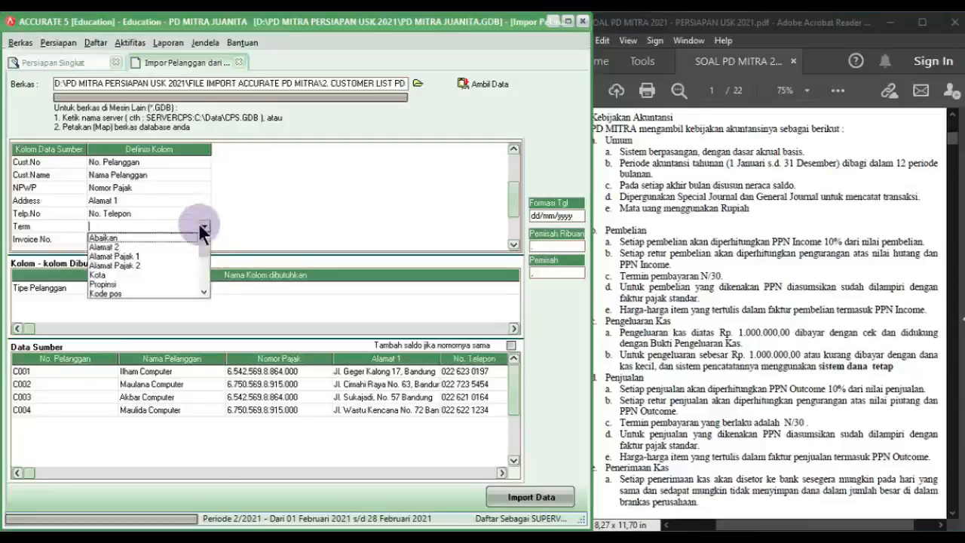
click(204, 275)
scroll(202, 272, down, 5)
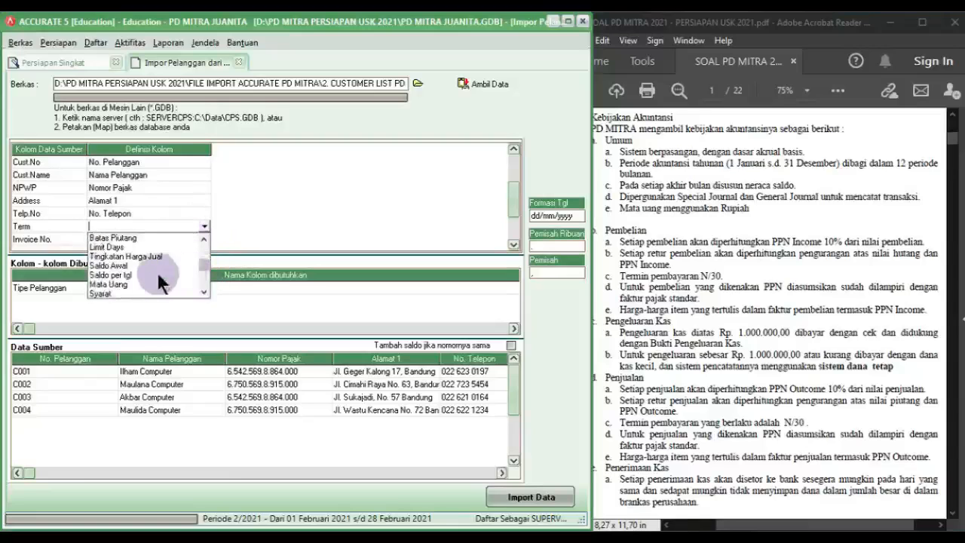
click(107, 294)
drag(182, 22, 247, 184)
click(334, 212)
Step: Map the N30 term to Net 30 and Invoice No. to No. Faktur Saldo Awal
click(346, 213)
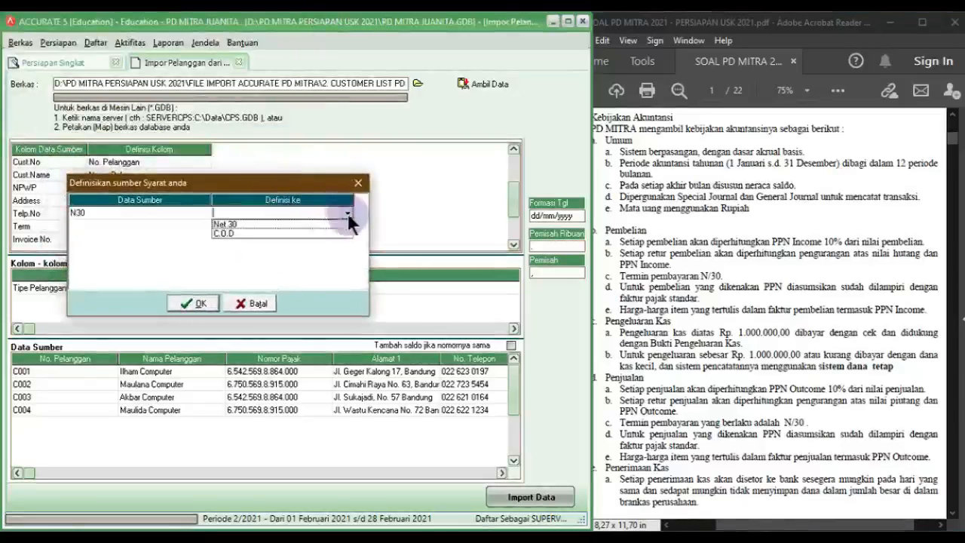
click(269, 225)
click(199, 301)
click(185, 243)
click(203, 240)
click(203, 240)
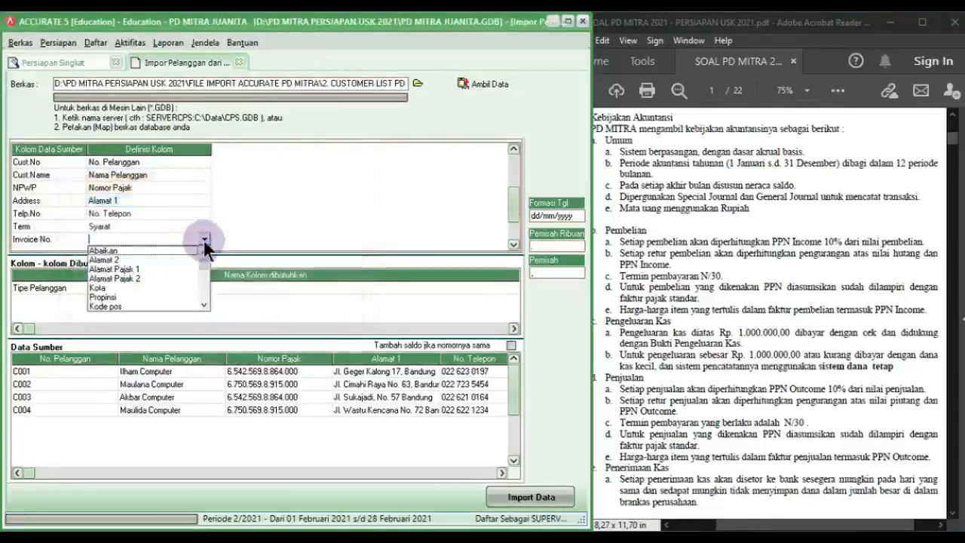
scroll(201, 284, down, 4)
scroll(201, 283, down, 6)
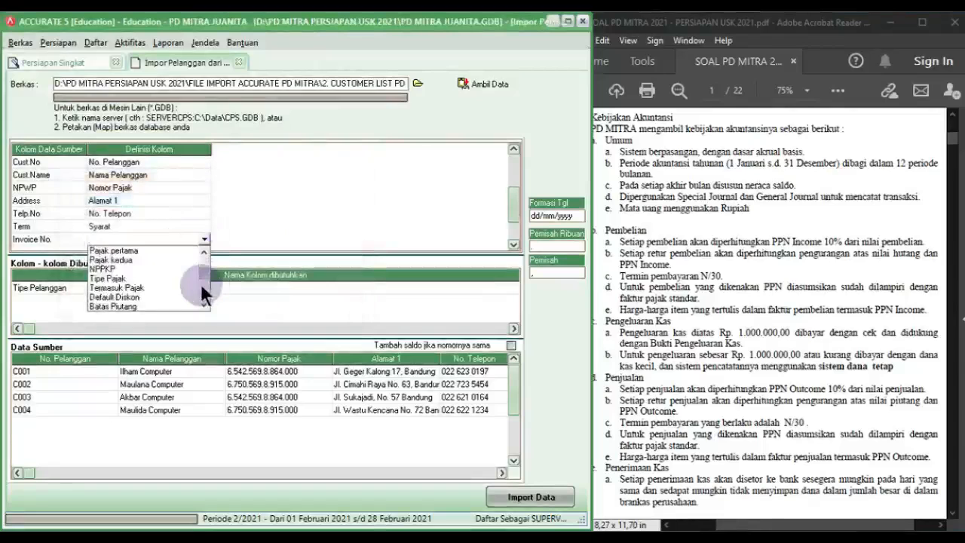
scroll(204, 291, down, 1)
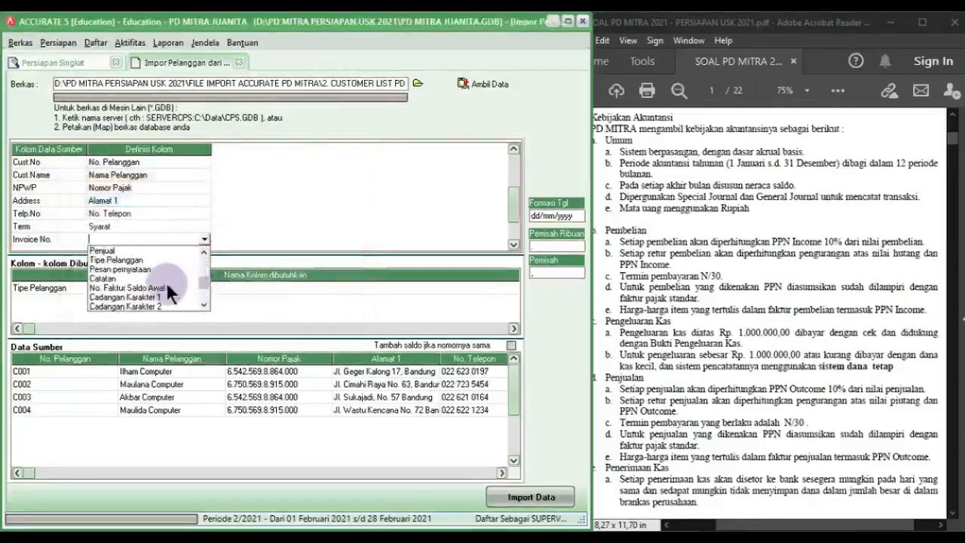
click(166, 281)
Step: Map Invoice date to Saldo per tgl and Balance to Saldo Awal
click(513, 244)
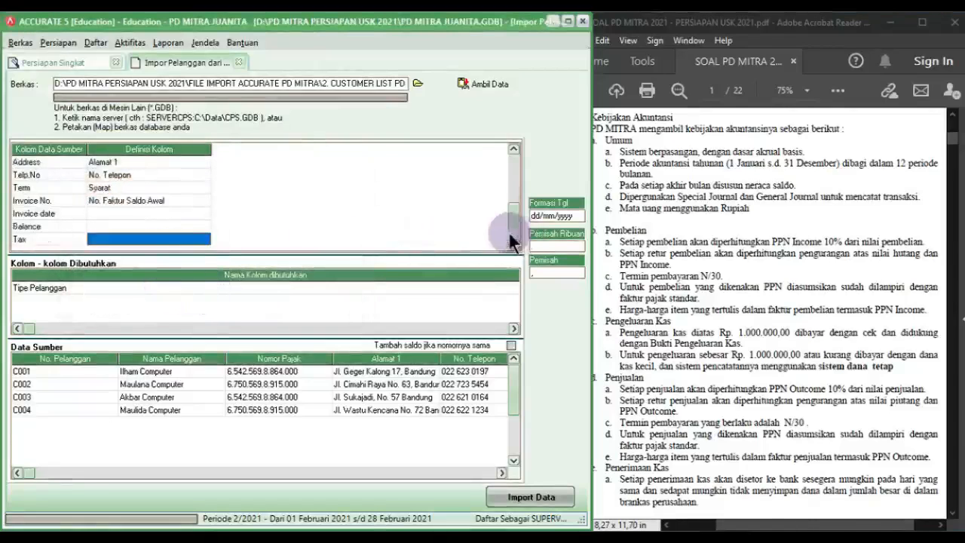
click(174, 213)
click(204, 214)
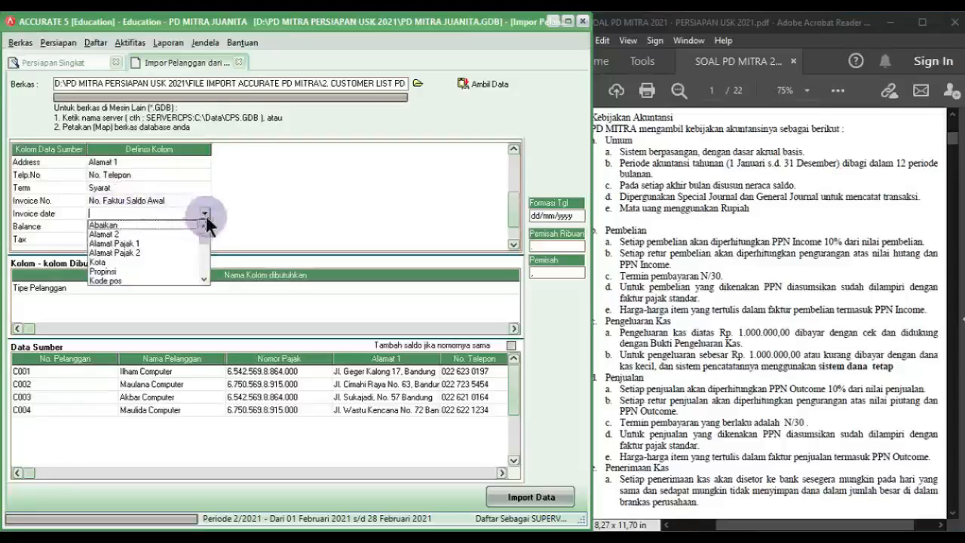
scroll(202, 257, down, 2)
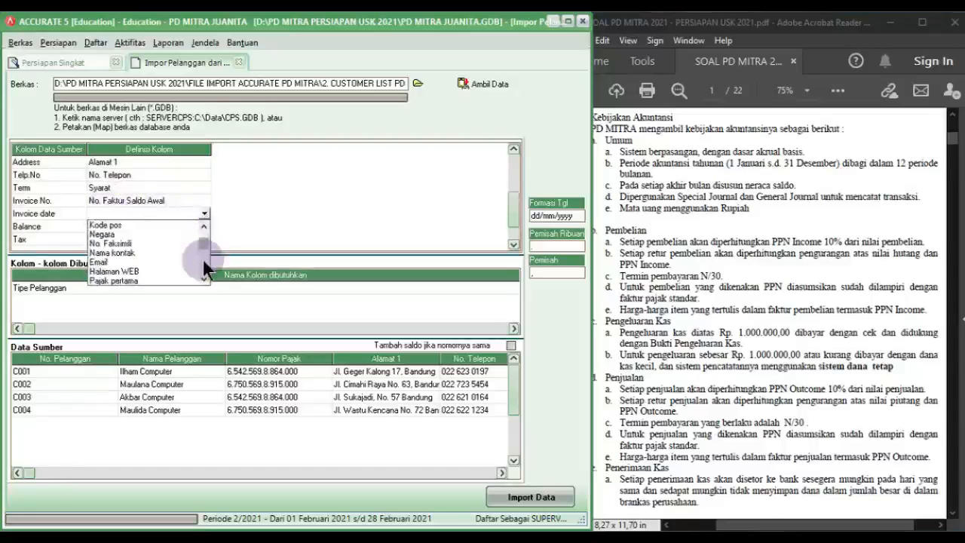
scroll(202, 257, down, 2)
scroll(202, 259, down, 2)
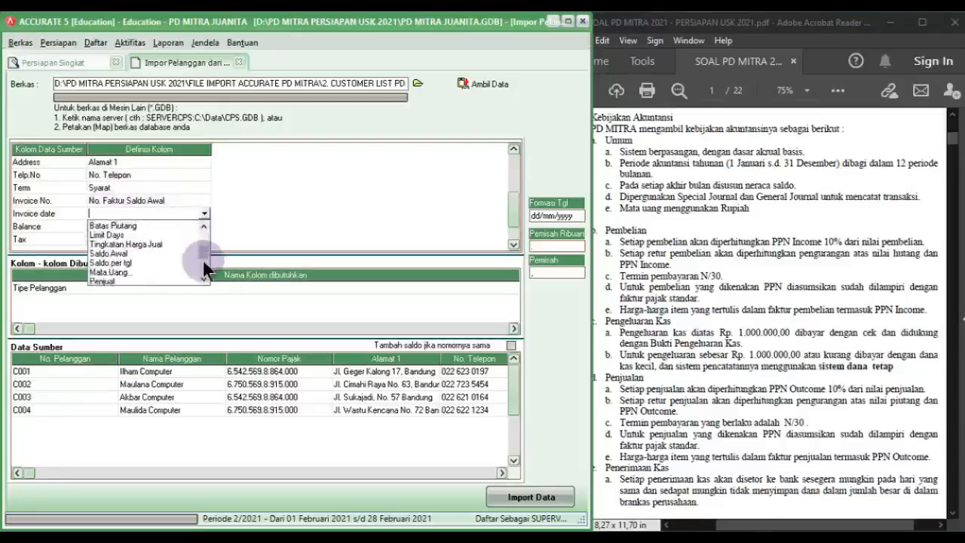
click(104, 271)
click(177, 227)
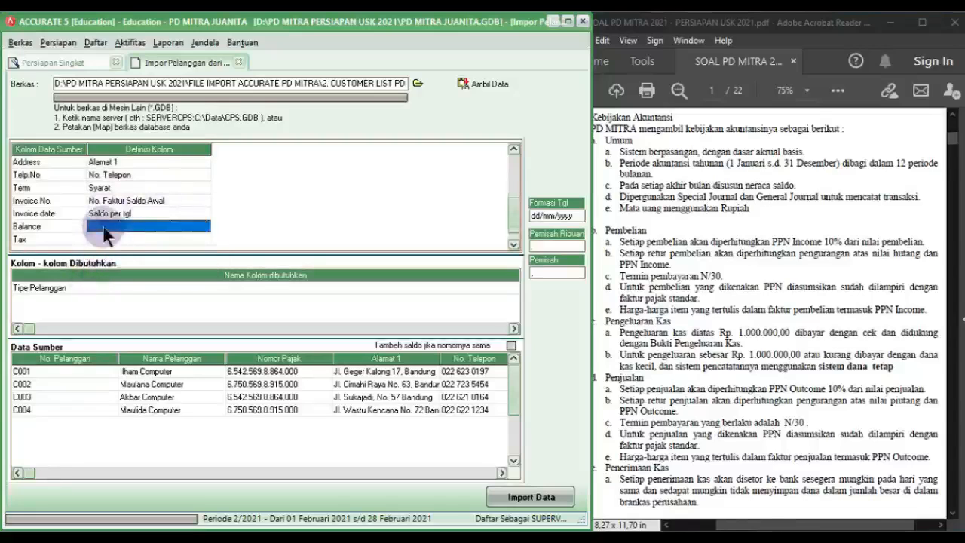
click(205, 227)
scroll(202, 270, down, 6)
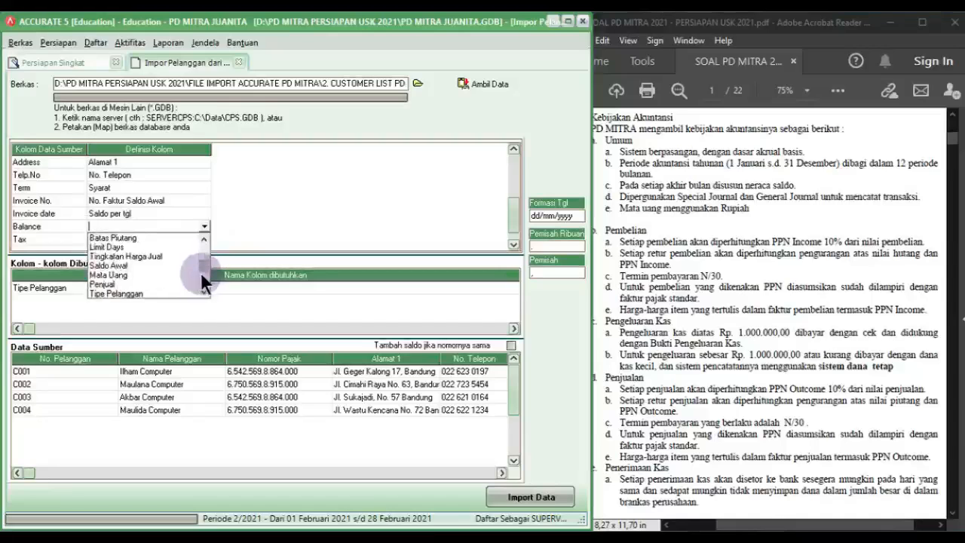
click(123, 265)
Step: Map Tax to Pajak pertama with source value PPN defined as PPN
click(181, 240)
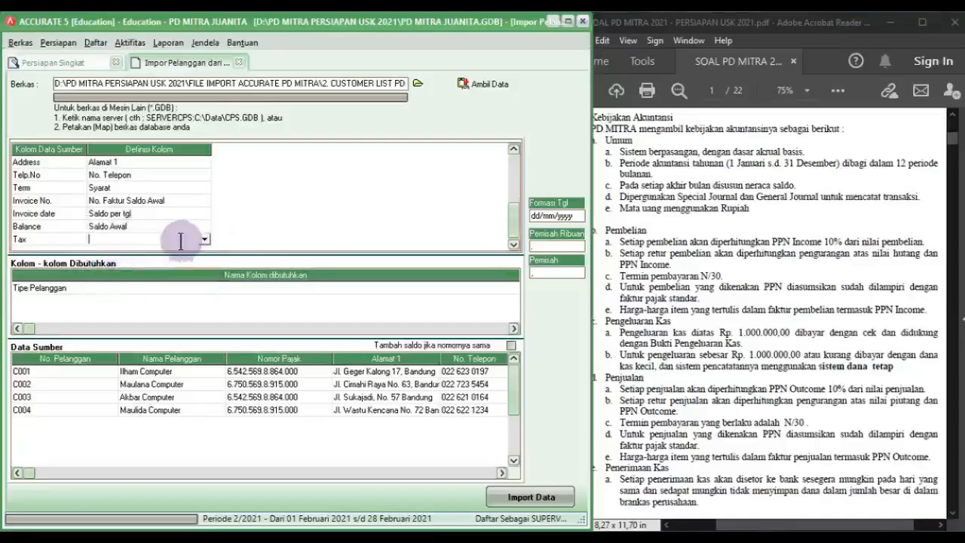
click(204, 240)
scroll(202, 277, down, 5)
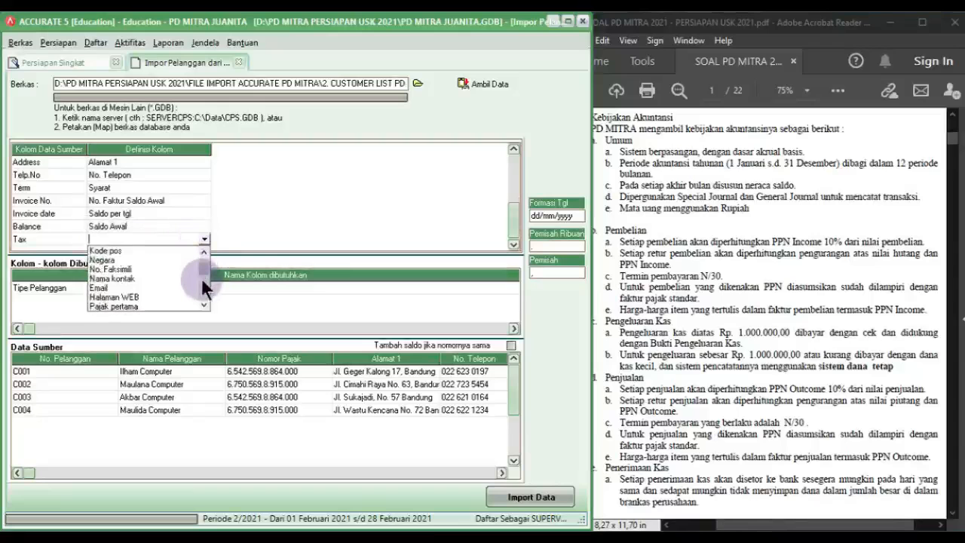
scroll(202, 278, down, 2)
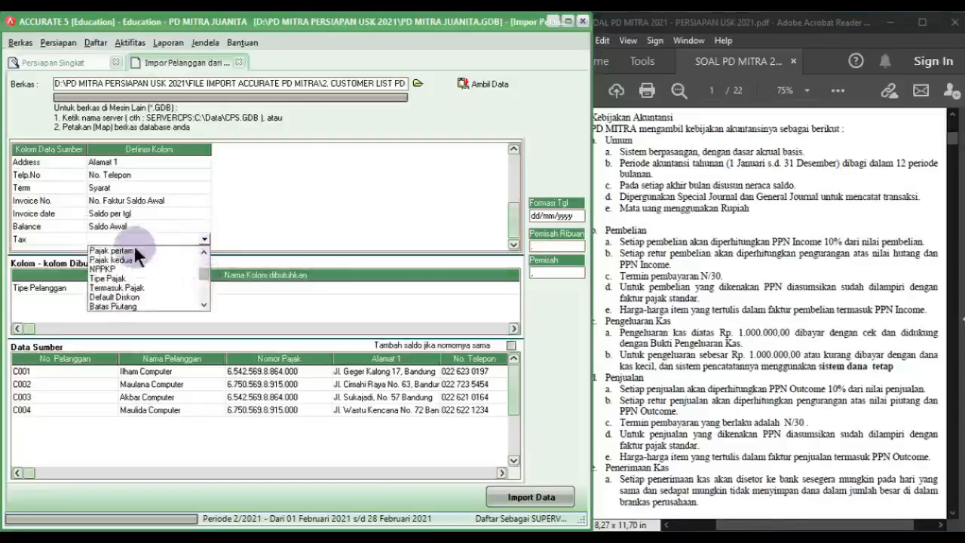
click(134, 249)
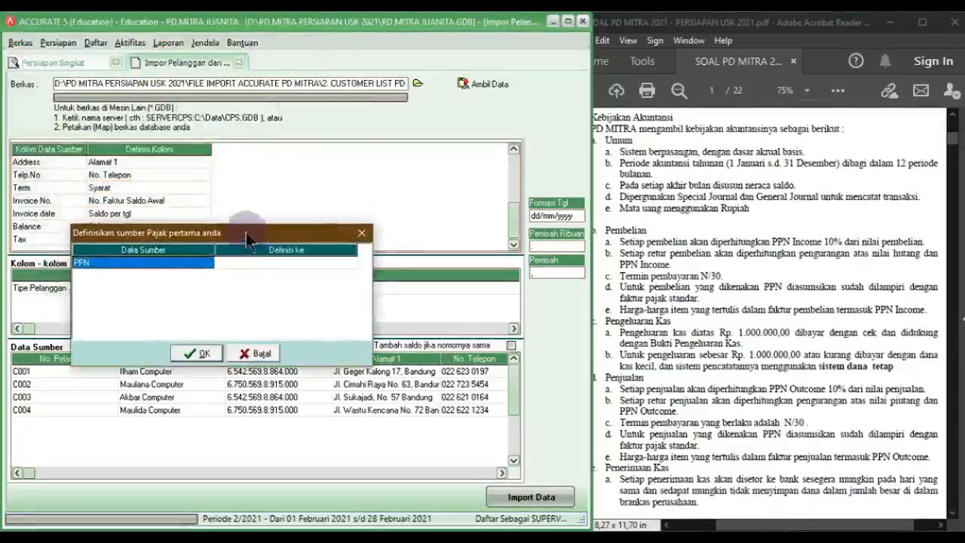
click(301, 264)
click(329, 265)
click(241, 274)
click(204, 353)
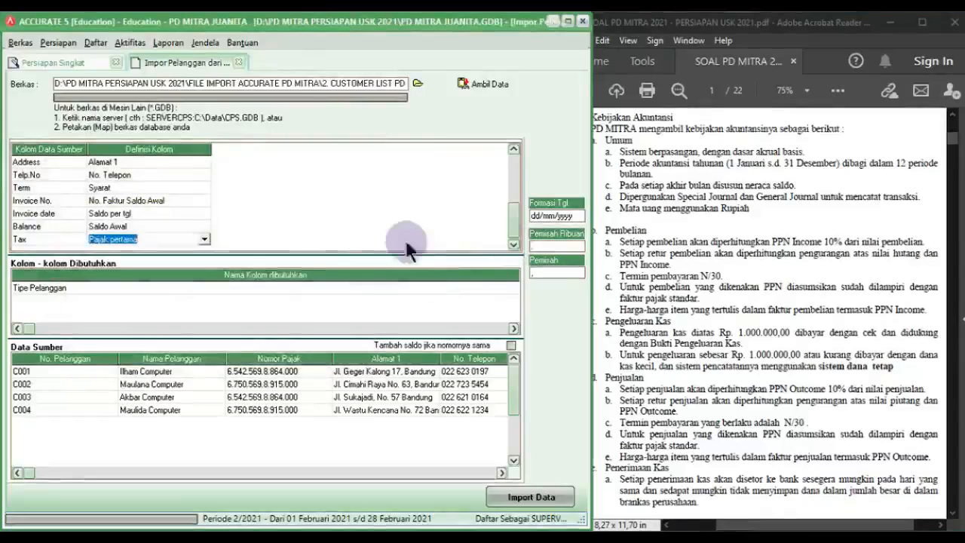
click(187, 226)
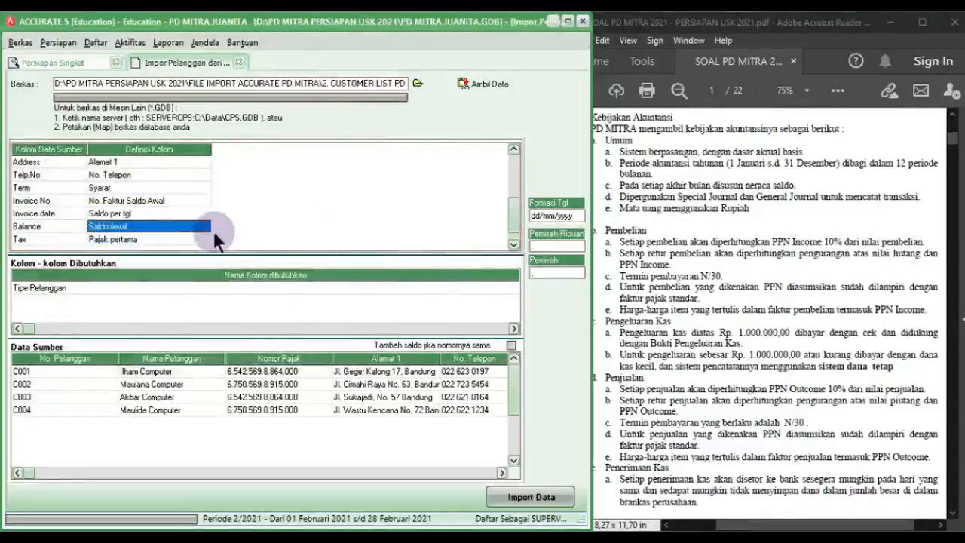
click(513, 243)
click(473, 285)
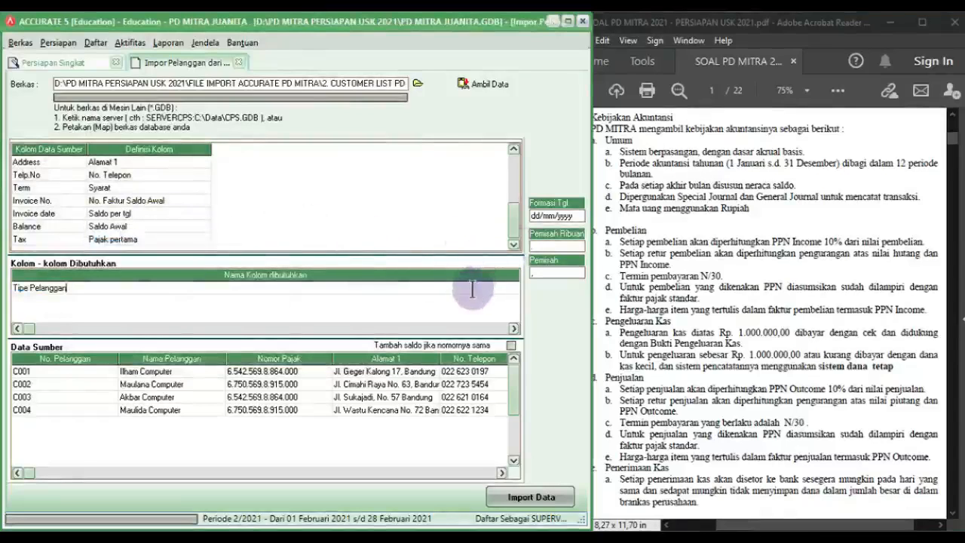
Step: Default Tipe Pelanggan to Umum, tick Tambah saldo jika nomornya sama, and import the 4 customers
click(567, 23)
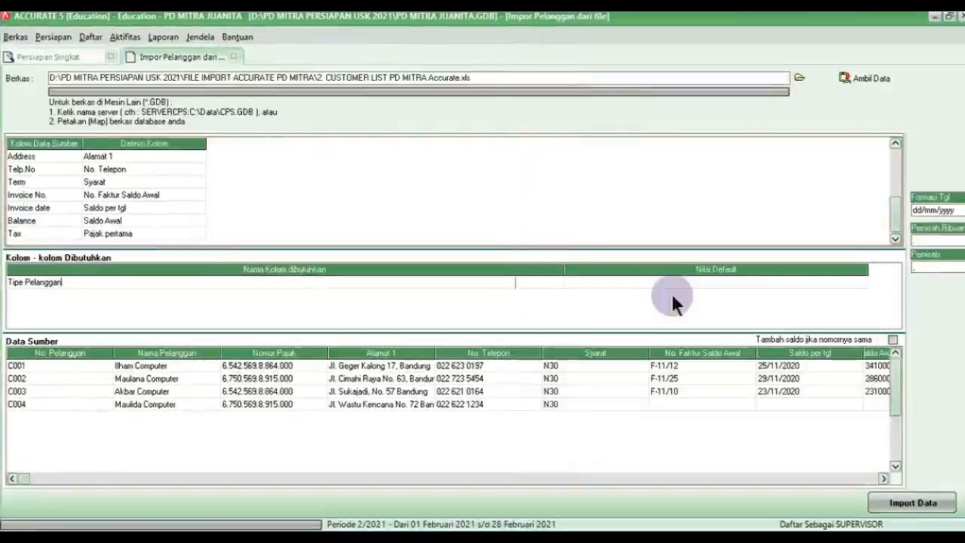
click(833, 282)
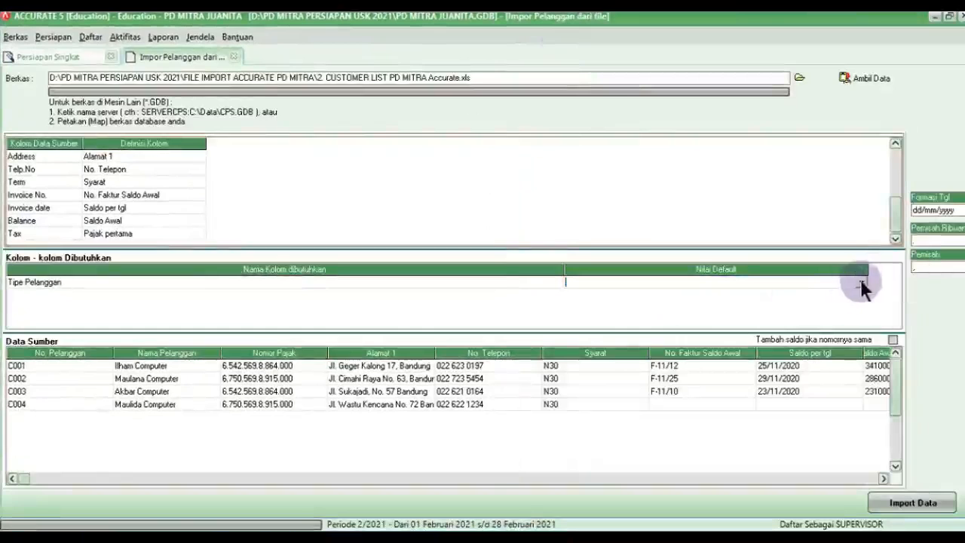
click(862, 283)
click(823, 297)
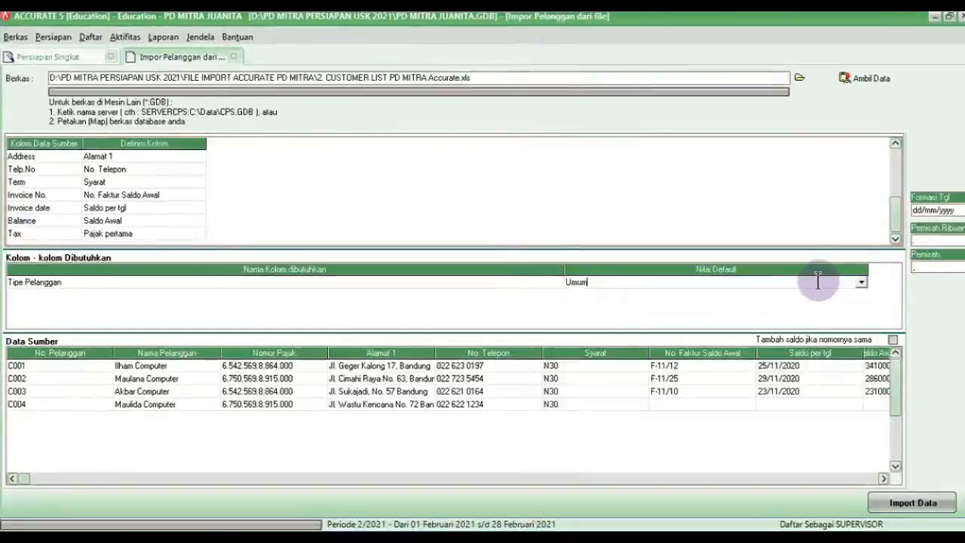
click(892, 340)
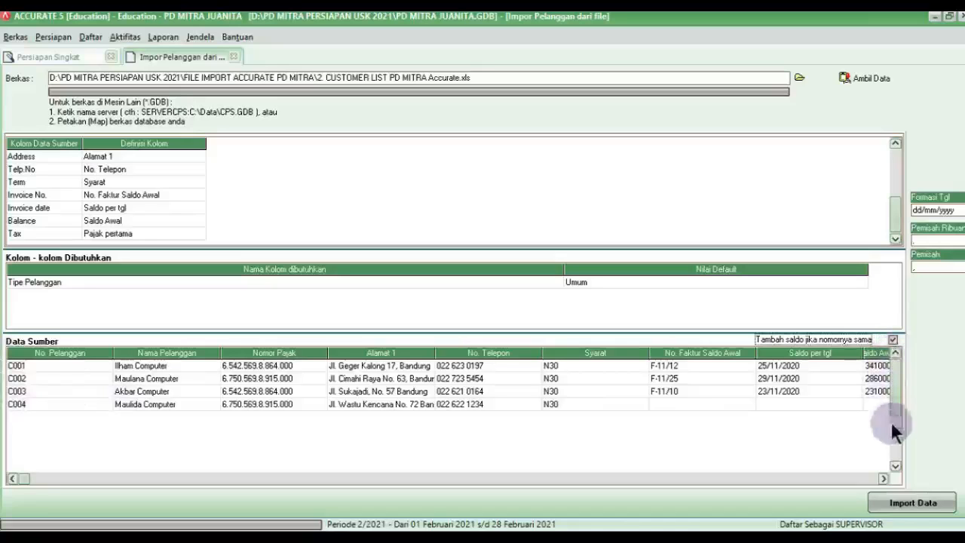
click(911, 510)
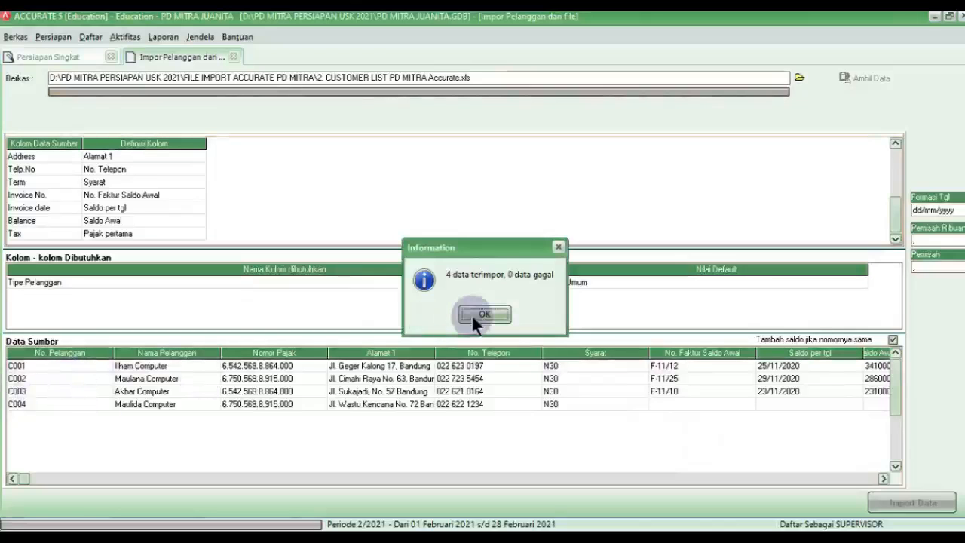
click(471, 313)
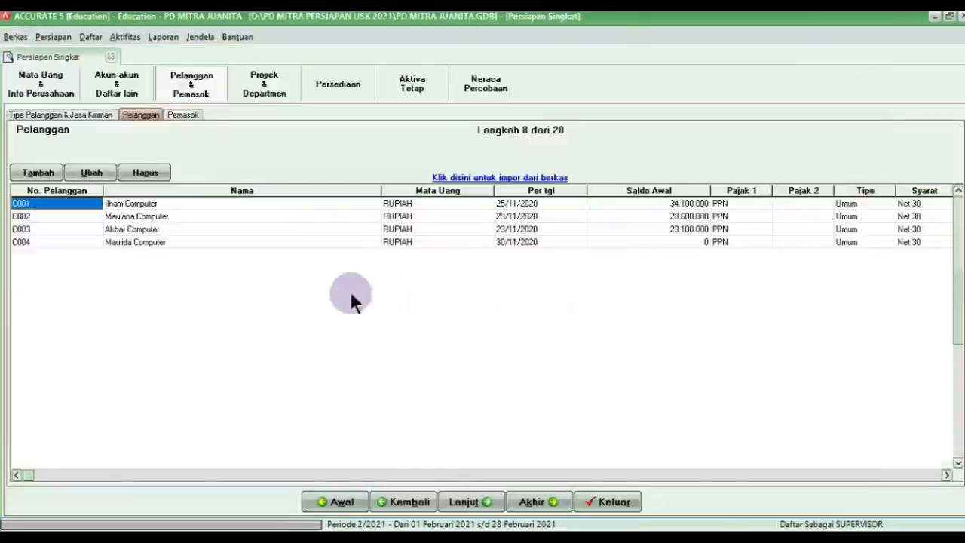
Step: Go to the supplier step and load the Excel file 3. SUPPLIER LIST PD MITRA Accurate for import
click(461, 501)
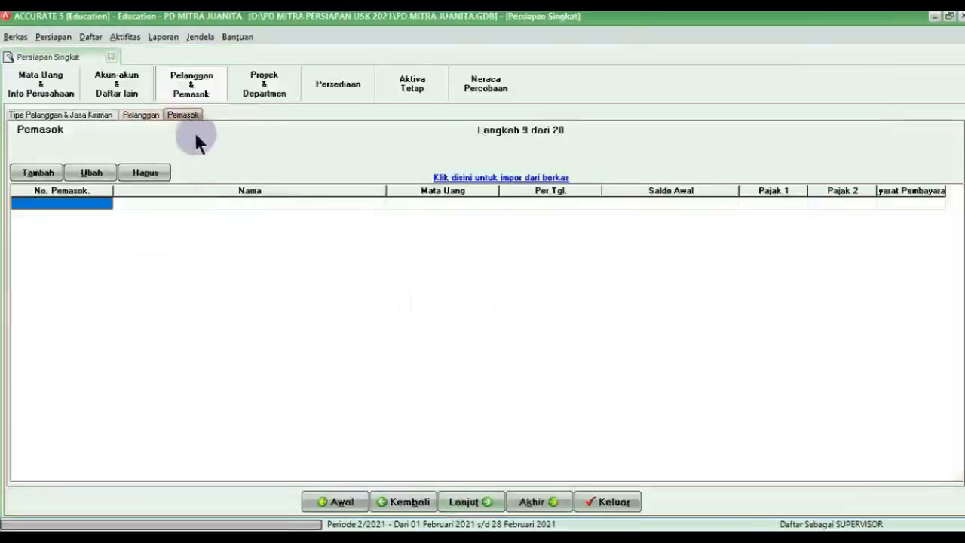
click(436, 180)
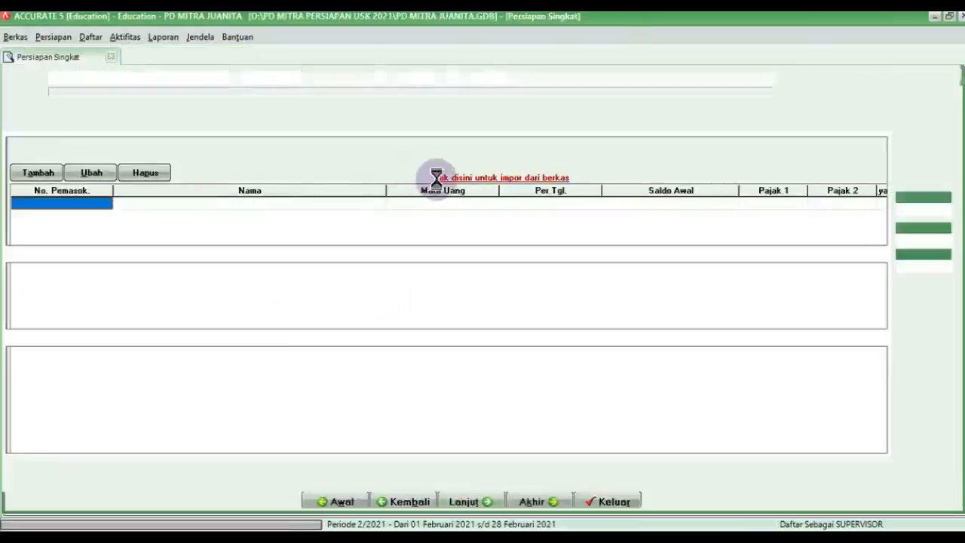
click(800, 77)
click(458, 377)
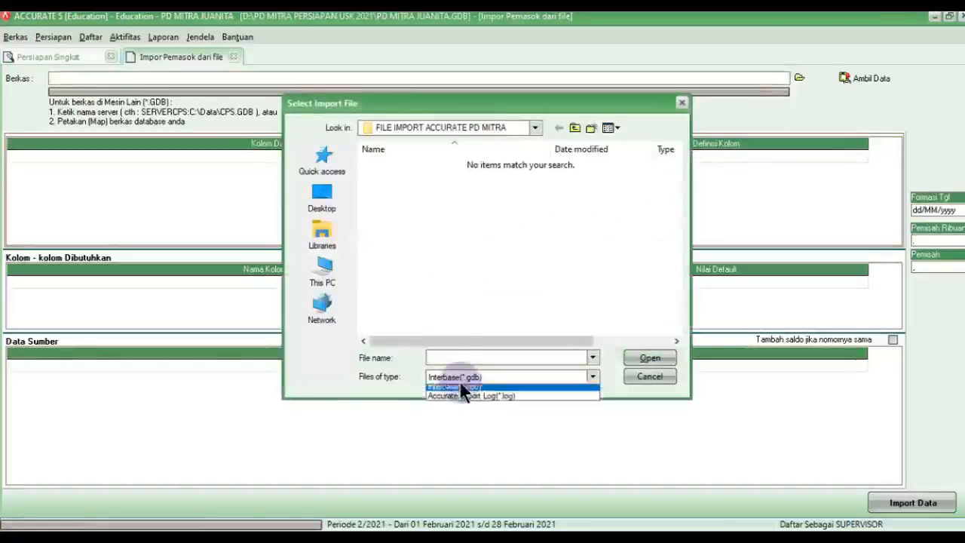
click(457, 394)
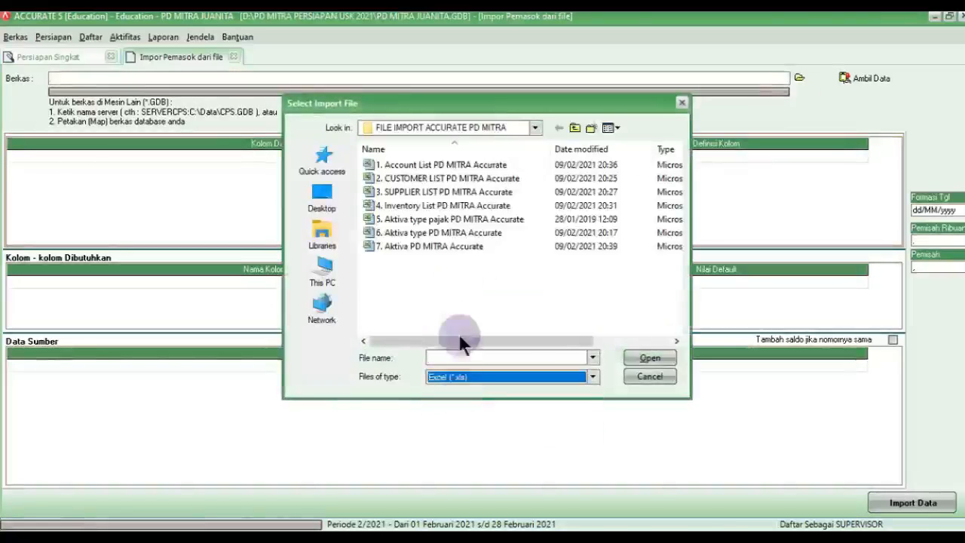
click(452, 193)
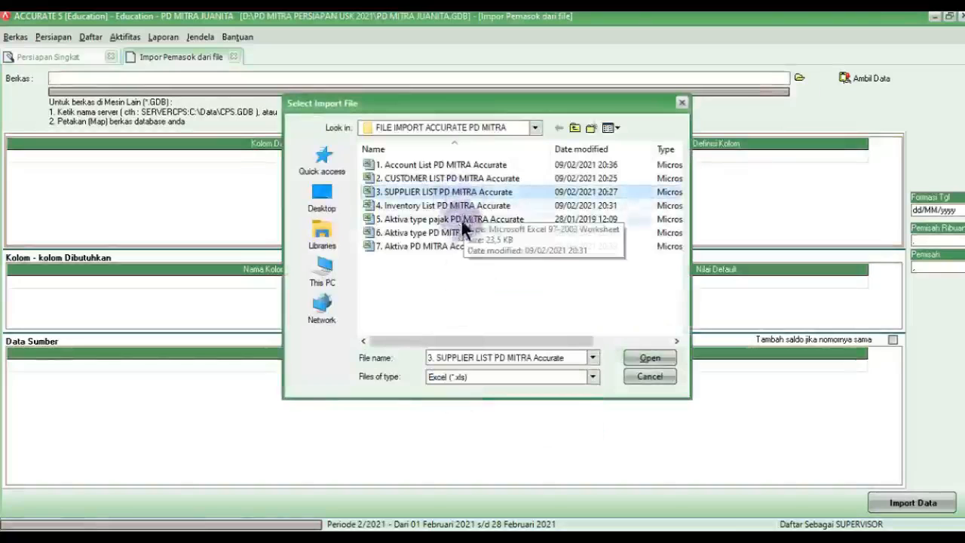
click(643, 355)
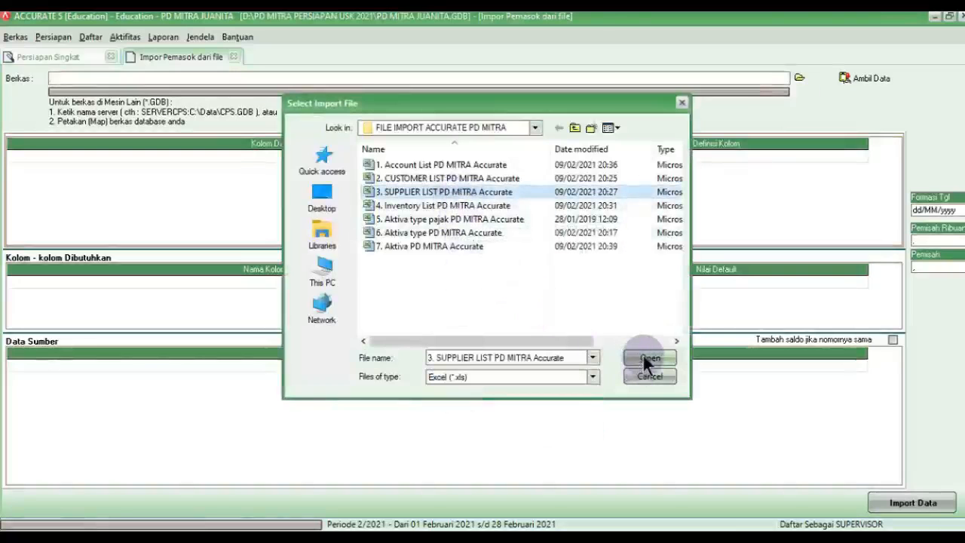
click(841, 78)
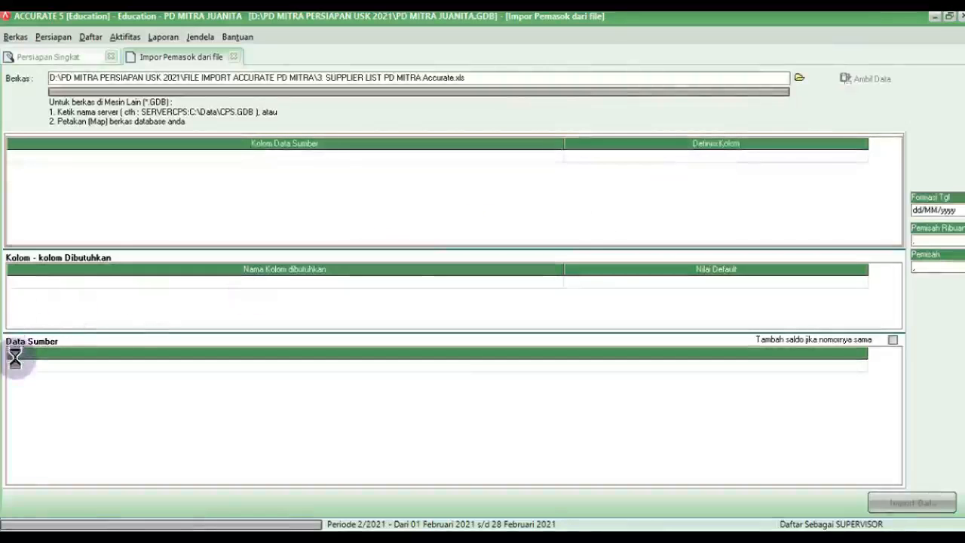
Step: Delete the Supplier.No header row from the source data and narrow the mapping columns
click(54, 365)
right_click(59, 367)
click(77, 392)
click(464, 314)
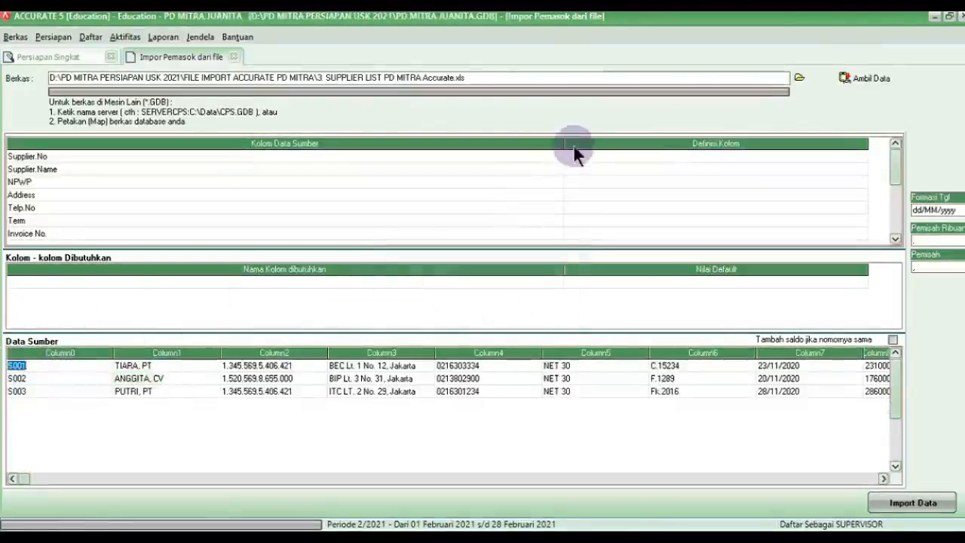
drag(564, 142, 82, 189)
drag(387, 144, 181, 167)
Step: Map Supplier.No to No Pemasok, Supplier.Name to Nama Pemasok and NPWP to Nomor Pajak
click(162, 157)
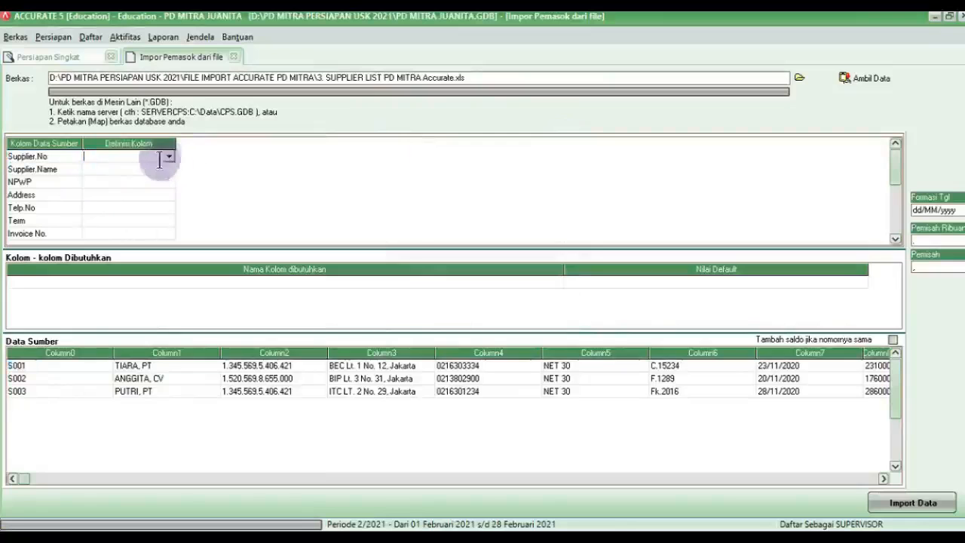
click(169, 157)
click(126, 178)
click(155, 170)
click(168, 170)
click(146, 189)
click(162, 182)
click(169, 184)
click(169, 183)
drag(168, 197, 168, 239)
click(169, 235)
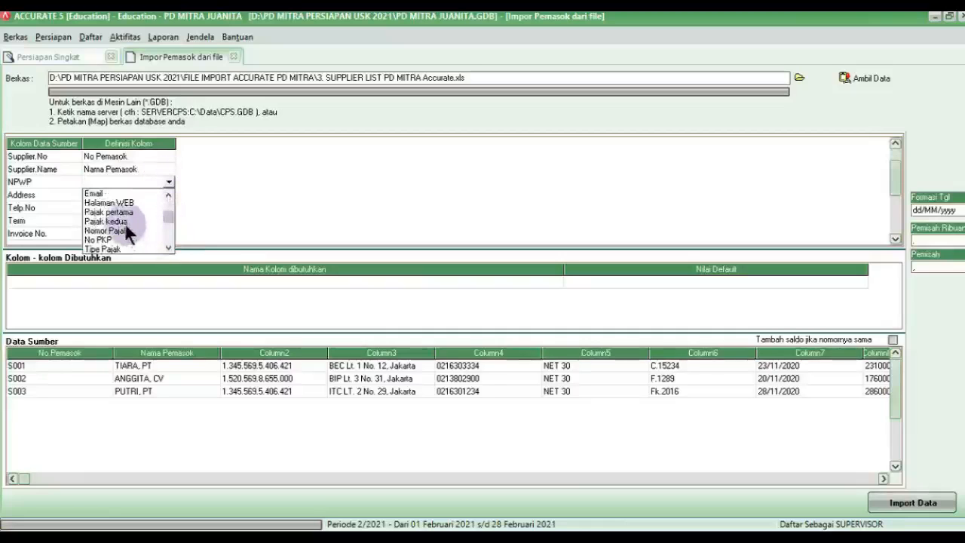
click(124, 231)
Step: Map Address to Alamat 1 and Telp.No to No. Telepon
click(151, 196)
click(166, 196)
click(168, 195)
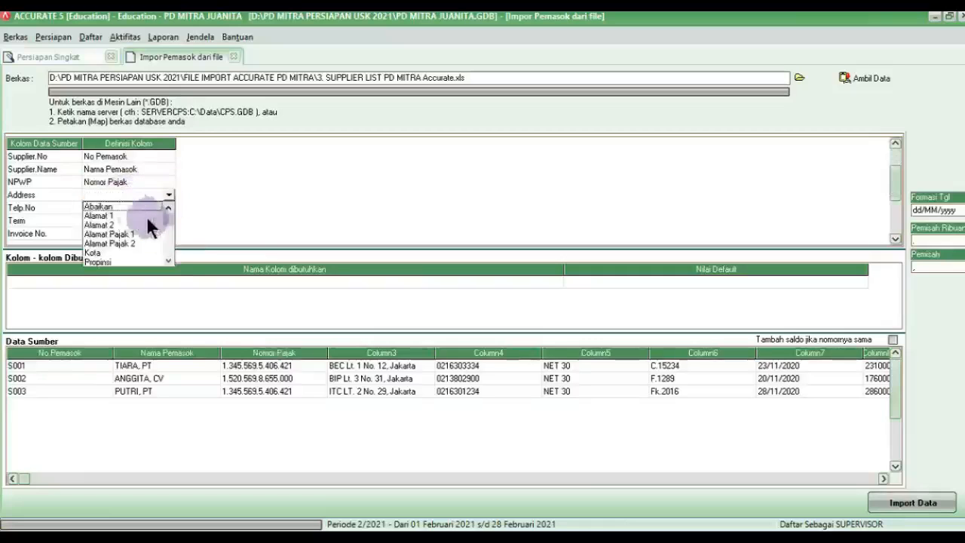
click(136, 220)
click(144, 209)
click(169, 208)
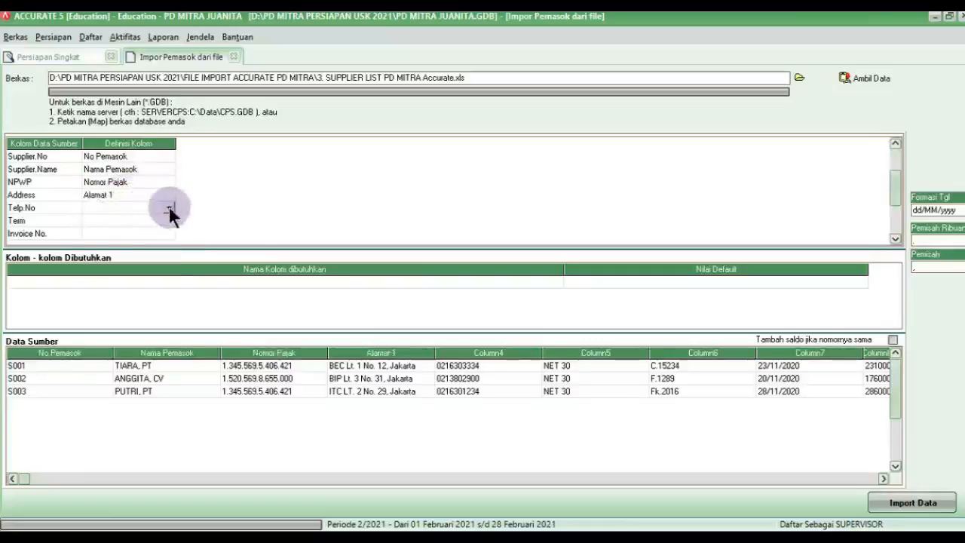
click(169, 208)
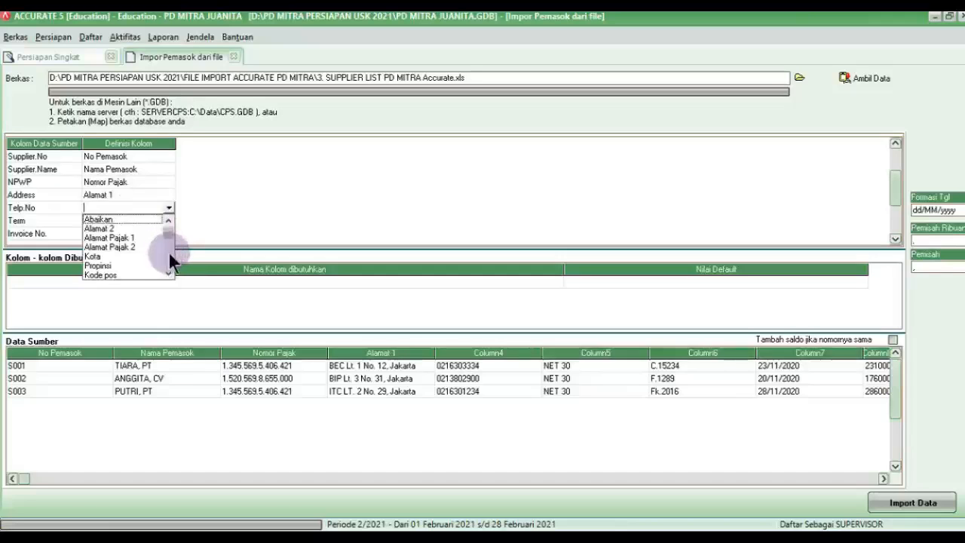
scroll(155, 254, down, 2)
click(126, 238)
Step: Map Term to Syarat and begin defining what the NET 30 term maps to
click(151, 220)
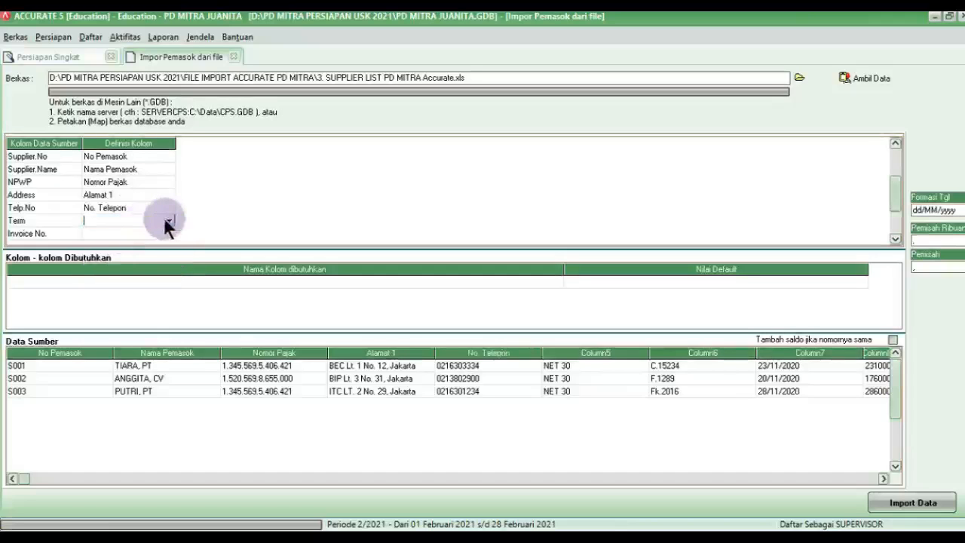
click(166, 219)
scroll(165, 260, down, 2)
scroll(166, 271, down, 4)
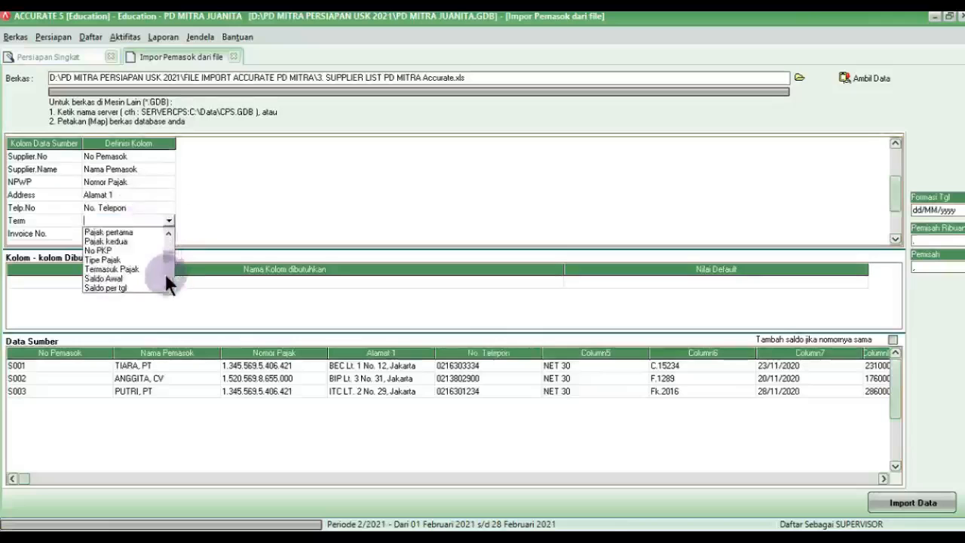
click(106, 250)
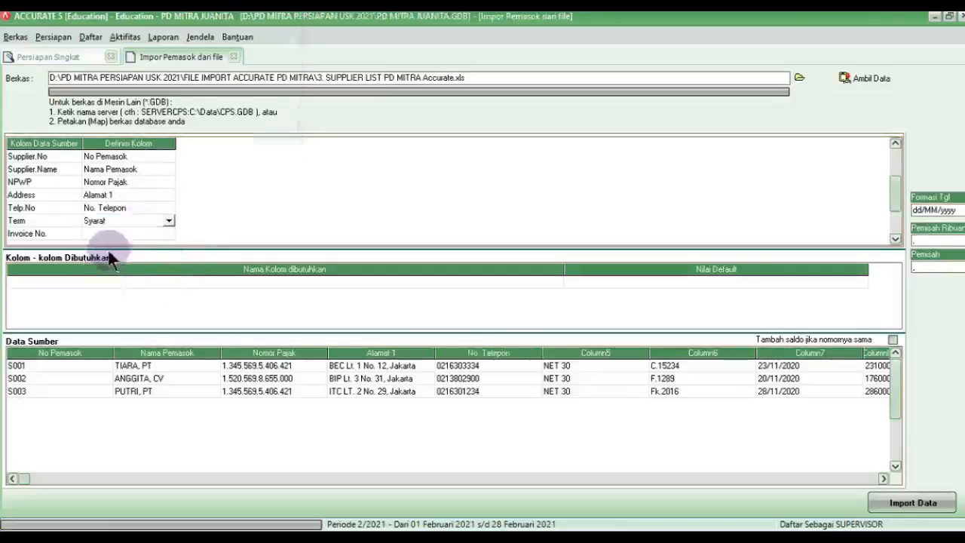
drag(199, 28, 344, 216)
click(373, 241)
Step: Map the supplier file's NET 30 payment term to the Net 30 term
click(393, 241)
click(427, 240)
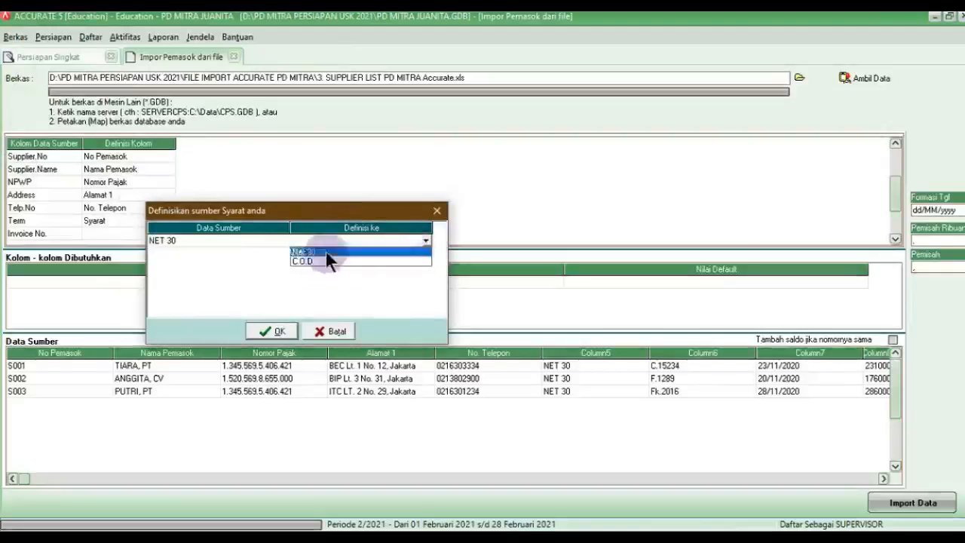
click(325, 252)
click(269, 330)
Step: Map the Invoice No. column to No. Faktur Saldo Awal
click(134, 234)
click(147, 234)
click(168, 233)
scroll(170, 291, down, 6)
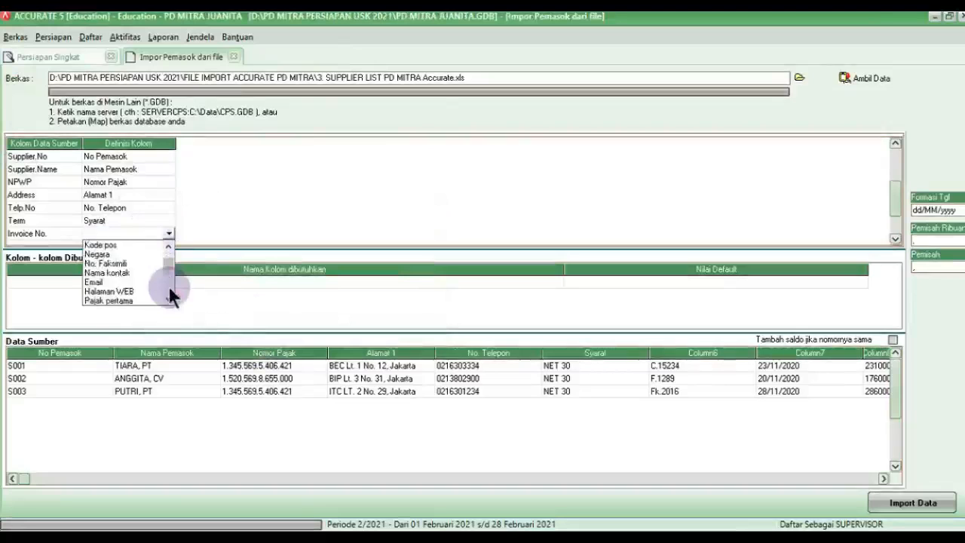
click(137, 283)
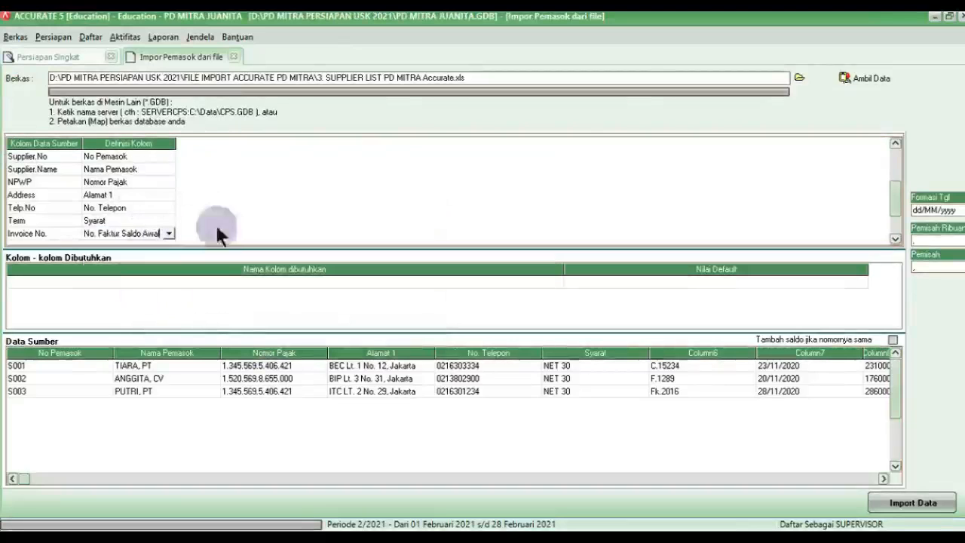
scroll(894, 226, down, 3)
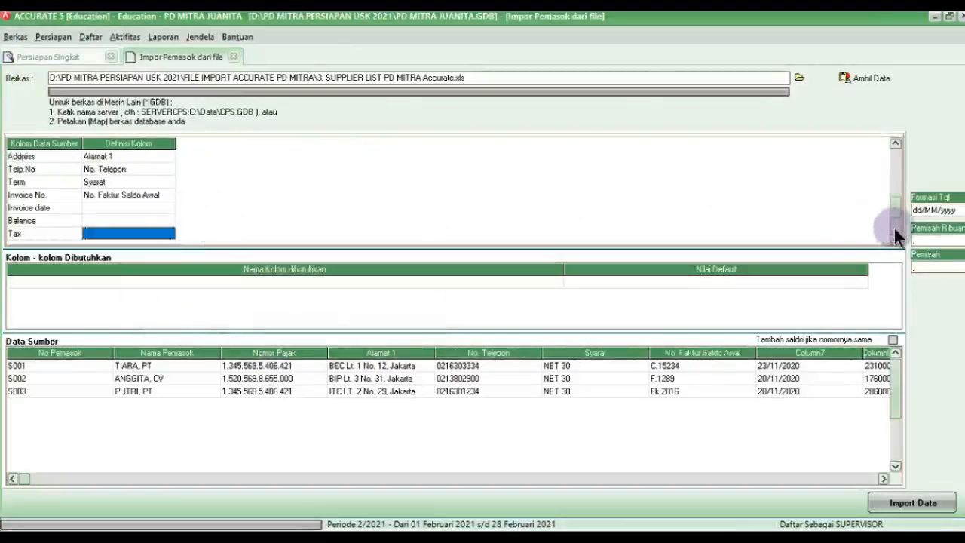
Step: Map the Invoice date column to Saldo per tgl
click(102, 208)
click(155, 208)
click(168, 210)
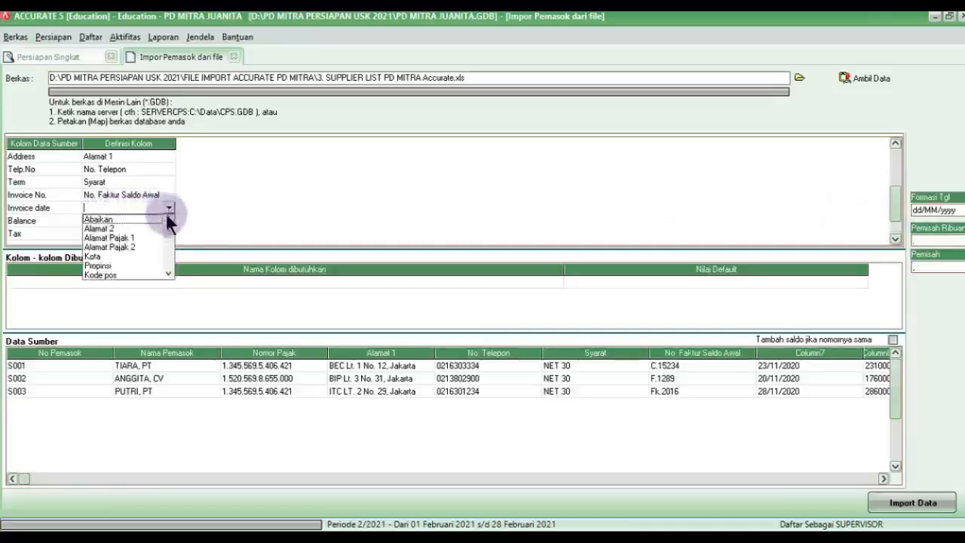
scroll(173, 260, down, 6)
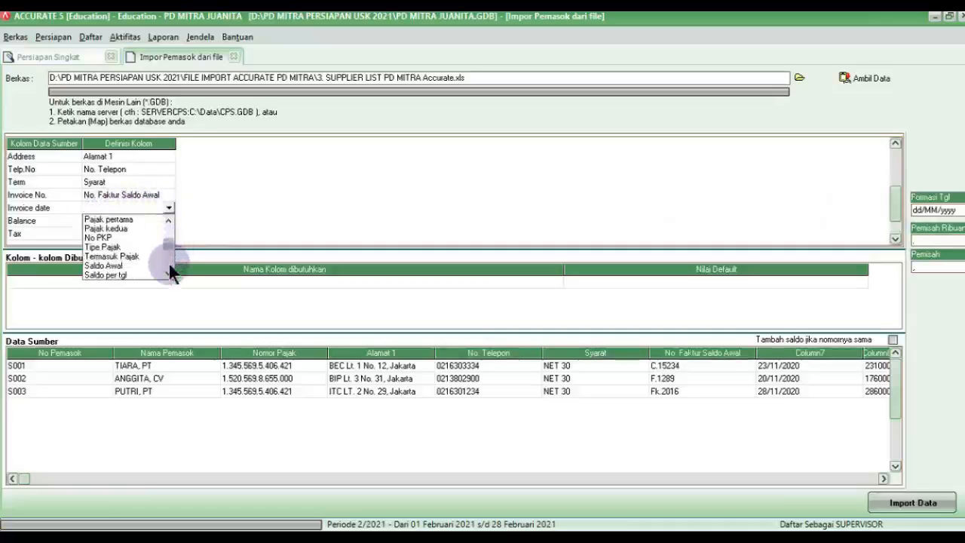
scroll(174, 264, down, 2)
click(107, 220)
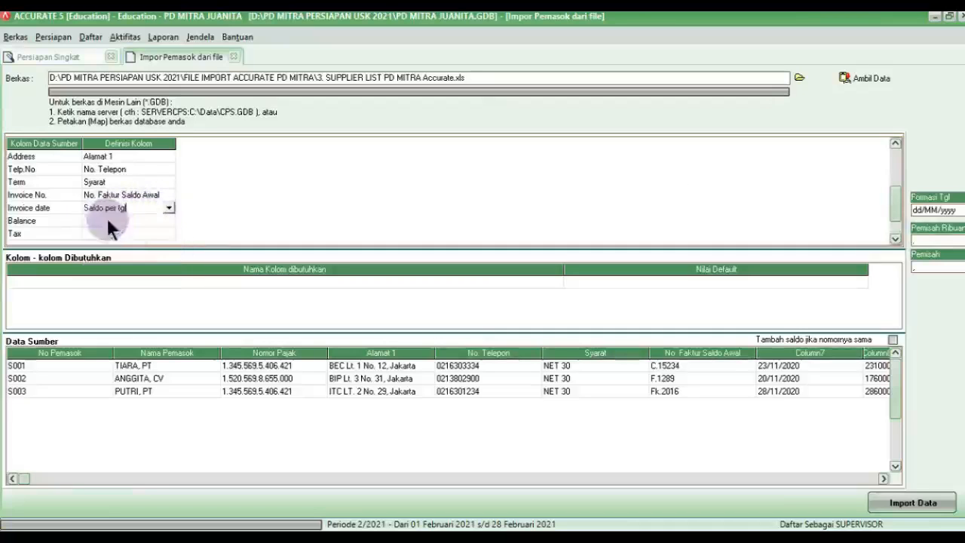
Step: Map the Balance column to Saldo Awal
click(151, 221)
click(163, 220)
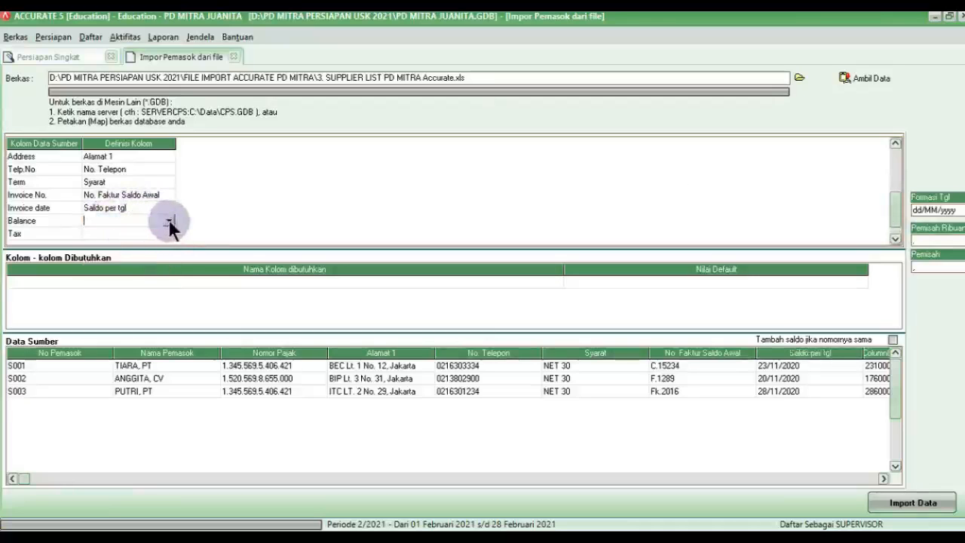
click(169, 221)
scroll(168, 263, down, 6)
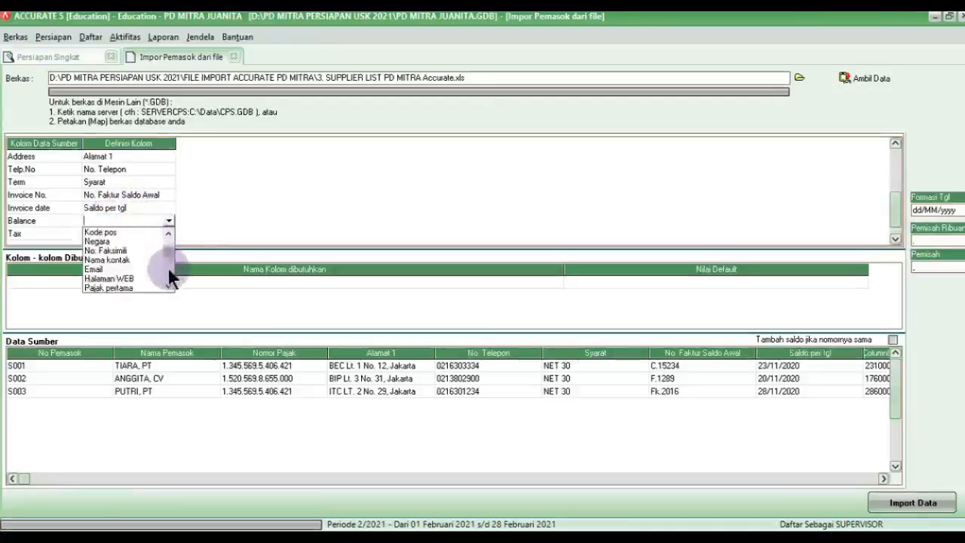
click(101, 279)
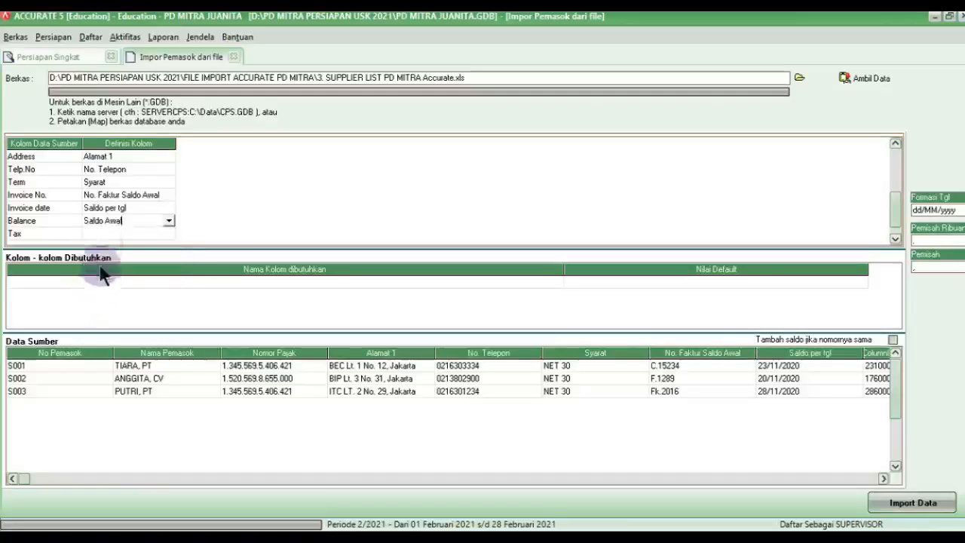
Step: Map the Tax column to Pajak pertama
click(127, 234)
click(155, 234)
click(168, 233)
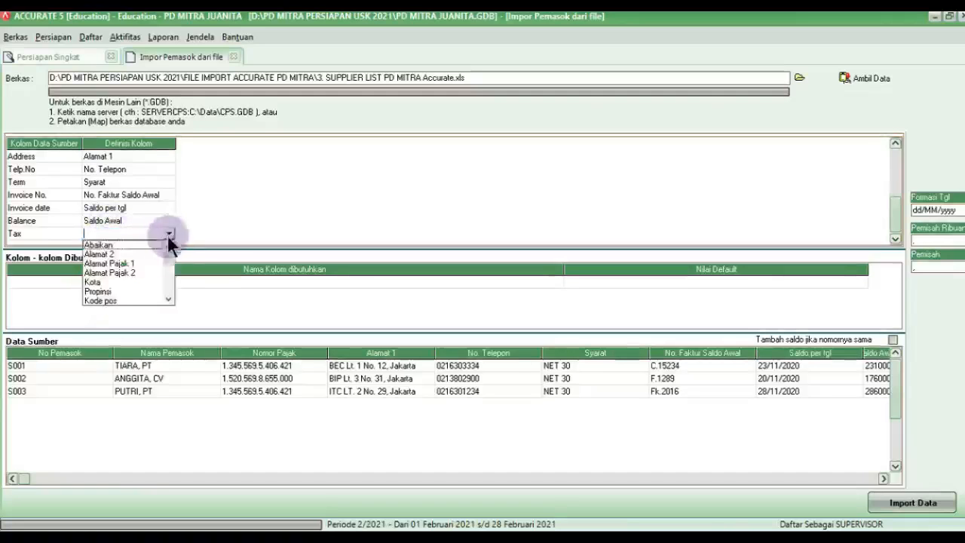
scroll(169, 274, down, 6)
click(120, 245)
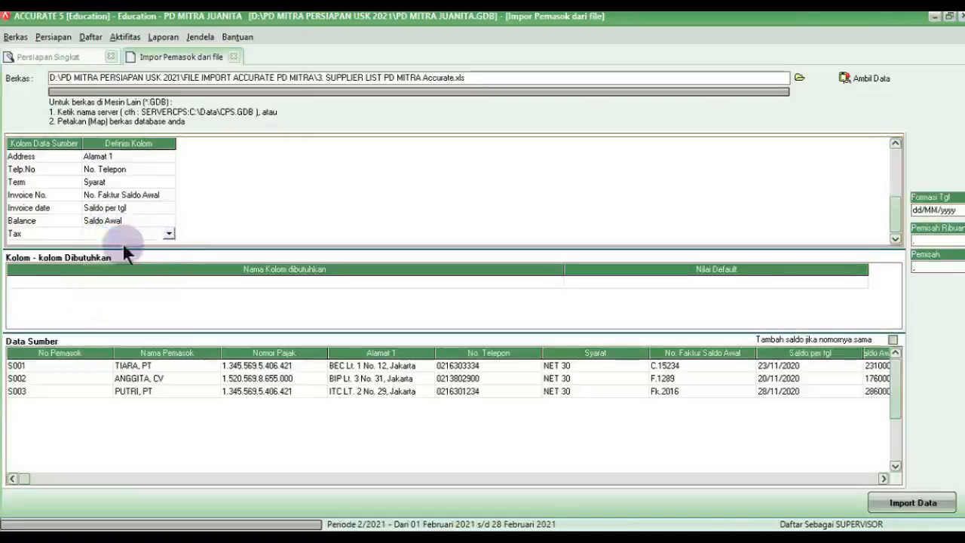
Step: Map the file's PPN tax value to the PPN tax
drag(215, 25, 312, 181)
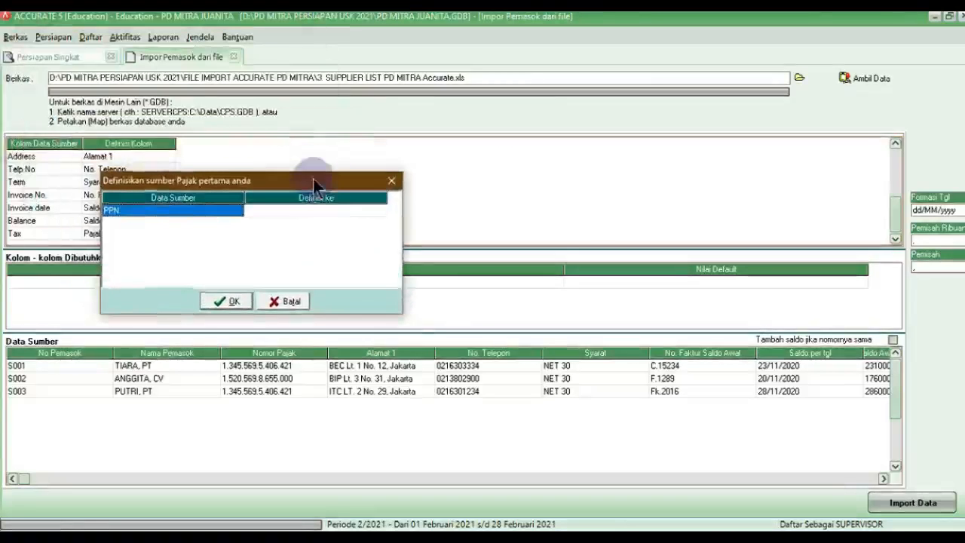
click(342, 208)
click(378, 212)
click(312, 230)
click(222, 303)
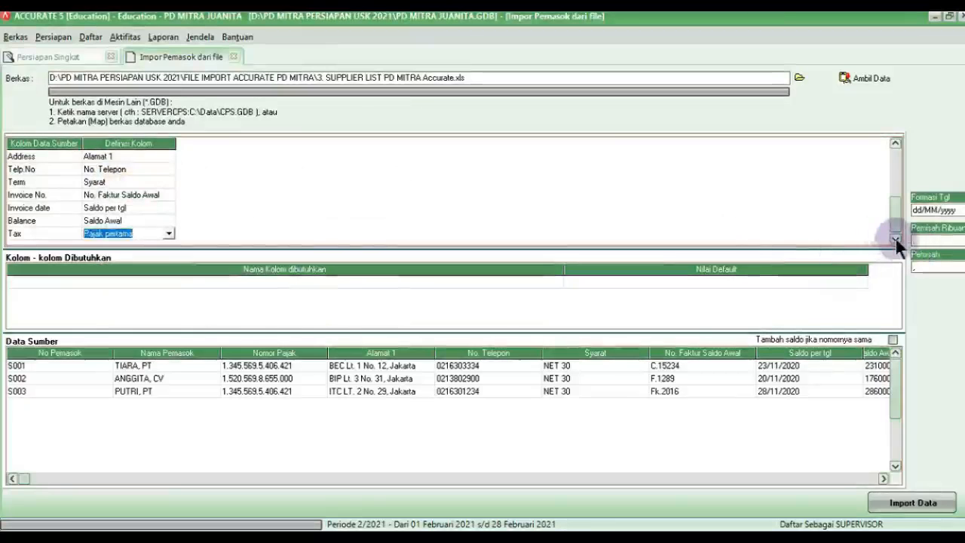
Step: Set balances for repeated supplier numbers to be added together
click(144, 212)
click(534, 281)
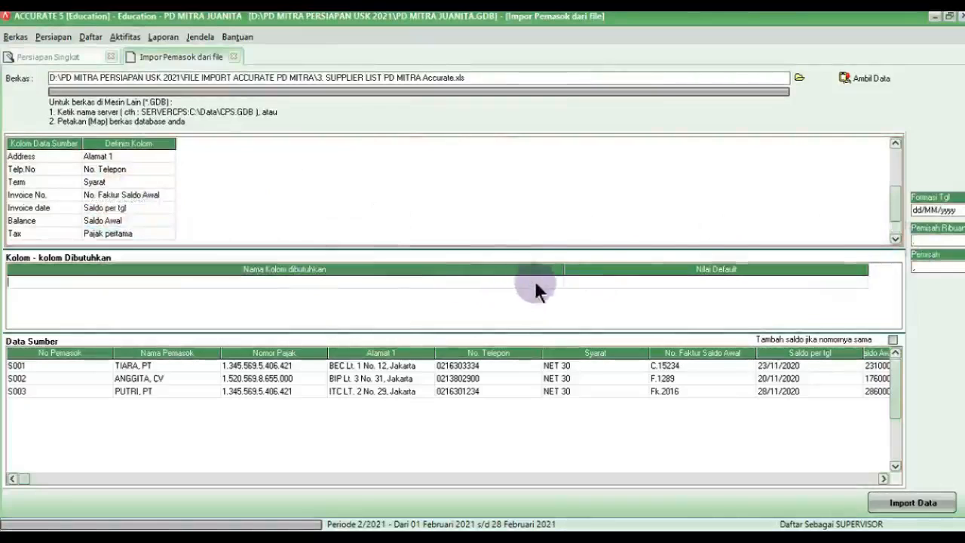
click(891, 339)
Step: Import suppliers S001–S003 and advance the wizard to step 10, Proyek & Departemen
click(916, 508)
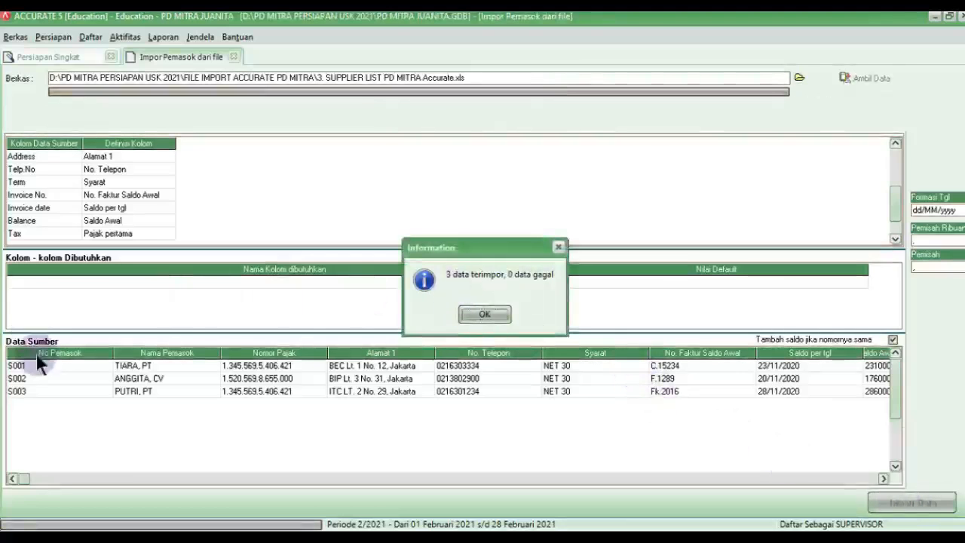
click(482, 314)
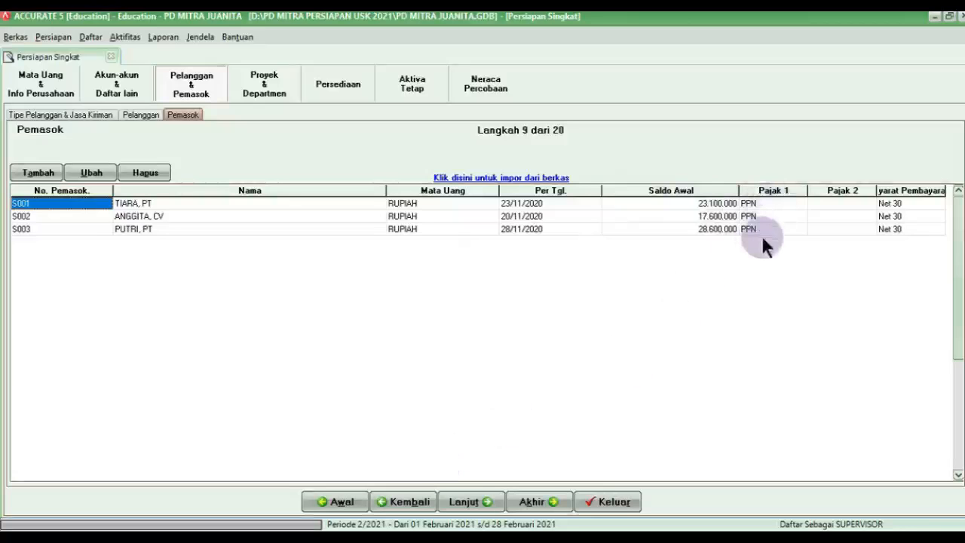
click(486, 500)
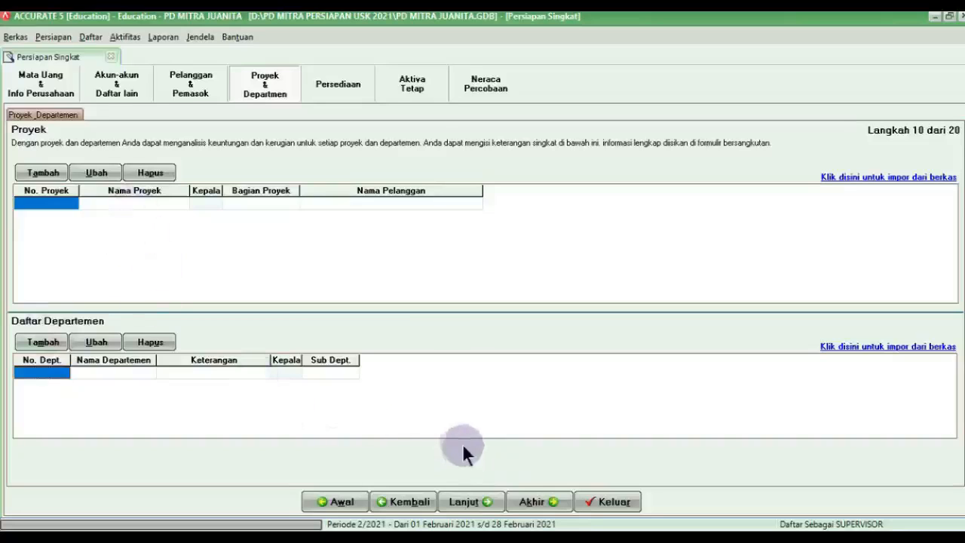
Step: Advance to Akun Default Barang; set Persediaan to 1-1500 Merchandise Inventory and Penjualan to 4-1100 Sales
click(483, 505)
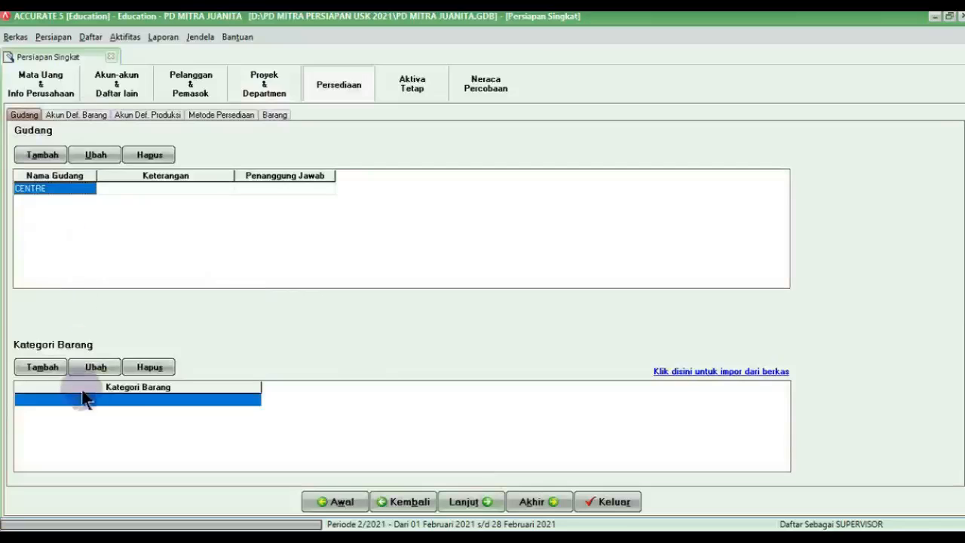
click(487, 501)
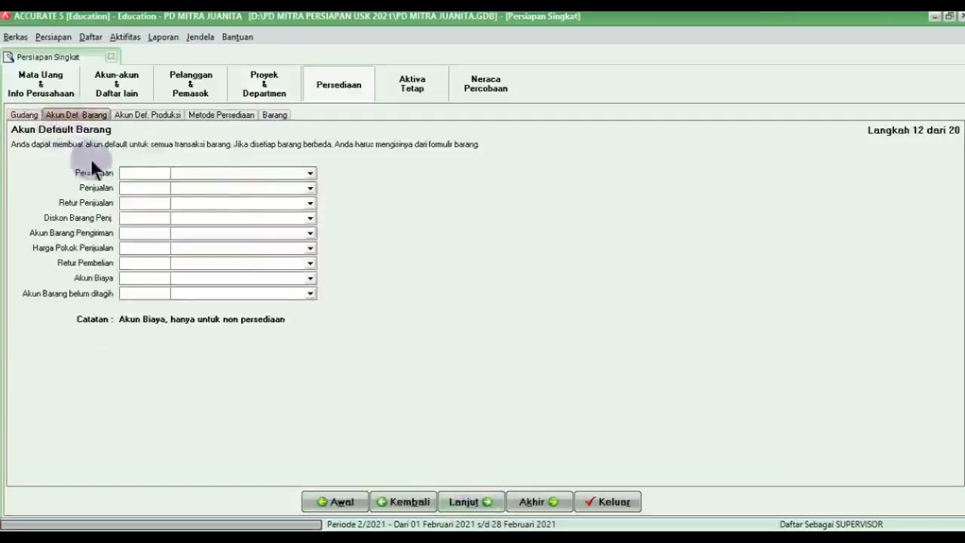
click(233, 175)
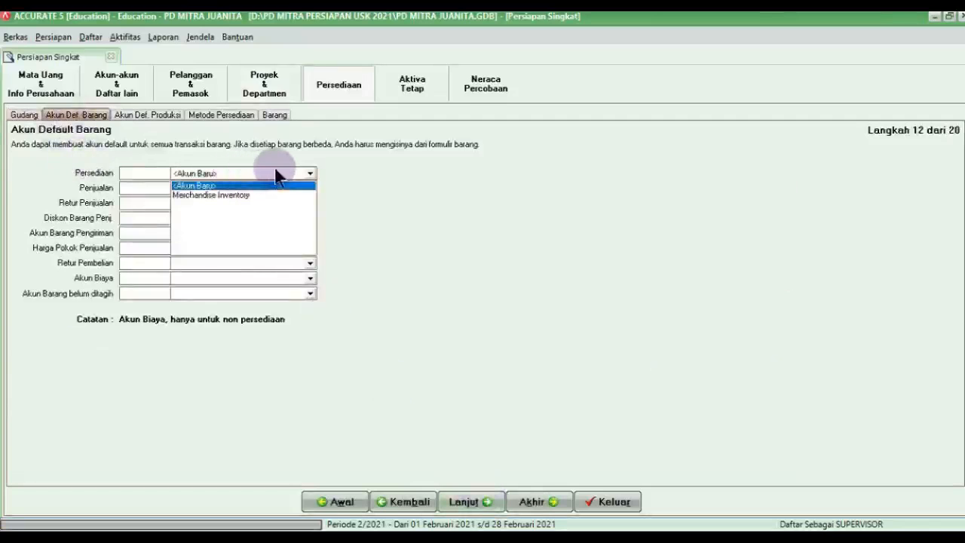
click(234, 195)
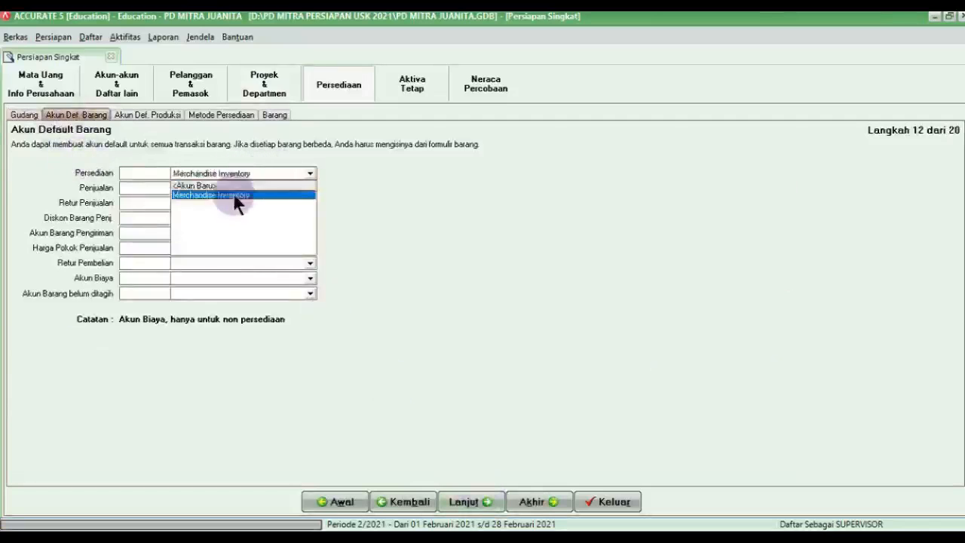
click(238, 188)
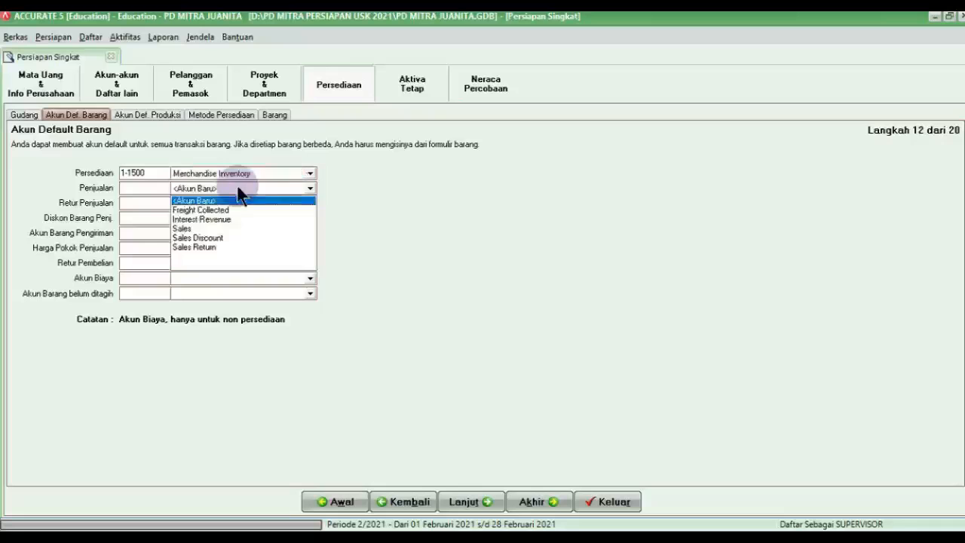
click(184, 228)
click(202, 204)
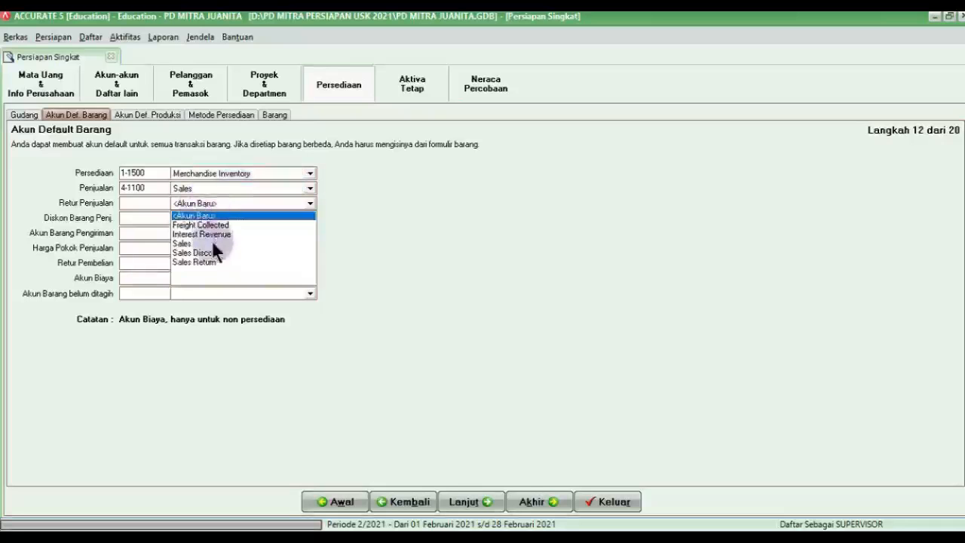
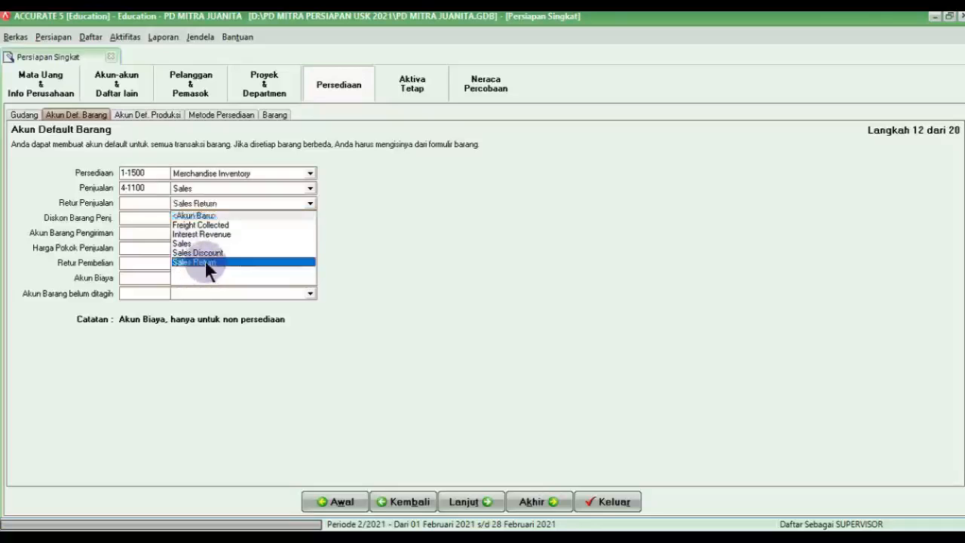
Step: Set Sales Return 4-1200, Sales Discount, Merchandise Inventory for shipping, and Cost of Good Sold for cost of sales
click(205, 261)
click(223, 218)
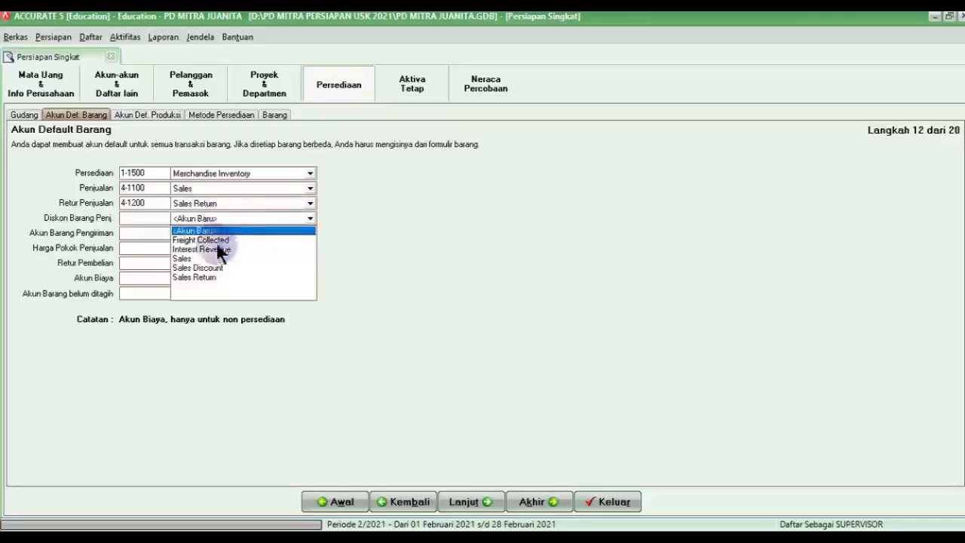
click(211, 265)
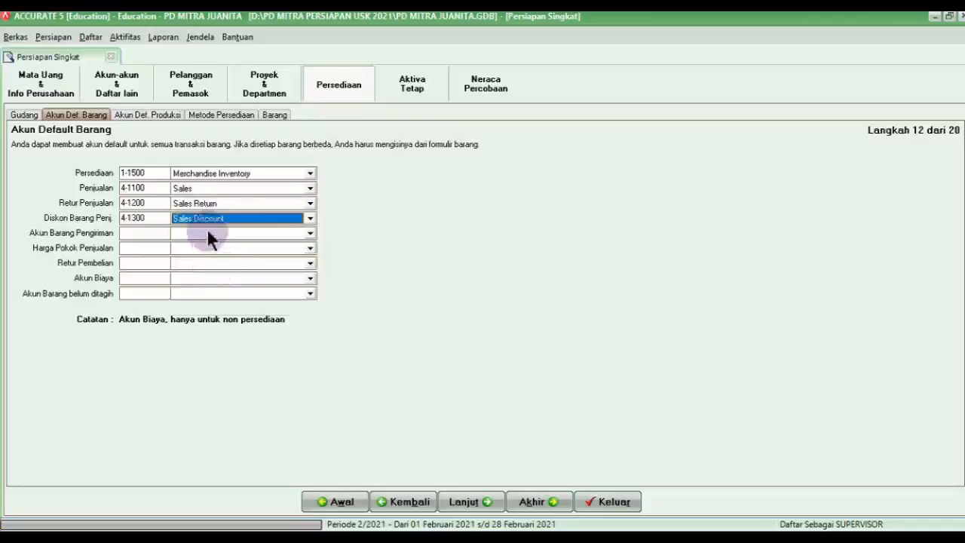
click(208, 233)
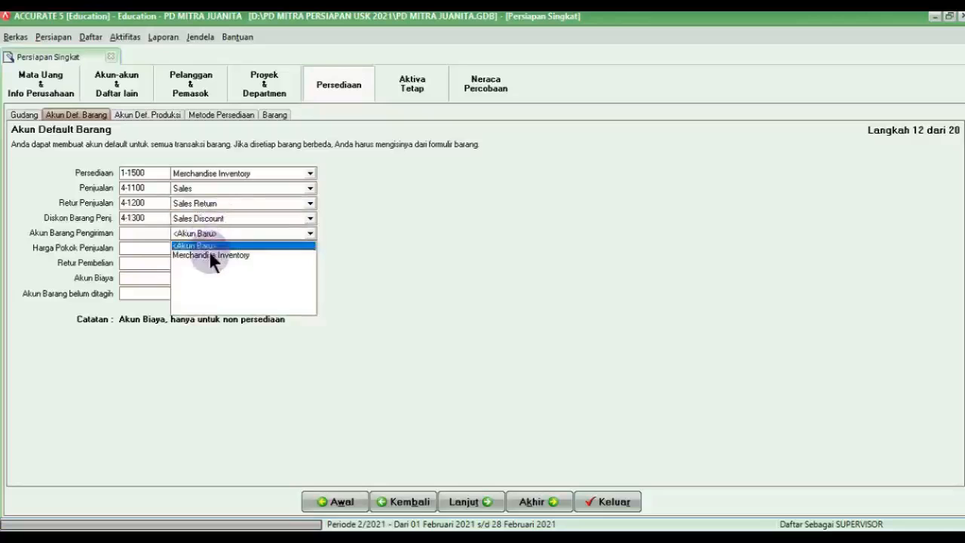
click(210, 255)
click(208, 248)
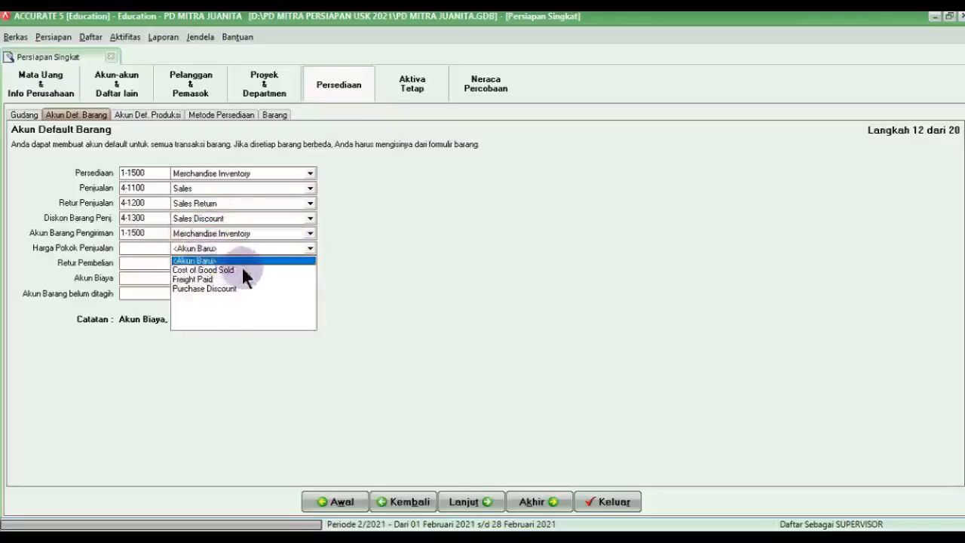
click(241, 269)
Step: Set purchase returns to Merchandise Inventory, expenses to Other Operating Expense, and unbilled items to Expense Payable 2-1200
click(233, 261)
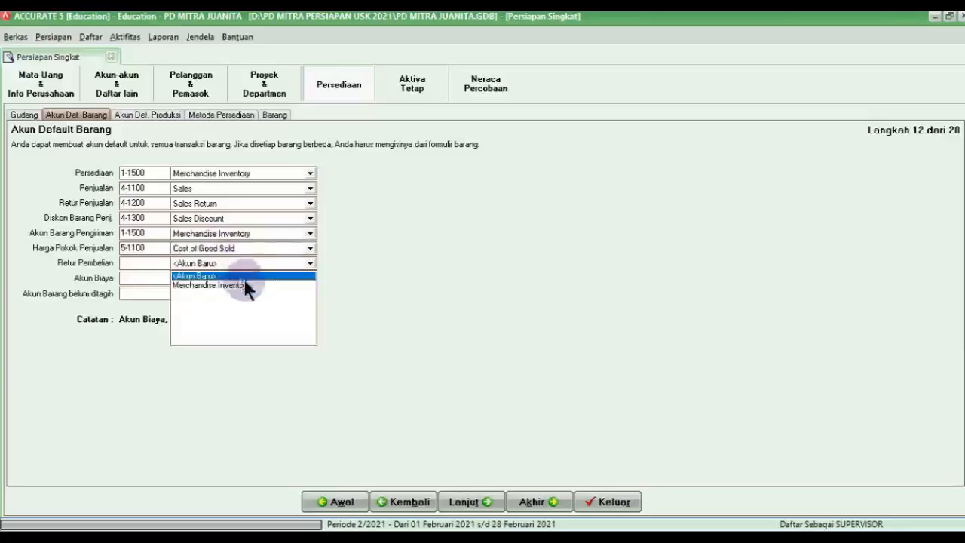
click(247, 285)
click(242, 278)
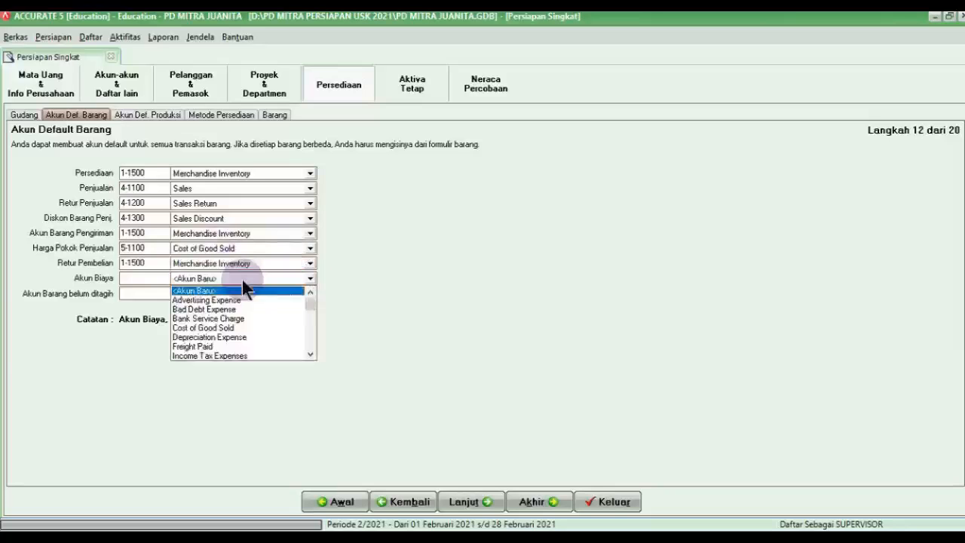
click(310, 338)
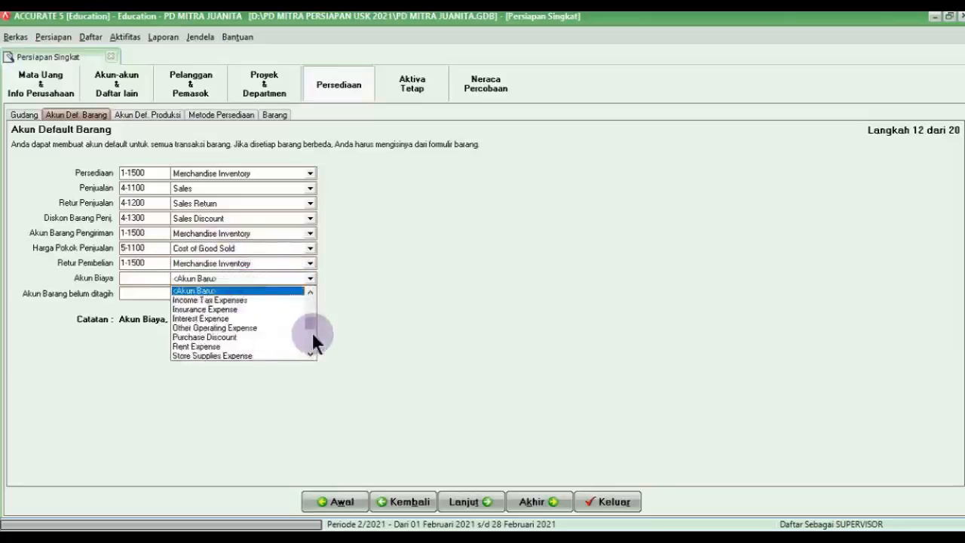
click(240, 327)
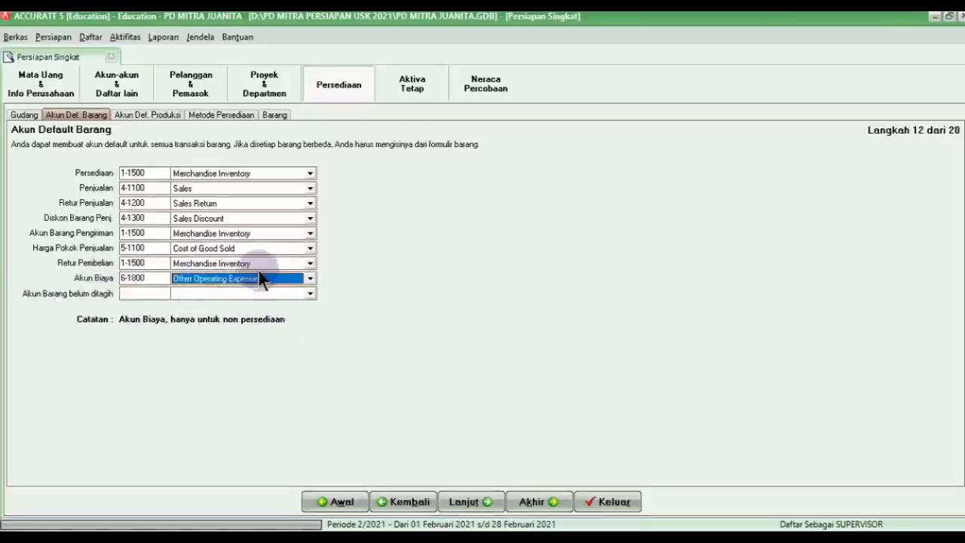
click(199, 292)
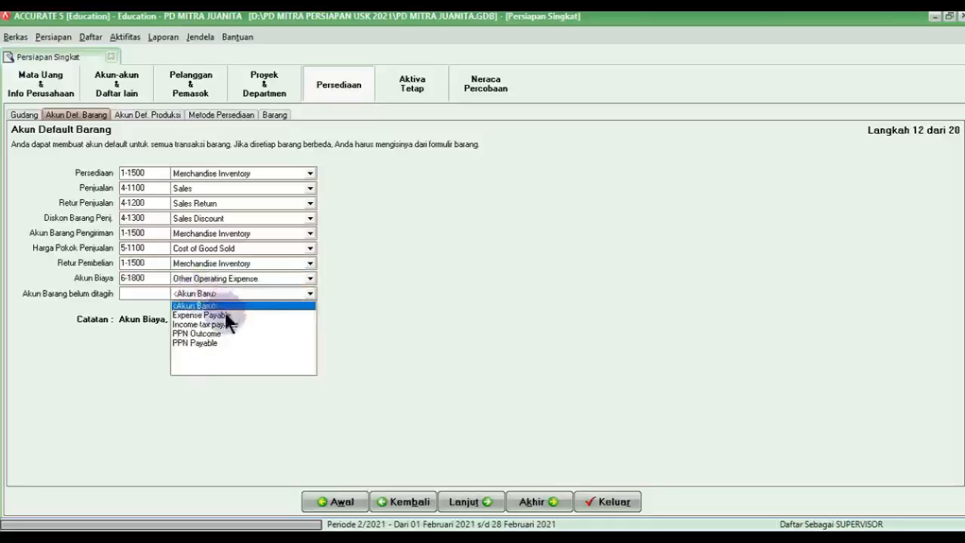
click(230, 314)
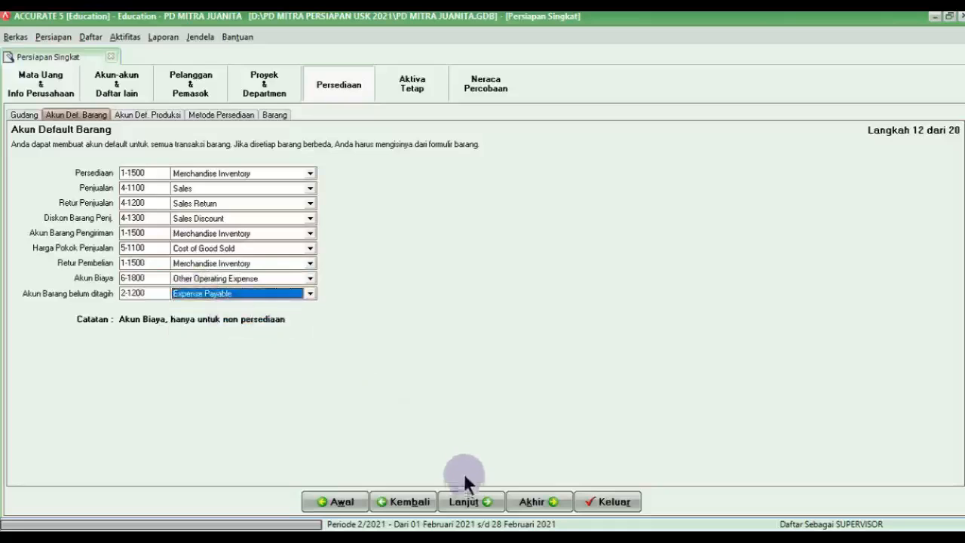
Step: Advance past production accounts to the Metode Biaya page, with Rata-rata costing selected
click(471, 494)
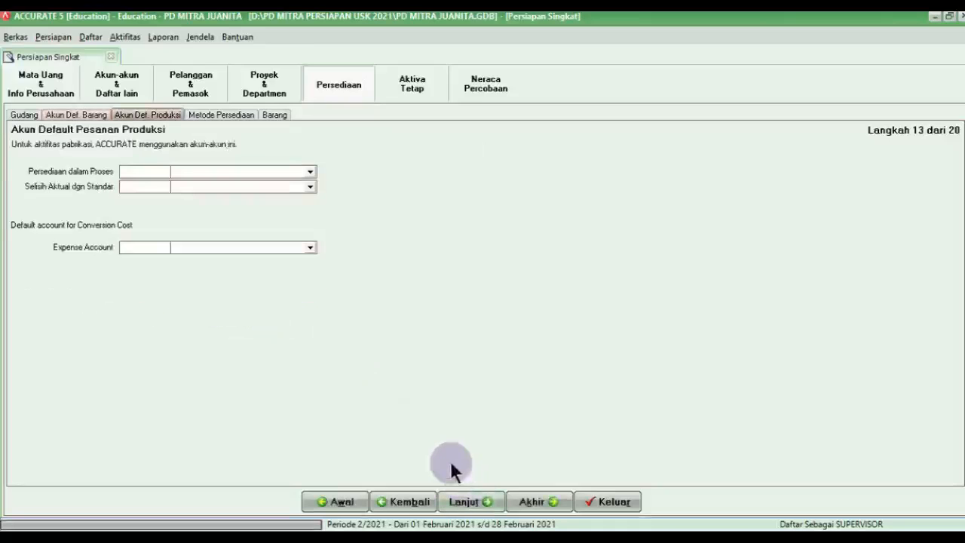
click(489, 500)
key(alt+Tab)
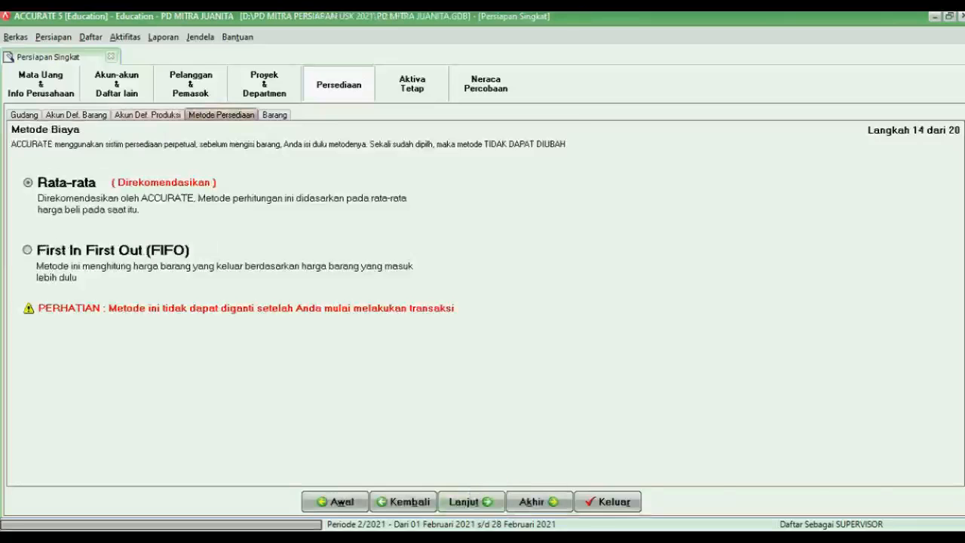
scroll(655, 400, down, 2)
scroll(654, 399, down, 10)
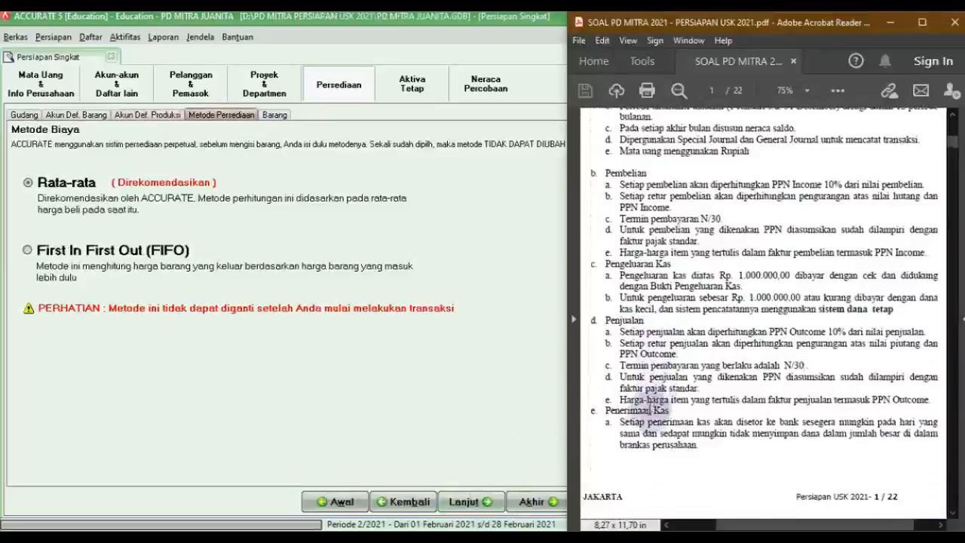
scroll(595, 355, up, 10)
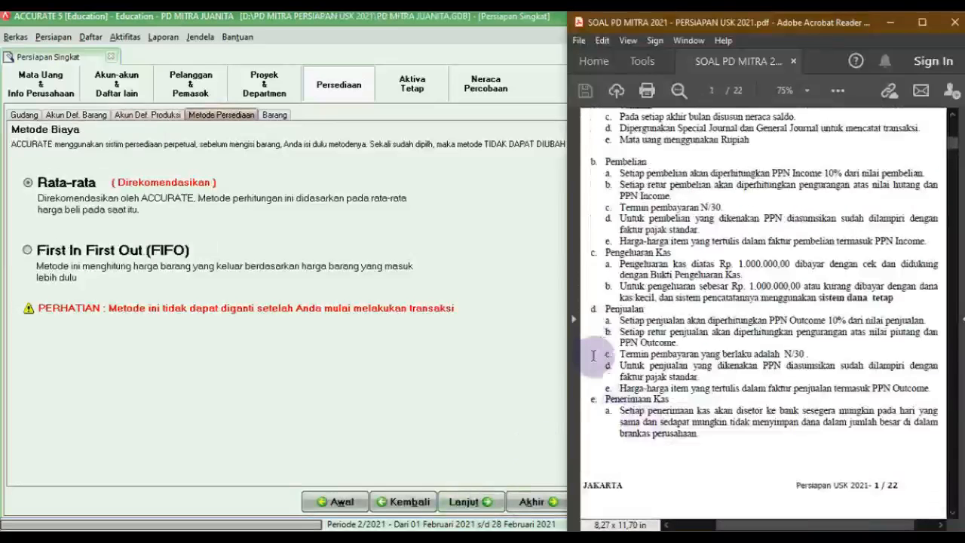
scroll(595, 356, down, 9)
drag(604, 167, 858, 180)
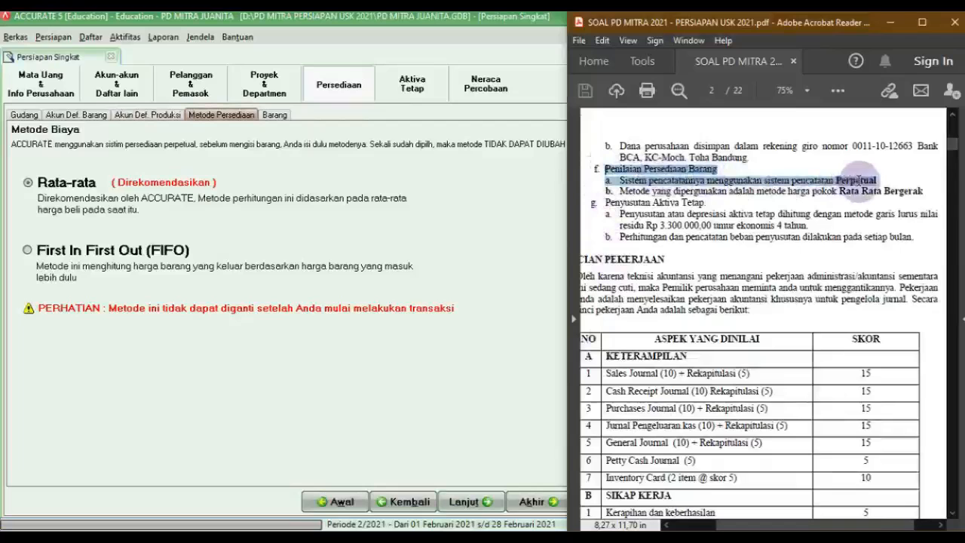
drag(858, 181, 921, 194)
click(919, 200)
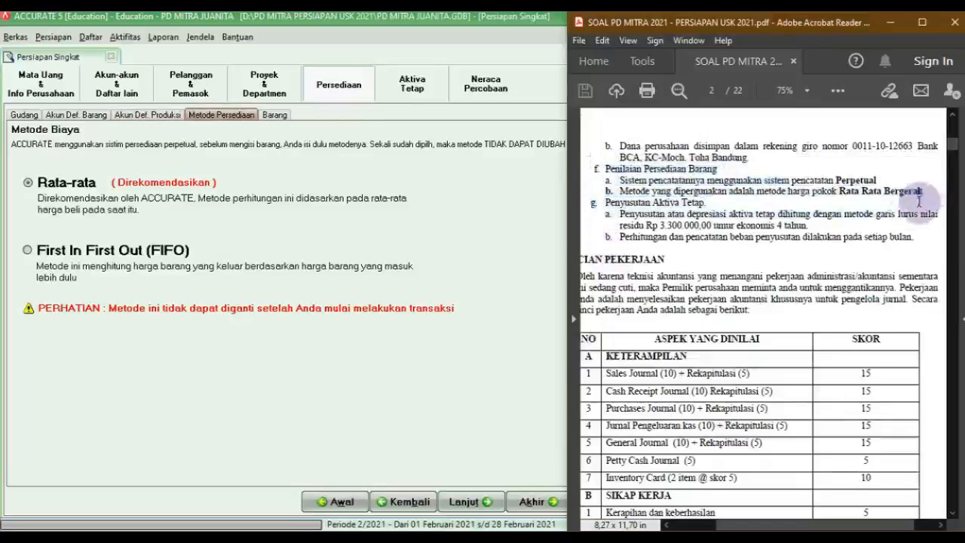
click(56, 182)
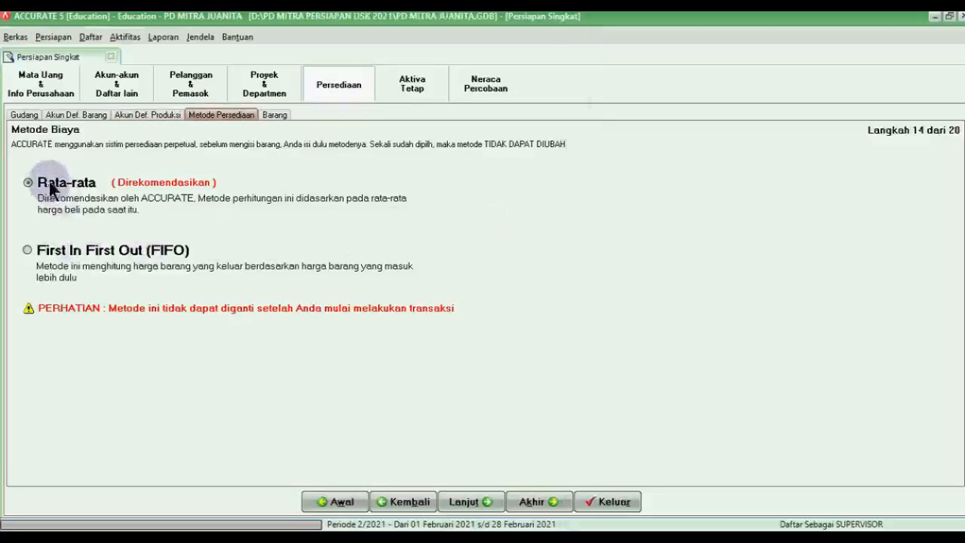
click(472, 501)
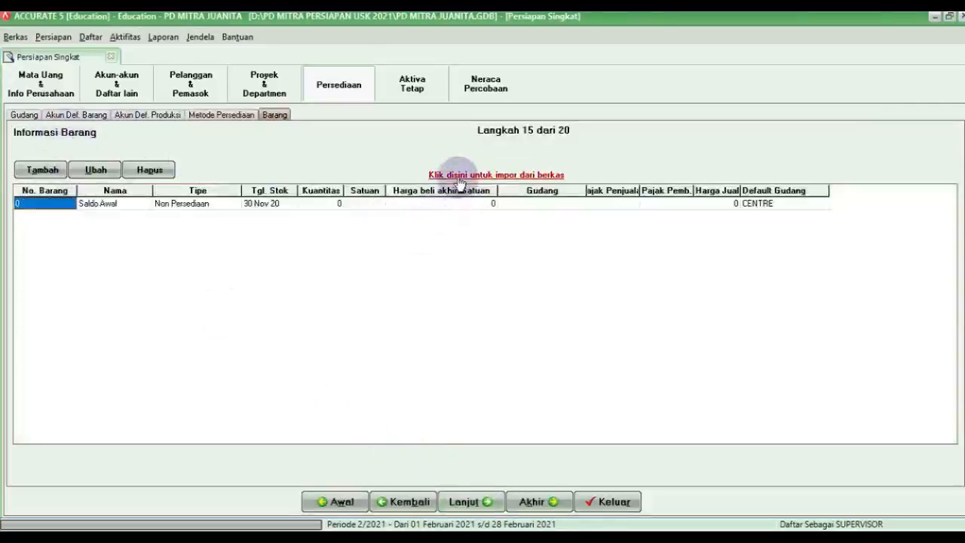
Step: Load the Excel file 4. Inventory List PD MITRA Accurate.xls as the item import source
click(458, 177)
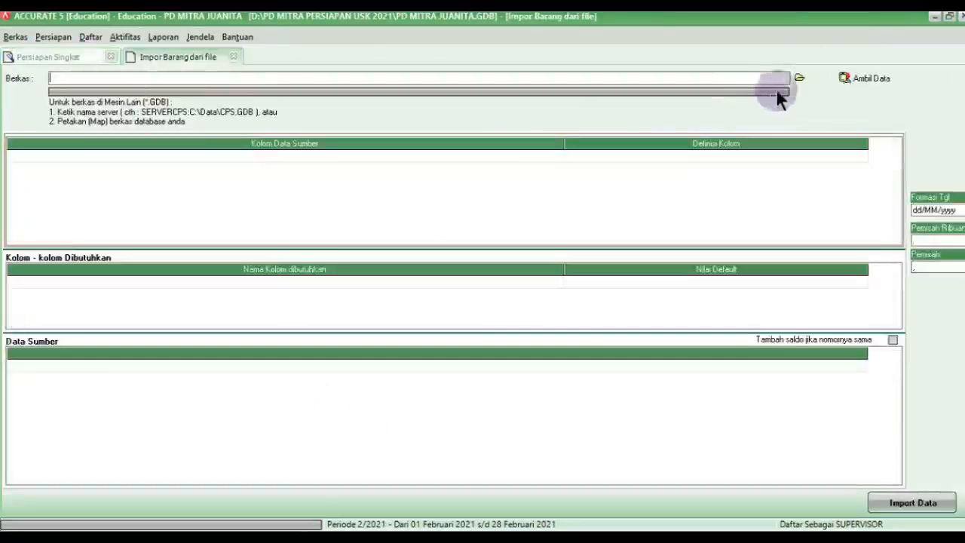
click(800, 79)
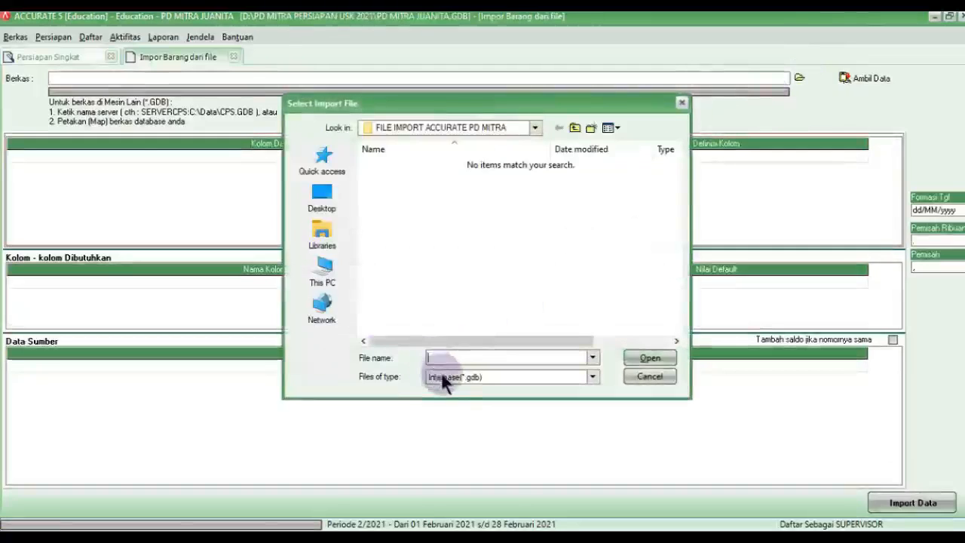
click(445, 379)
click(448, 399)
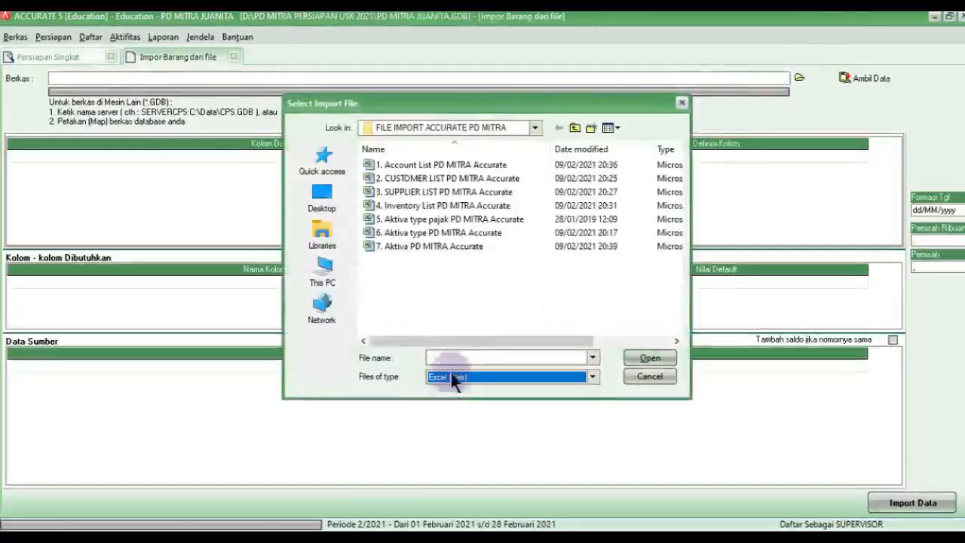
click(415, 206)
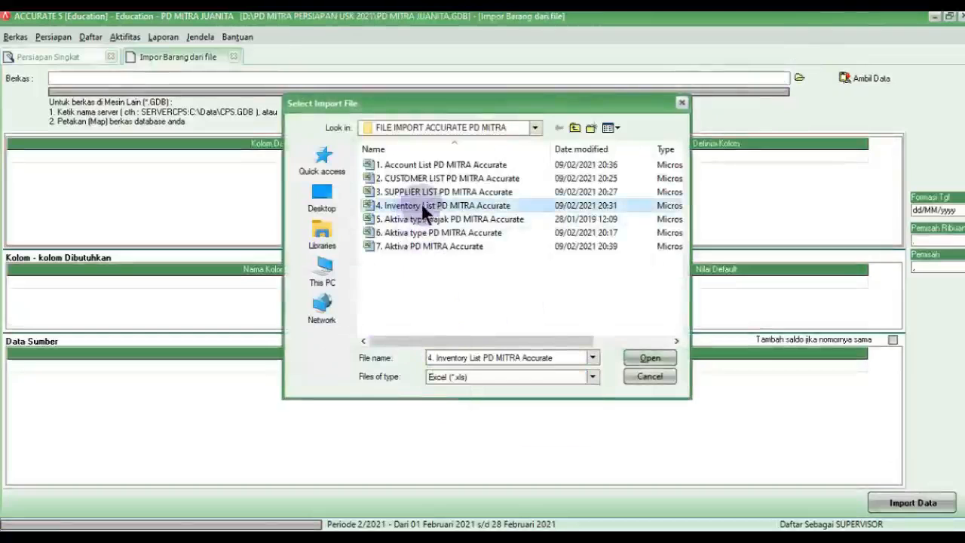
click(645, 358)
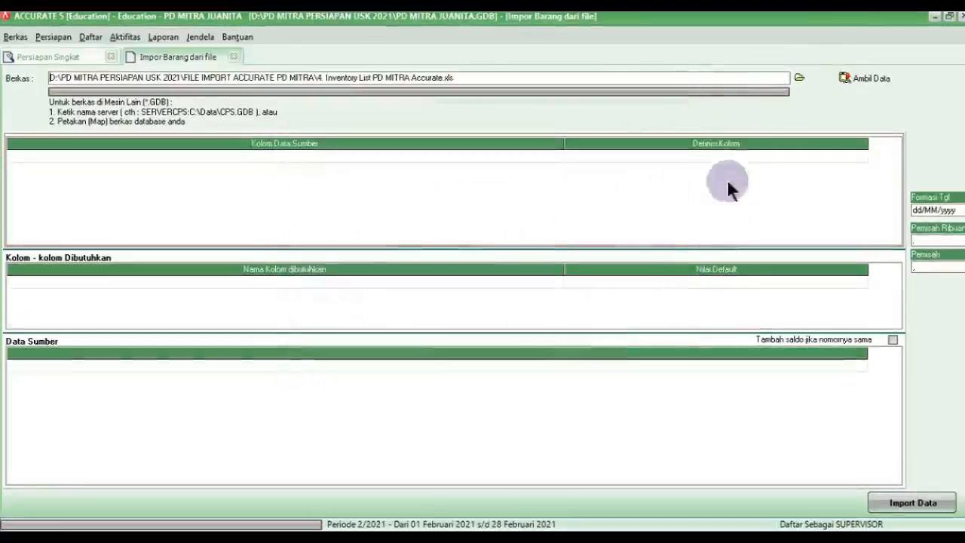
click(848, 78)
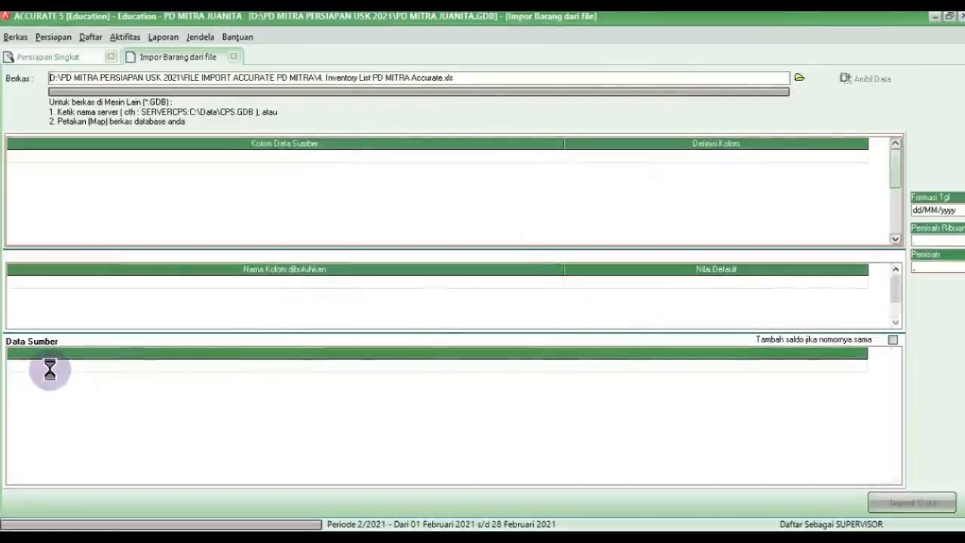
Step: Delete the Item NO. header row from the source data and narrow the grid columns
right_click(50, 365)
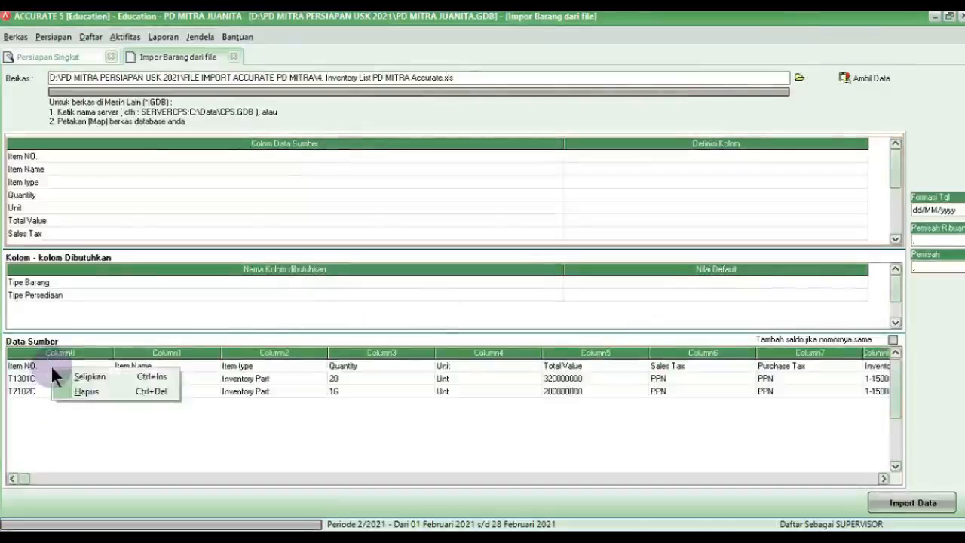
click(72, 390)
click(457, 314)
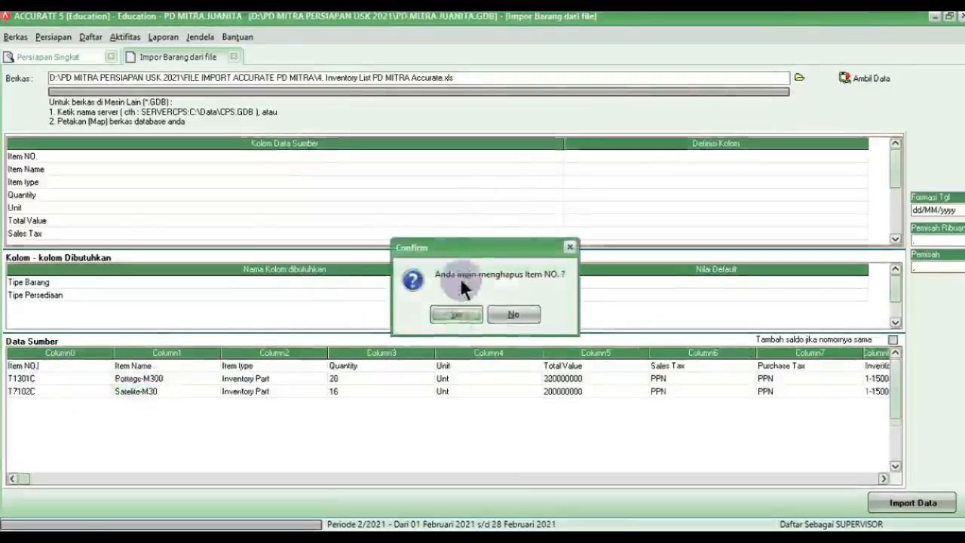
drag(566, 142, 73, 169)
drag(376, 143, 139, 179)
Step: Map Item NO to No. Barang, Item Name to Deskripsi Barang, and Item type to Tipe Barang
click(121, 156)
click(131, 156)
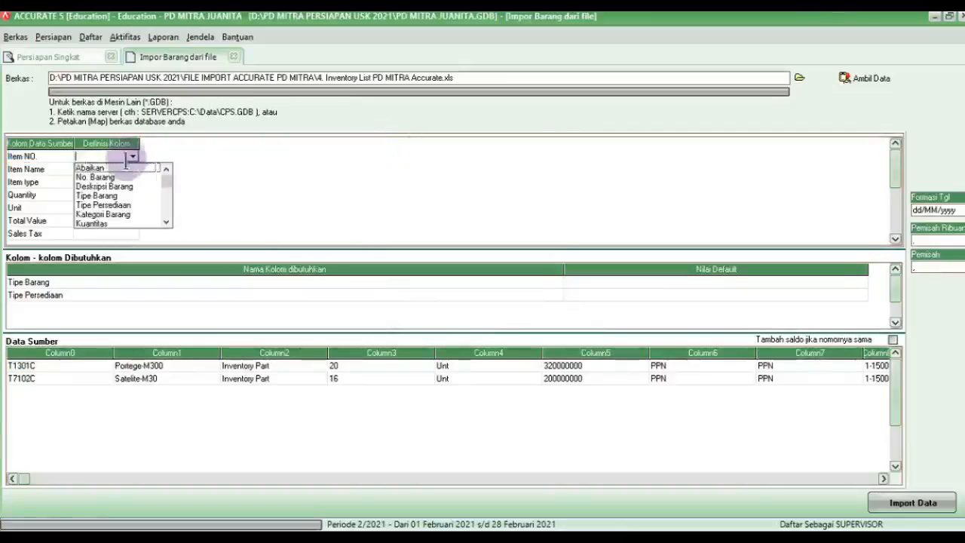
click(121, 178)
click(123, 169)
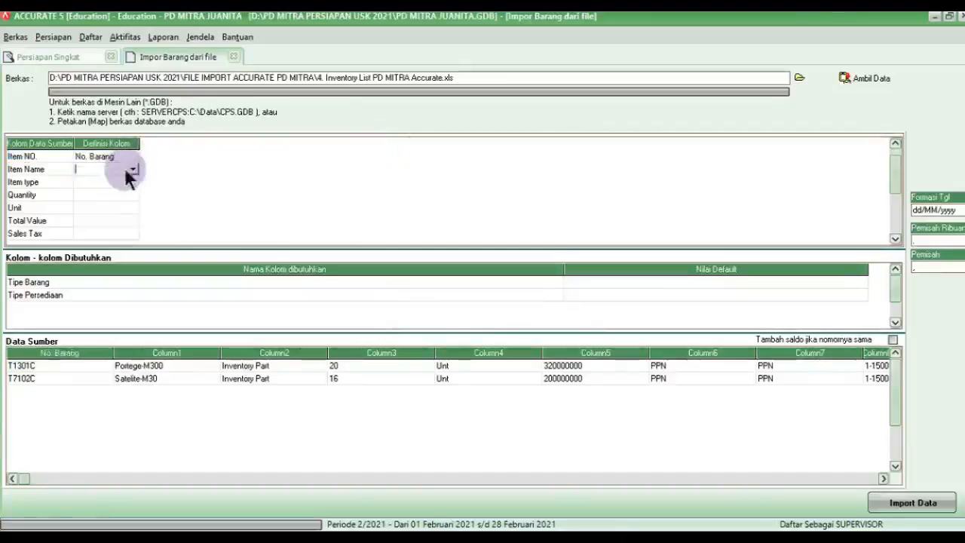
click(132, 169)
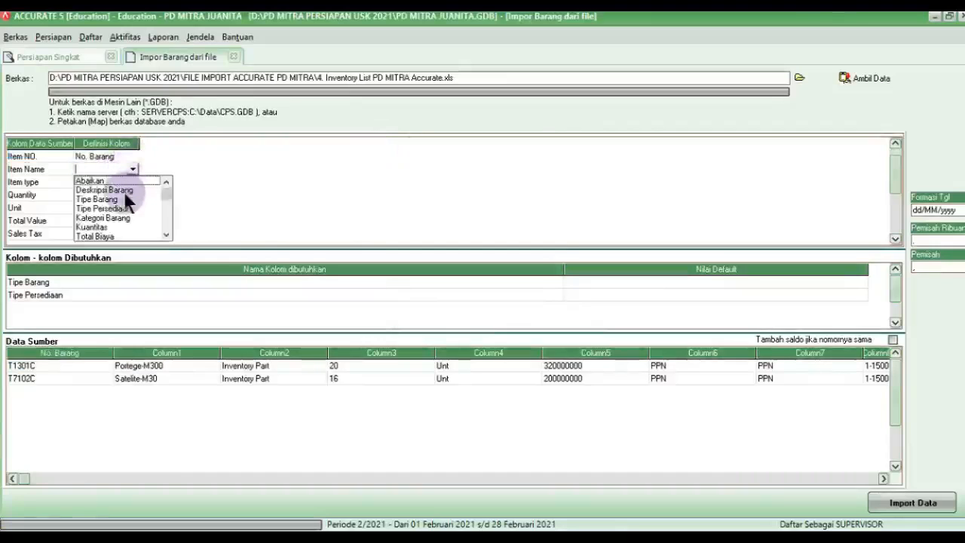
click(124, 191)
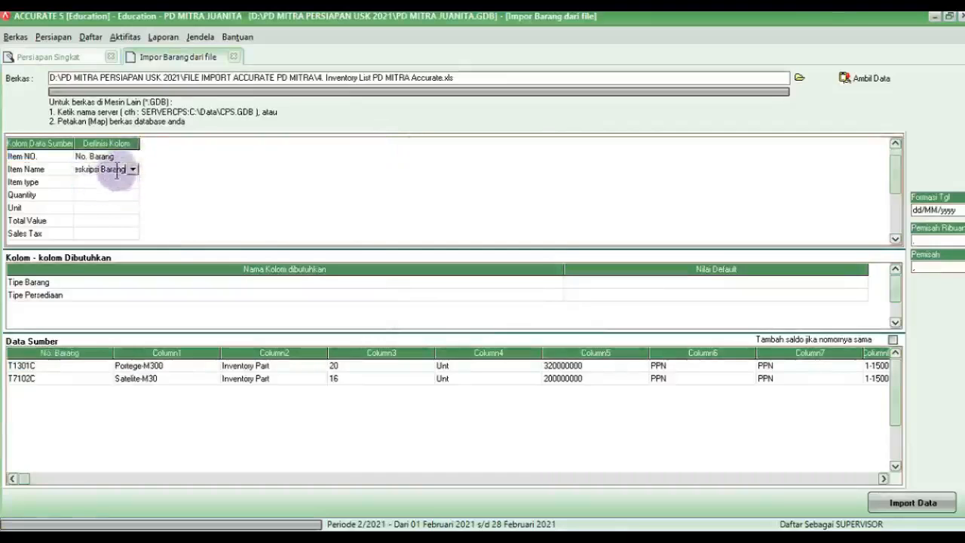
drag(140, 144, 193, 145)
click(135, 183)
click(135, 183)
click(186, 183)
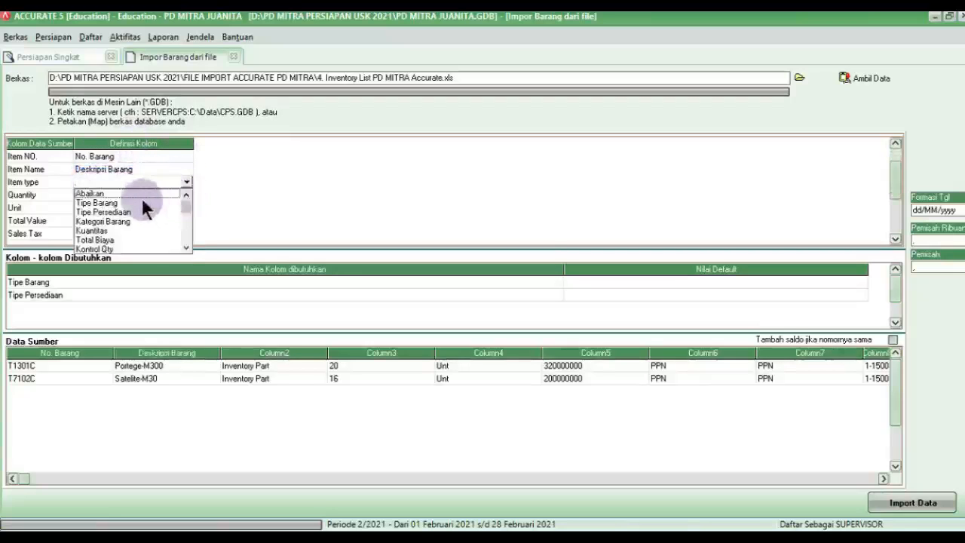
click(142, 203)
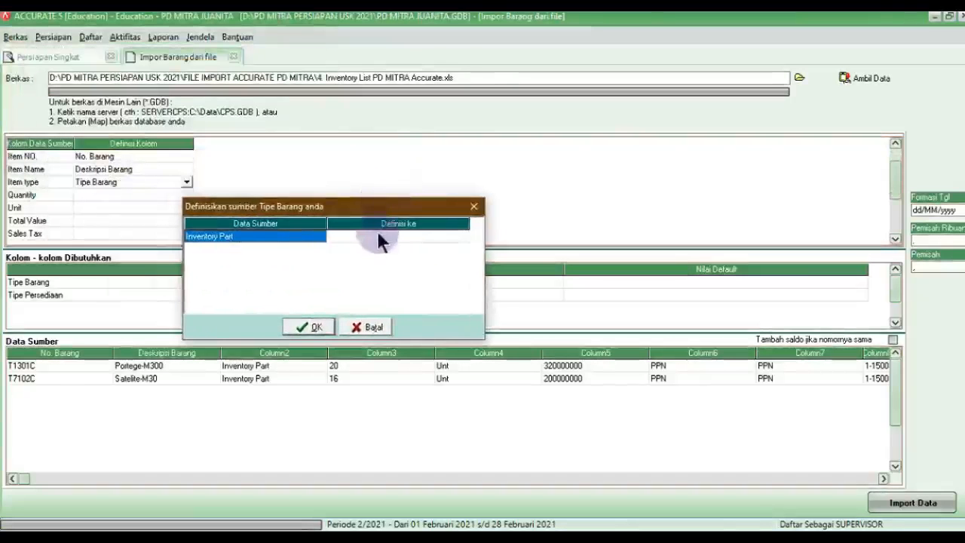
Step: Map the Inventory Part item type value to Persediaan
click(379, 236)
click(453, 237)
click(462, 237)
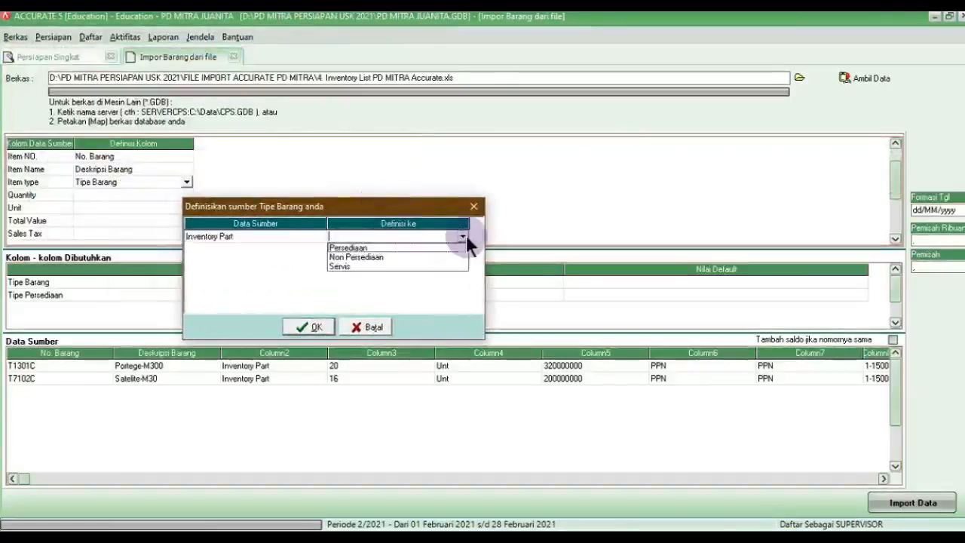
click(400, 245)
click(317, 327)
click(210, 248)
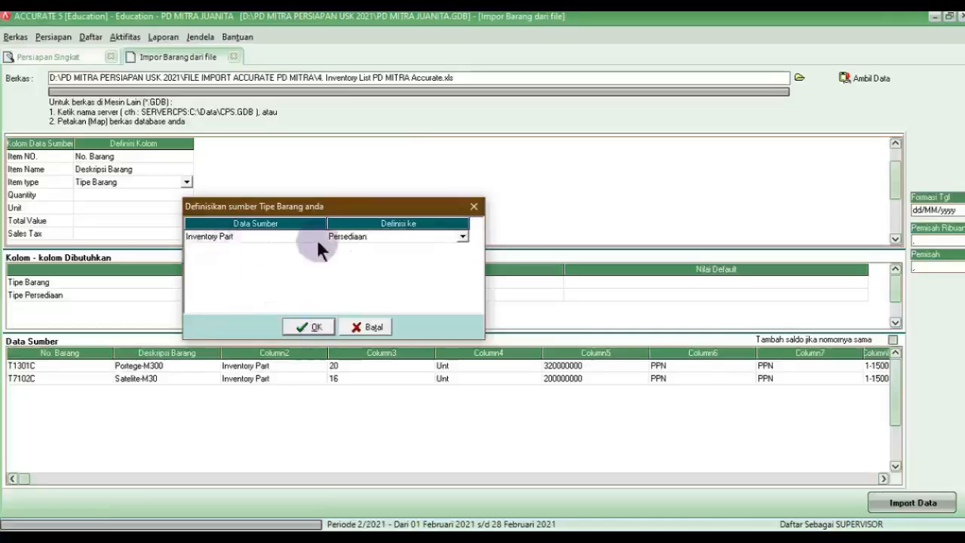
click(296, 327)
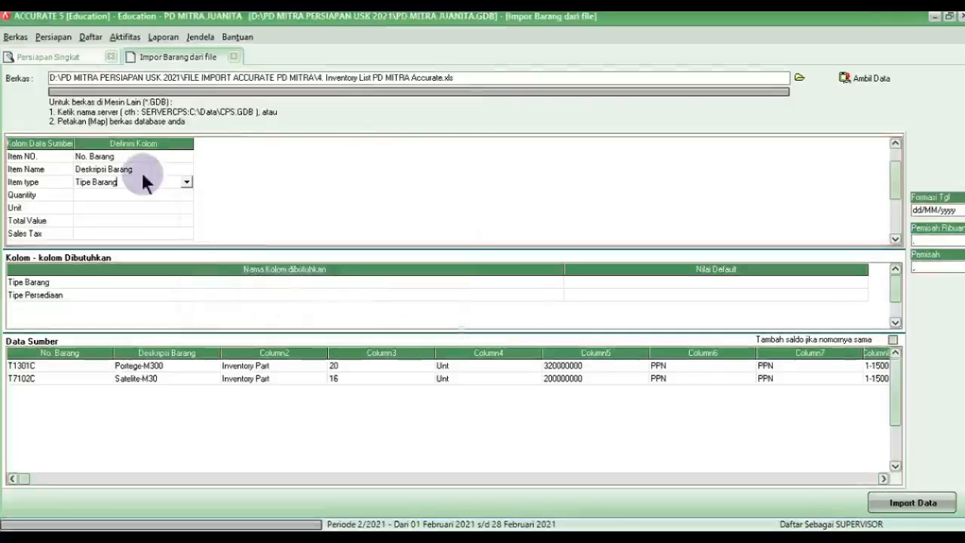
Step: Map Quantity to Kuantitas, Unit to Unit 1, and Total Value to Total Biaya
click(146, 196)
click(186, 194)
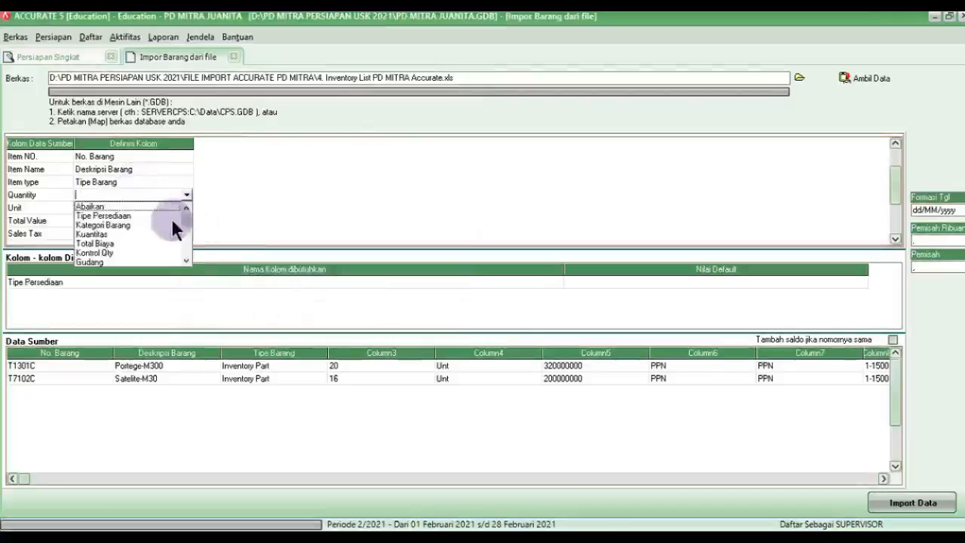
click(117, 233)
click(159, 209)
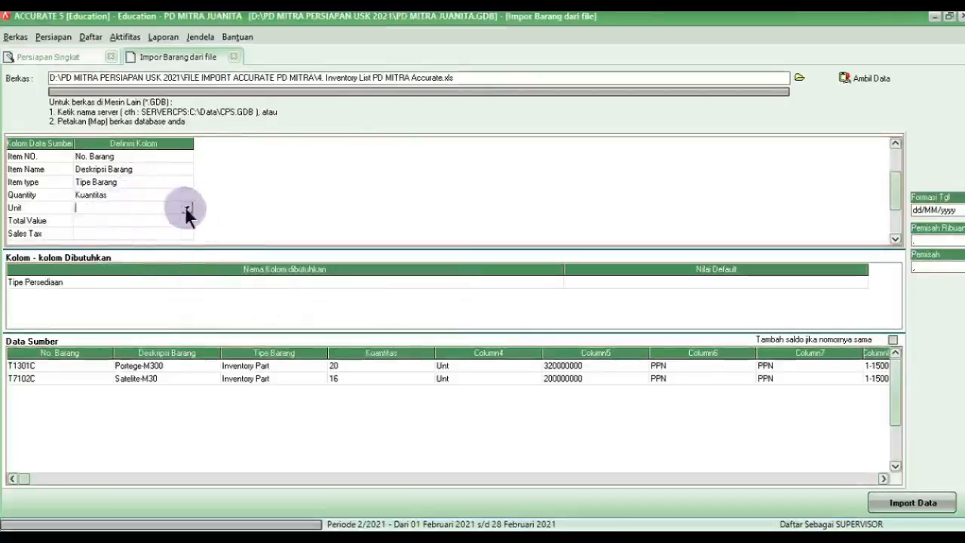
click(186, 208)
scroll(119, 246, down, 2)
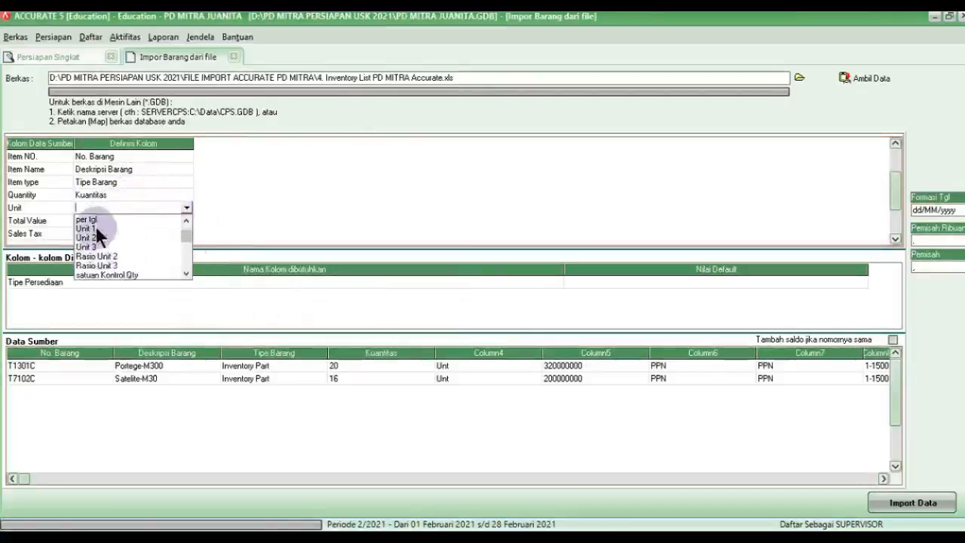
click(95, 226)
click(143, 220)
click(186, 221)
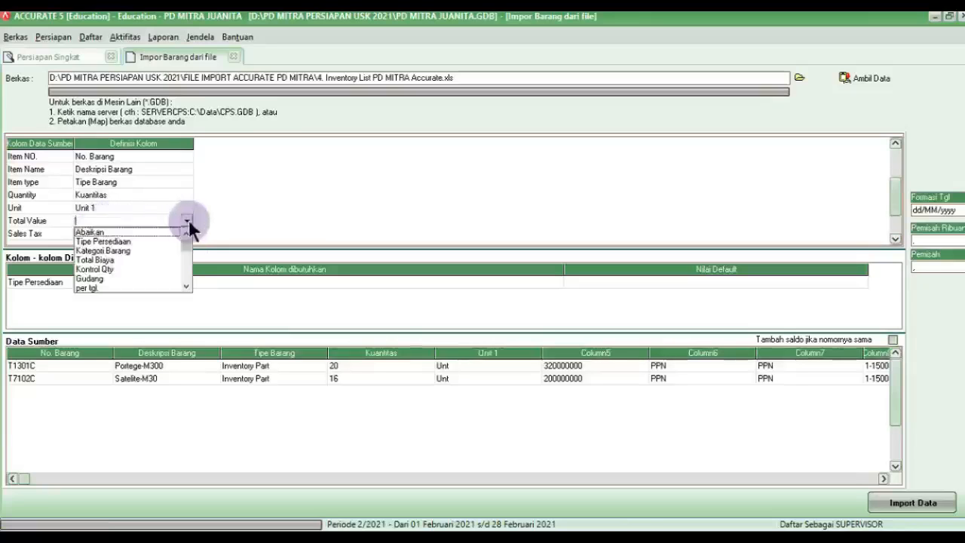
click(94, 260)
Step: Map Sales Tax to Kode pajak penjualan, with PPN mapped to the PPN tax code
click(138, 238)
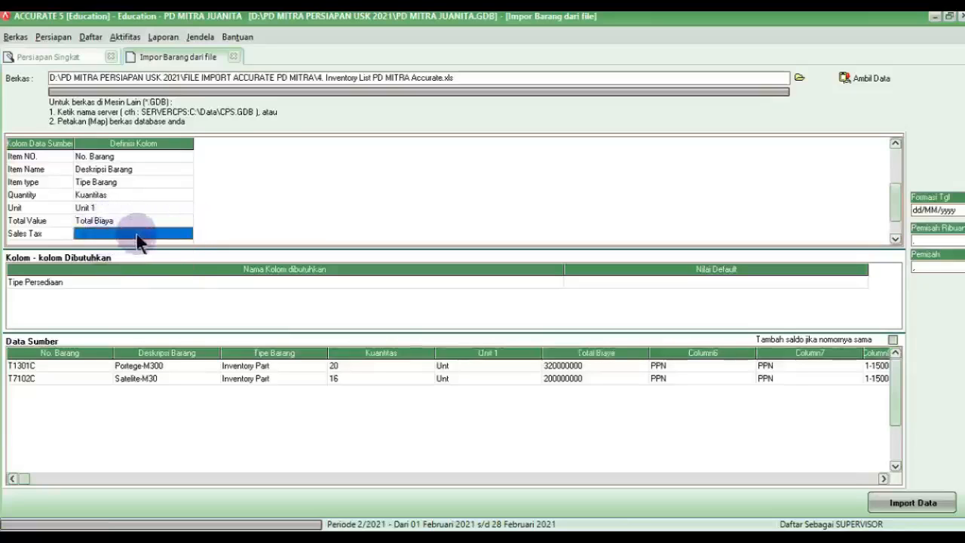
click(186, 233)
scroll(189, 287, down, 1)
scroll(189, 287, down, 5)
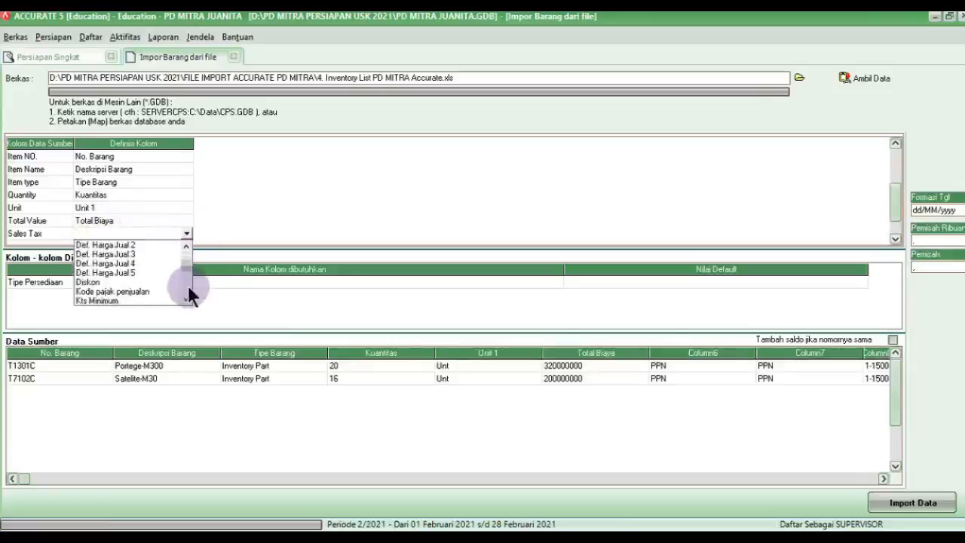
scroll(189, 287, down, 2)
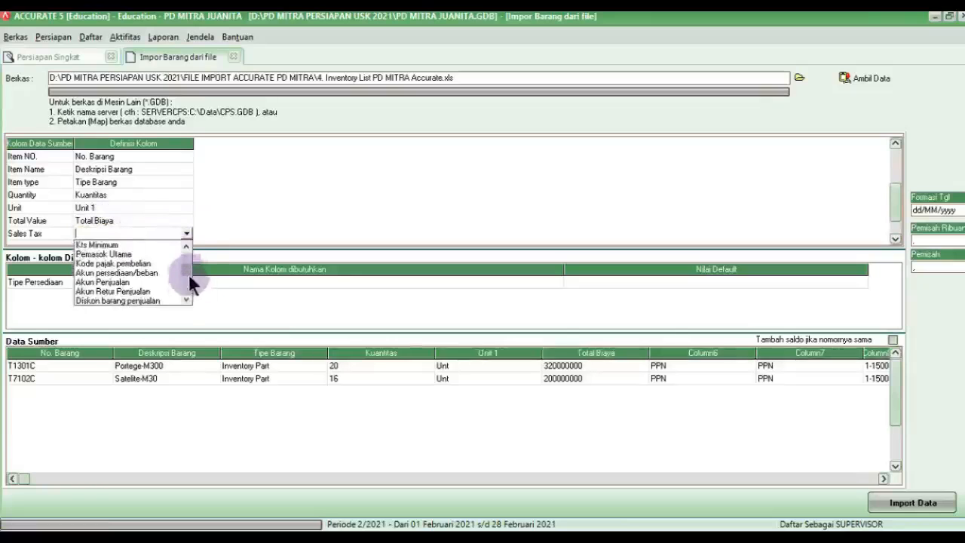
click(183, 246)
click(135, 245)
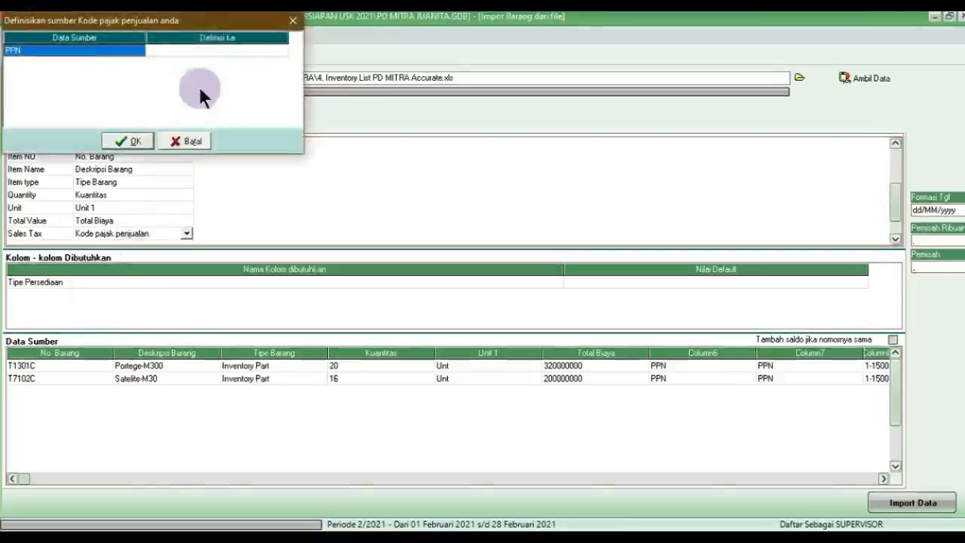
click(317, 185)
click(340, 184)
click(395, 185)
click(381, 195)
click(241, 275)
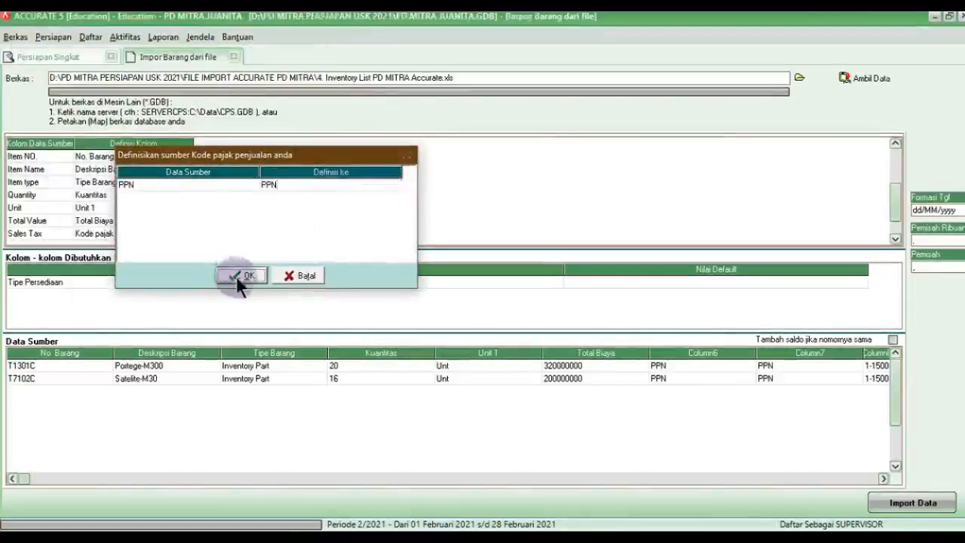
Step: Map Purchase Tax to Kode pajak pembelian, with PPN mapped to the PPN tax code
click(894, 238)
click(894, 238)
click(159, 220)
click(181, 219)
click(186, 220)
scroll(189, 267, down, 8)
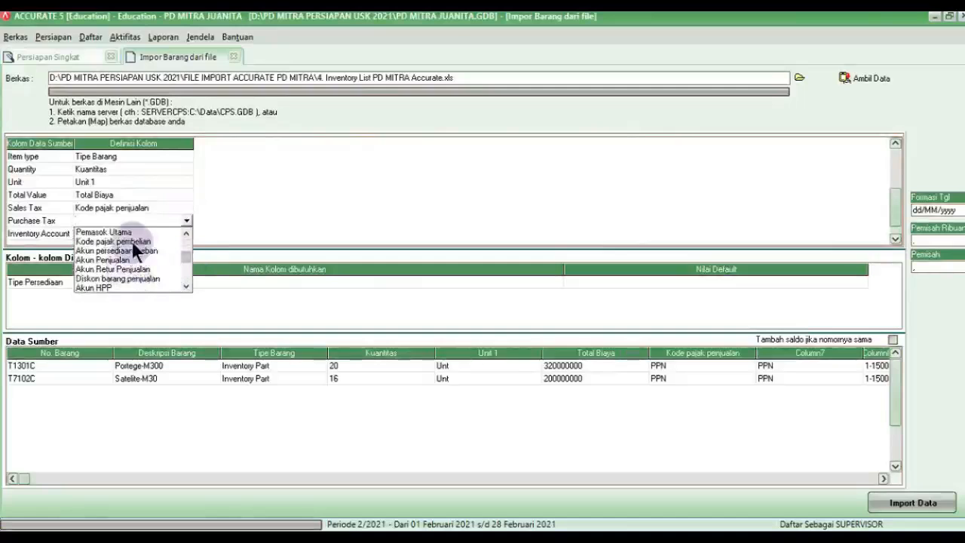
click(132, 241)
drag(201, 32, 410, 219)
click(418, 241)
click(487, 238)
click(418, 248)
click(340, 327)
Step: Map Inventory Account to Akun persediaan/beban as 1-1500 Merchandise Inventory
click(156, 233)
click(175, 234)
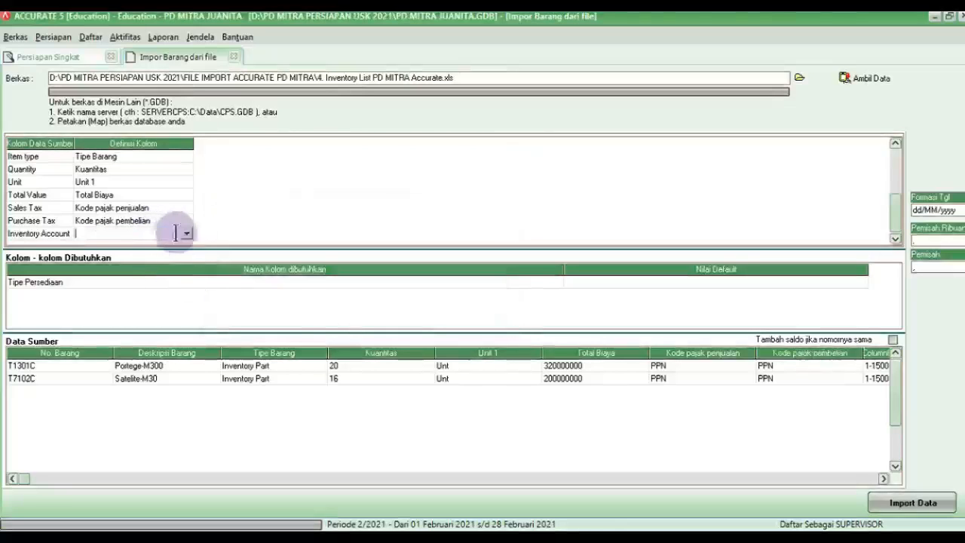
click(187, 236)
scroll(185, 277, down, 4)
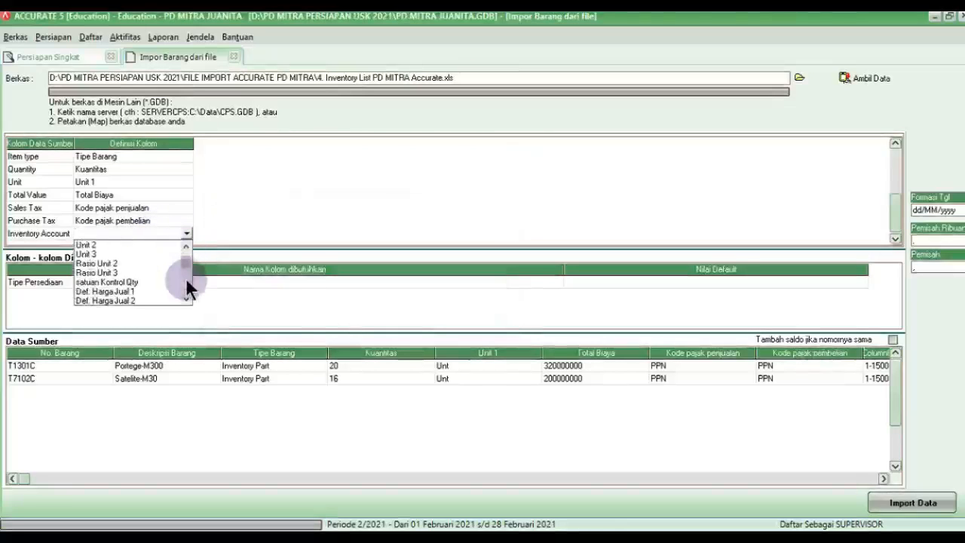
scroll(185, 277, down, 4)
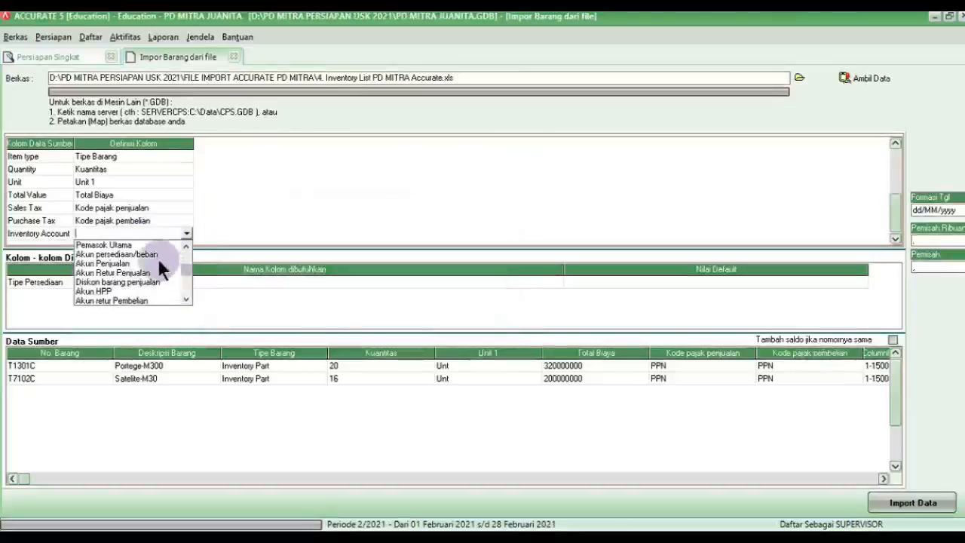
click(158, 258)
drag(185, 23, 412, 151)
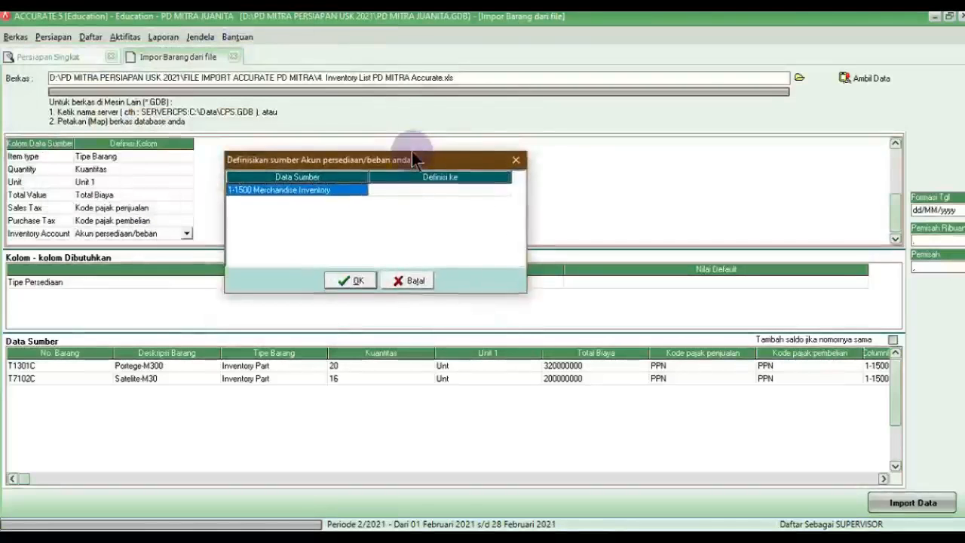
click(403, 195)
click(504, 191)
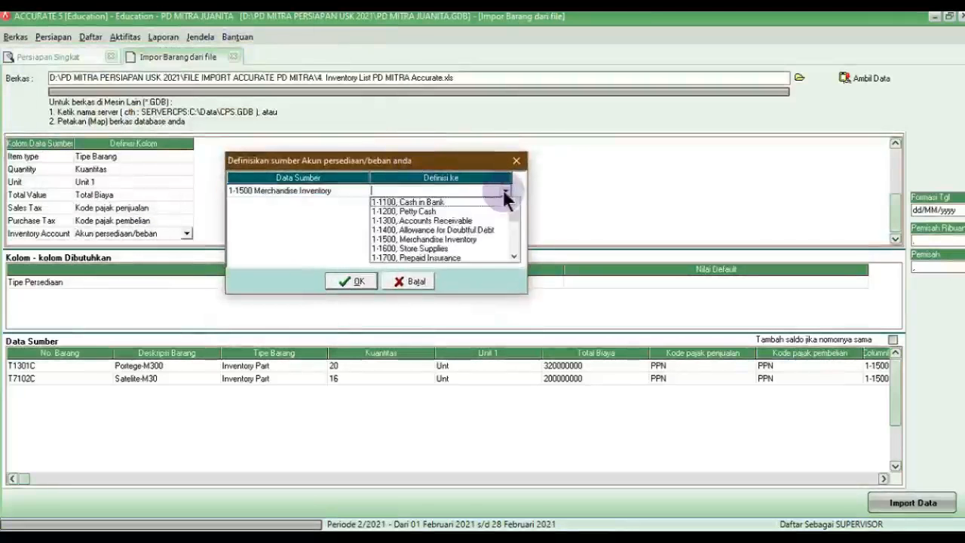
click(426, 240)
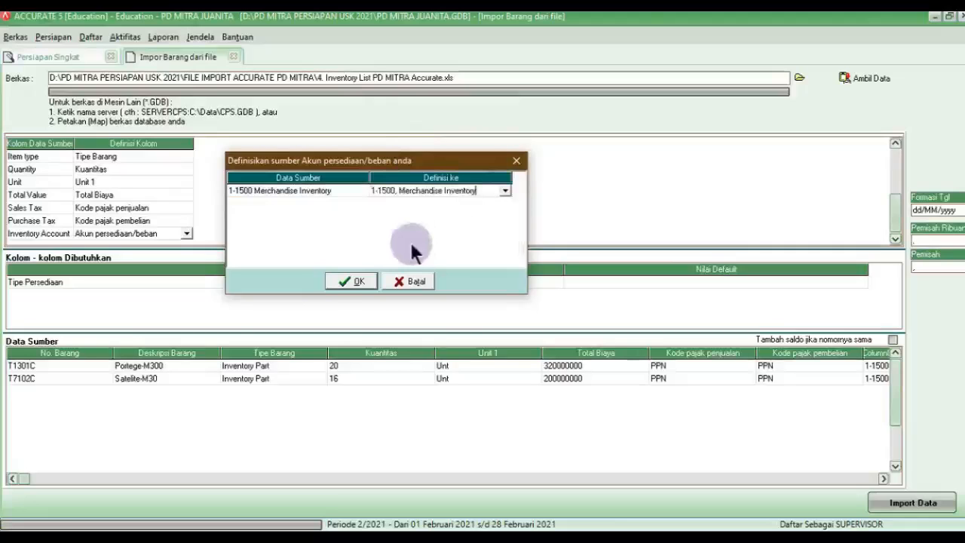
click(336, 284)
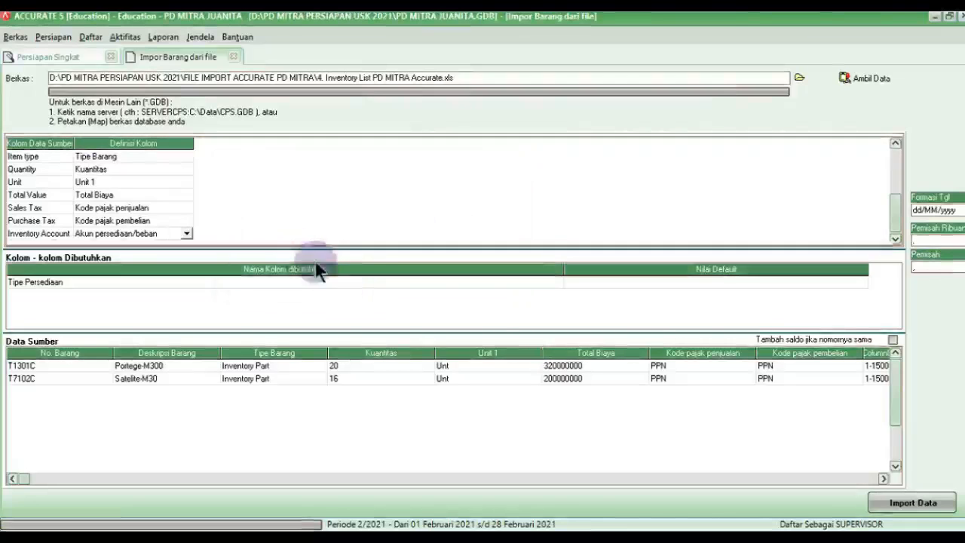
click(582, 283)
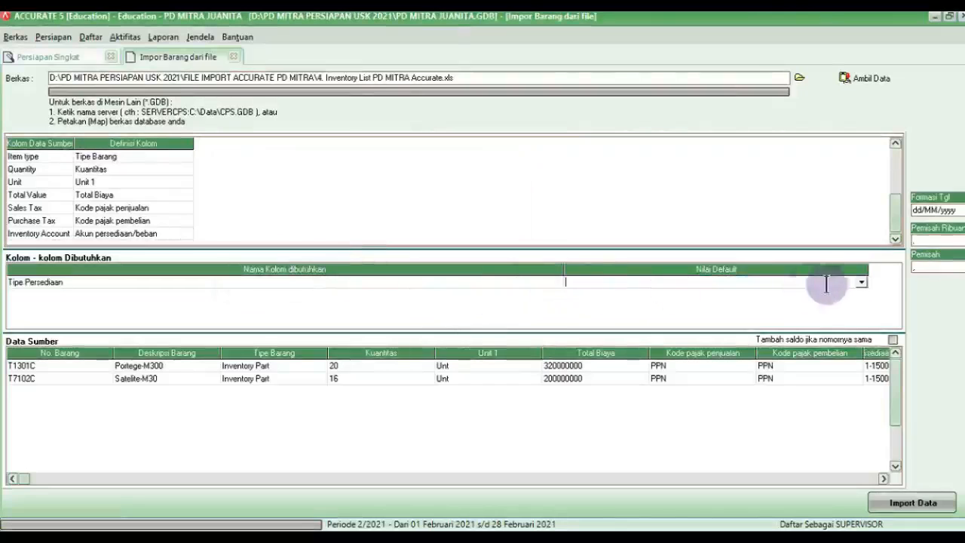
Step: Set the default inventory type to Barang Jadi and import items T1301C and T7102C
click(862, 283)
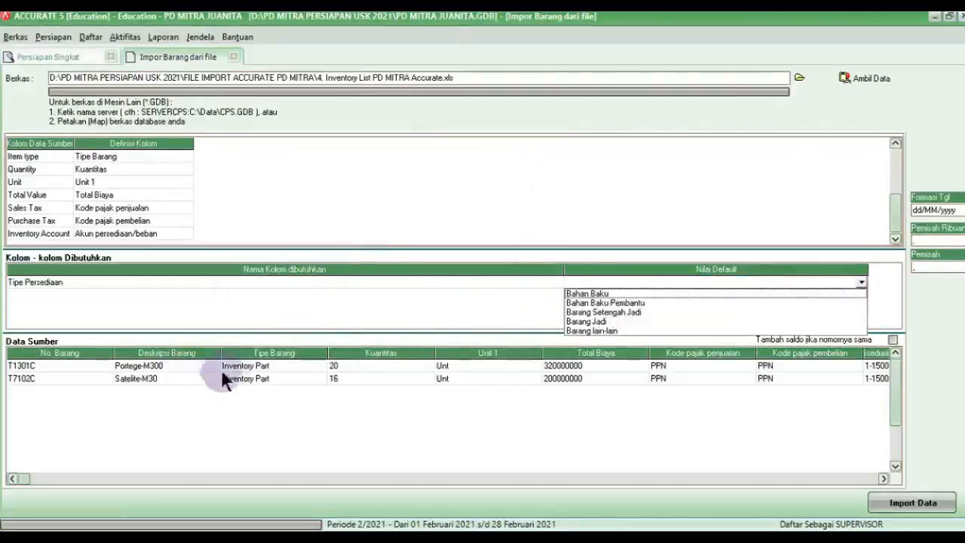
click(576, 322)
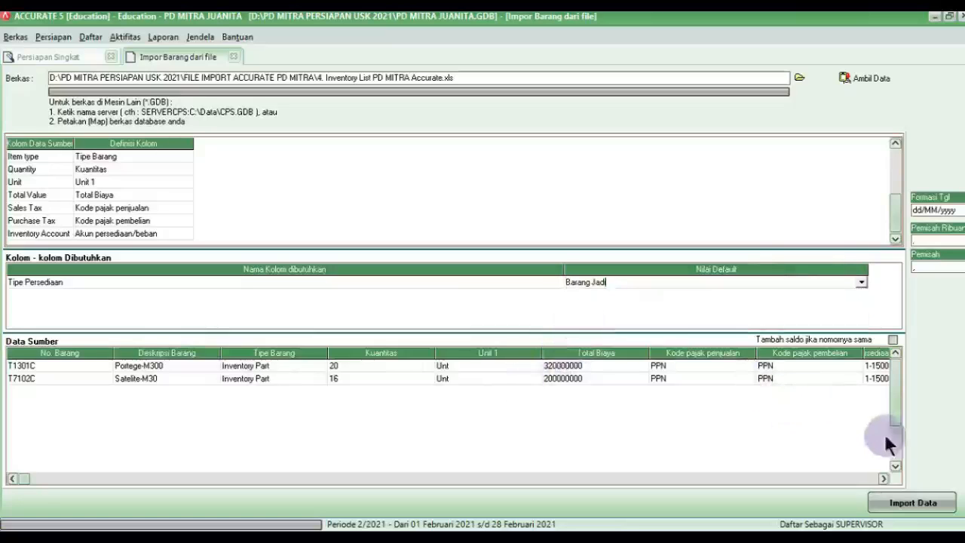
click(892, 339)
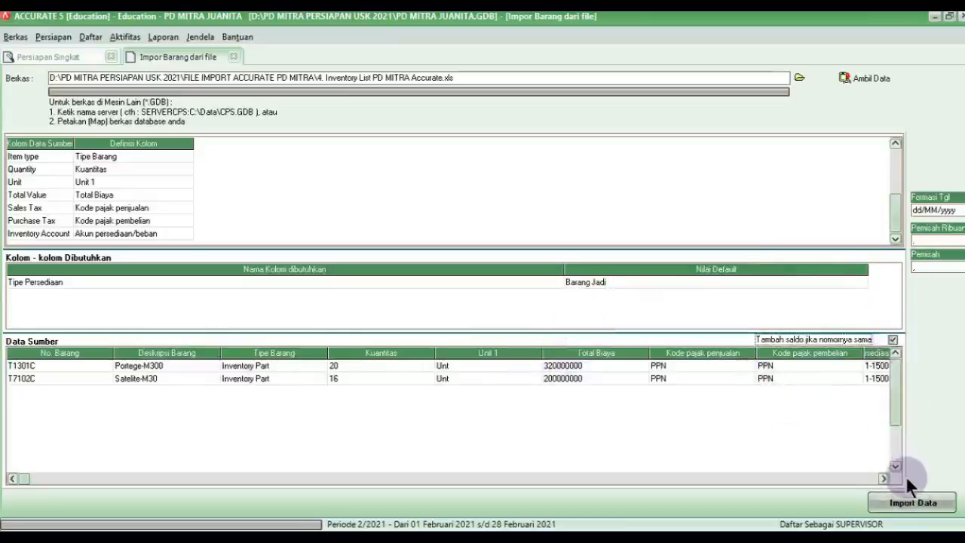
click(910, 504)
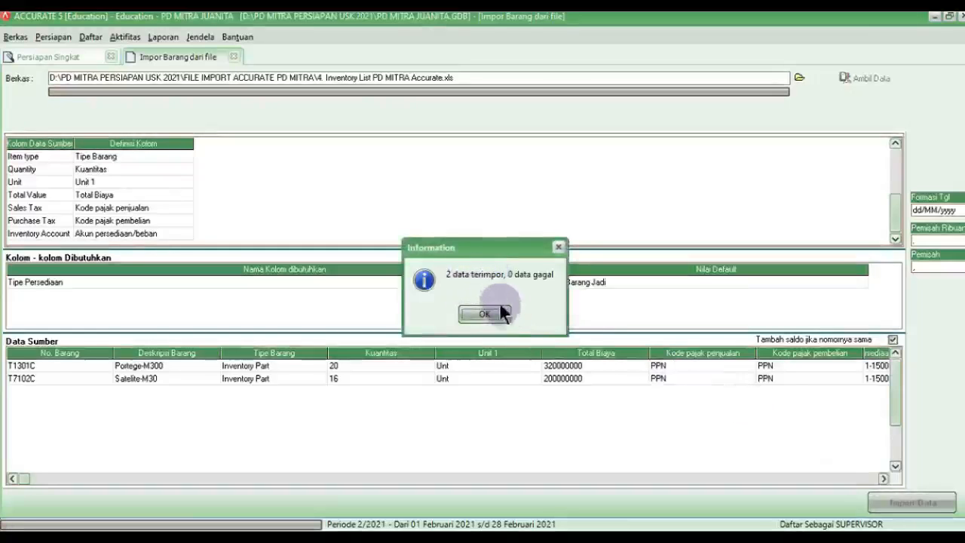
click(496, 311)
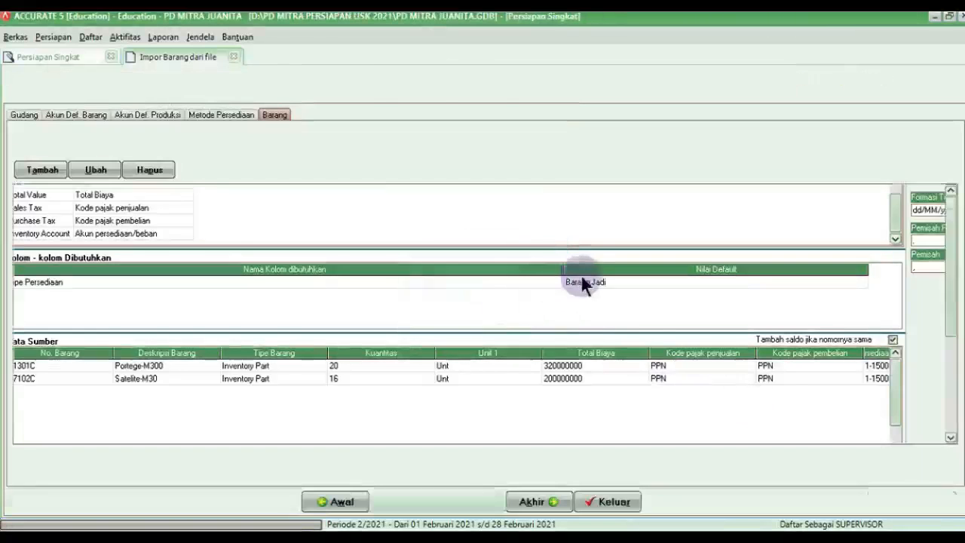
Step: Advance to FA Fiskal and load 5. Aktiva type pajak PD MITRA Accurate.xls as the import source
click(467, 503)
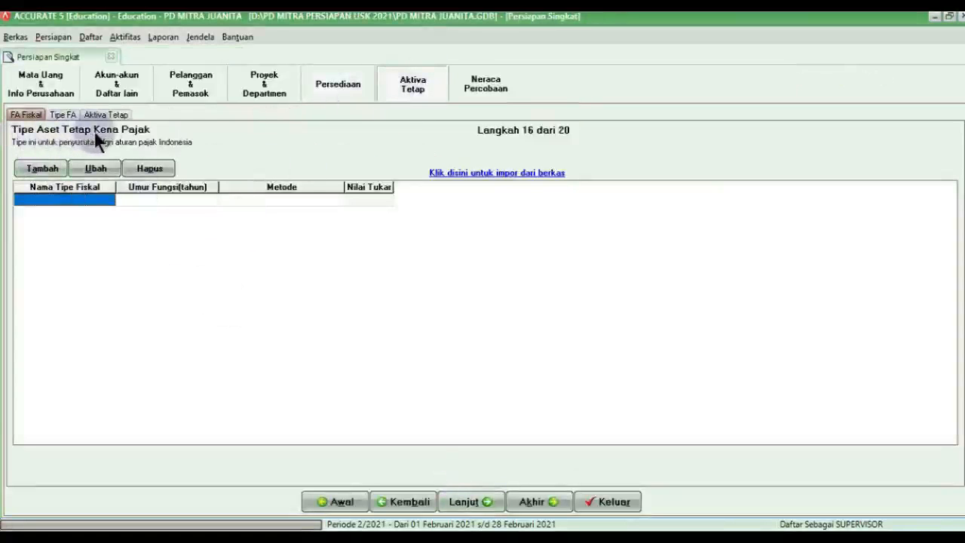
click(486, 175)
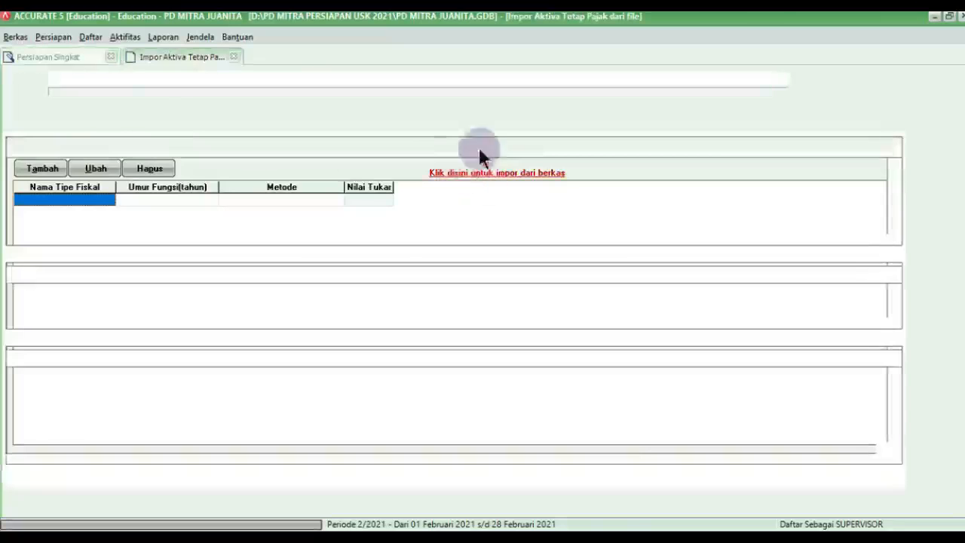
click(802, 79)
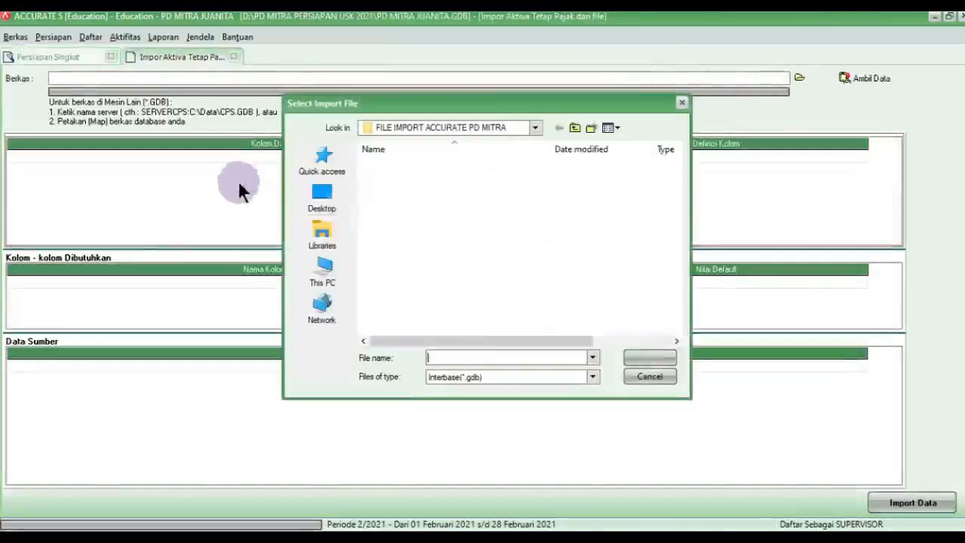
click(489, 377)
click(477, 396)
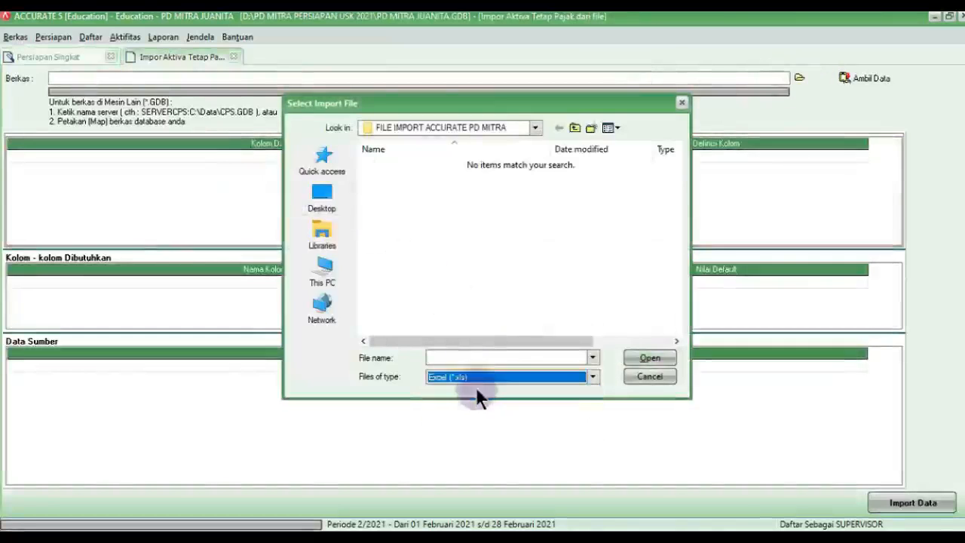
click(407, 220)
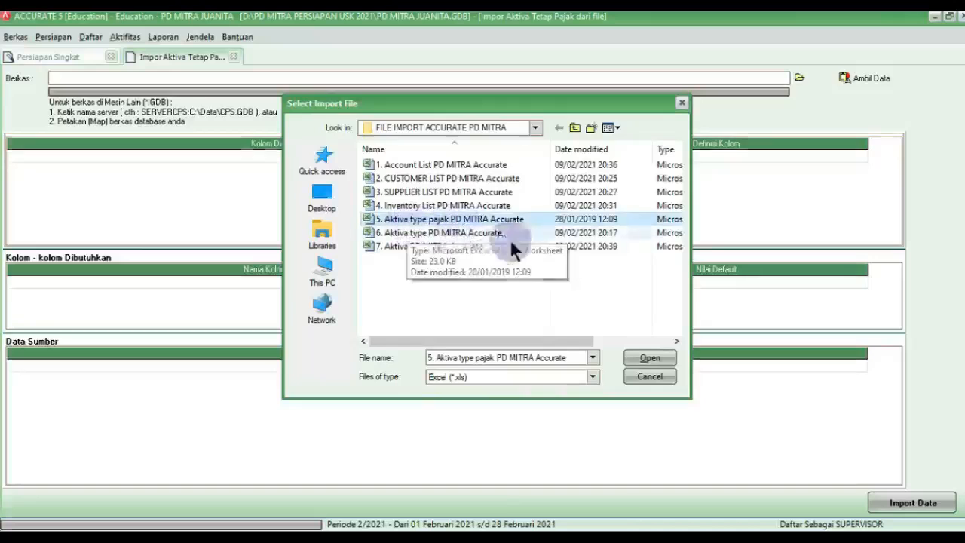
click(649, 360)
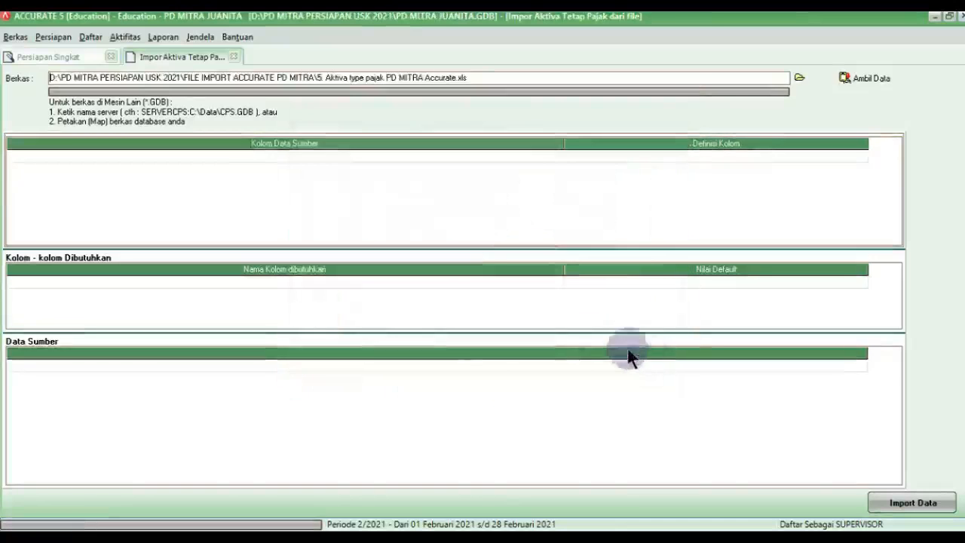
click(845, 81)
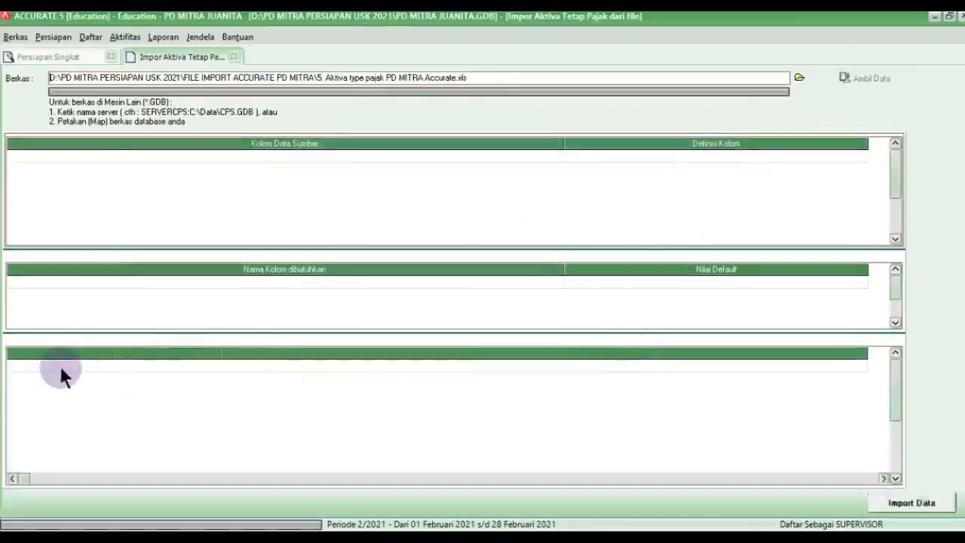
Step: Delete the Golongan Aktiva header row and narrow the source column names
click(61, 367)
right_click(72, 366)
click(95, 388)
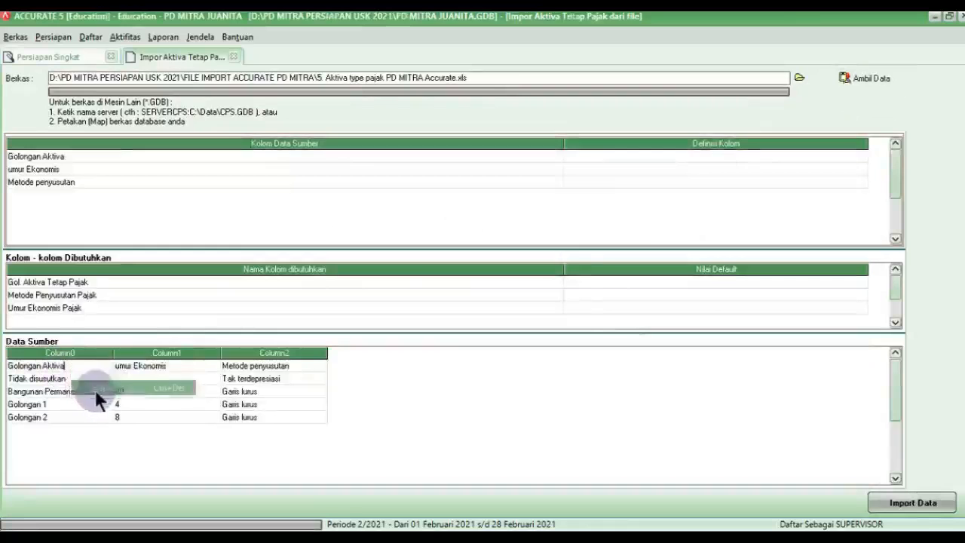
click(451, 315)
drag(562, 143, 90, 181)
Step: Map Golongan Aktiva, umur Ekonomis and Metode penyusutan to their tax asset fields
click(361, 158)
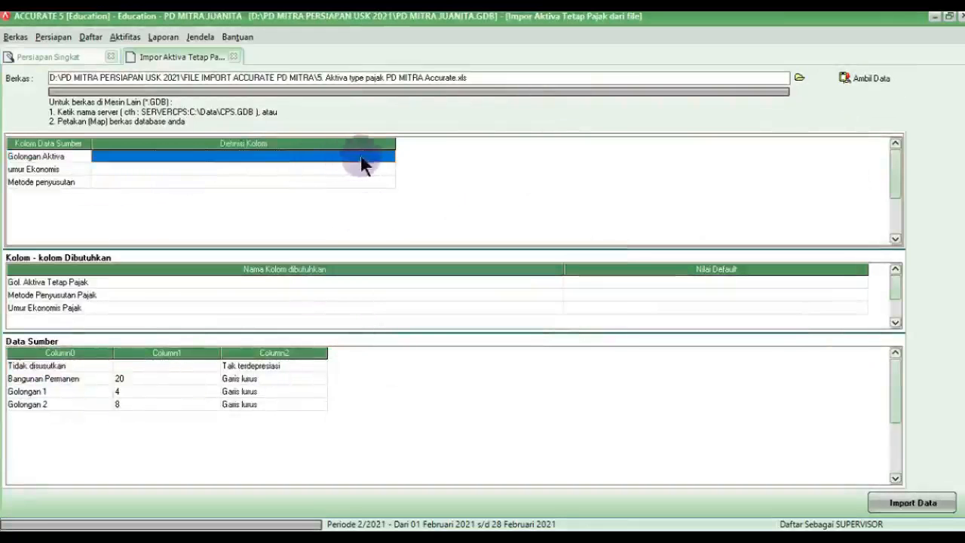
click(388, 156)
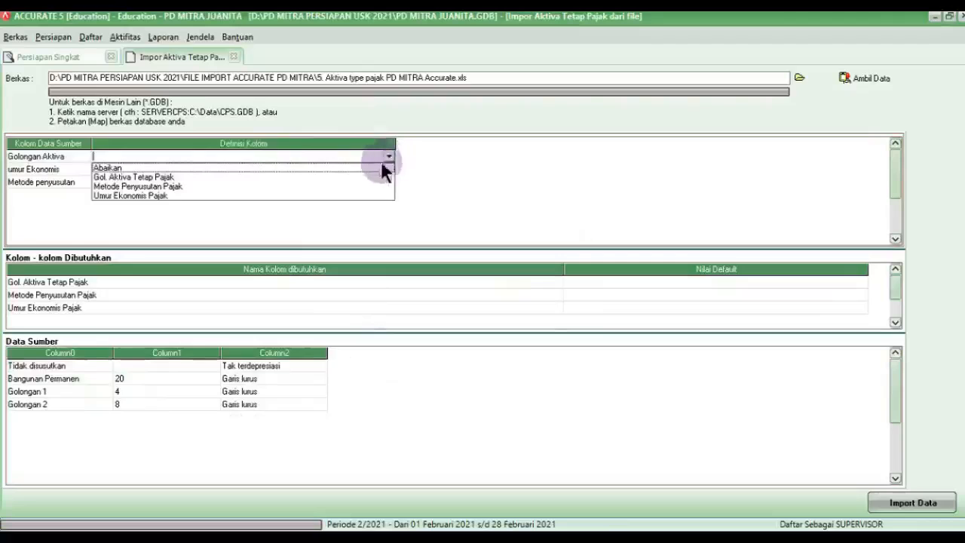
click(145, 176)
click(176, 170)
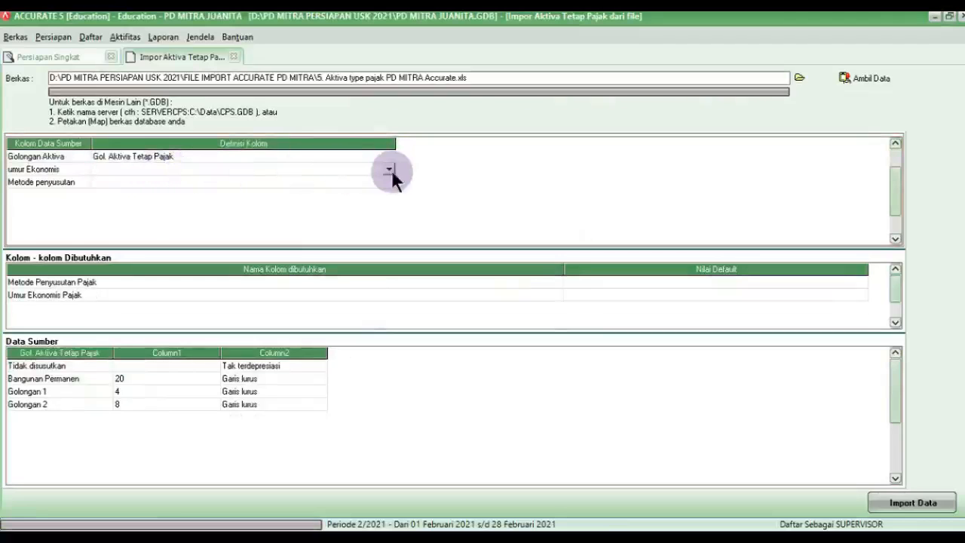
click(389, 170)
click(120, 198)
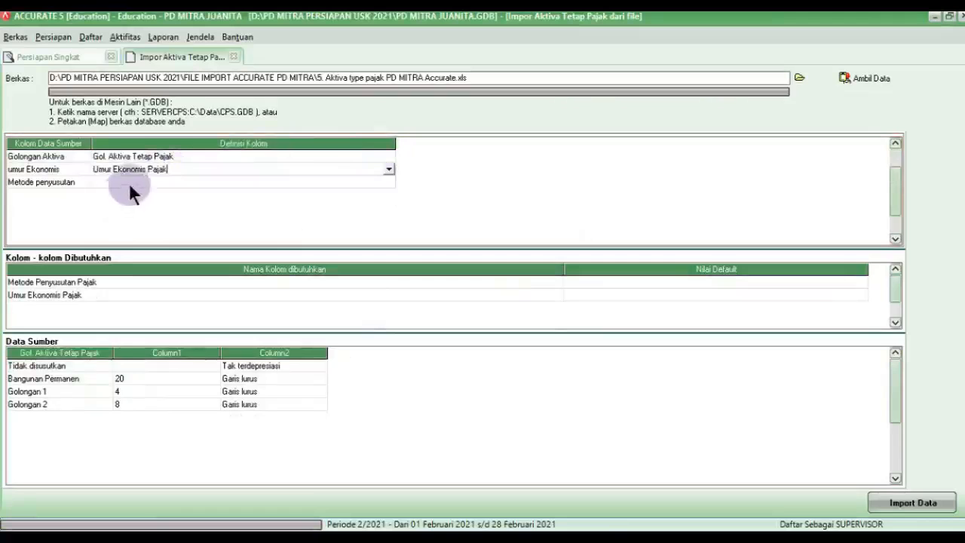
click(162, 184)
click(389, 182)
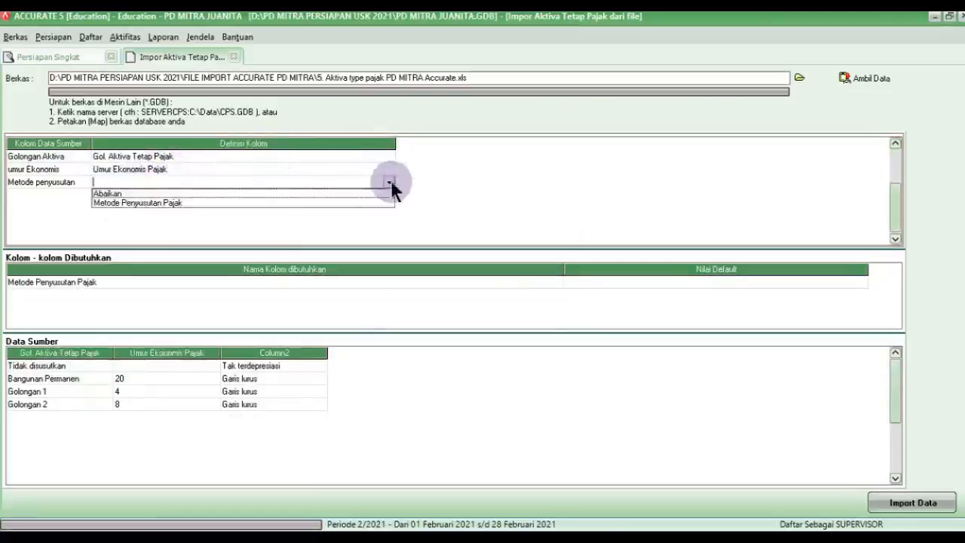
click(150, 203)
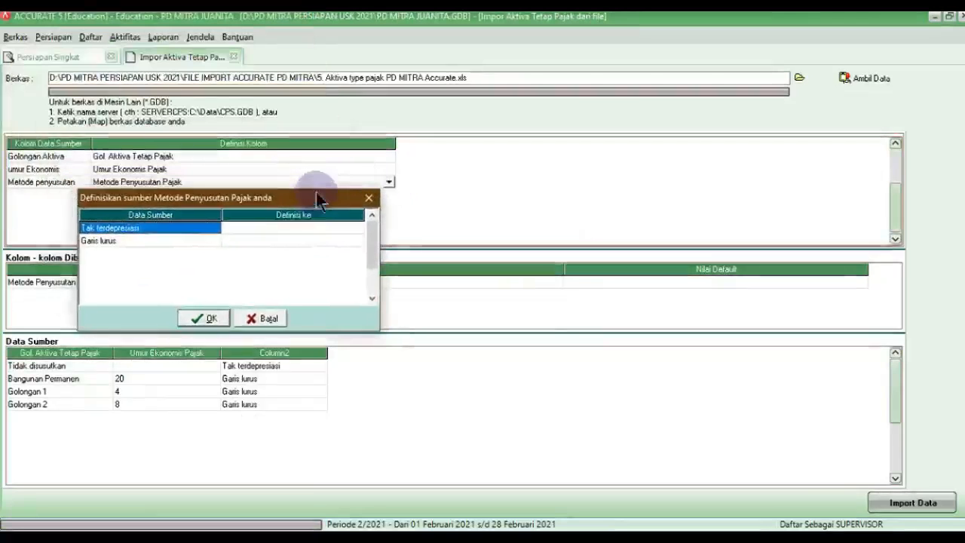
Step: Map Tak terdepresiasi to Tidak terdepresiasi and Garis lurus to Metode Garis Lurus
click(337, 227)
click(358, 227)
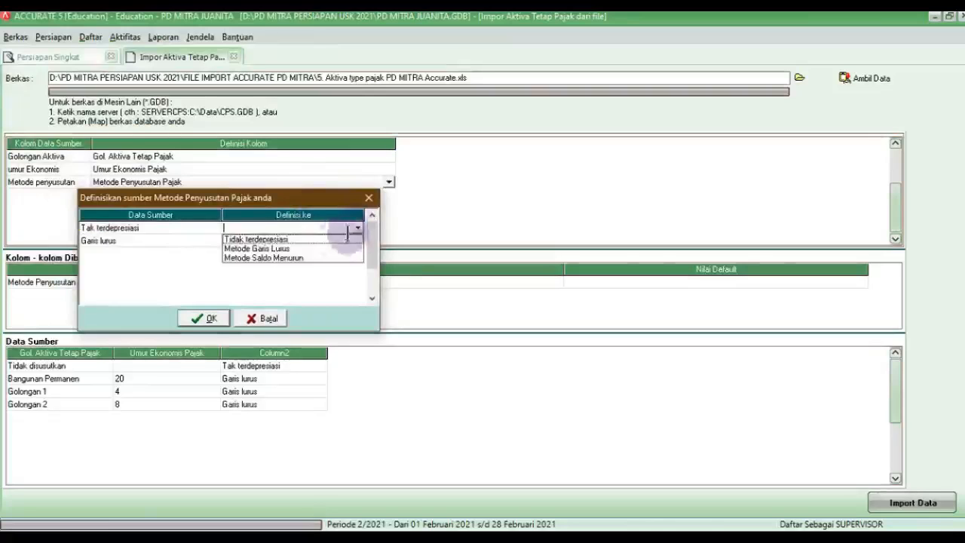
click(295, 237)
click(290, 240)
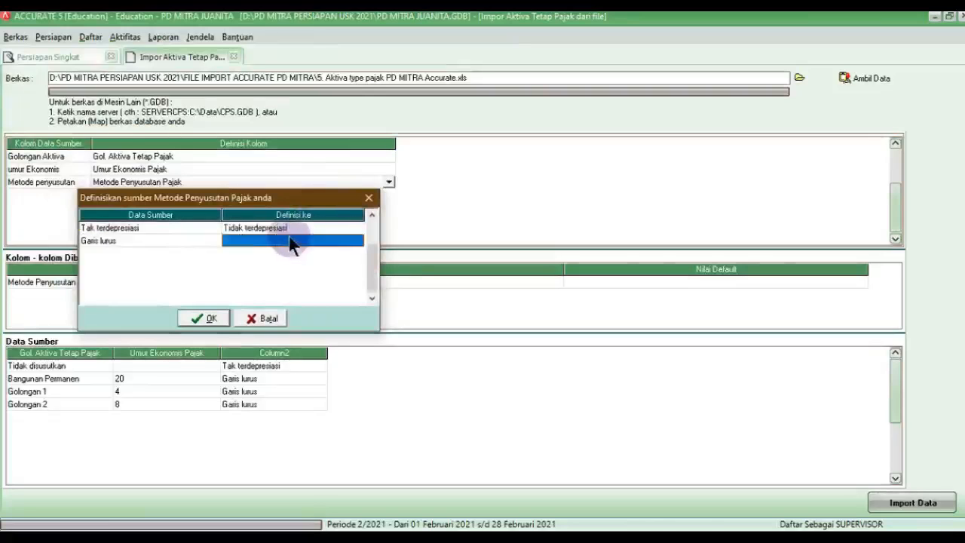
click(358, 239)
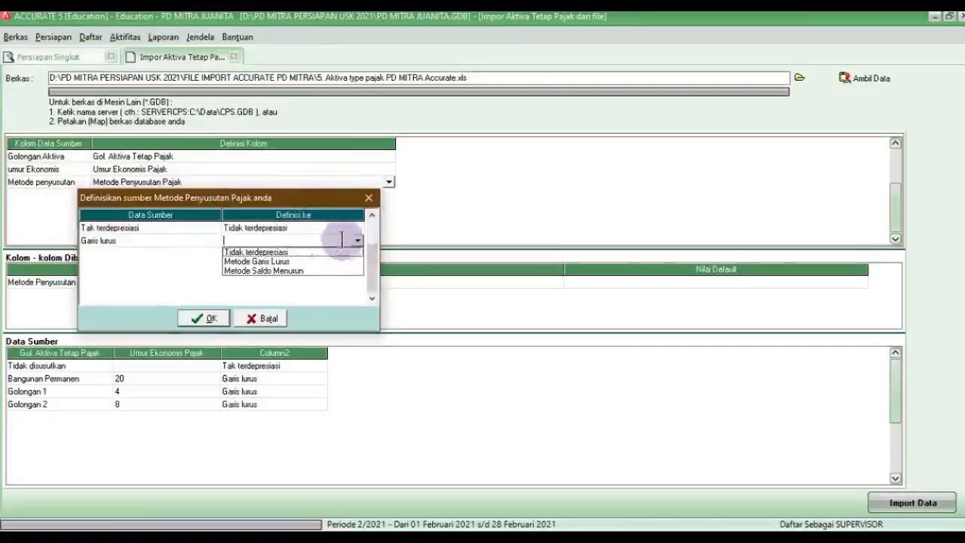
click(260, 261)
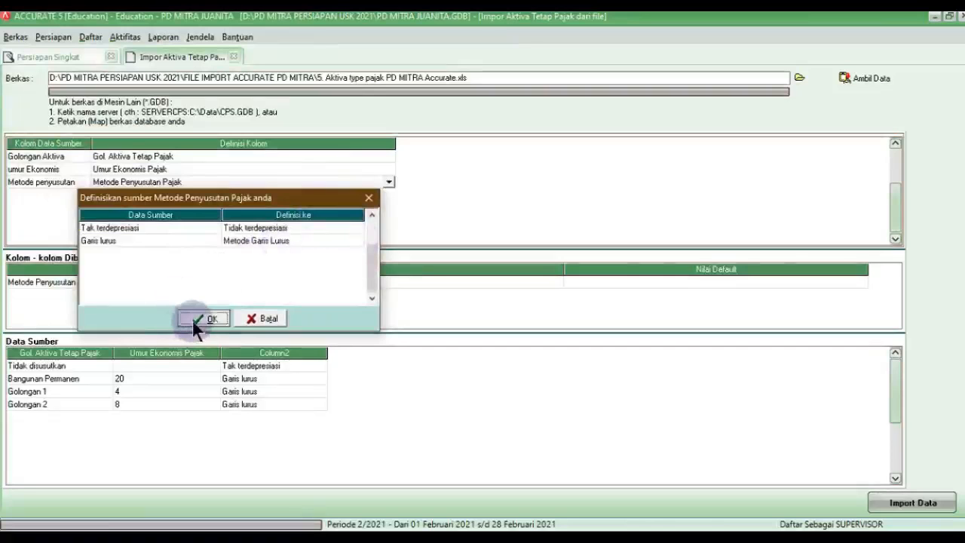
click(193, 319)
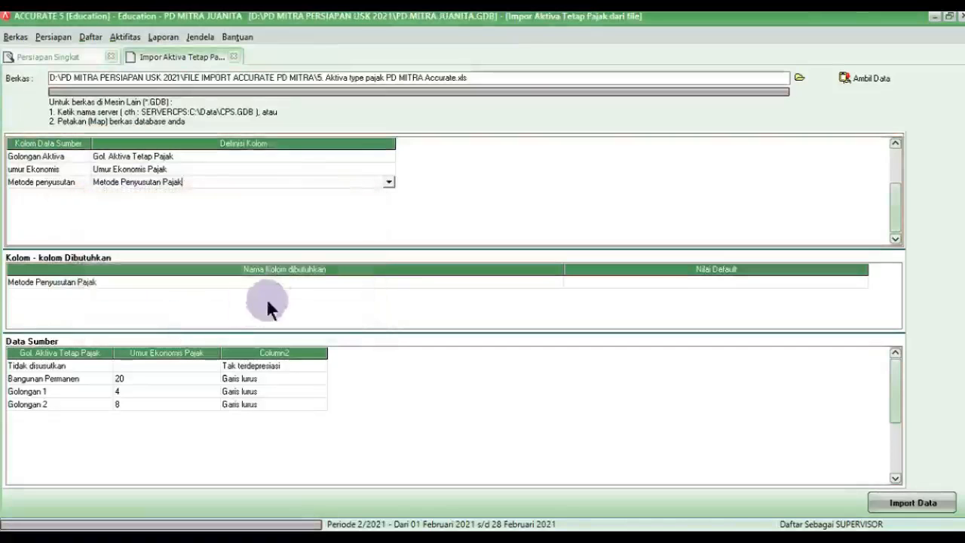
Step: Import the four tax asset types and advance to the fixed-asset types step
click(606, 283)
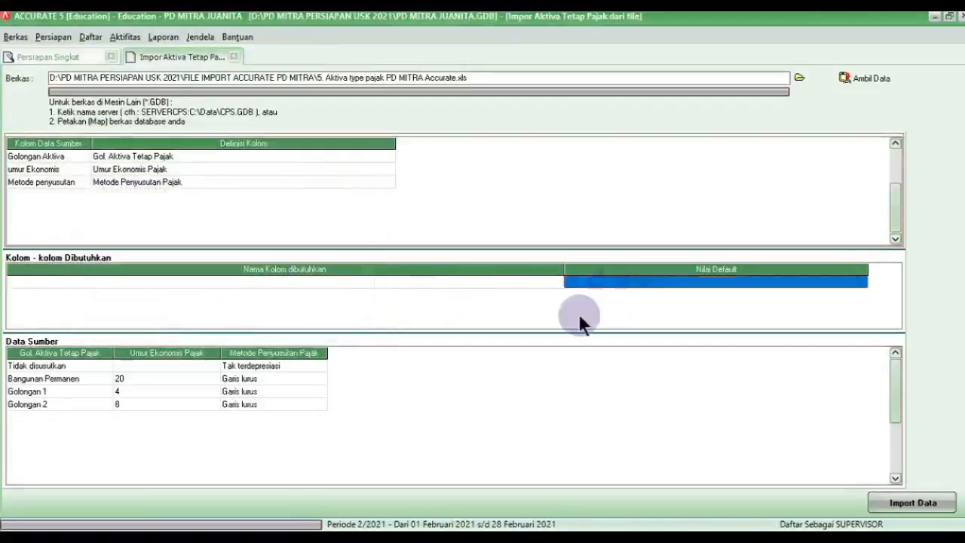
click(924, 506)
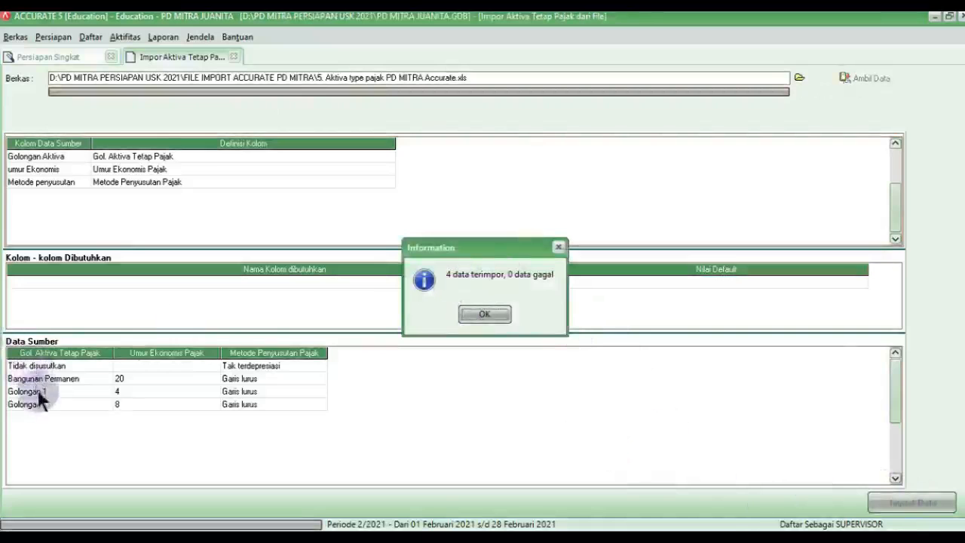
click(499, 316)
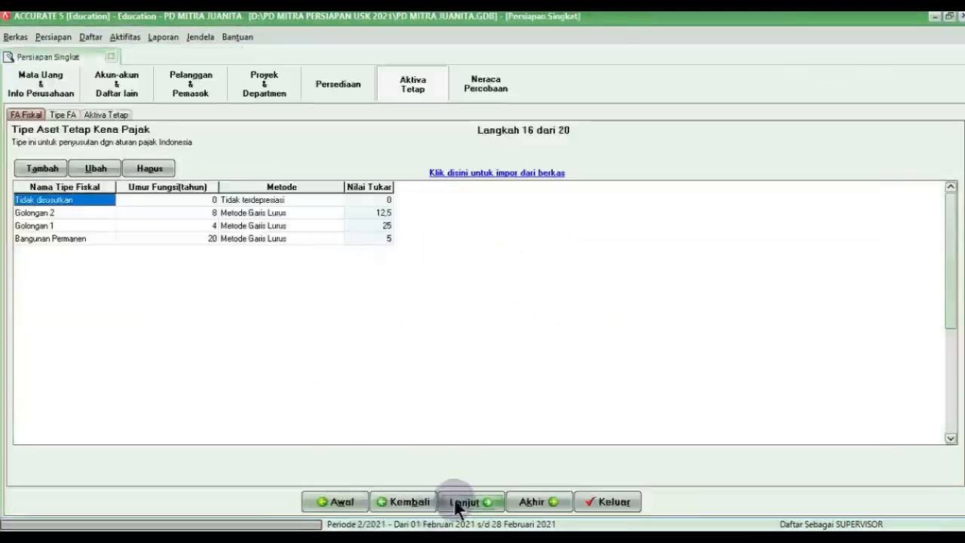
click(457, 503)
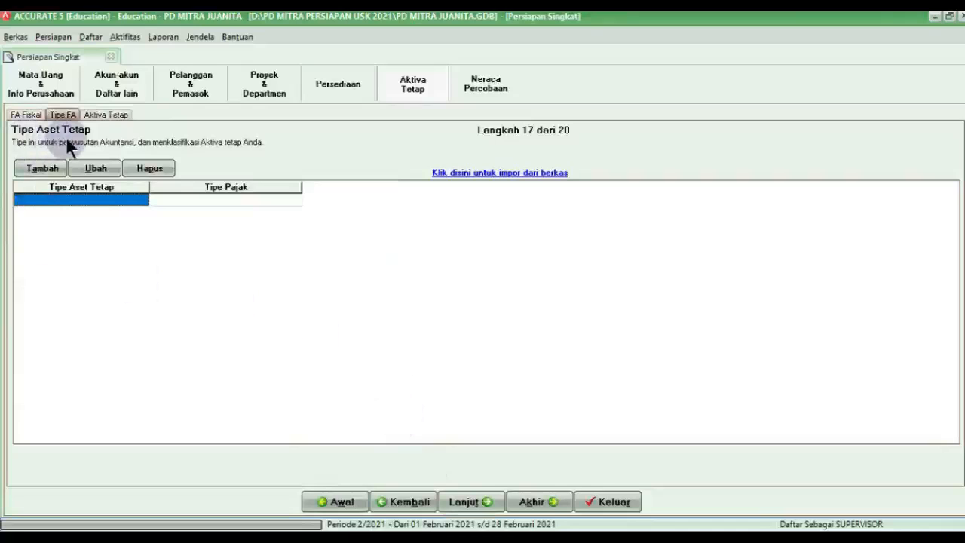
Step: Load 6. Aktiva type PD MITRA Accurate.xls, listing Land, Building, Vehicle and Equipment
click(444, 175)
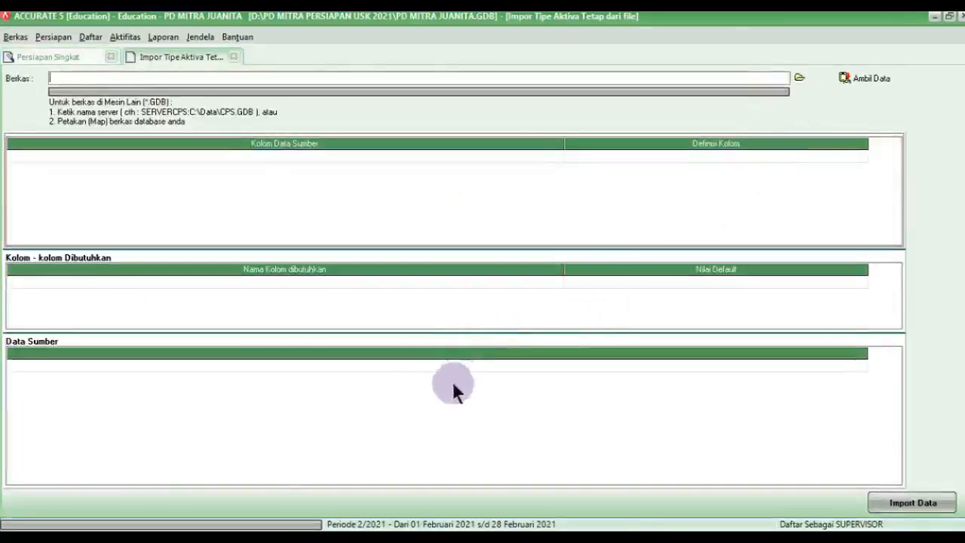
click(799, 79)
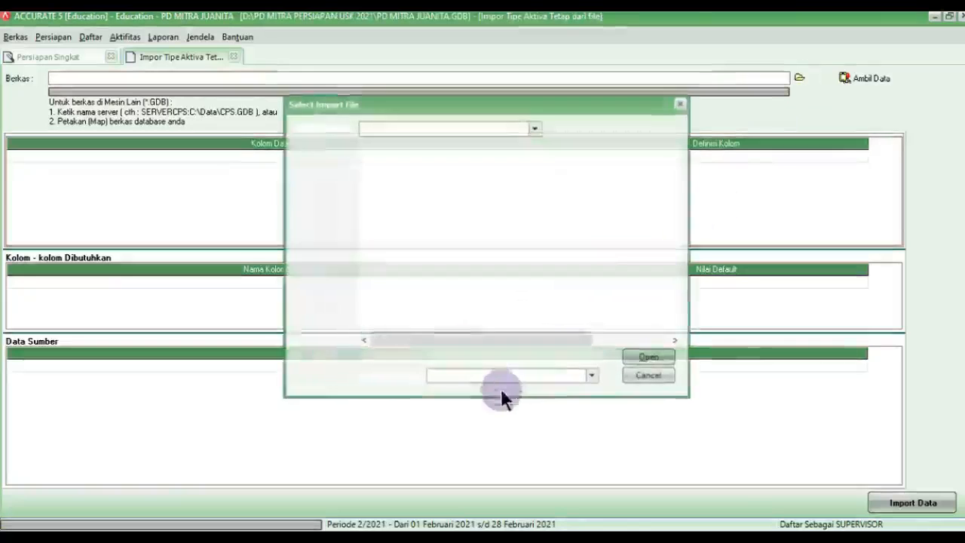
click(487, 378)
click(466, 397)
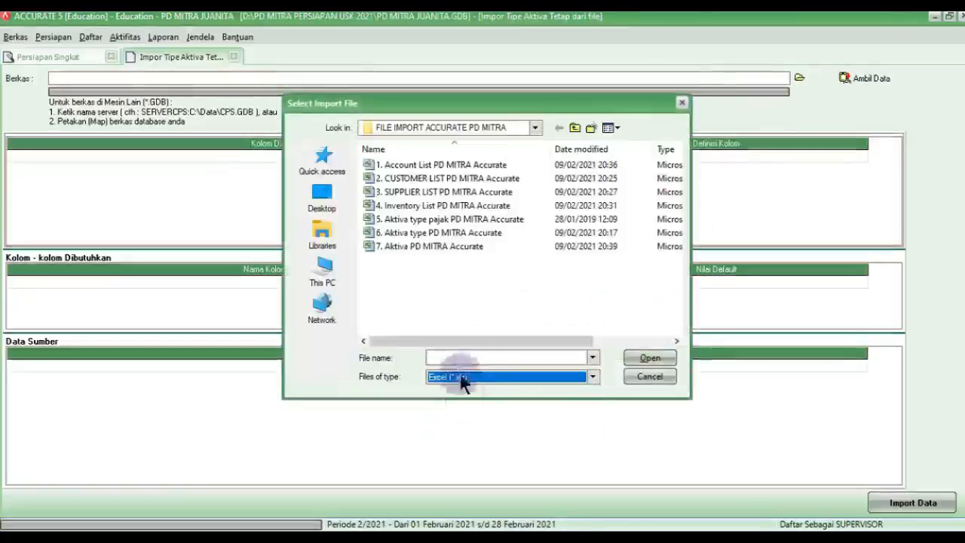
click(421, 234)
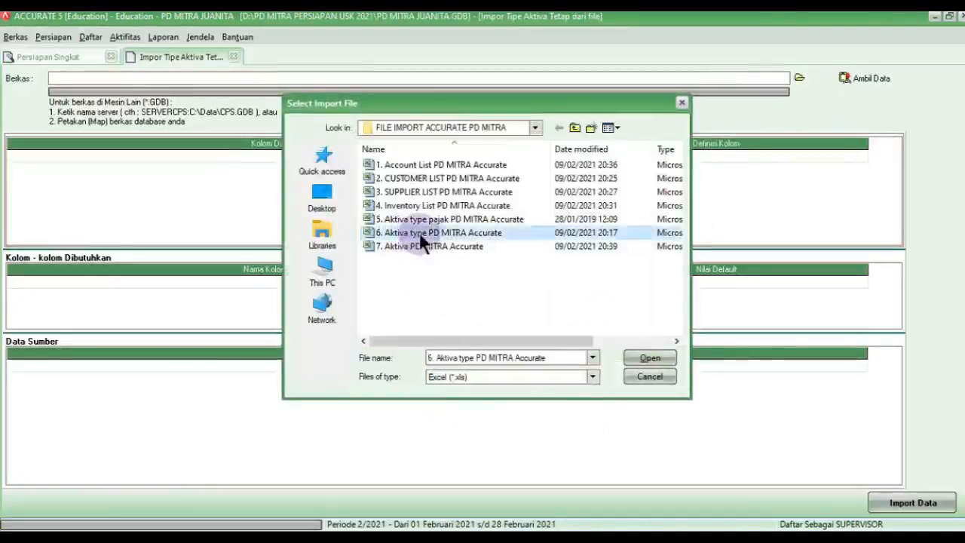
click(629, 354)
click(845, 78)
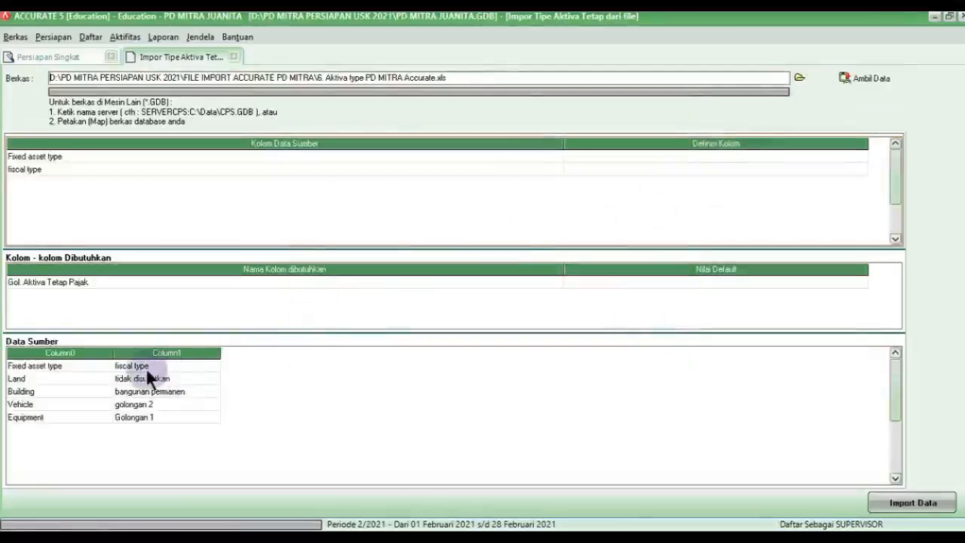
Step: Delete the Fixed asset type header row from the source data
right_click(83, 367)
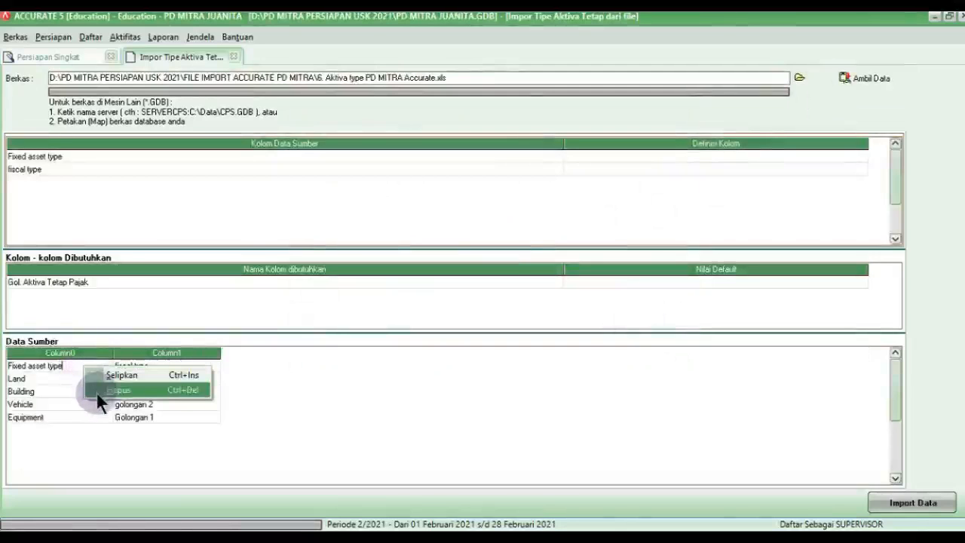
click(97, 392)
click(454, 313)
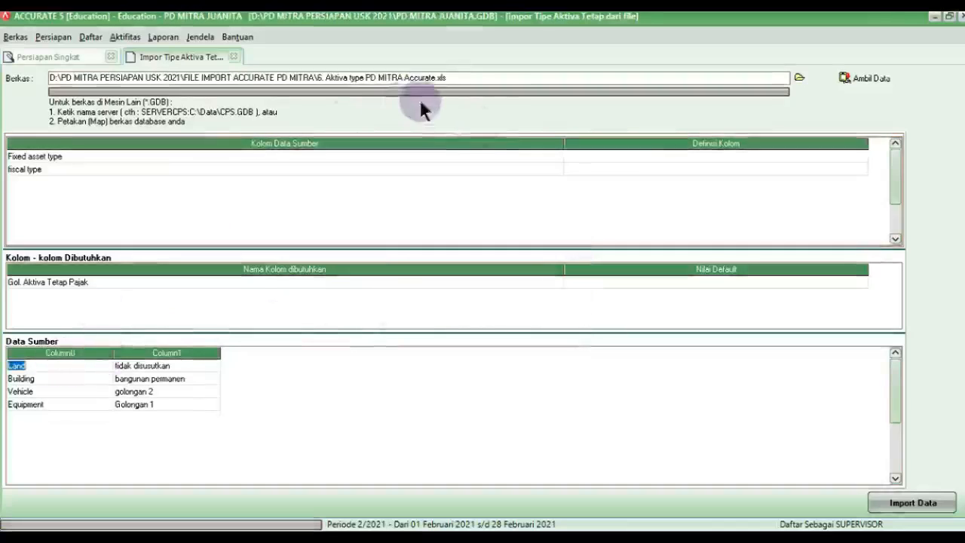
drag(565, 138, 93, 205)
Step: Map Fixed asset type to Tipe Aktiva Tetap and fiscal type to Gol. Aktiva Tetap Pajak
click(354, 157)
click(360, 163)
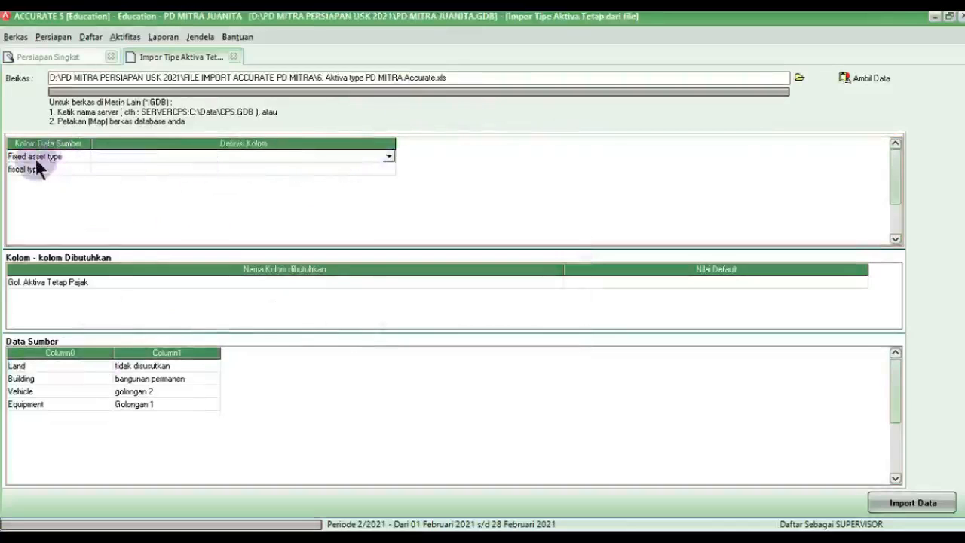
click(389, 157)
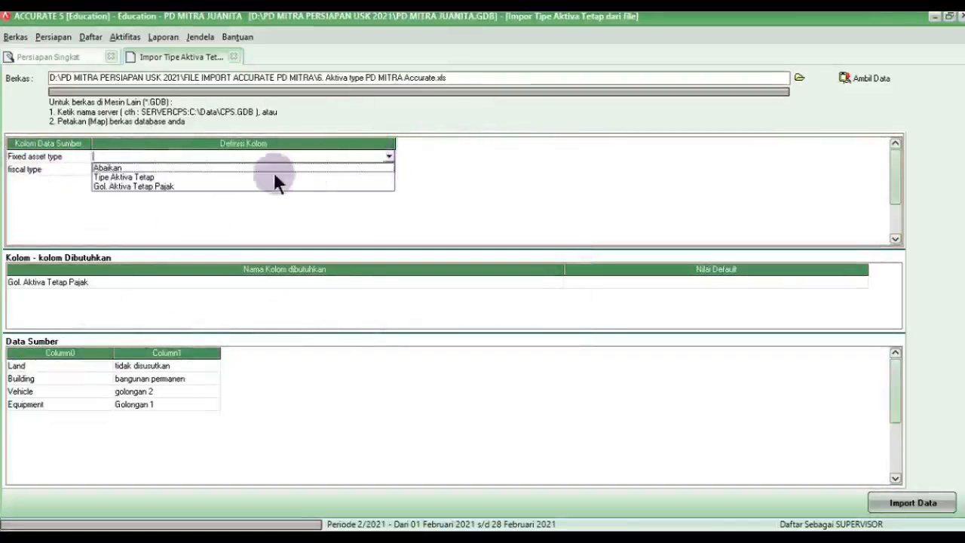
click(127, 178)
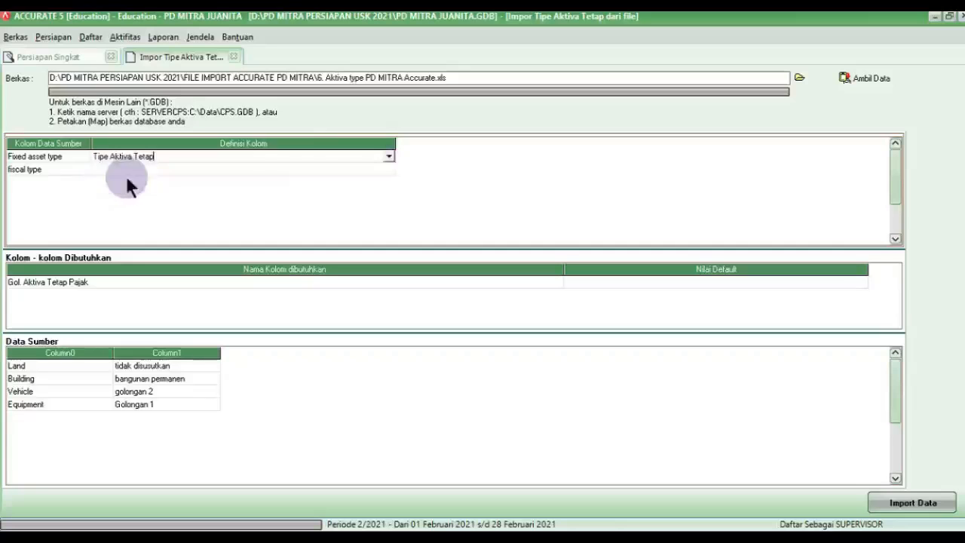
click(129, 171)
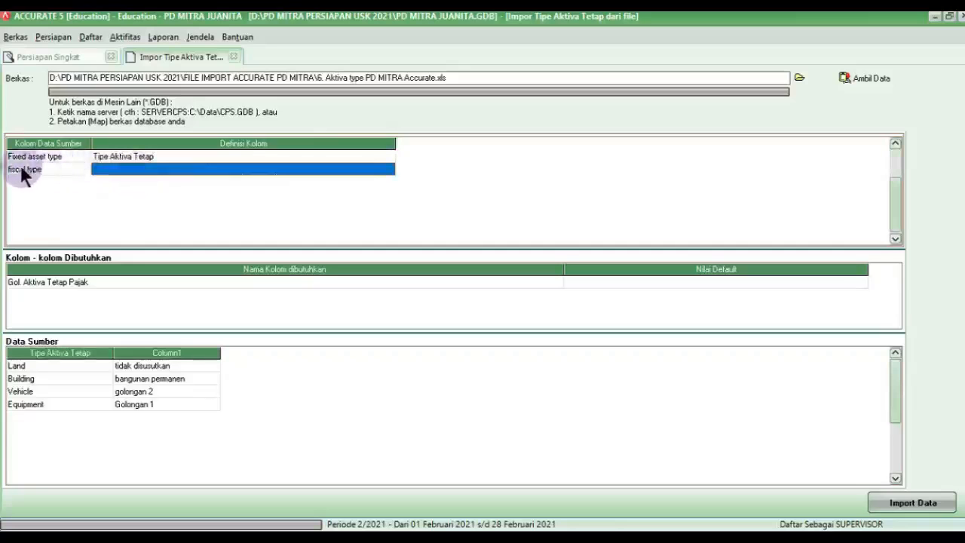
click(141, 170)
click(388, 168)
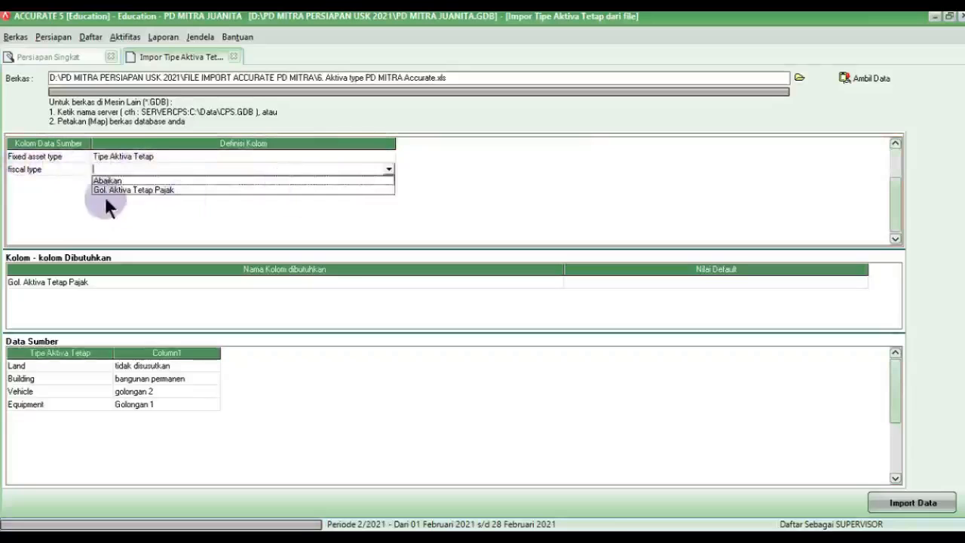
click(128, 190)
drag(248, 22, 458, 215)
click(465, 243)
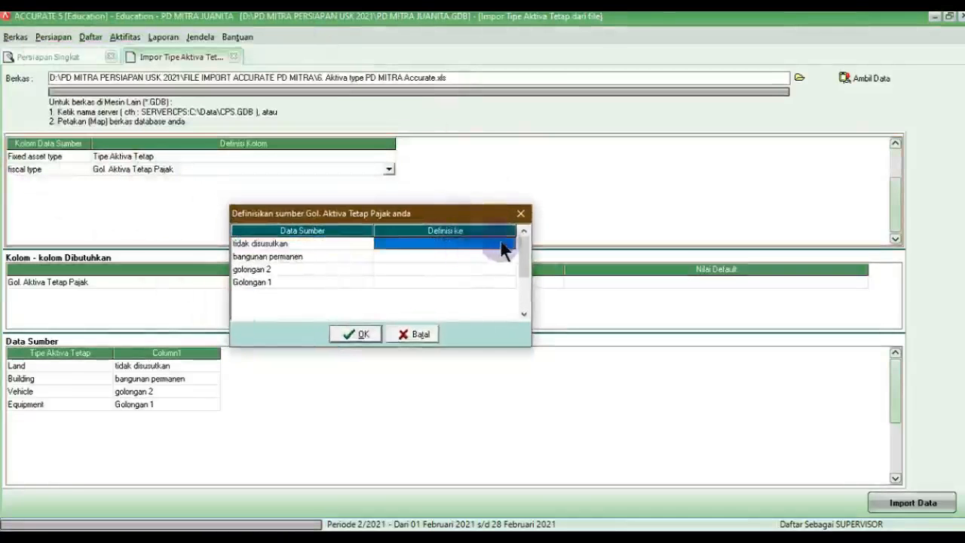
Step: Match tidak disusutkan, bangunan permanen, golongan 2 and Golongan 1 to their tax groups
click(508, 244)
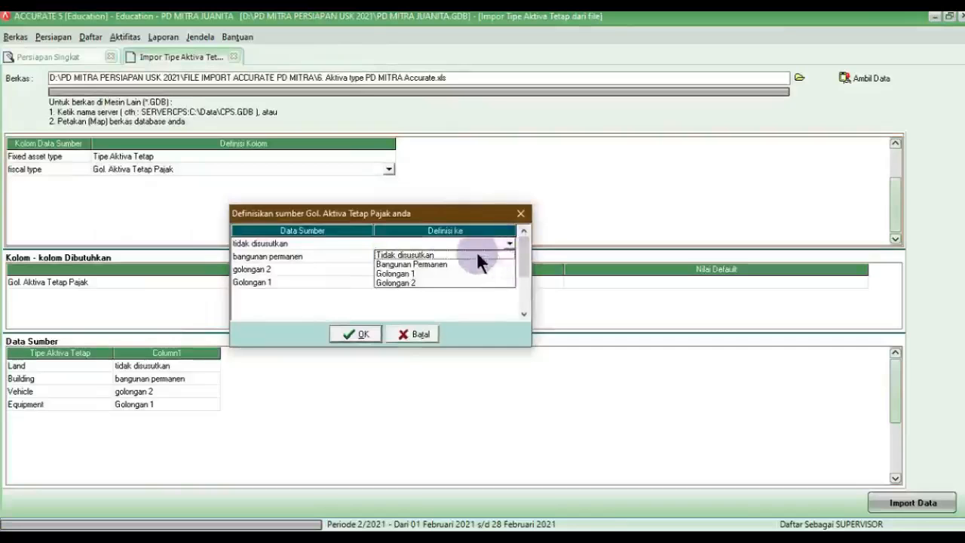
click(477, 254)
click(464, 257)
click(509, 257)
click(445, 278)
click(430, 270)
click(490, 269)
click(509, 269)
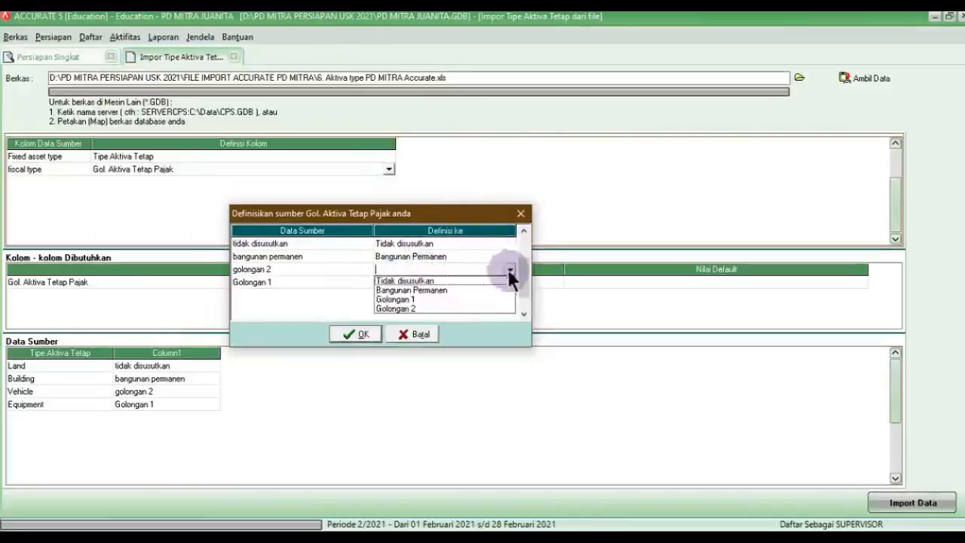
click(435, 308)
click(452, 282)
click(457, 279)
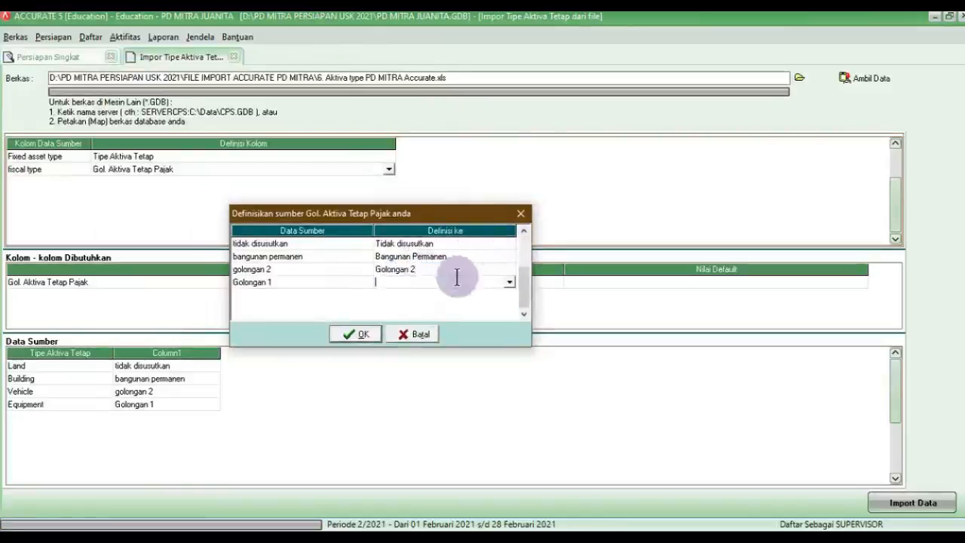
click(510, 282)
click(414, 310)
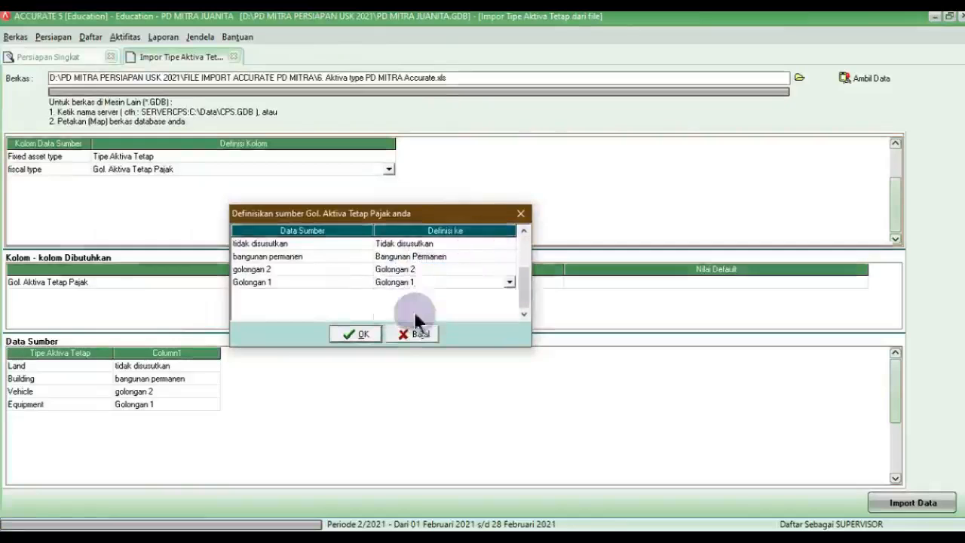
Step: Confirm the fiscal mappings and import the four fixed asset types
click(366, 334)
click(285, 283)
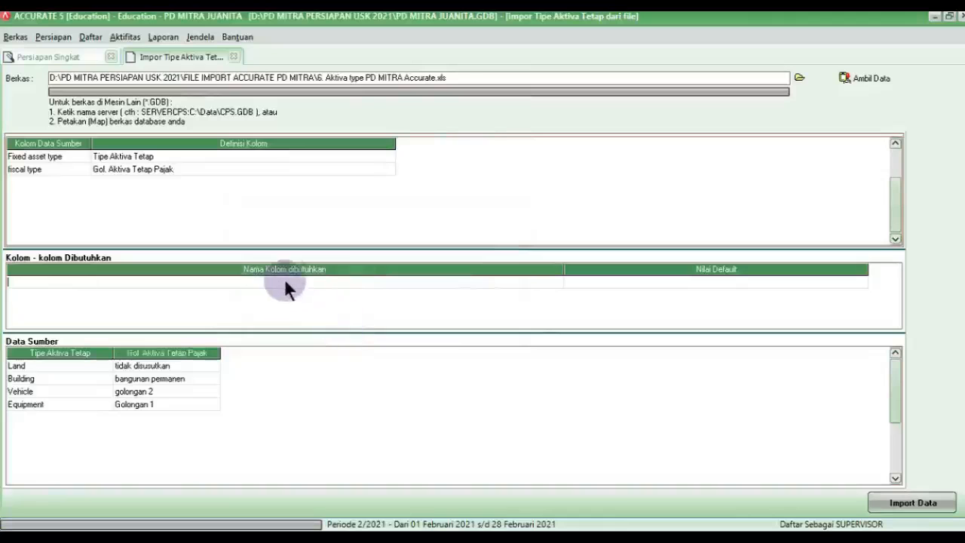
click(586, 283)
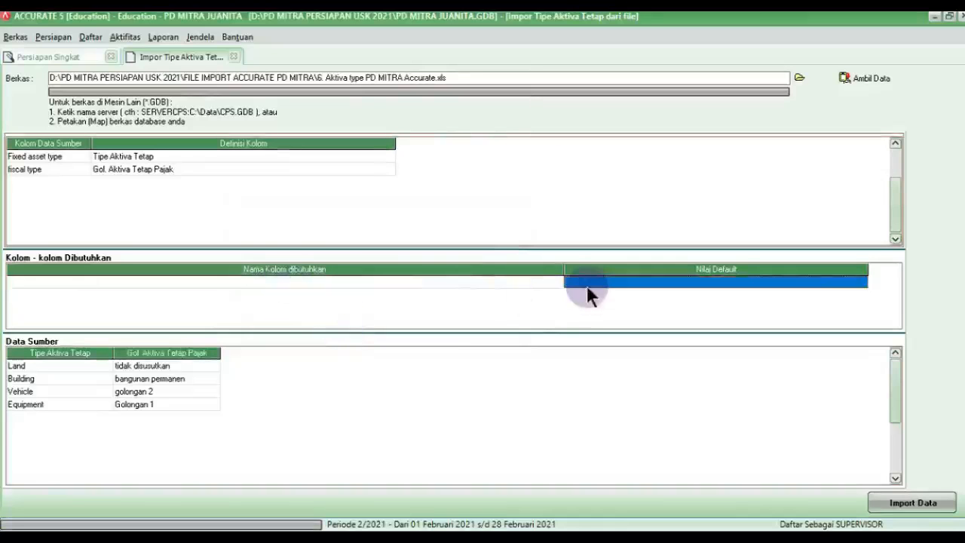
click(935, 503)
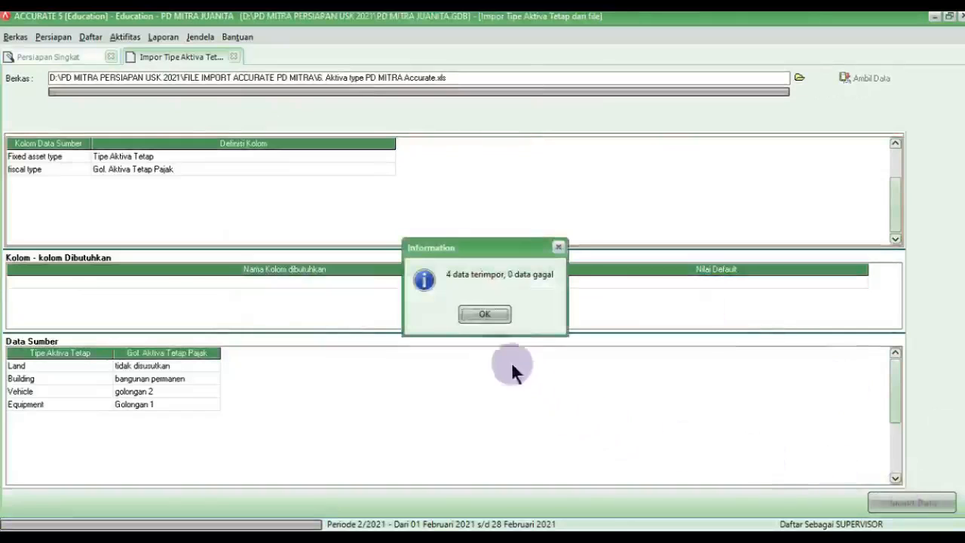
Step: Dismiss the import result, continue with Lanjut, and start the fixed asset import from file
click(493, 311)
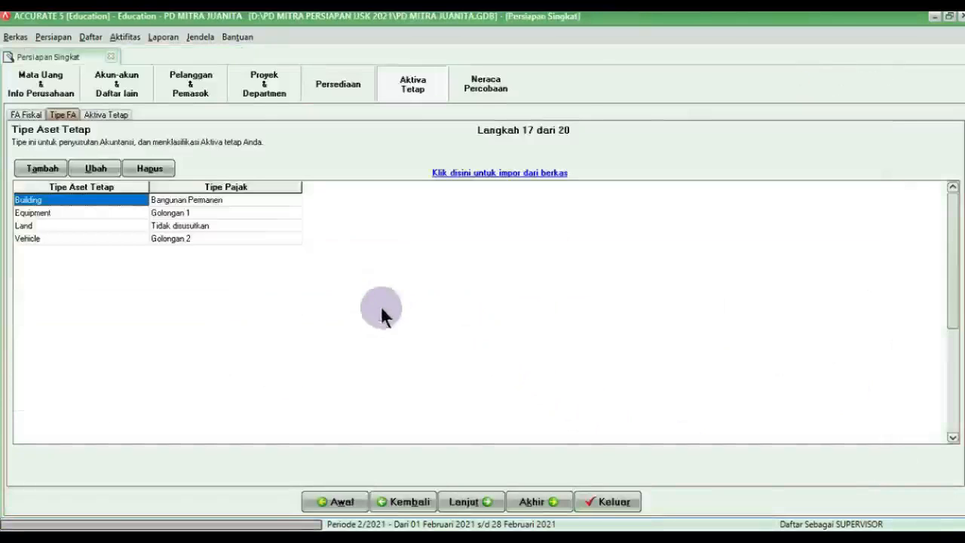
click(475, 500)
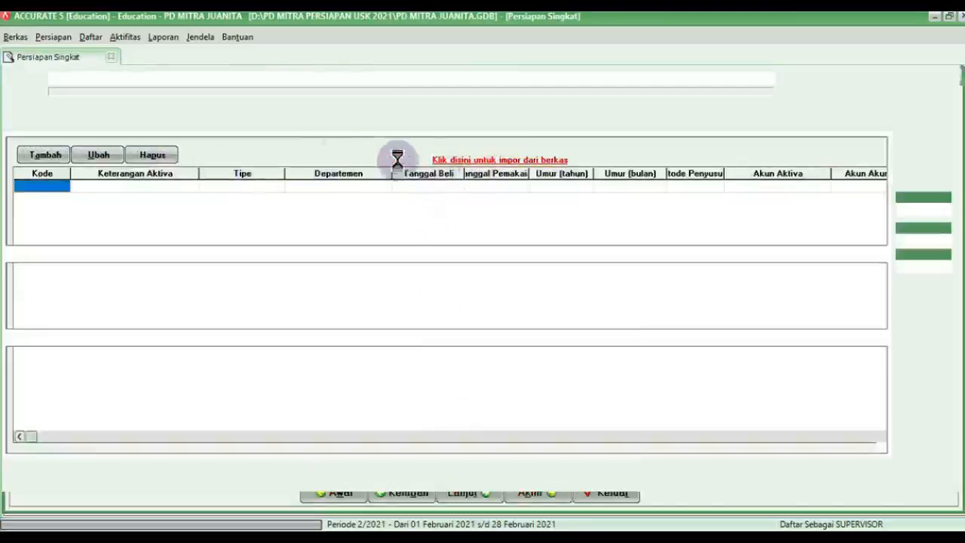
click(799, 78)
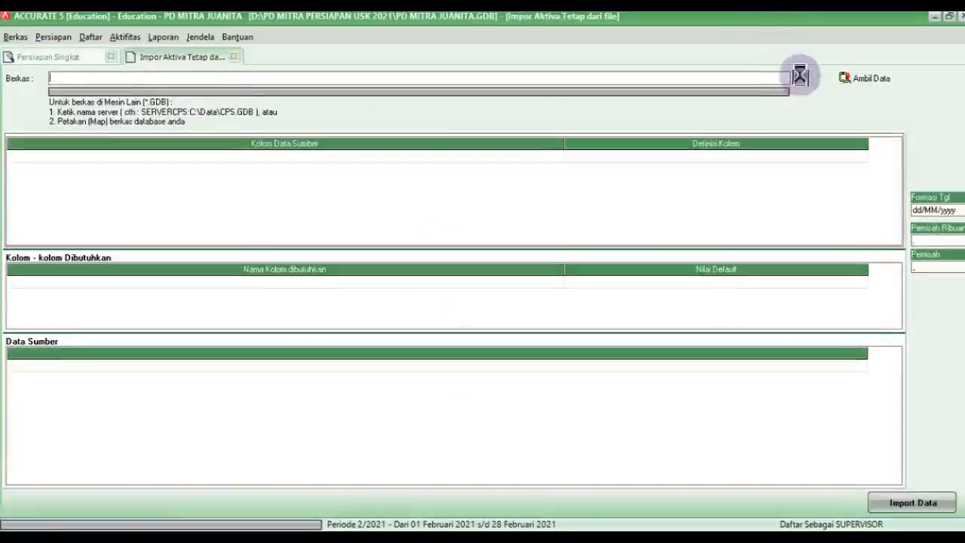
Step: Load '7. Aktiva PD MITRA Accurate.xls' as an Excel source and fetch its data
click(471, 377)
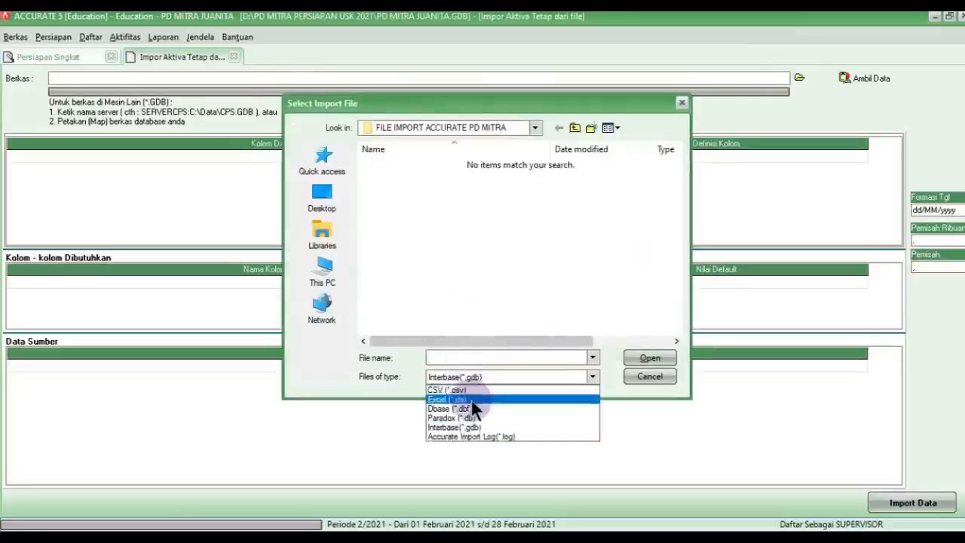
click(460, 399)
click(441, 245)
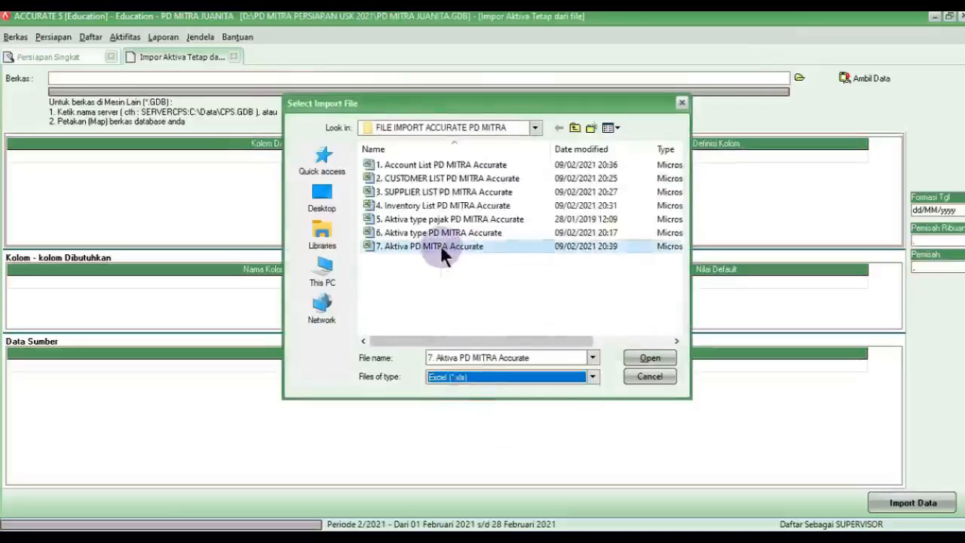
click(637, 359)
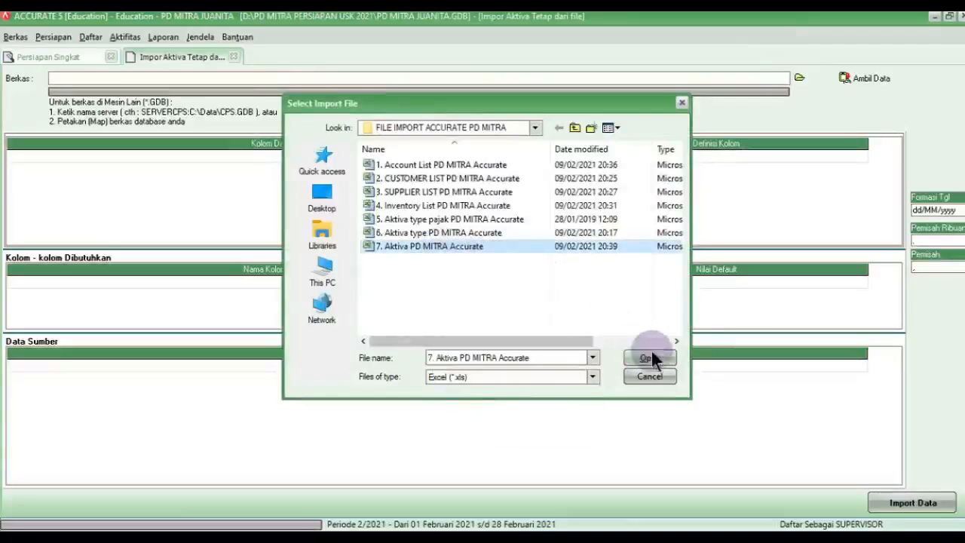
click(653, 359)
click(864, 79)
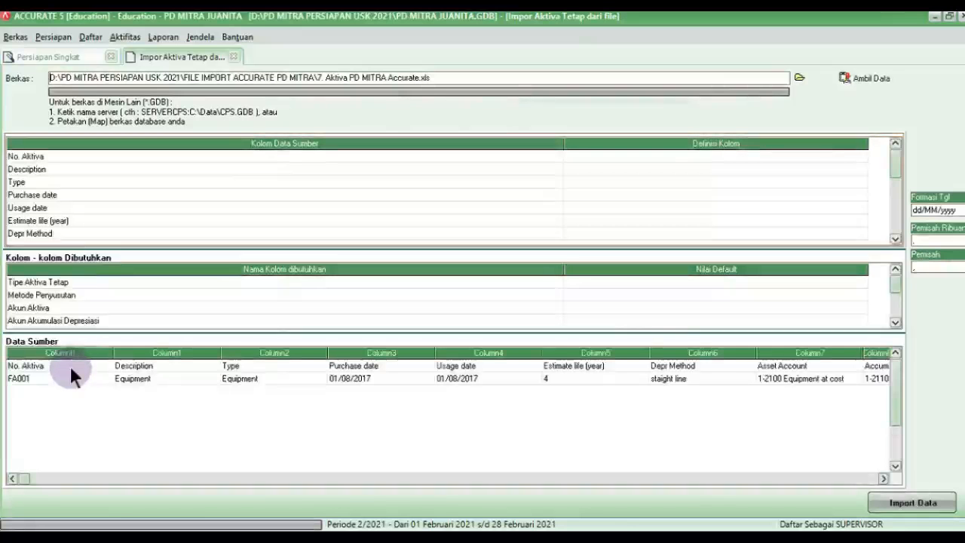
Step: Delete the No. Aktiva header row from the asset source data
right_click(72, 370)
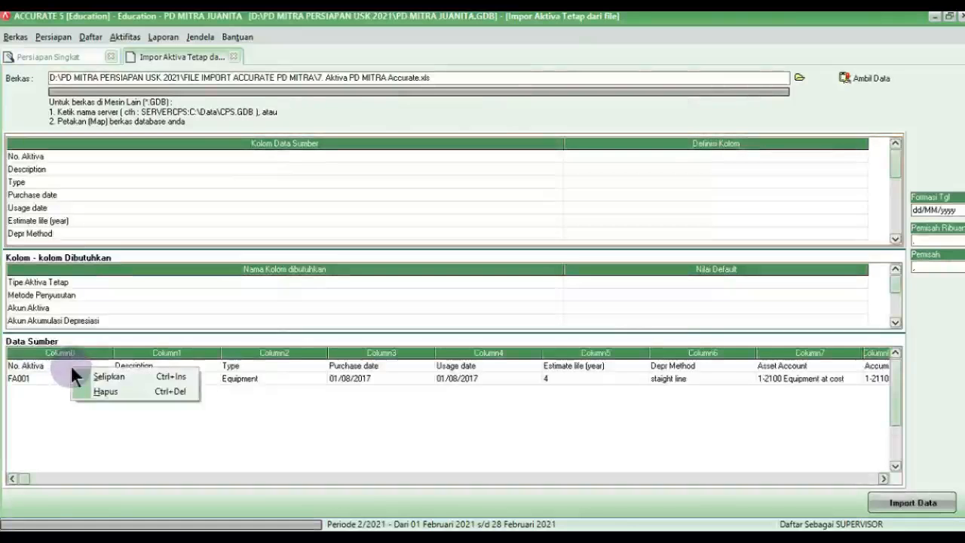
click(104, 392)
click(456, 315)
drag(564, 147, 98, 190)
Step: Map No. Aktiva to Kode Aktiva and Description to Keterangan Aktiva
click(137, 158)
click(369, 157)
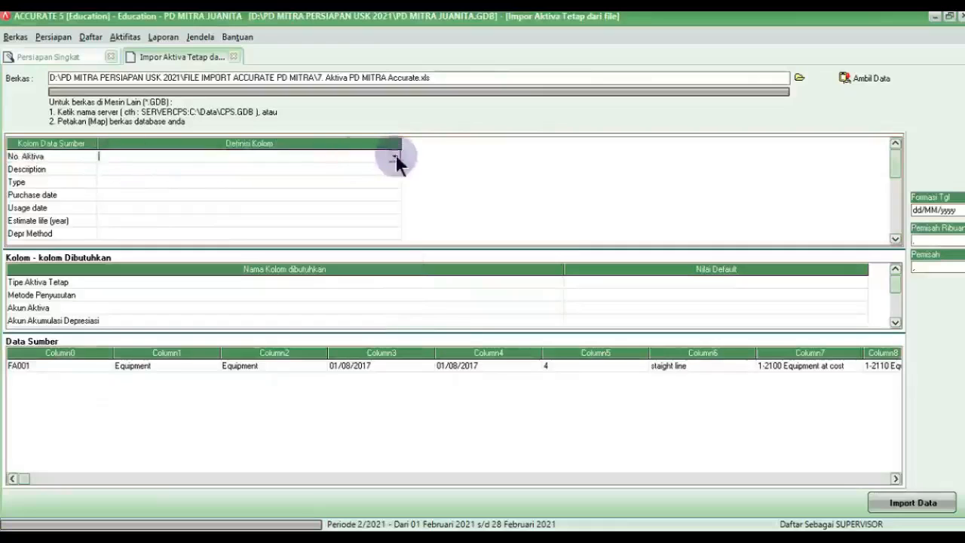
click(394, 156)
click(143, 189)
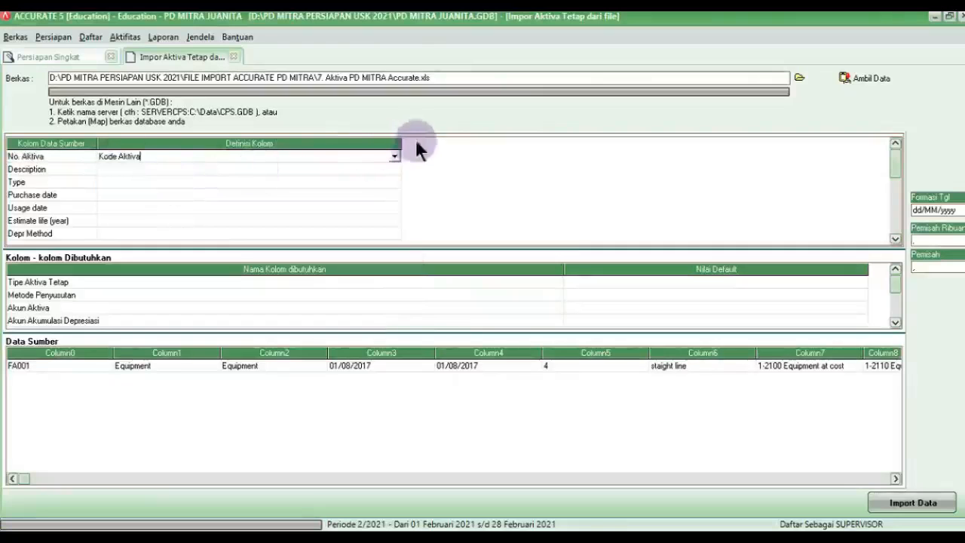
drag(401, 143, 198, 172)
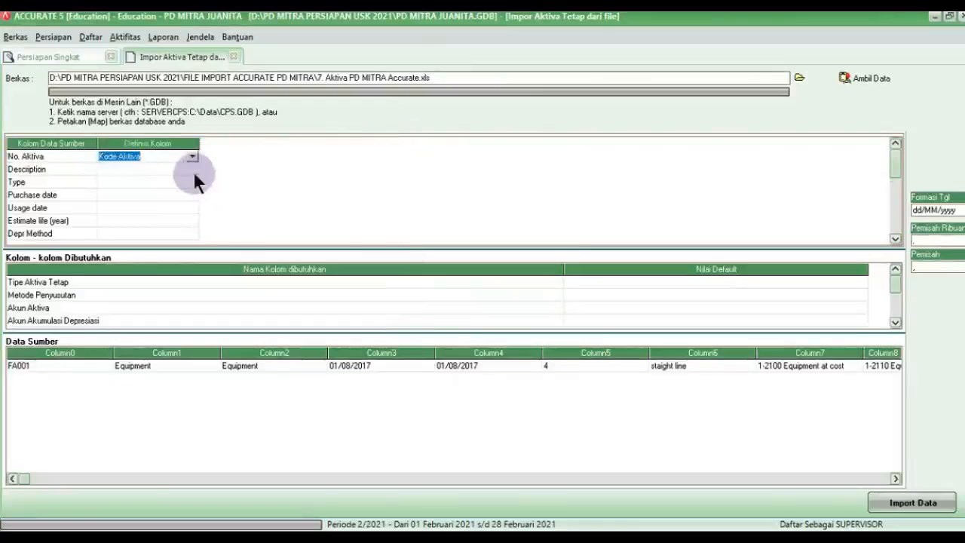
click(193, 171)
click(192, 172)
click(190, 169)
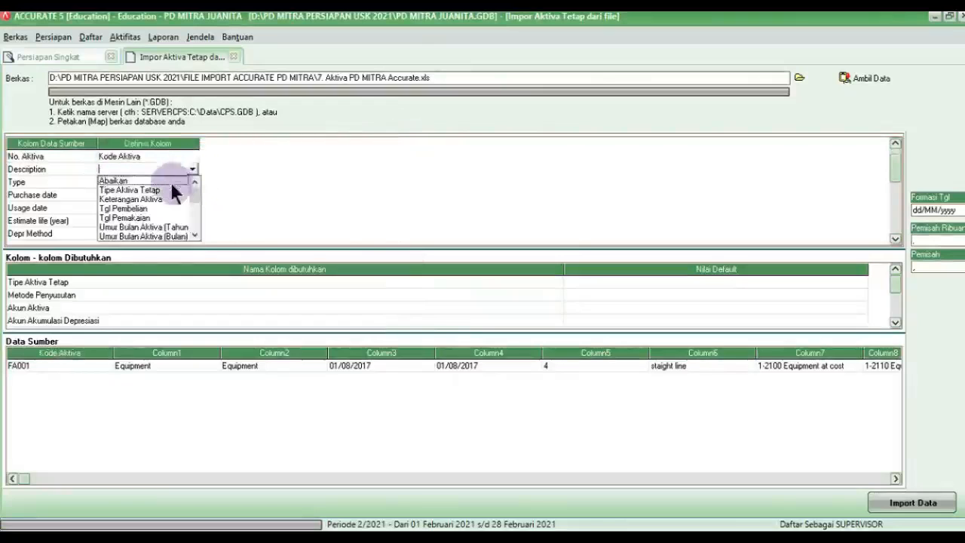
click(143, 199)
Step: Map Type to Tipe Aktiva Tetap, matching Equipment to the Equipment asset type
click(144, 183)
click(172, 182)
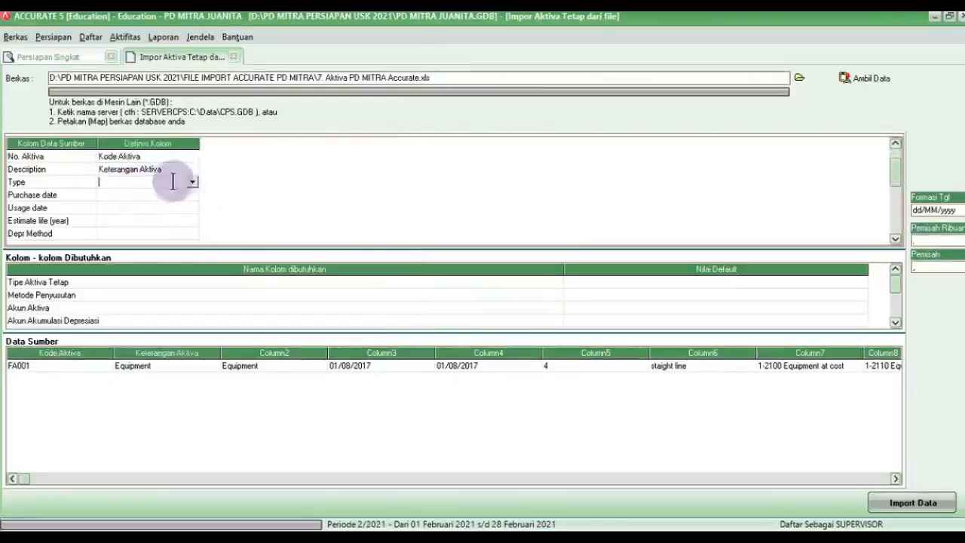
click(191, 183)
click(161, 203)
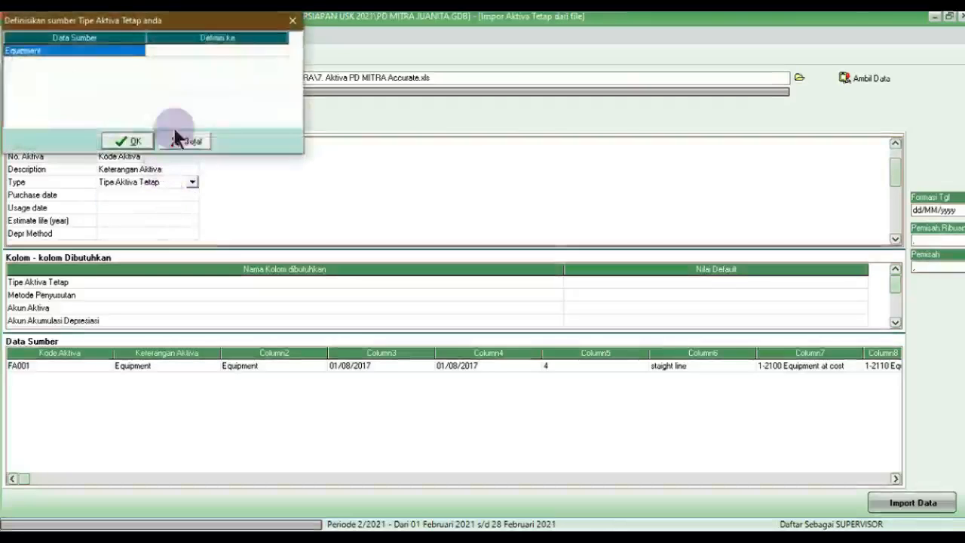
drag(223, 22, 433, 192)
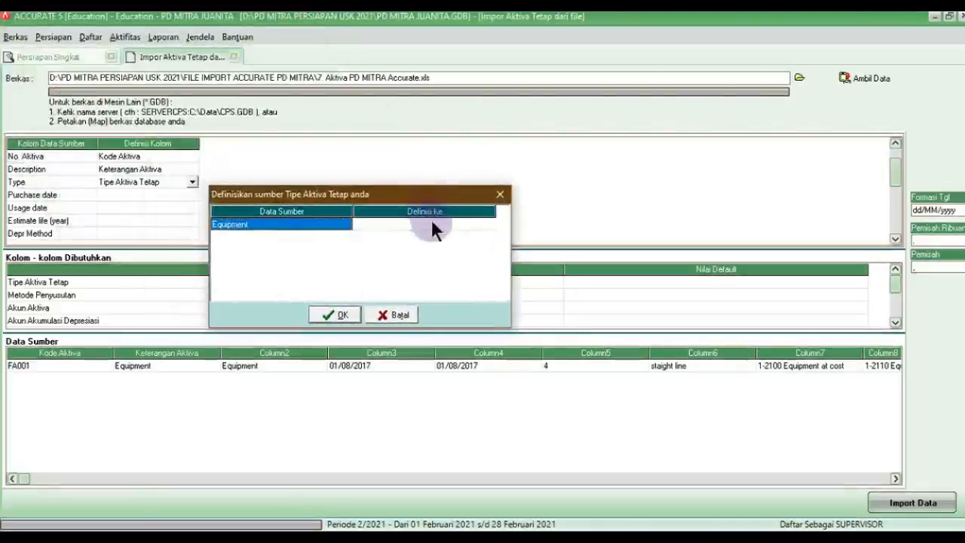
click(431, 223)
click(488, 224)
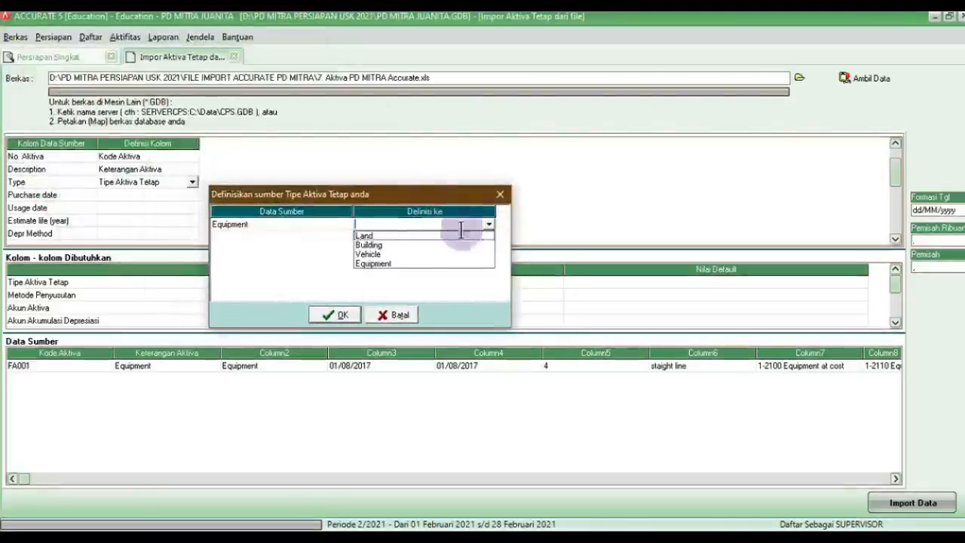
click(371, 263)
click(337, 315)
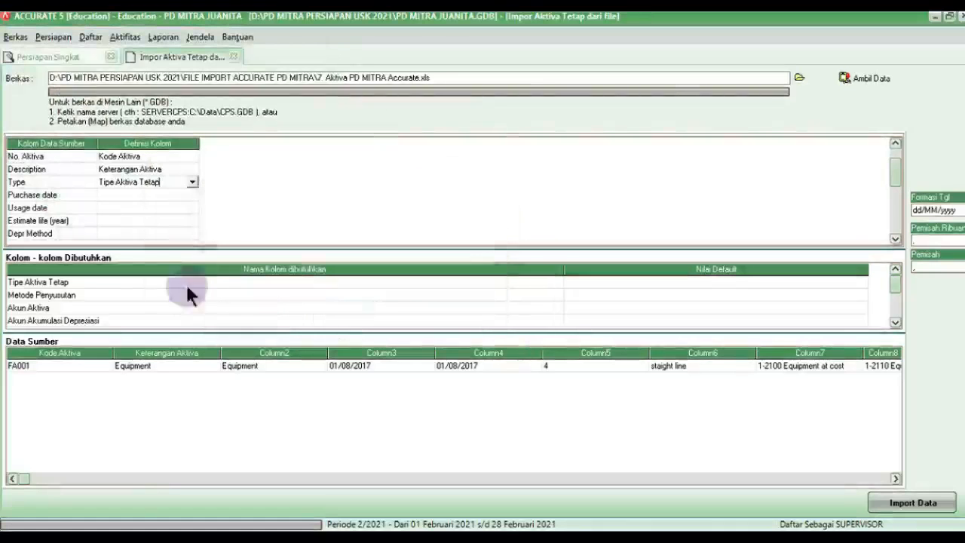
Step: Map Purchase date, Usage date and Estimate life to Tgl Pembelian, Tgl Pemakaian, Umur Bulan Aktiva (Tahun)
click(192, 195)
click(192, 196)
click(192, 195)
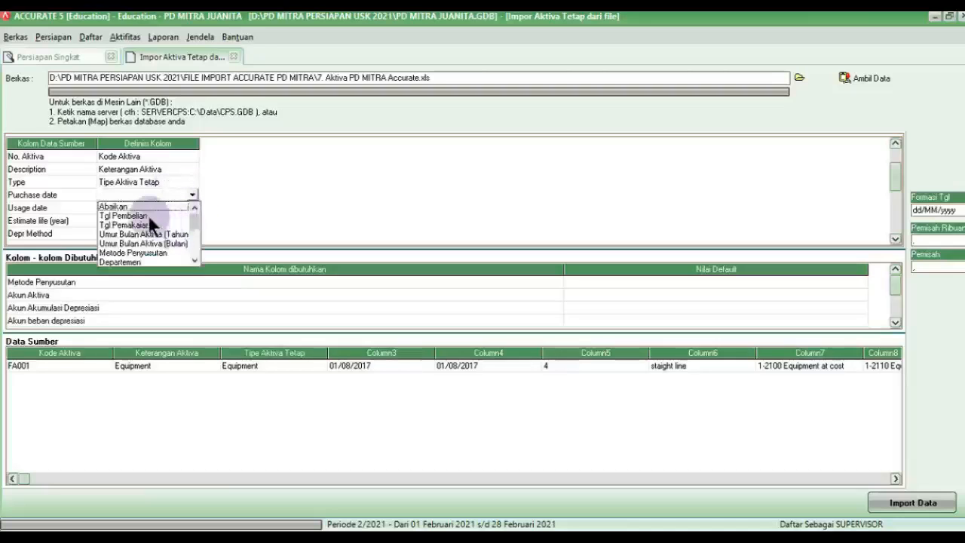
click(148, 215)
click(128, 207)
click(154, 208)
click(195, 210)
click(157, 233)
click(148, 220)
click(147, 220)
click(191, 220)
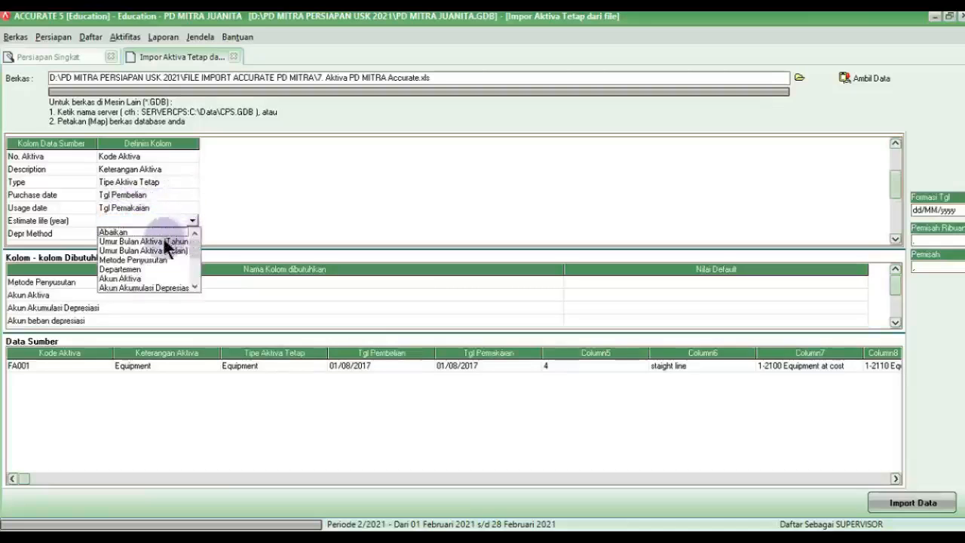
click(166, 241)
Step: Map Depr Method to Metode Penyusutan, with straight line as Metode Garis Lurus
click(167, 233)
click(170, 234)
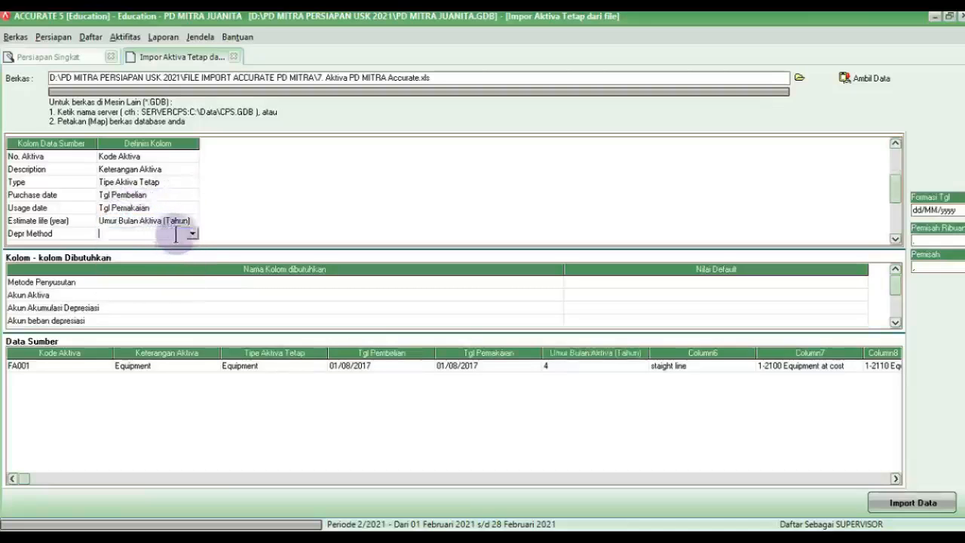
click(191, 233)
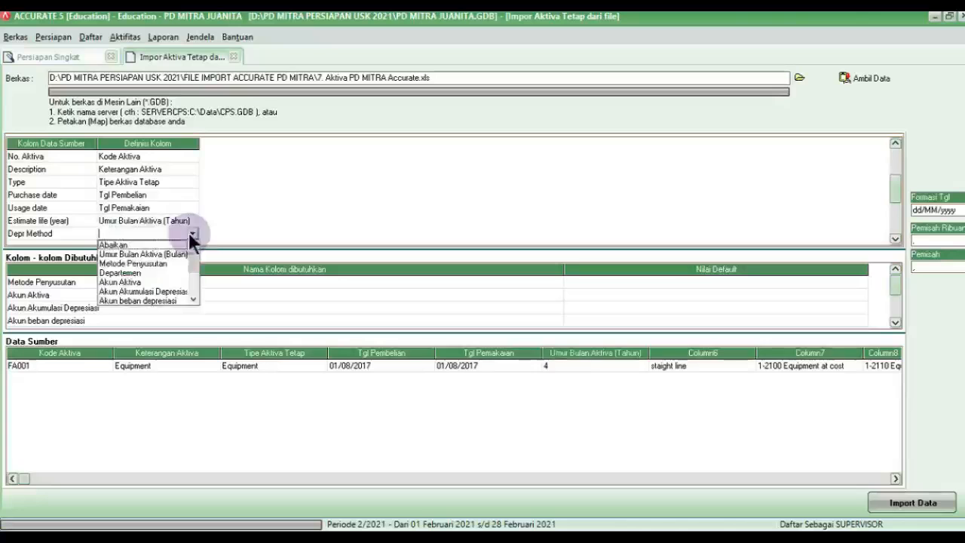
click(146, 263)
drag(200, 26, 404, 153)
click(414, 190)
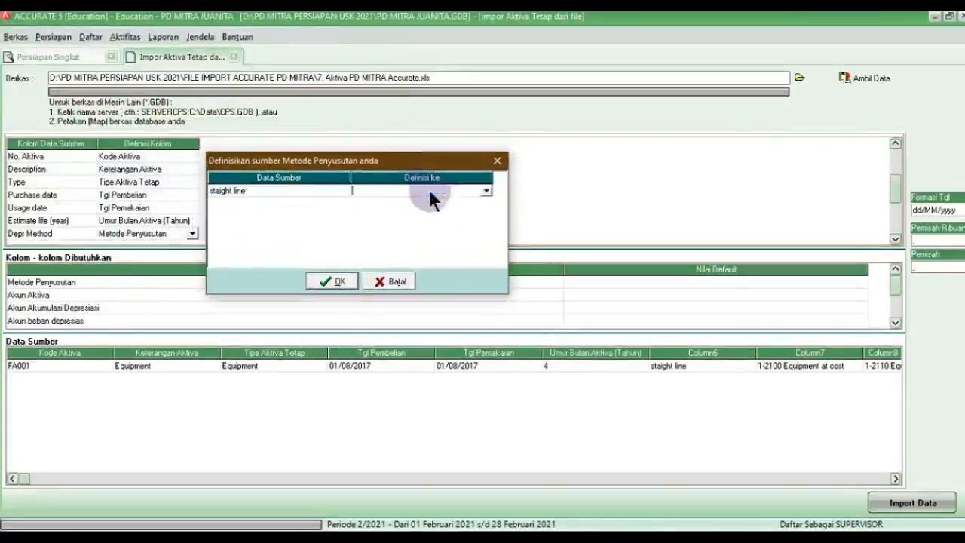
click(485, 191)
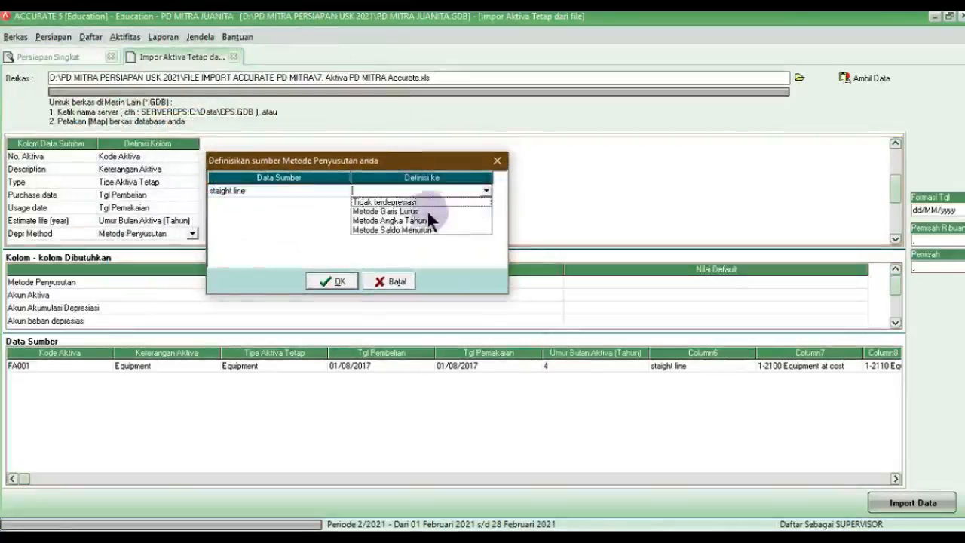
click(332, 280)
click(895, 240)
click(895, 240)
click(895, 240)
click(895, 239)
click(895, 240)
click(894, 239)
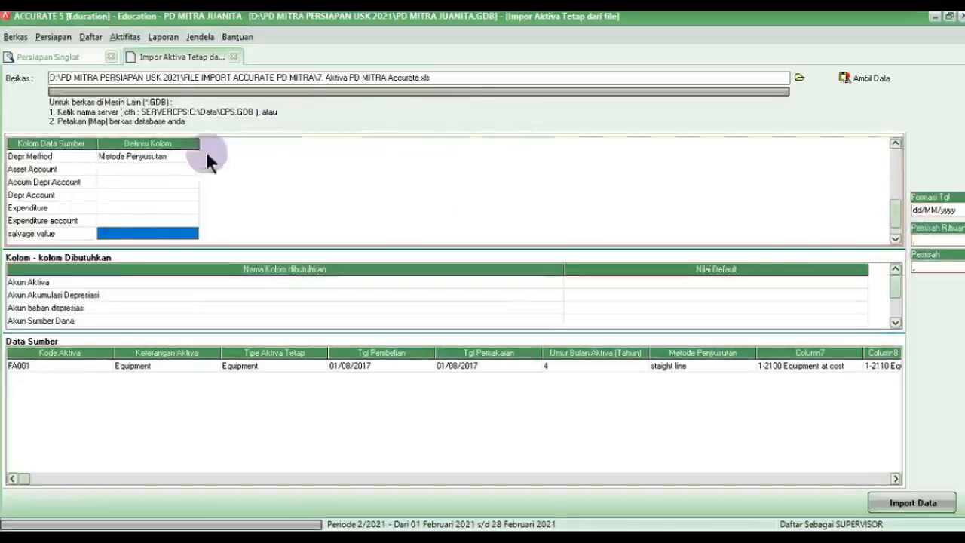
Step: Map Asset Account to Akun Aktiva, matched to 1-2100 Equipment at Cost
click(142, 169)
click(190, 169)
click(191, 169)
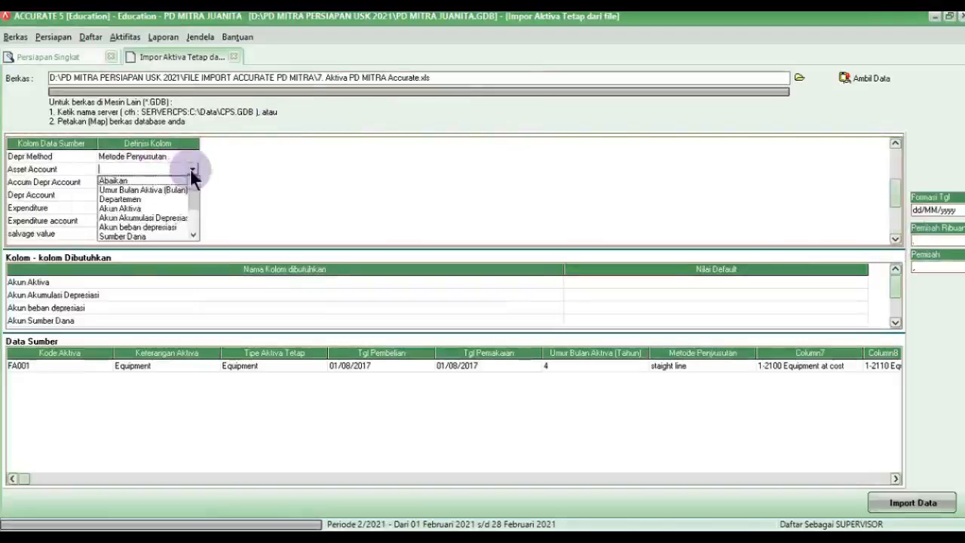
click(120, 208)
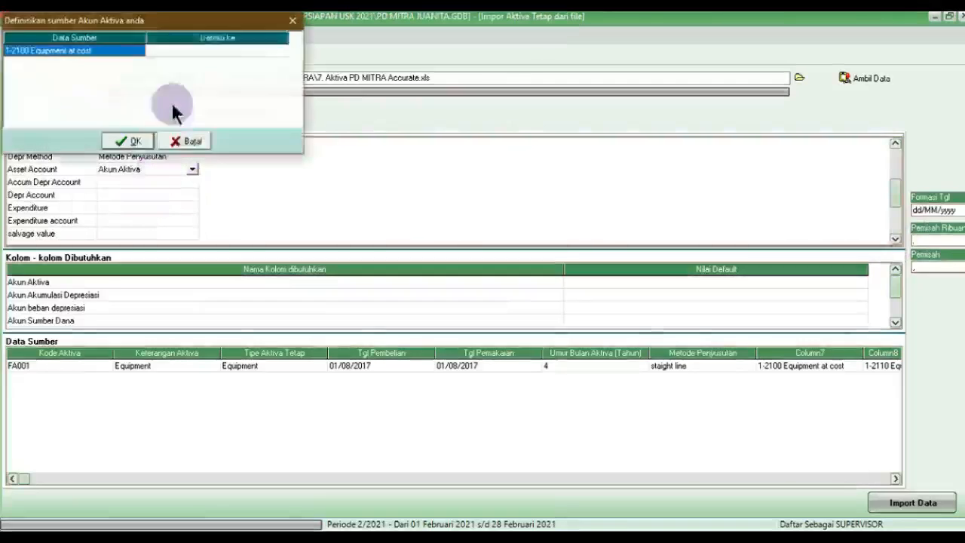
drag(205, 25, 403, 154)
click(355, 186)
click(403, 186)
click(483, 186)
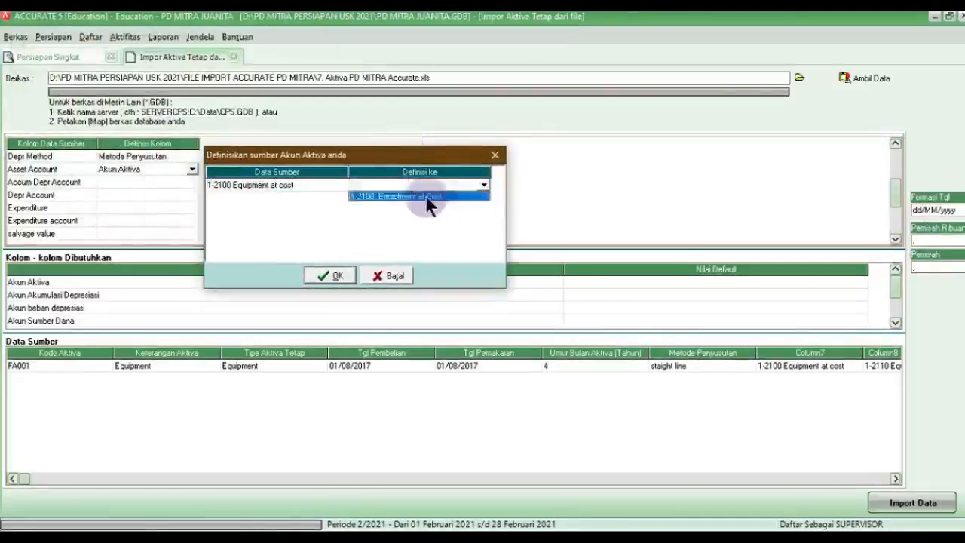
click(426, 197)
click(336, 275)
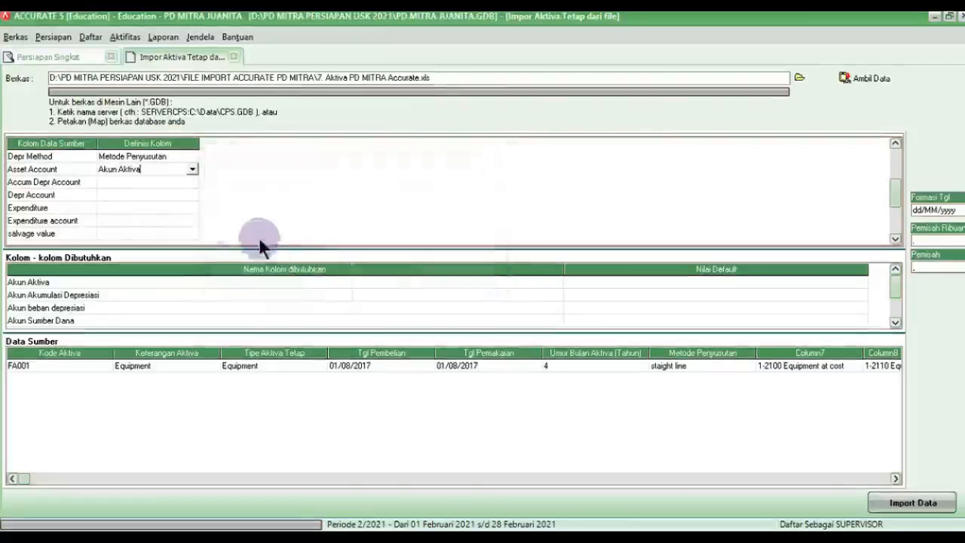
Step: Map Accum Depr Account to Akun Akumulasi Depresiasi, matched to 1-2110 Equipment Accumulated Depr
click(179, 181)
click(180, 179)
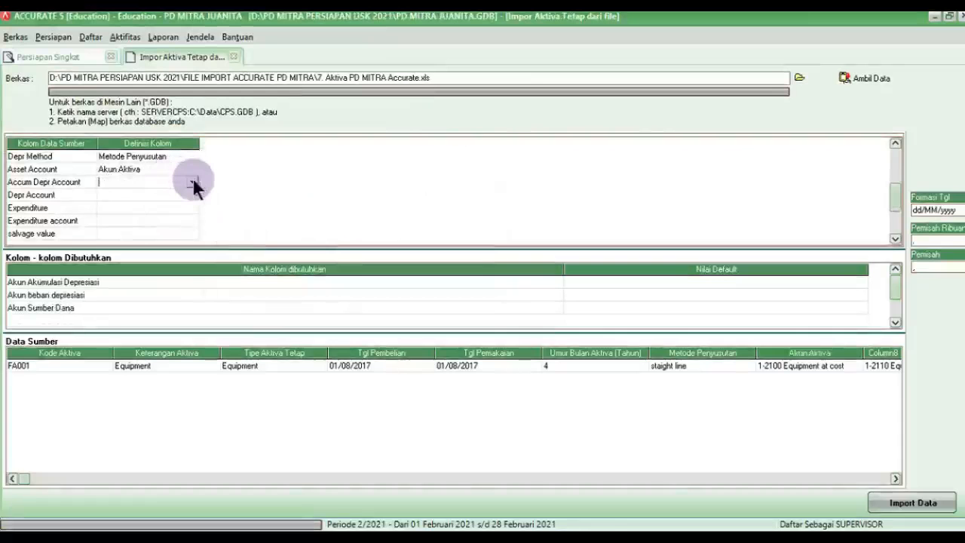
click(192, 182)
click(179, 220)
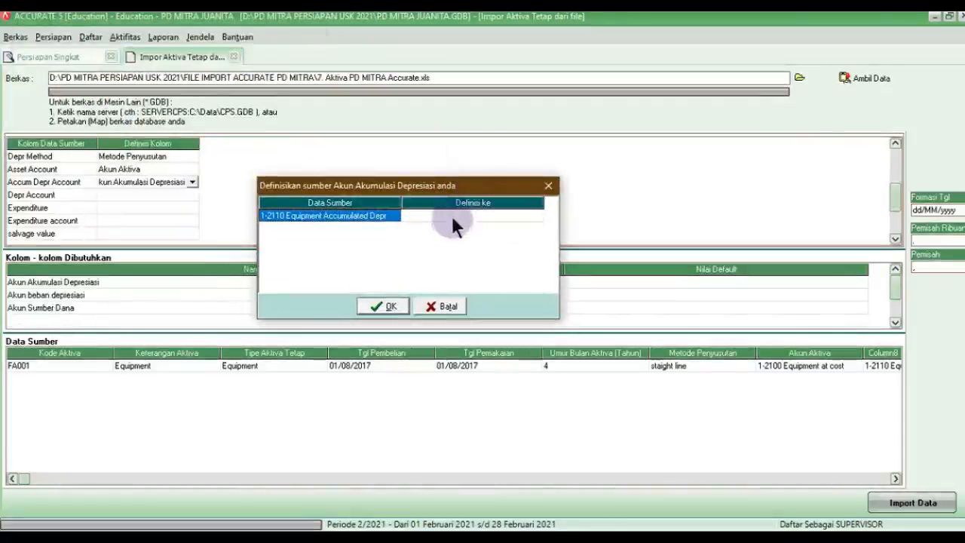
click(475, 218)
click(493, 221)
click(534, 217)
click(452, 226)
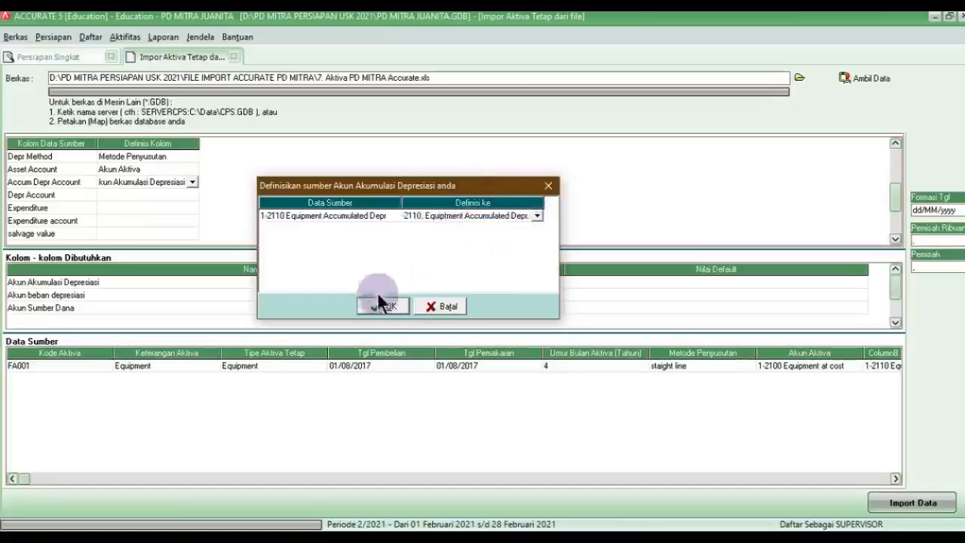
click(386, 306)
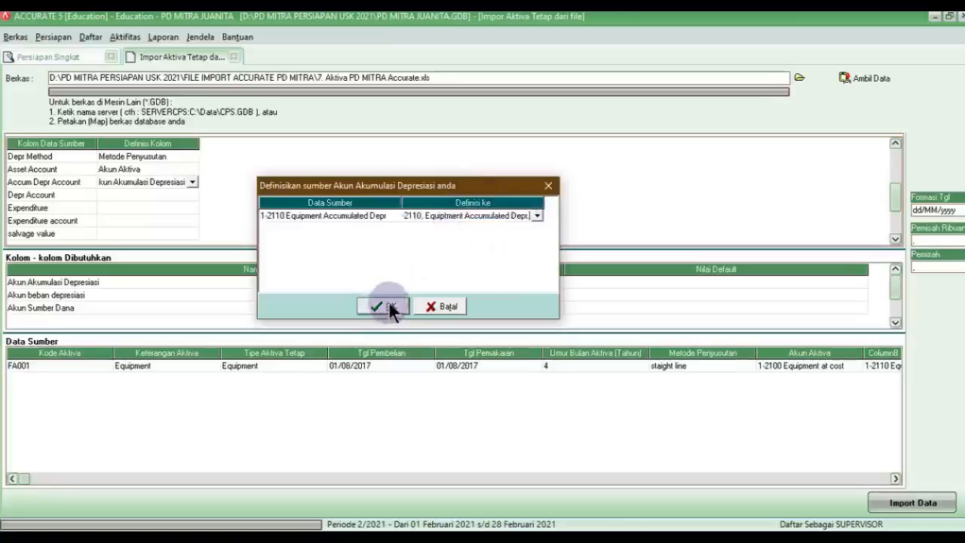
click(183, 195)
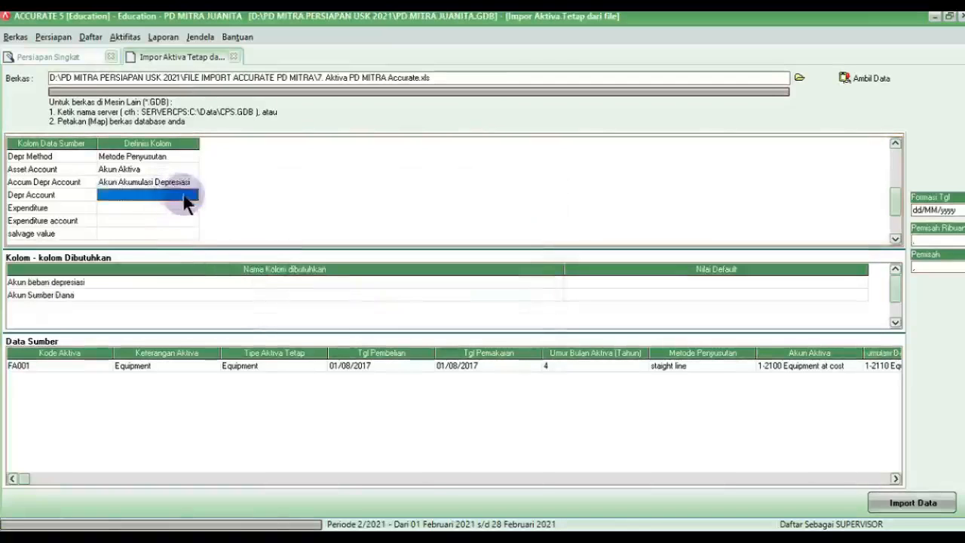
Step: Map Depr Account to Akun beban depresiasi, using 6-1400 Depreciation Expense
click(191, 194)
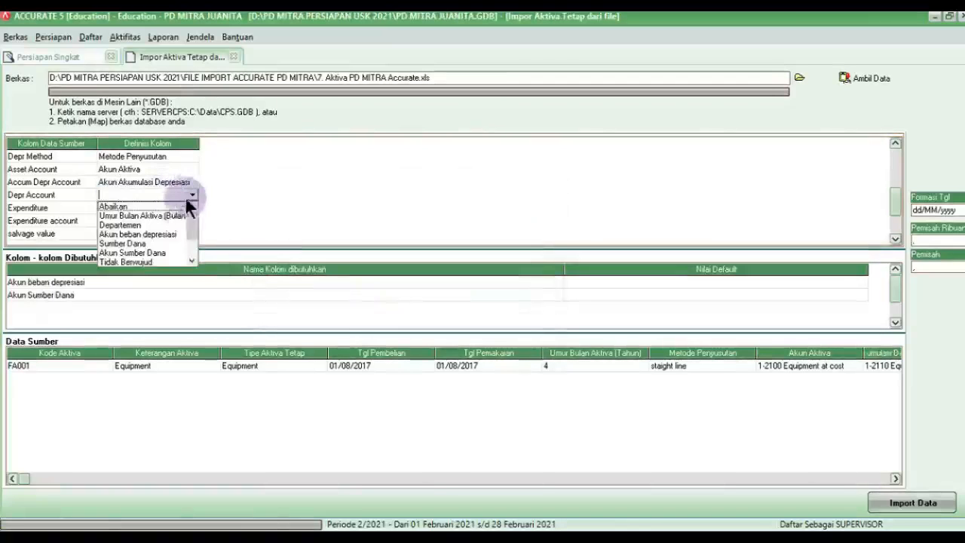
click(166, 233)
drag(181, 24, 385, 147)
click(460, 176)
click(505, 174)
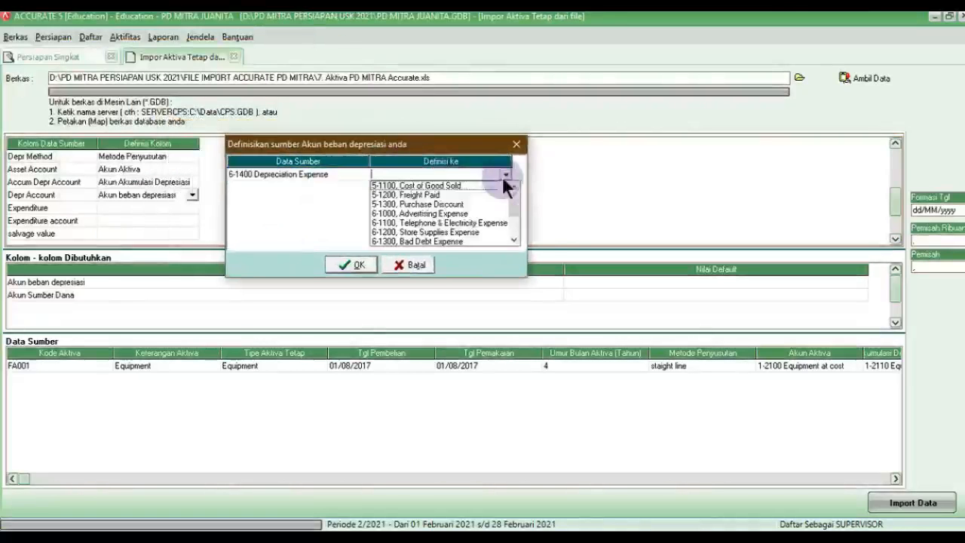
scroll(425, 230, down, 1)
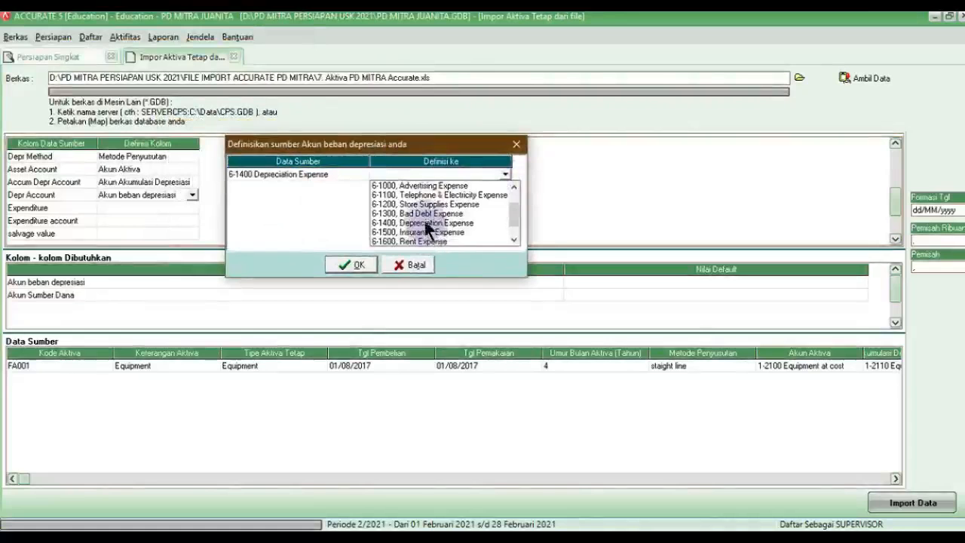
click(413, 222)
click(356, 265)
Step: Map Expenditure to Sumber Dana and its account to Akun Sumber Dana, set to OPENING BALANCE EQUITY
click(185, 208)
click(190, 206)
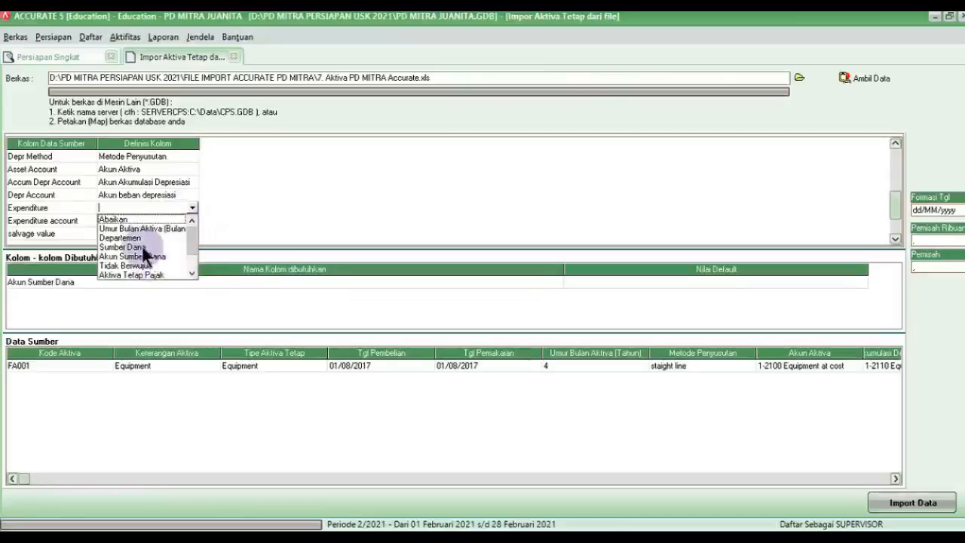
click(143, 248)
click(159, 219)
click(191, 220)
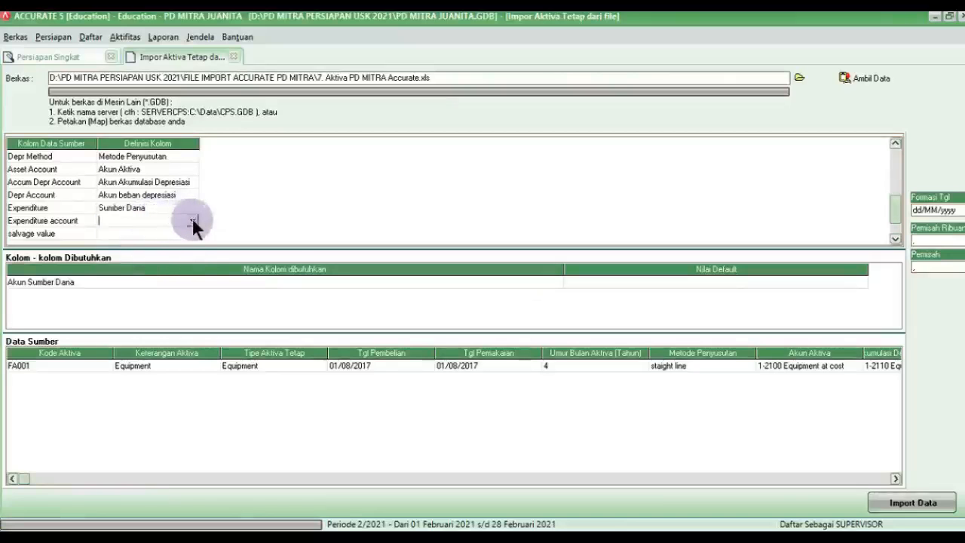
click(193, 220)
click(174, 270)
drag(222, 25, 452, 155)
click(485, 189)
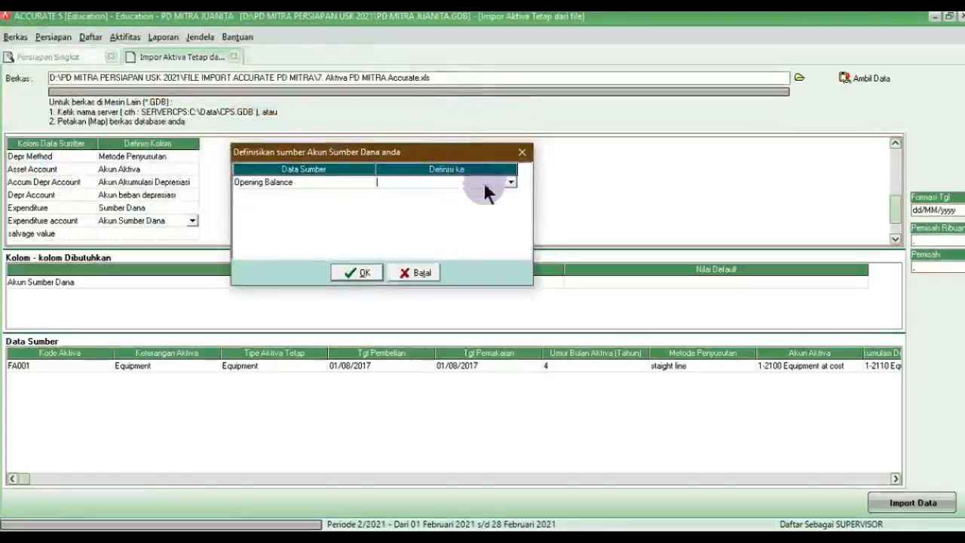
click(511, 182)
click(462, 203)
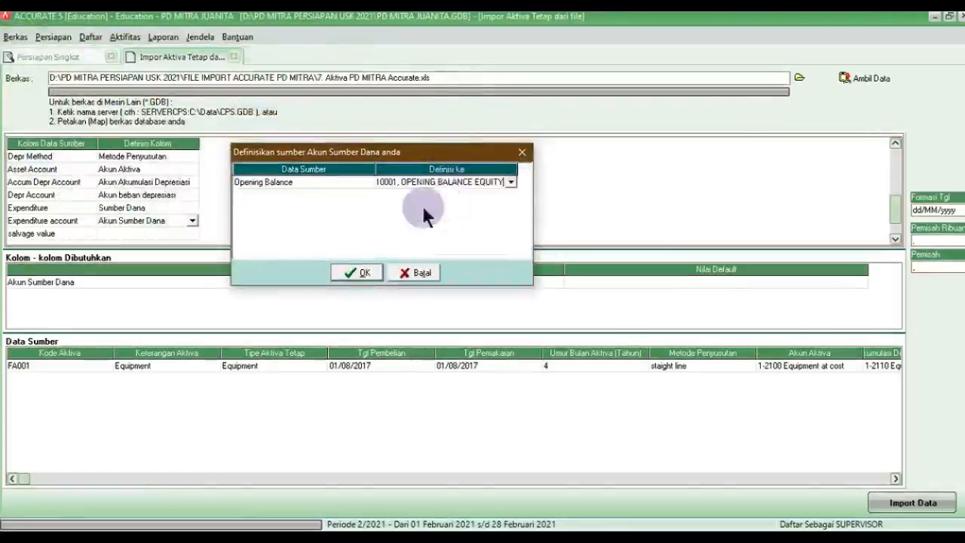
click(361, 271)
Step: Map the salvage value column to Nilai Residu
click(186, 236)
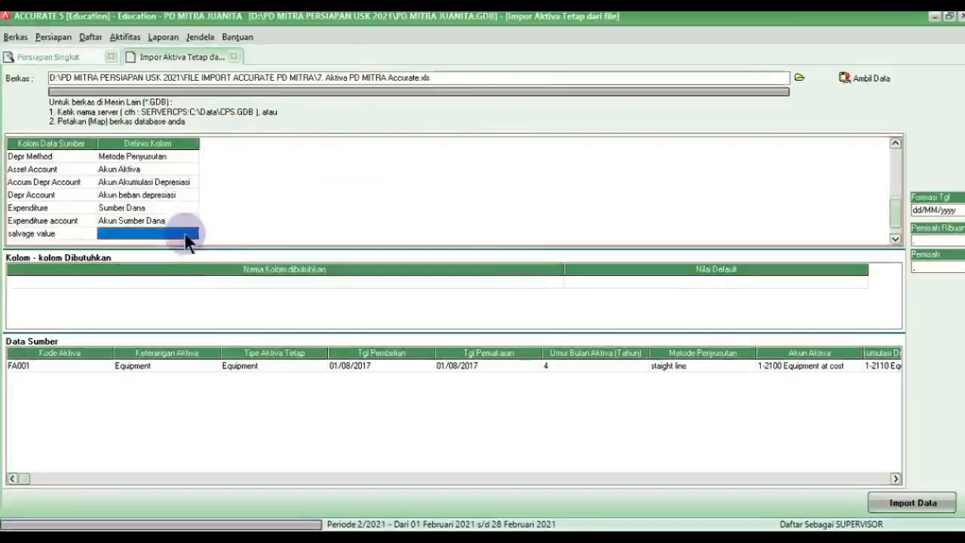
click(193, 235)
scroll(148, 286, down, 1)
click(146, 281)
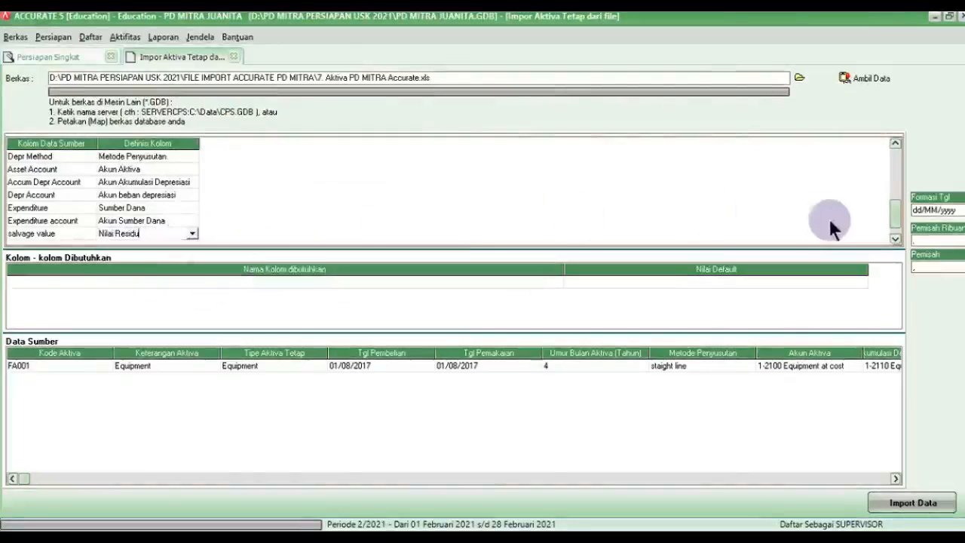
Step: Map fiscal FA to Aktiva Tetap Pajak, with True mapped to Benar
click(892, 238)
click(120, 234)
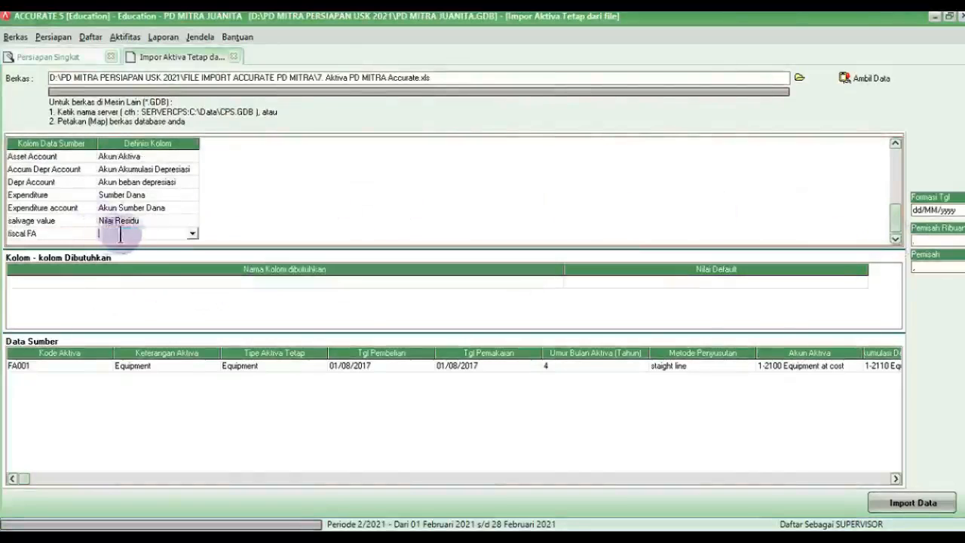
click(192, 235)
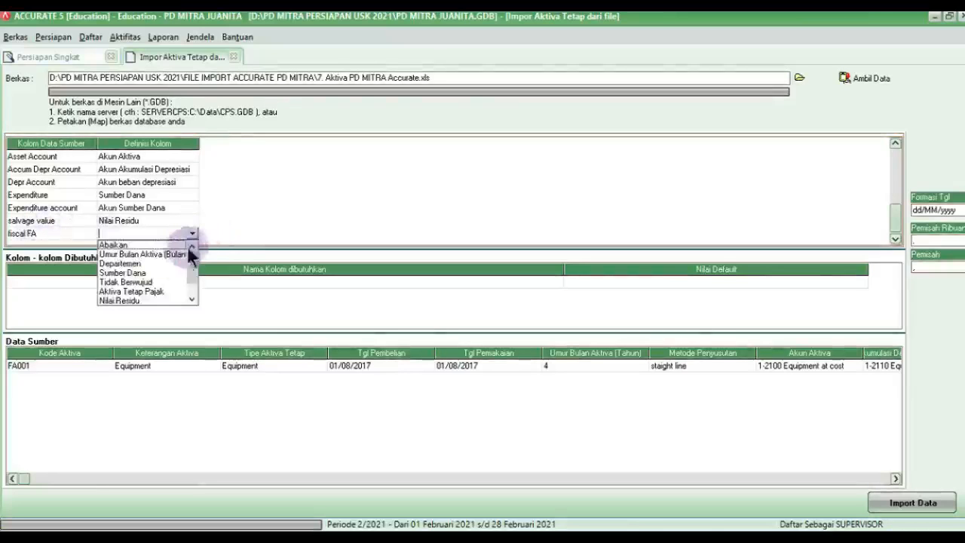
click(165, 292)
drag(234, 23, 485, 188)
click(534, 215)
click(538, 215)
click(423, 232)
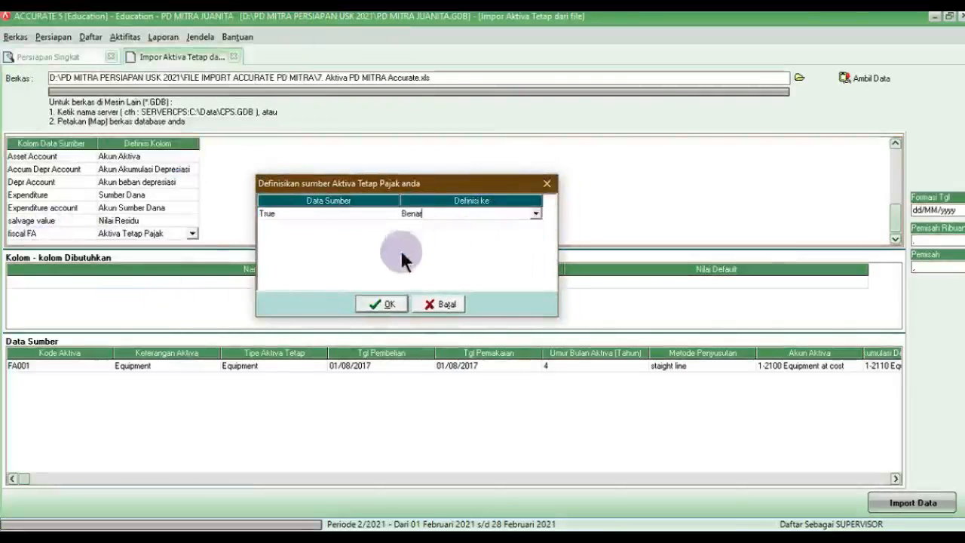
click(388, 305)
Step: Confirm no required column is unmapped and import the fixed asset data
click(822, 278)
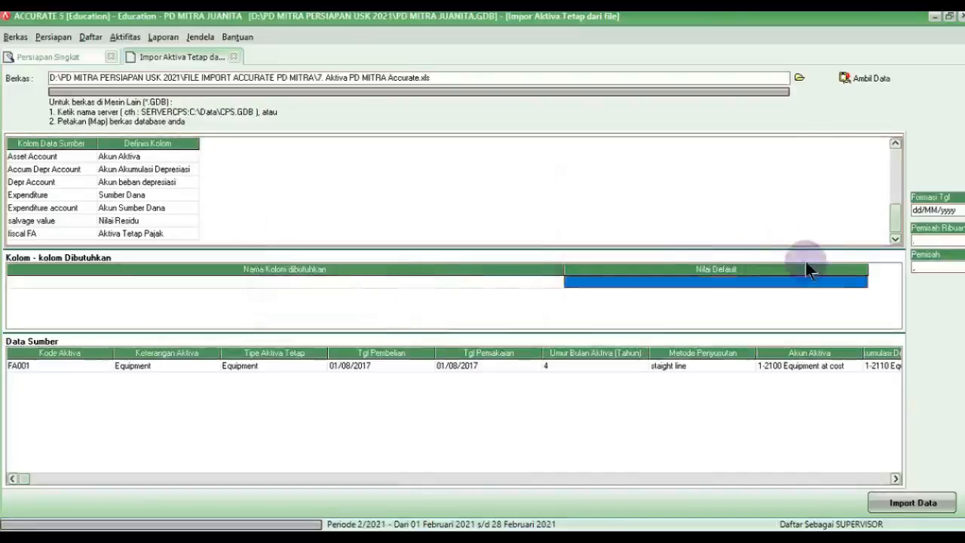
click(116, 230)
click(891, 167)
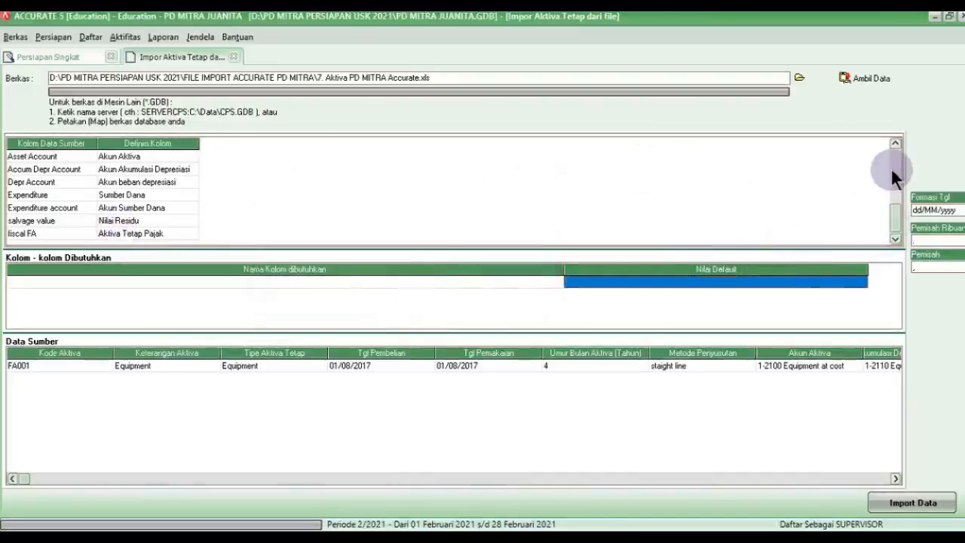
click(893, 159)
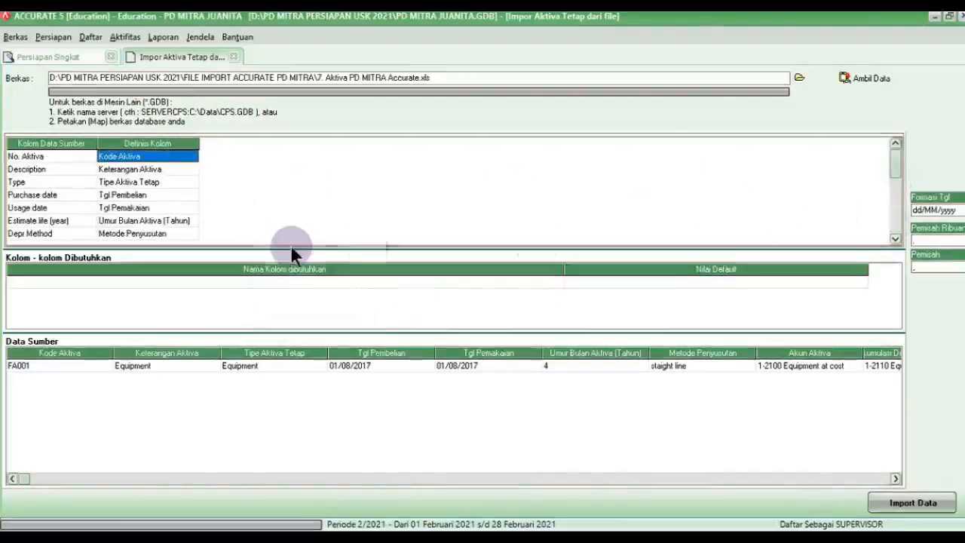
click(921, 497)
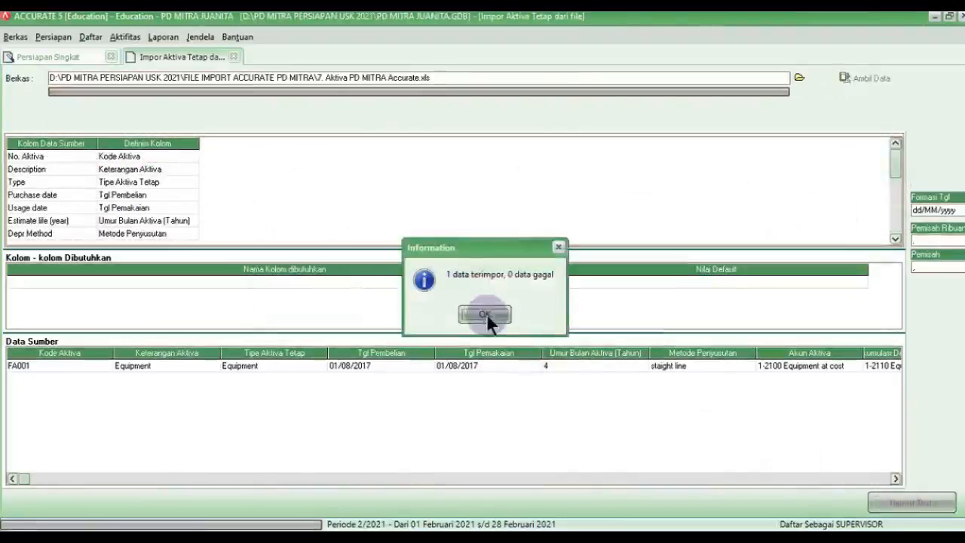
Step: Accept the one-record import result, then advance past Neraca Percobaan and click Selesai to finish setup
click(486, 312)
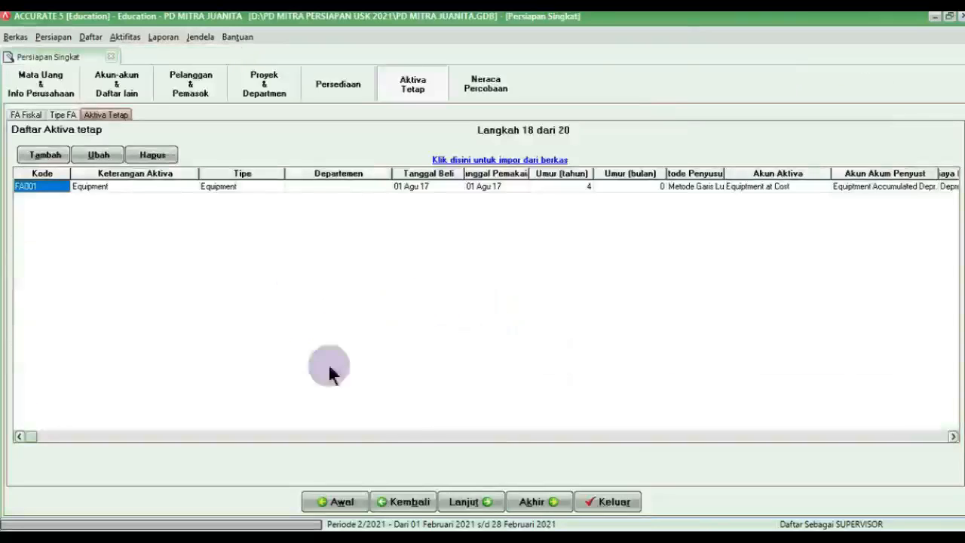
click(476, 501)
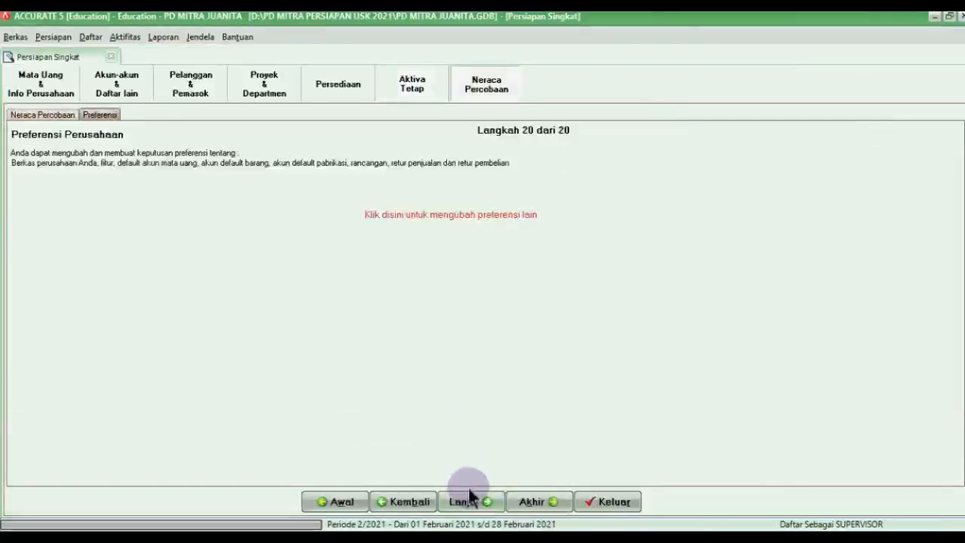
click(469, 494)
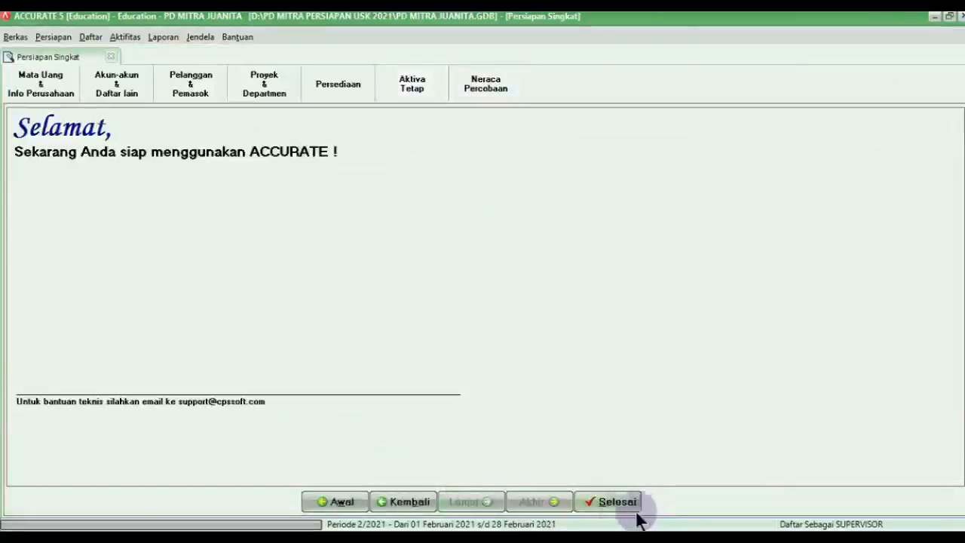
click(620, 506)
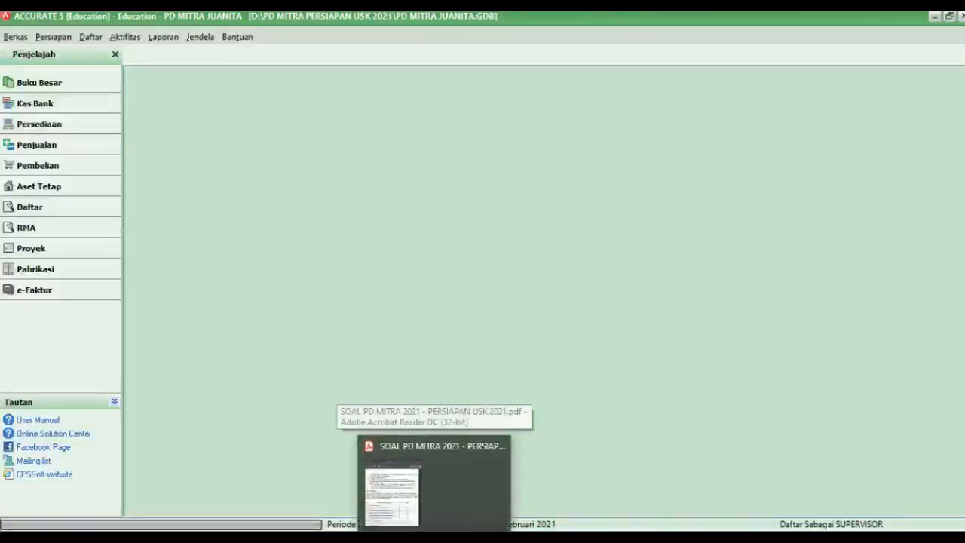
Step: Scroll the task PDF down to the PD MITRA trial balance on page 4
click(434, 536)
scroll(724, 392, down, 2)
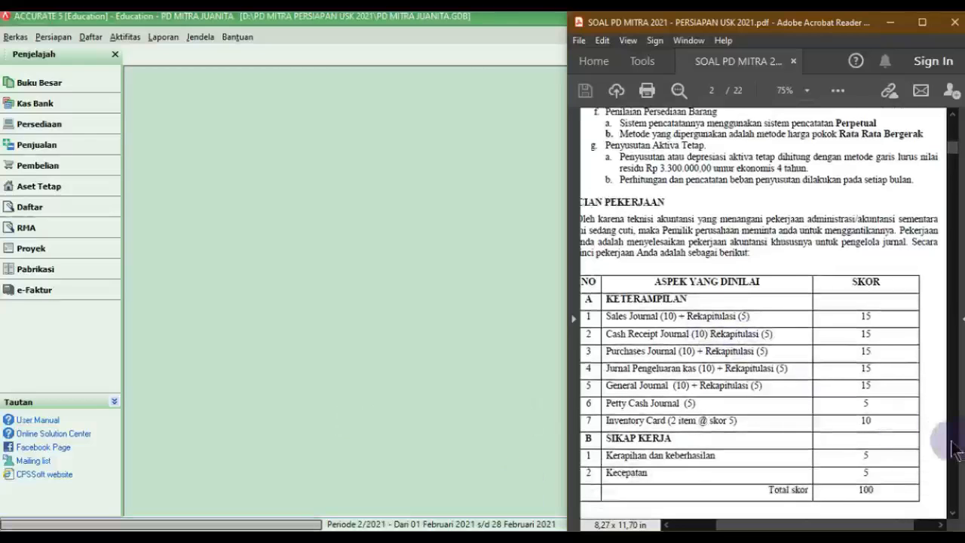
scroll(956, 448, down, 15)
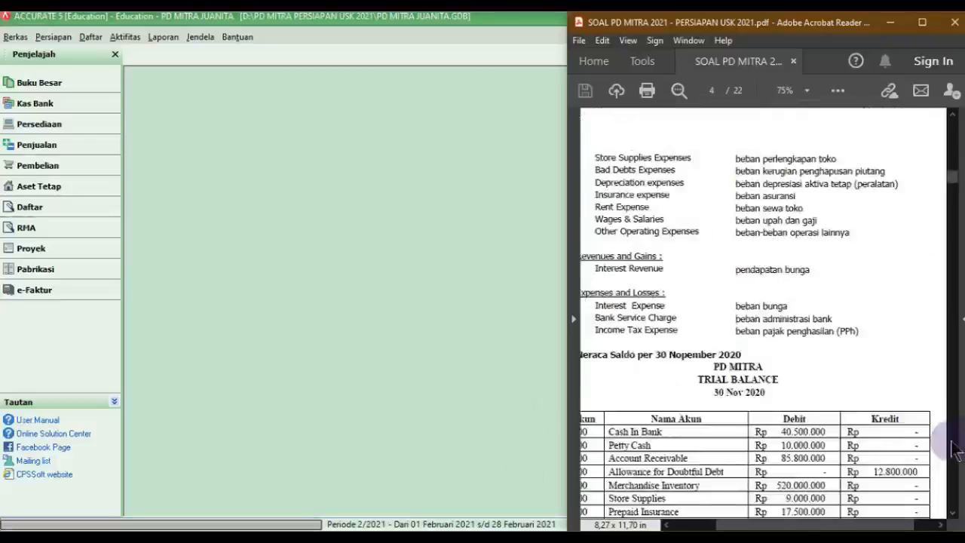
scroll(811, 433, down, 6)
scroll(811, 434, down, 2)
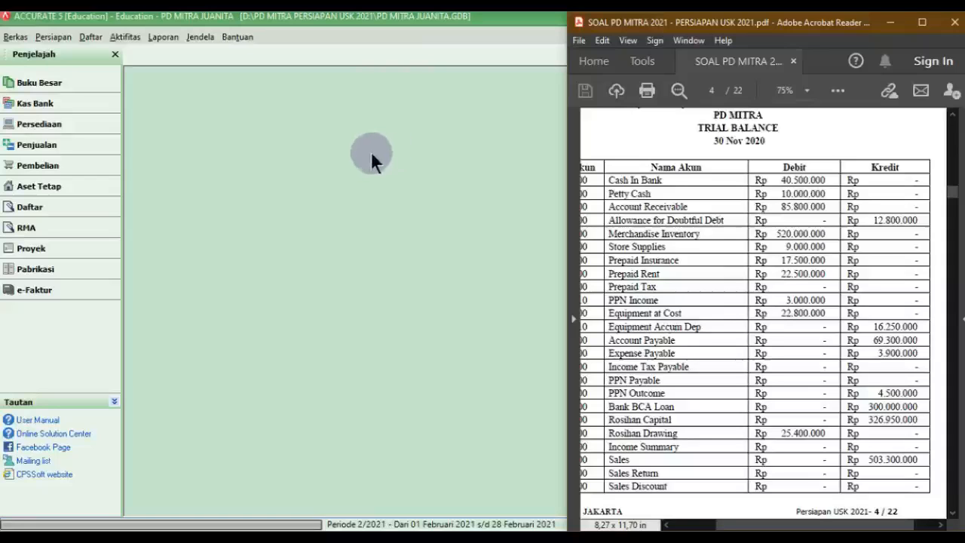
click(165, 37)
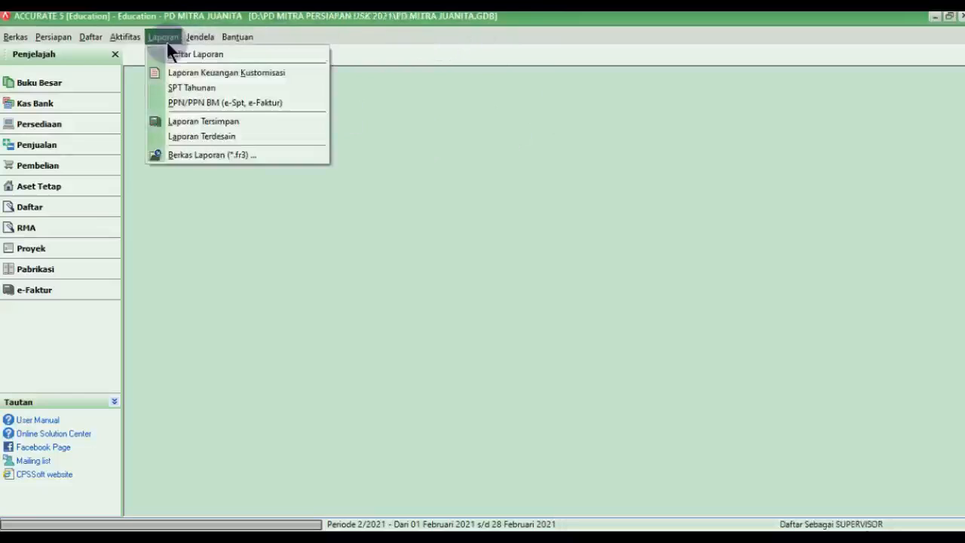
Step: Generate Buku Besar > Neraca Saldo (Klasik) with Per Tgl 30/11/2020
click(170, 56)
click(154, 125)
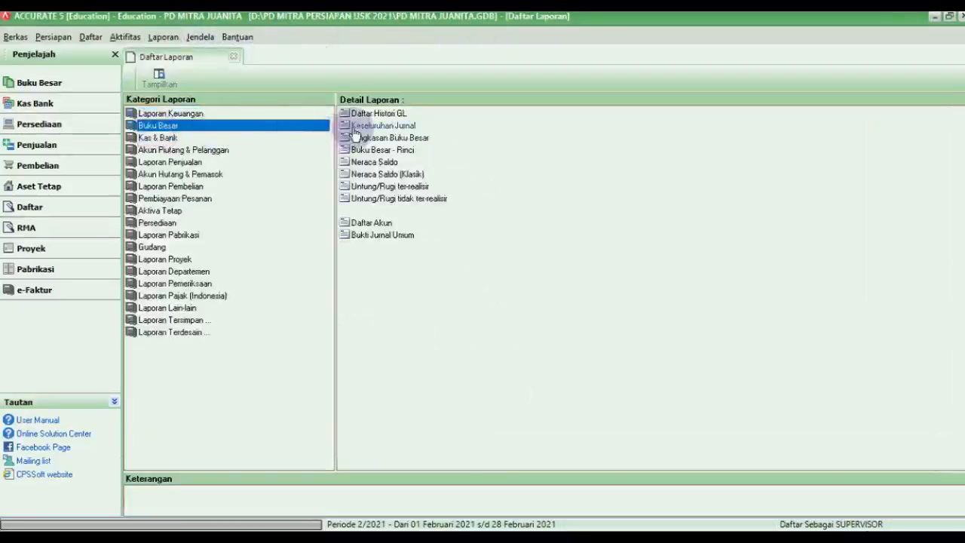
click(404, 175)
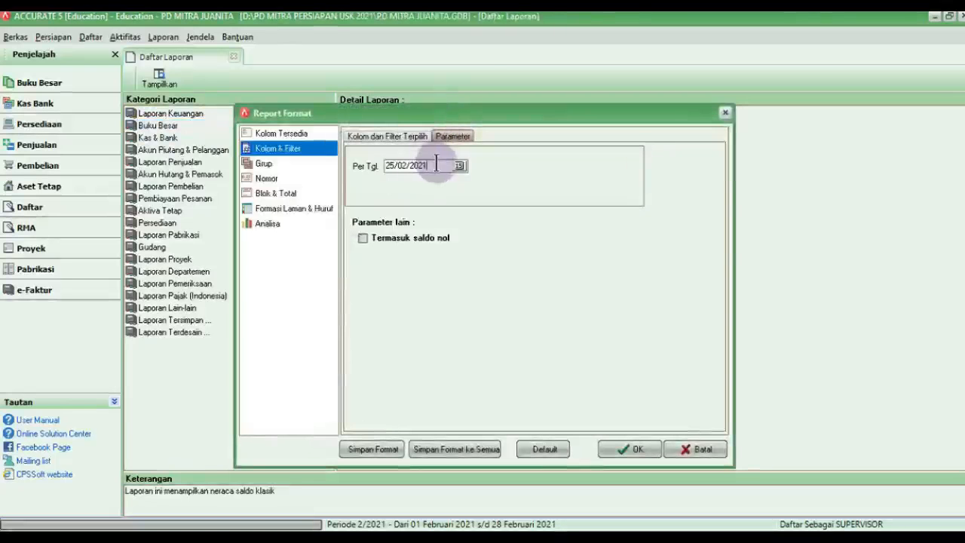
drag(436, 164, 358, 164)
click(443, 537)
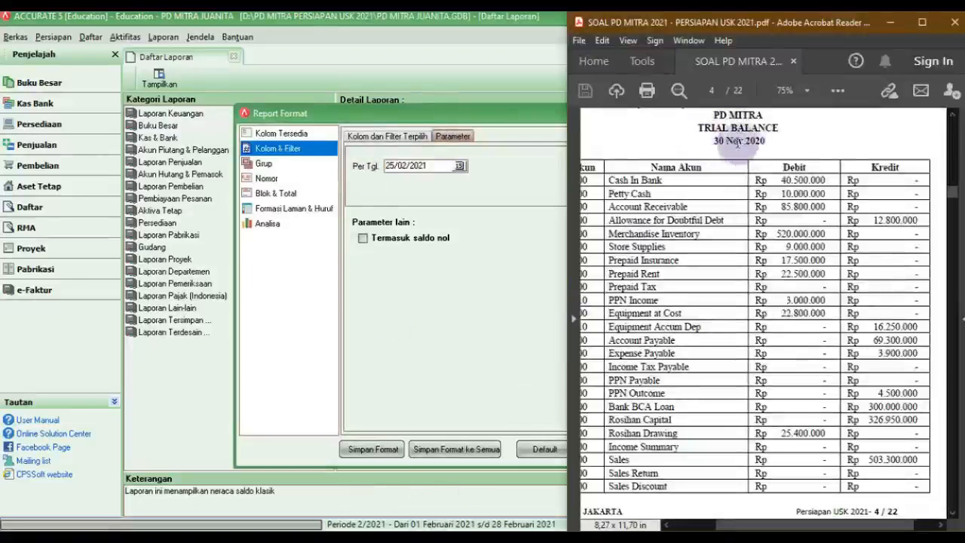
click(436, 169)
drag(441, 165, 357, 166)
text(30/11/2020)
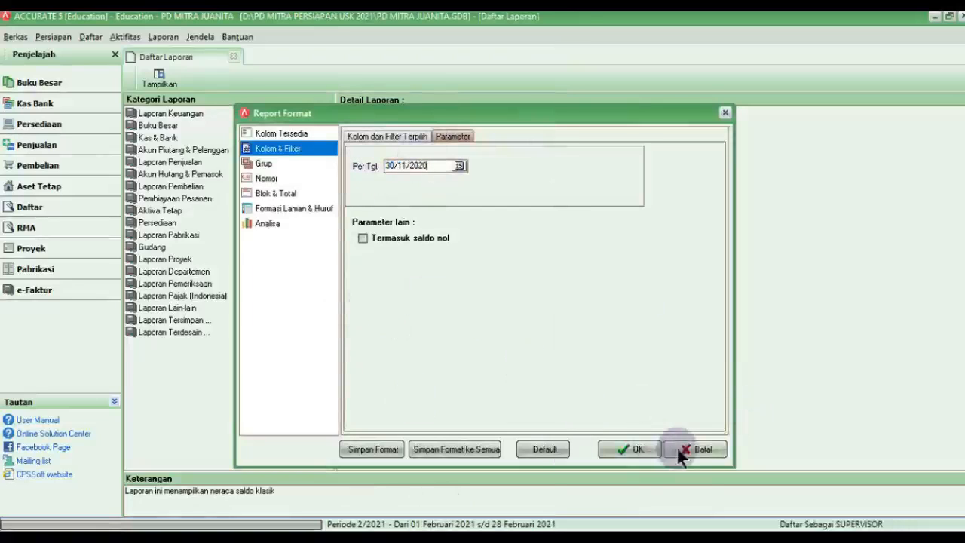
click(639, 449)
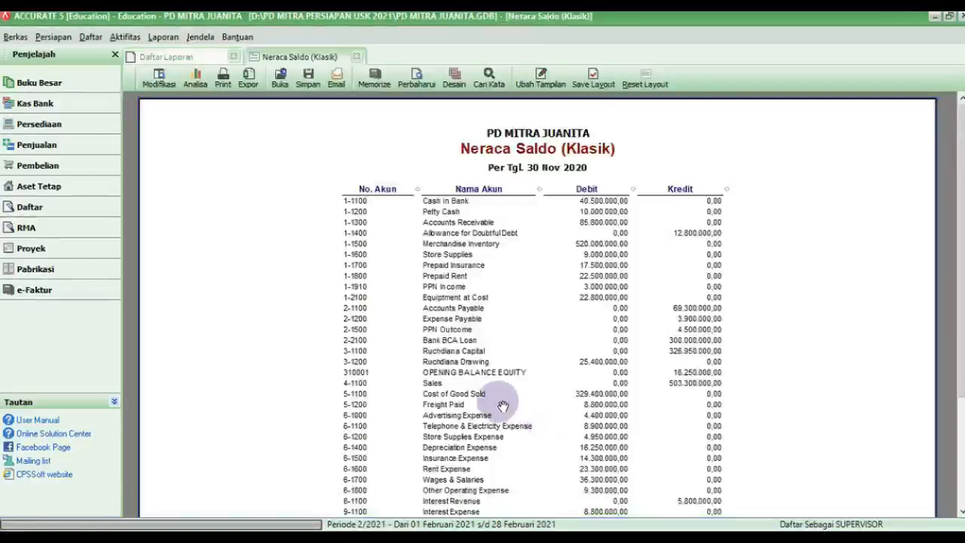
Step: Zoom the trial balance report to 100%, then enlarge it to 150%
scroll(501, 405, down, 2)
scroll(501, 404, up, 1)
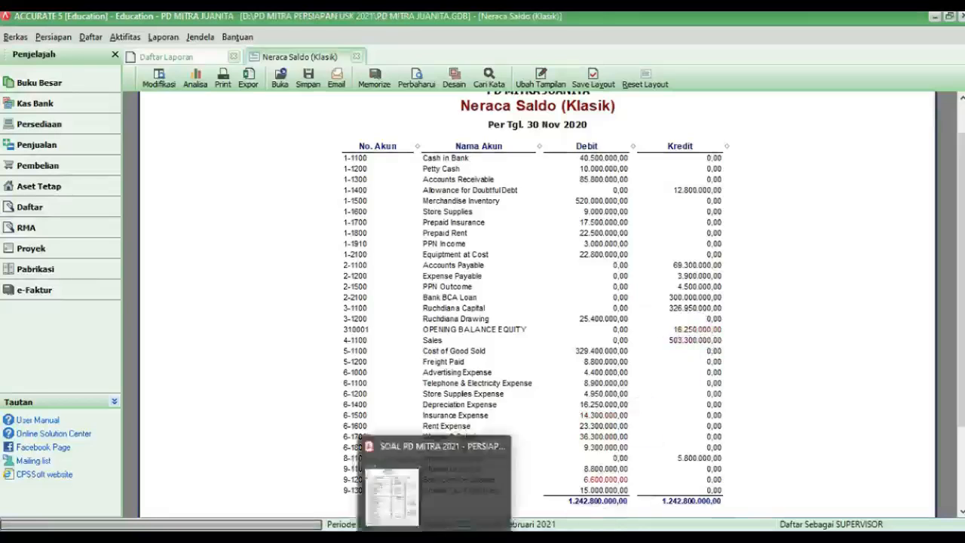
click(438, 537)
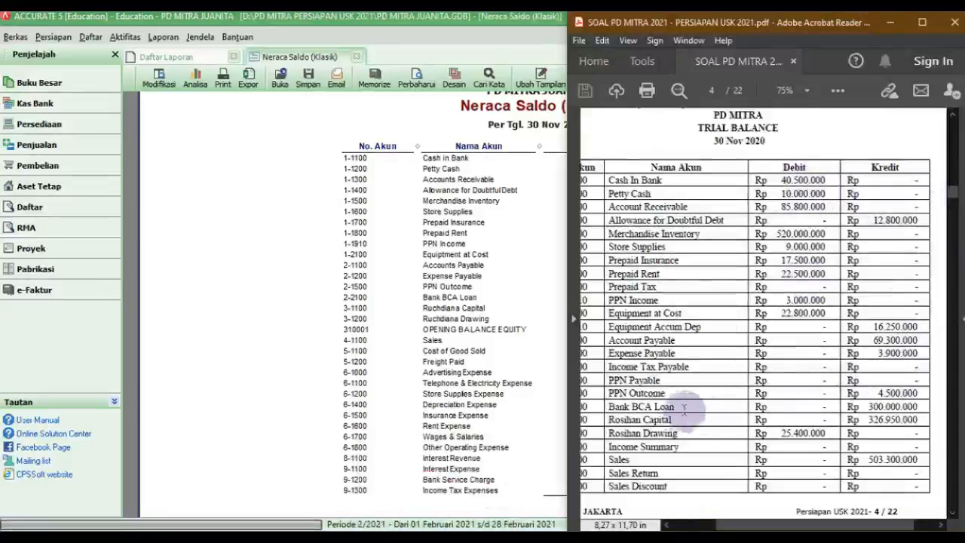
click(419, 330)
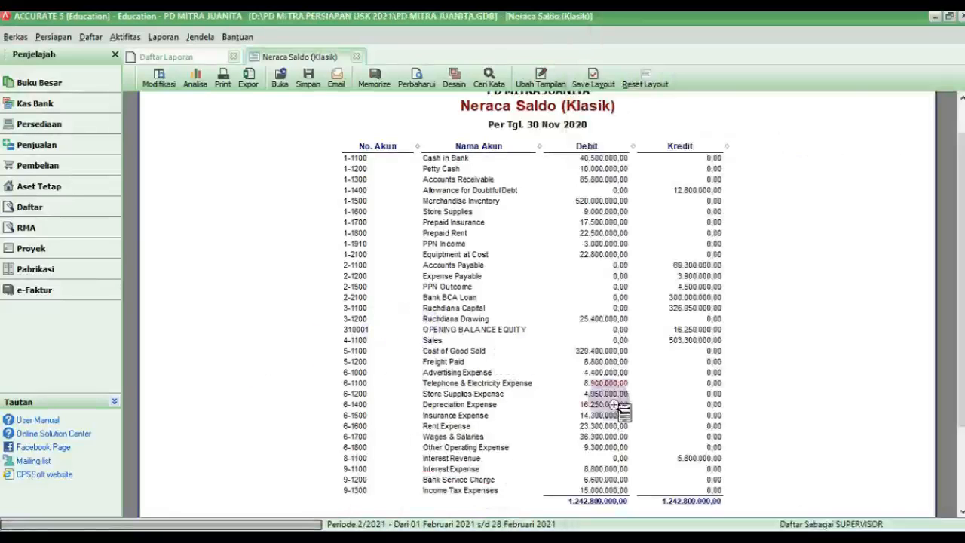
right_click(712, 341)
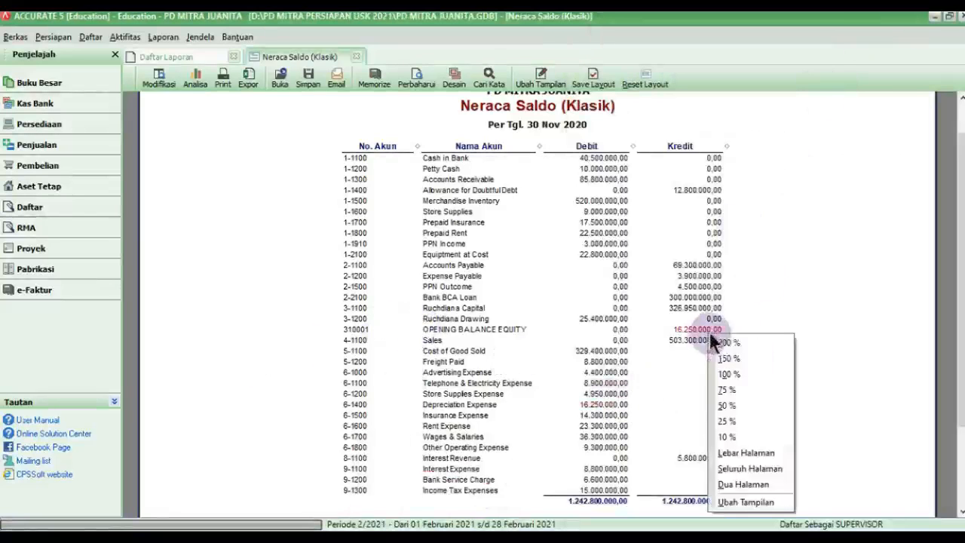
click(728, 378)
right_click(820, 312)
click(824, 336)
Step: Compare the report's amounts, such as Equipment at Cost, against the PDF trial balance
drag(569, 514, 789, 511)
click(459, 537)
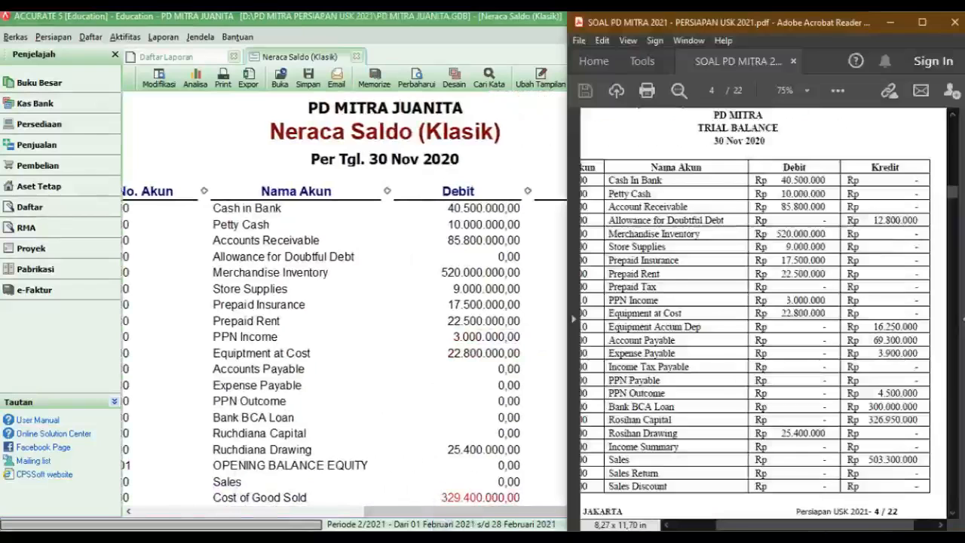
click(459, 537)
drag(478, 515, 508, 517)
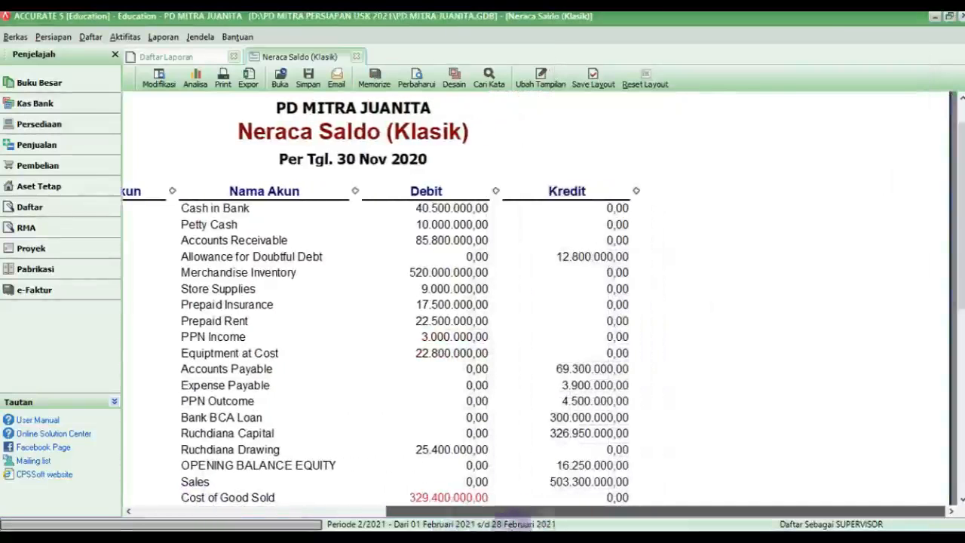
click(469, 536)
click(437, 353)
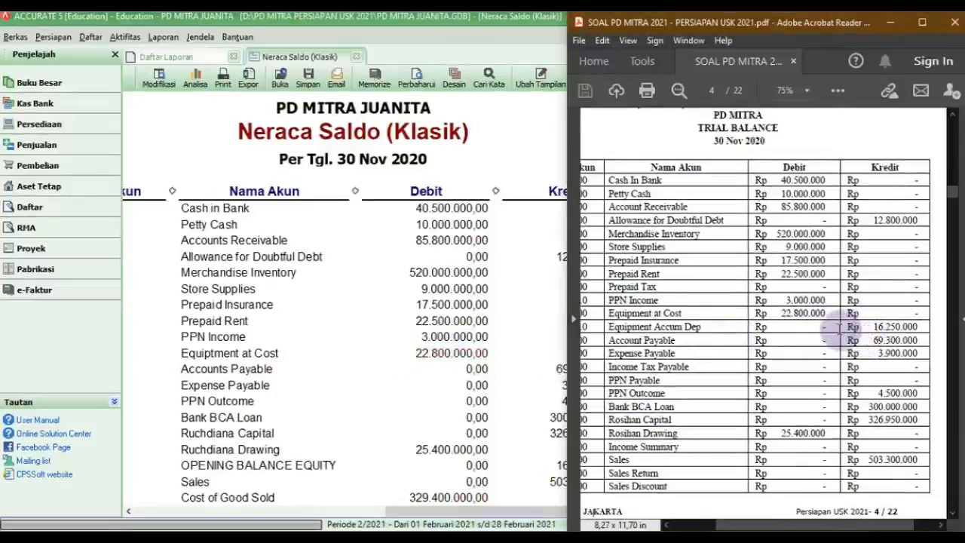
click(49, 85)
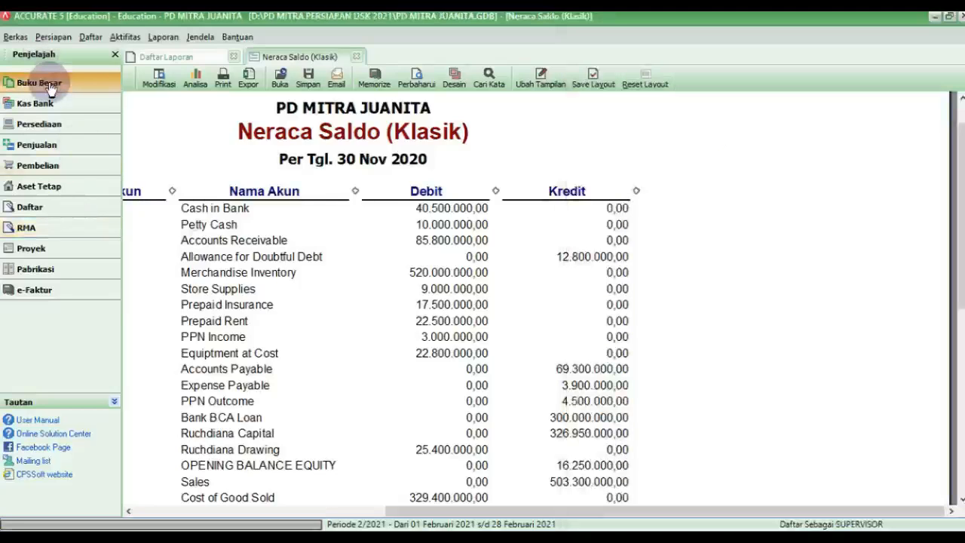
Step: Run Proses Akhir Bulan for Nopember 2020, then close the ledger overview tab
click(89, 81)
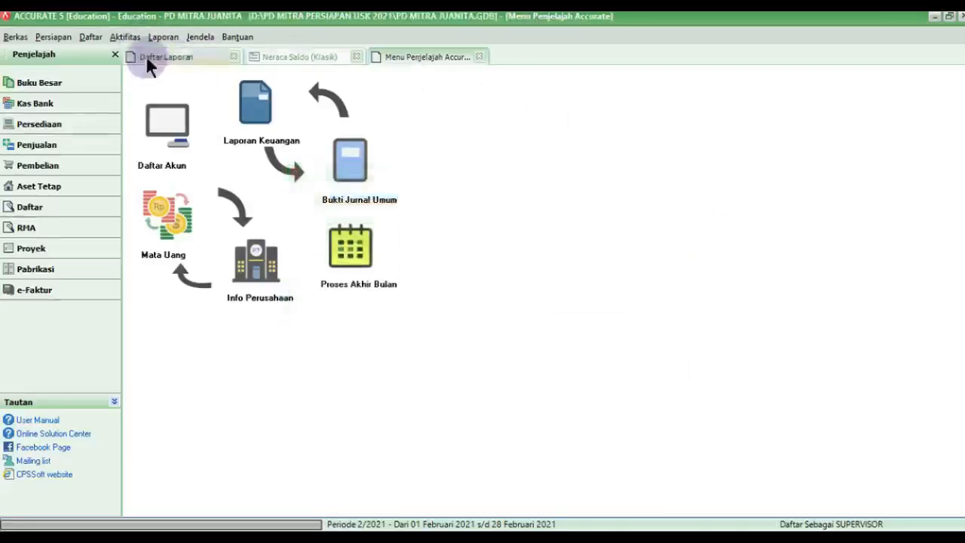
click(128, 37)
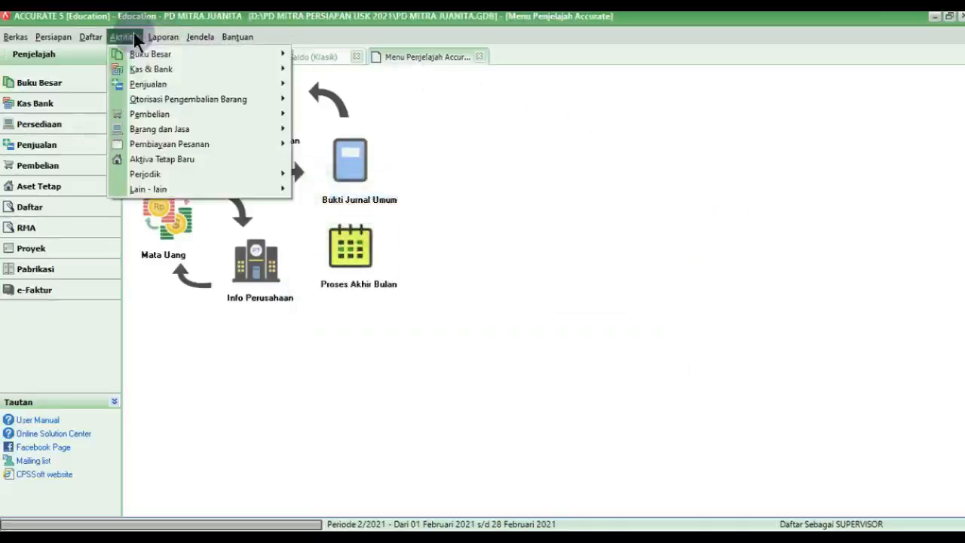
mouse_move(169, 174)
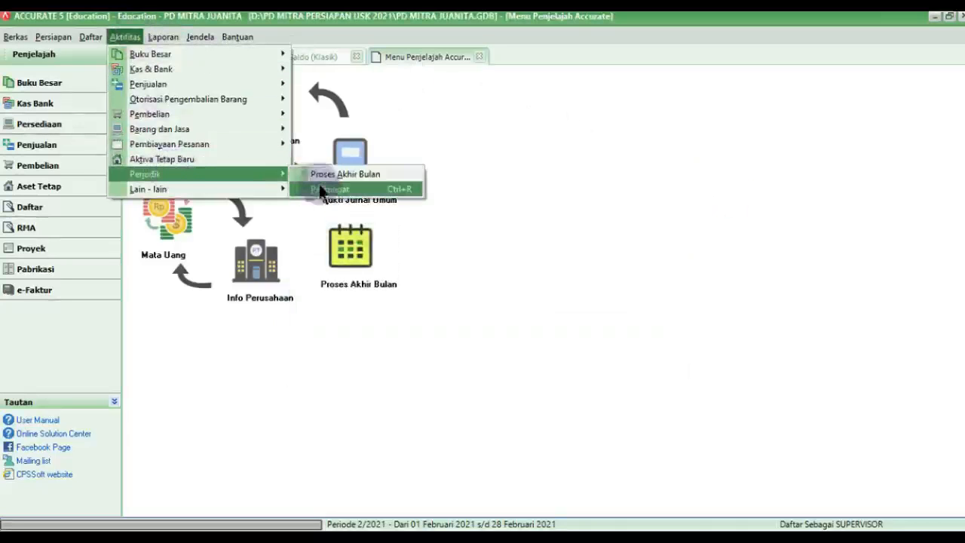
click(326, 177)
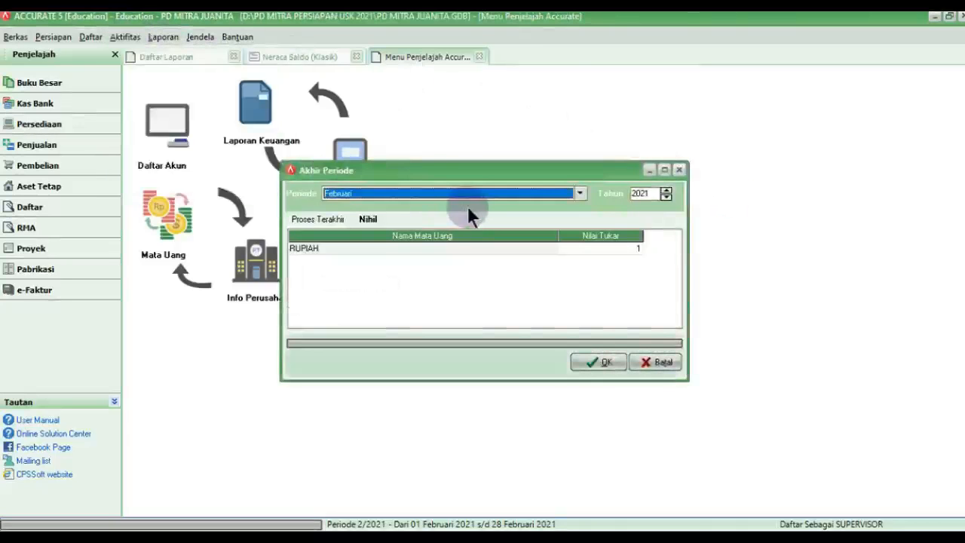
click(525, 197)
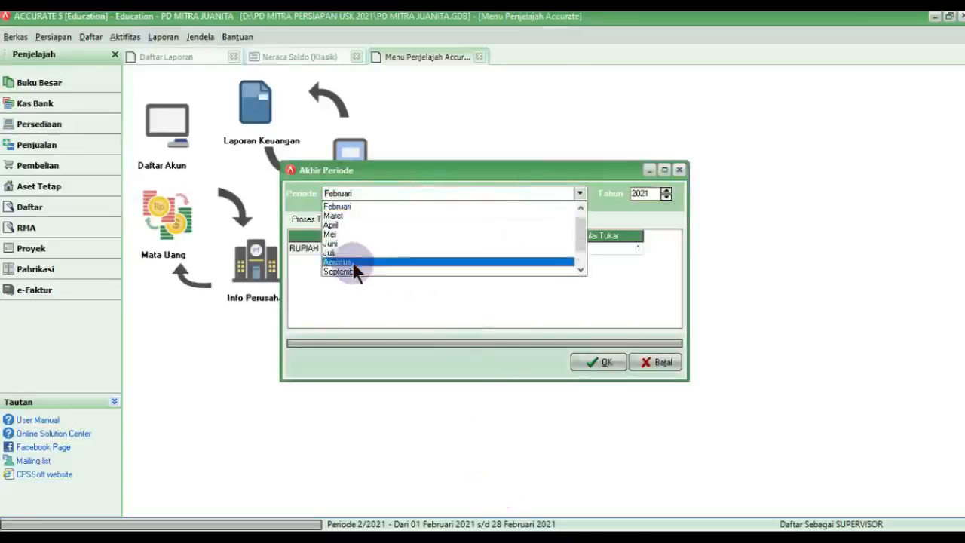
click(352, 264)
click(665, 197)
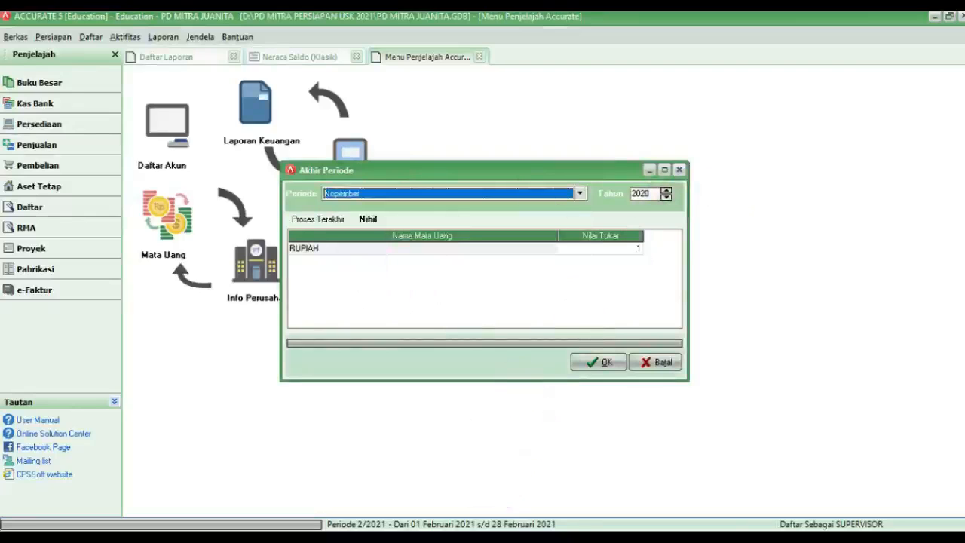
click(492, 537)
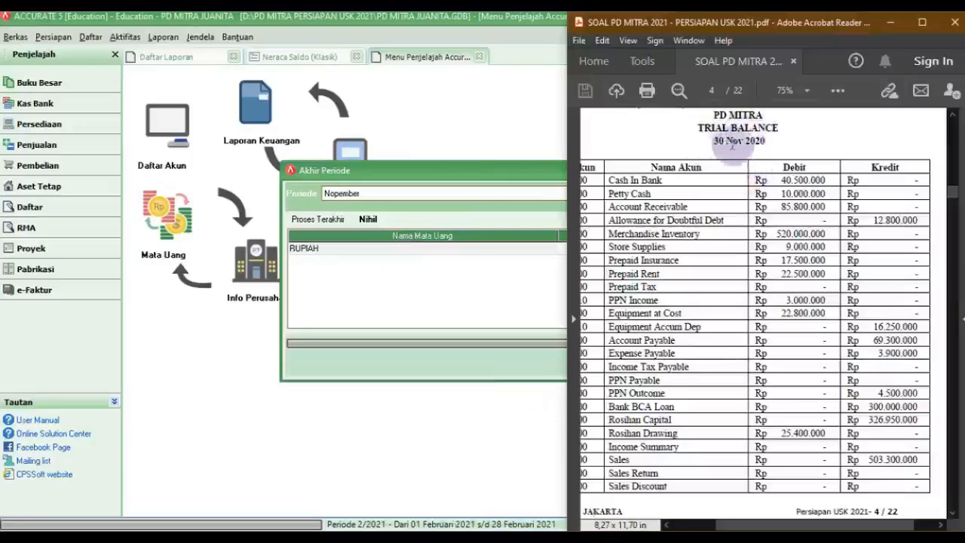
click(494, 170)
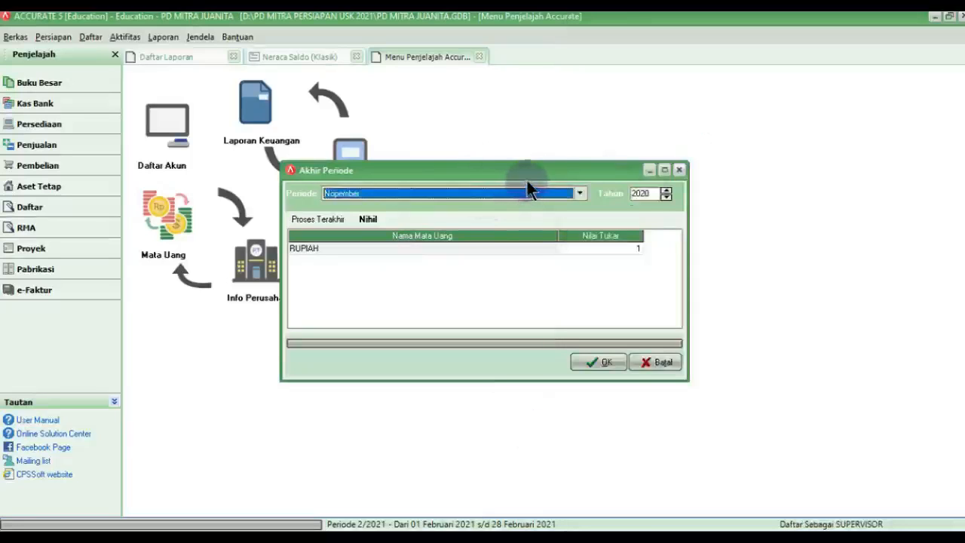
click(616, 365)
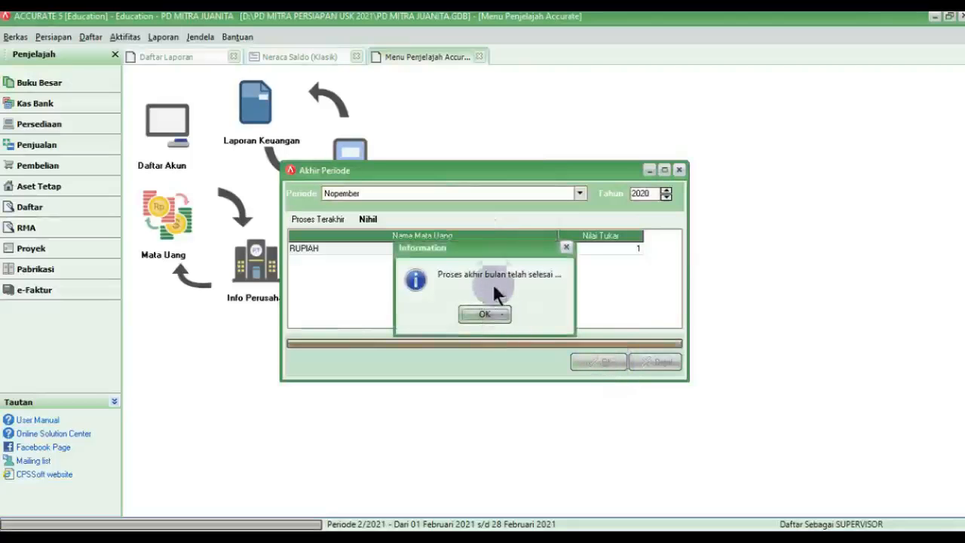
click(493, 313)
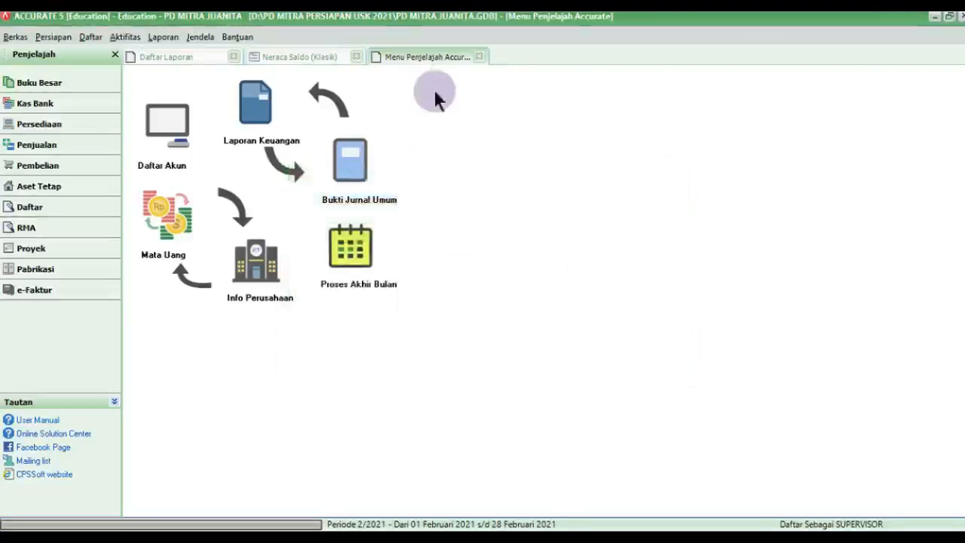
click(479, 57)
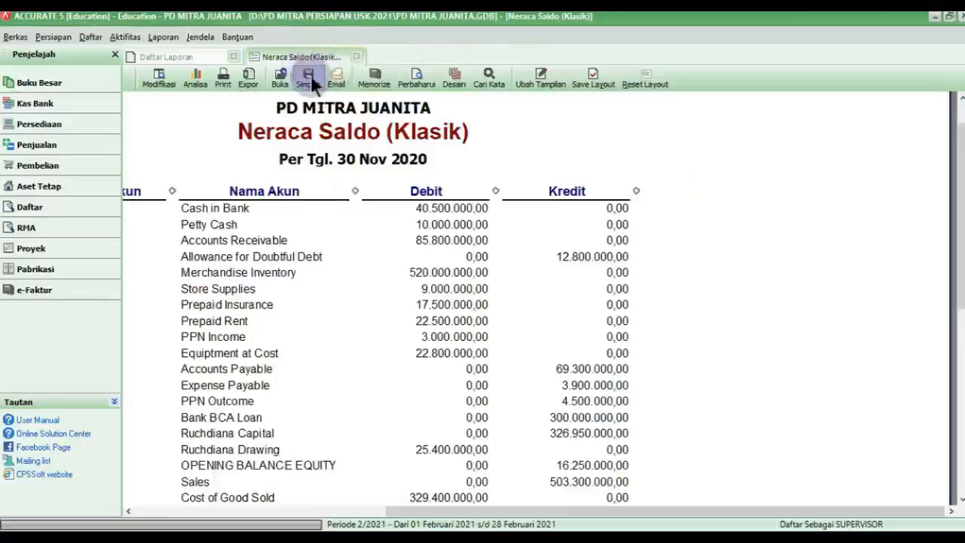
Step: Refresh the Neraca Saldo (Klasik) report and compare it with the PDF trial balance
click(417, 77)
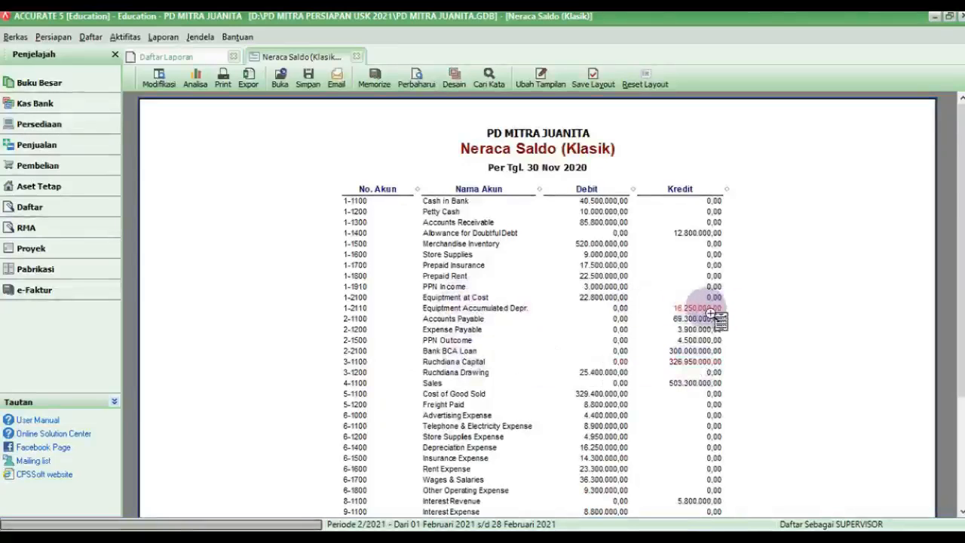
scroll(713, 313, down, 4)
key(alt+Tab)
scroll(707, 491, down, 1)
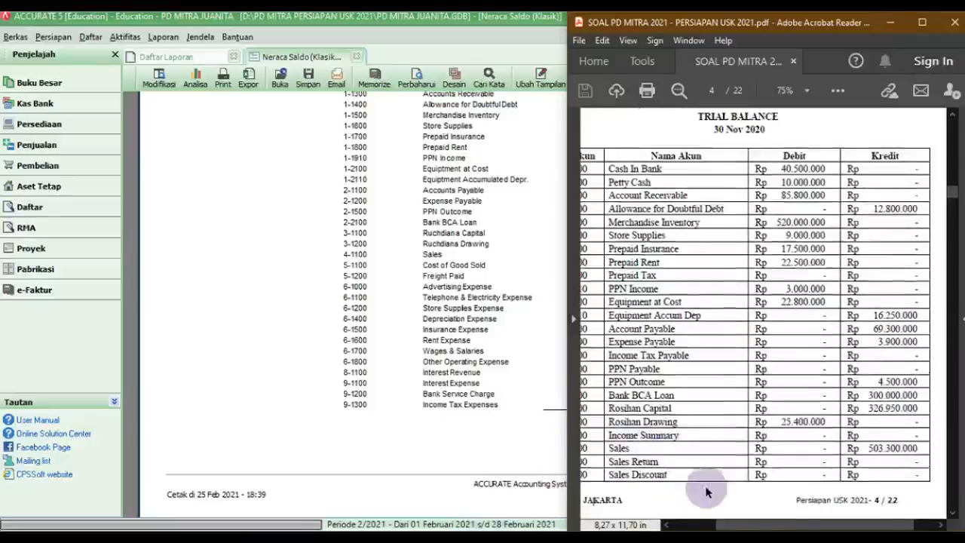
scroll(706, 491, down, 5)
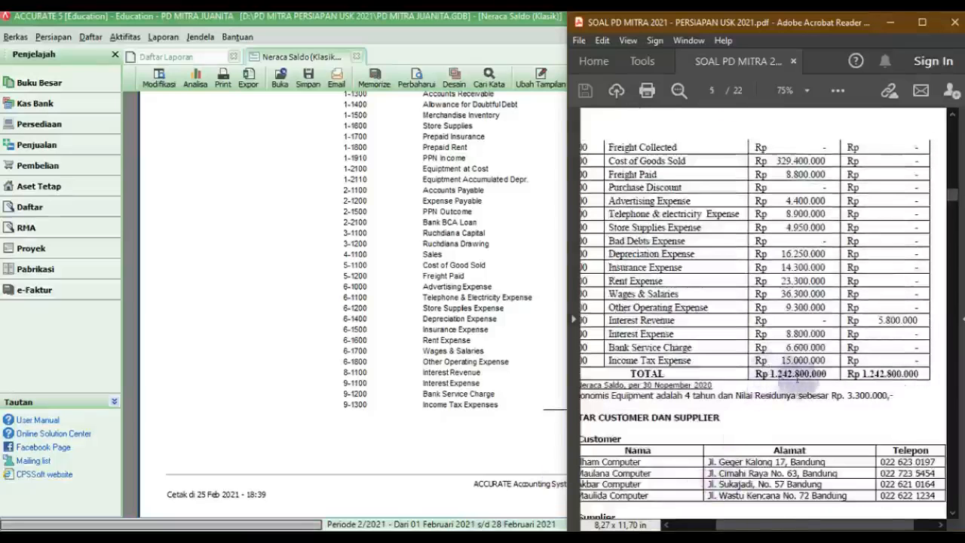
click(438, 473)
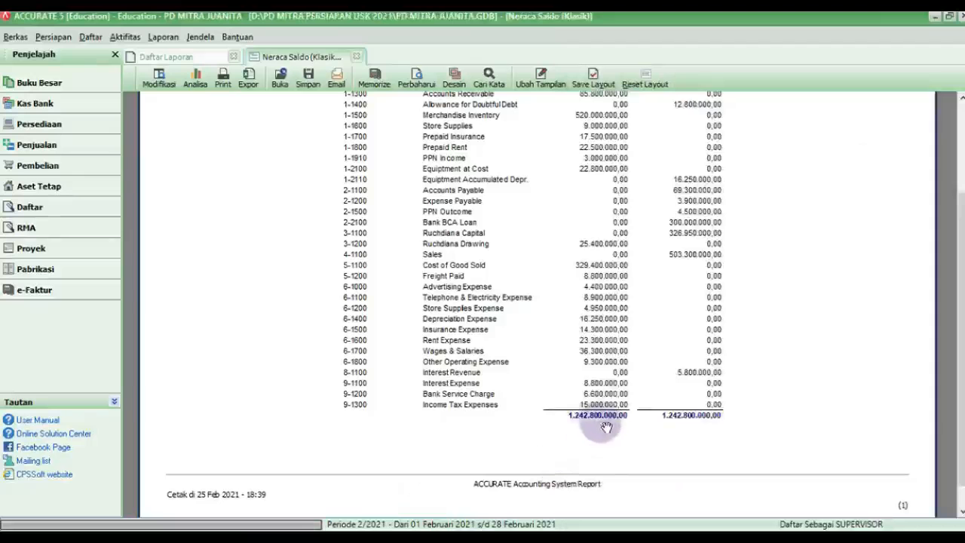
scroll(592, 436, up, 3)
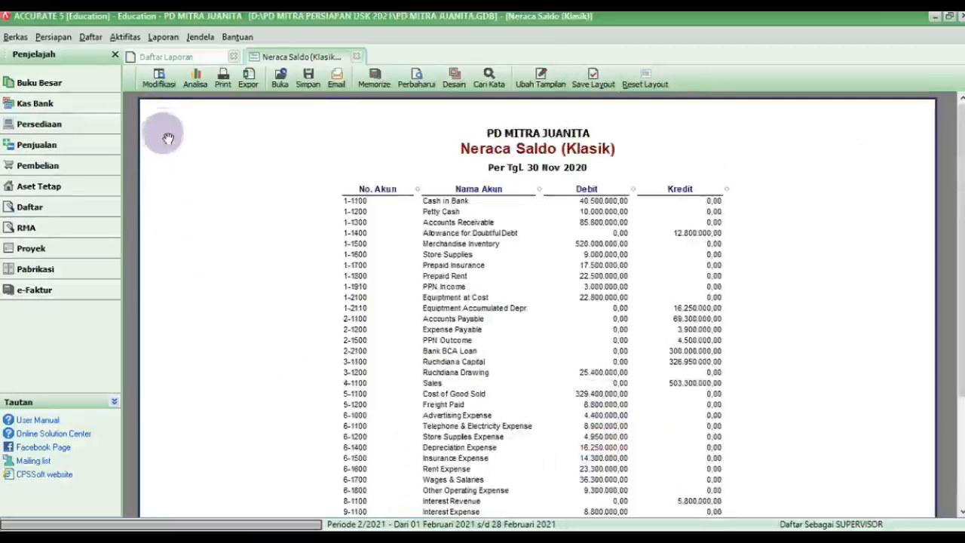
Step: Set the report orientation to Tegak and confirm both totals read 1.242.800.000,00
click(160, 84)
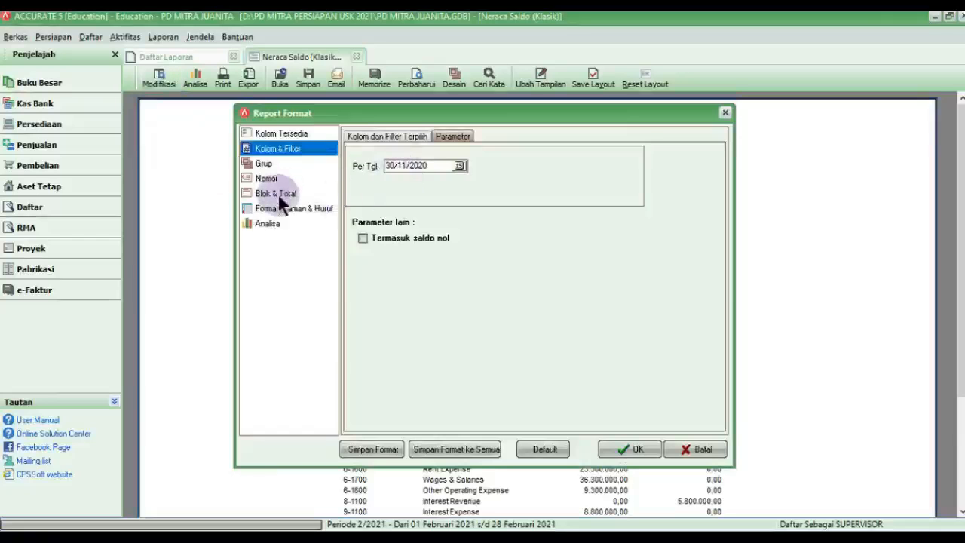
click(289, 207)
click(685, 310)
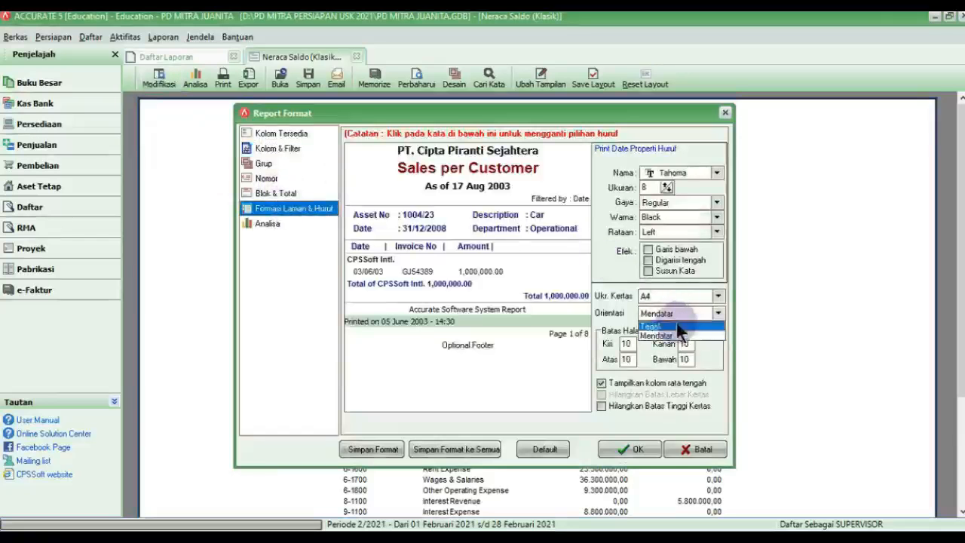
click(676, 323)
click(644, 444)
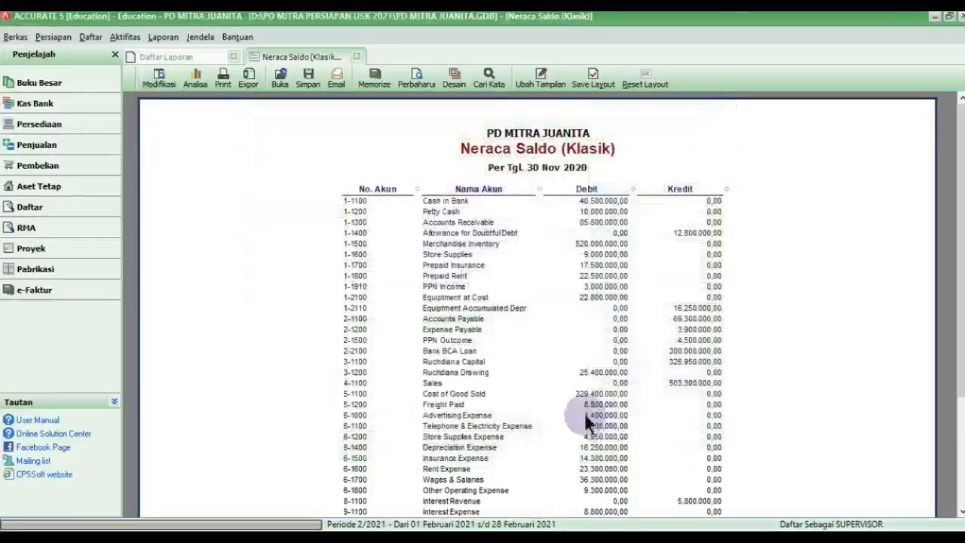
scroll(573, 416, down, 5)
scroll(554, 414, up, 3)
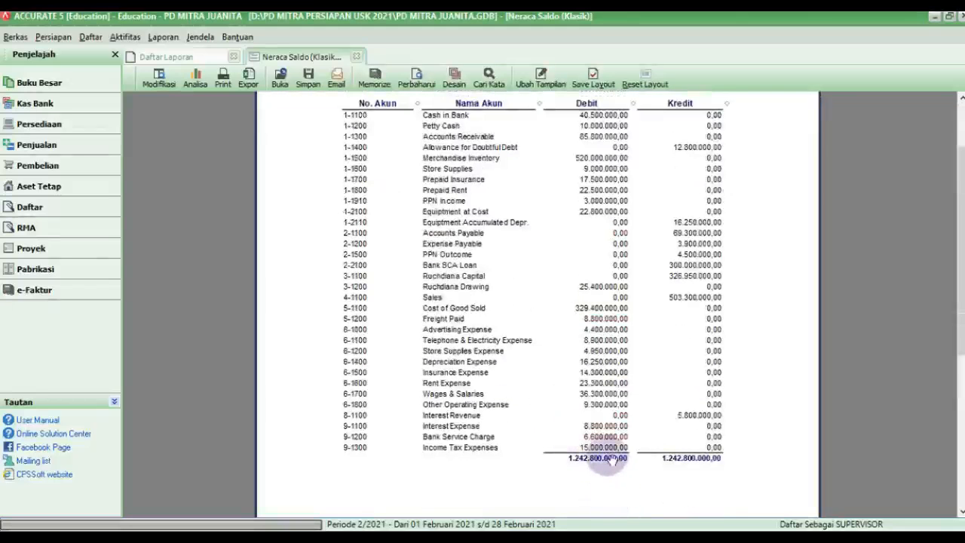
scroll(614, 452, up, 3)
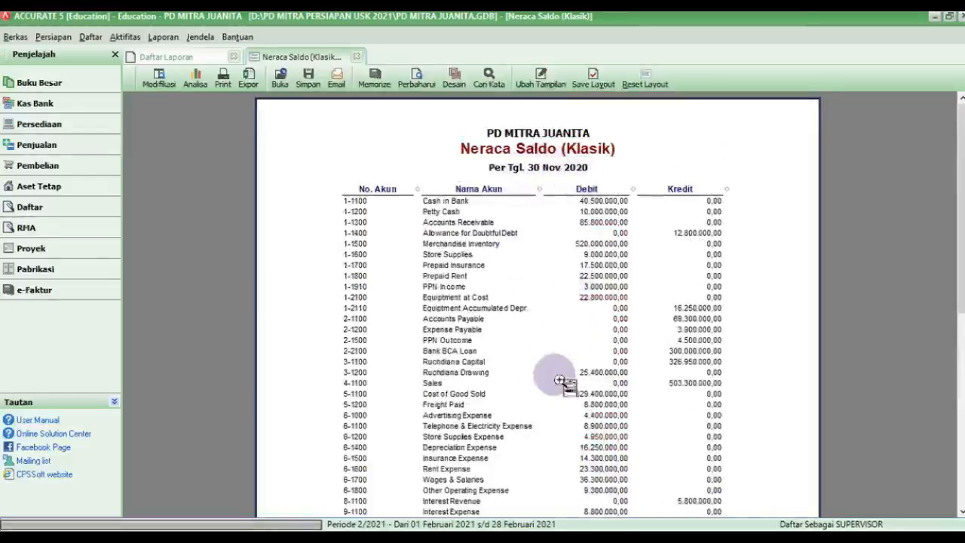
scroll(560, 384, down, 2)
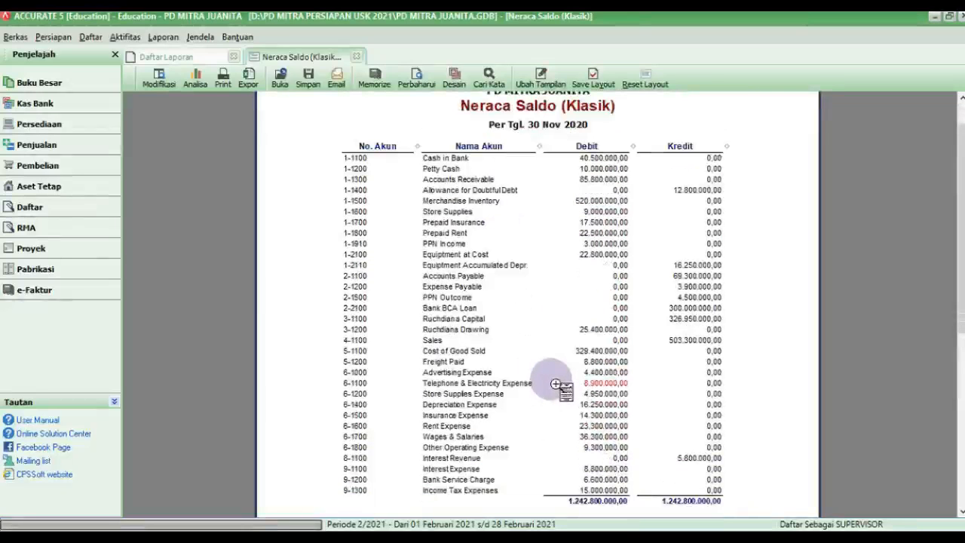